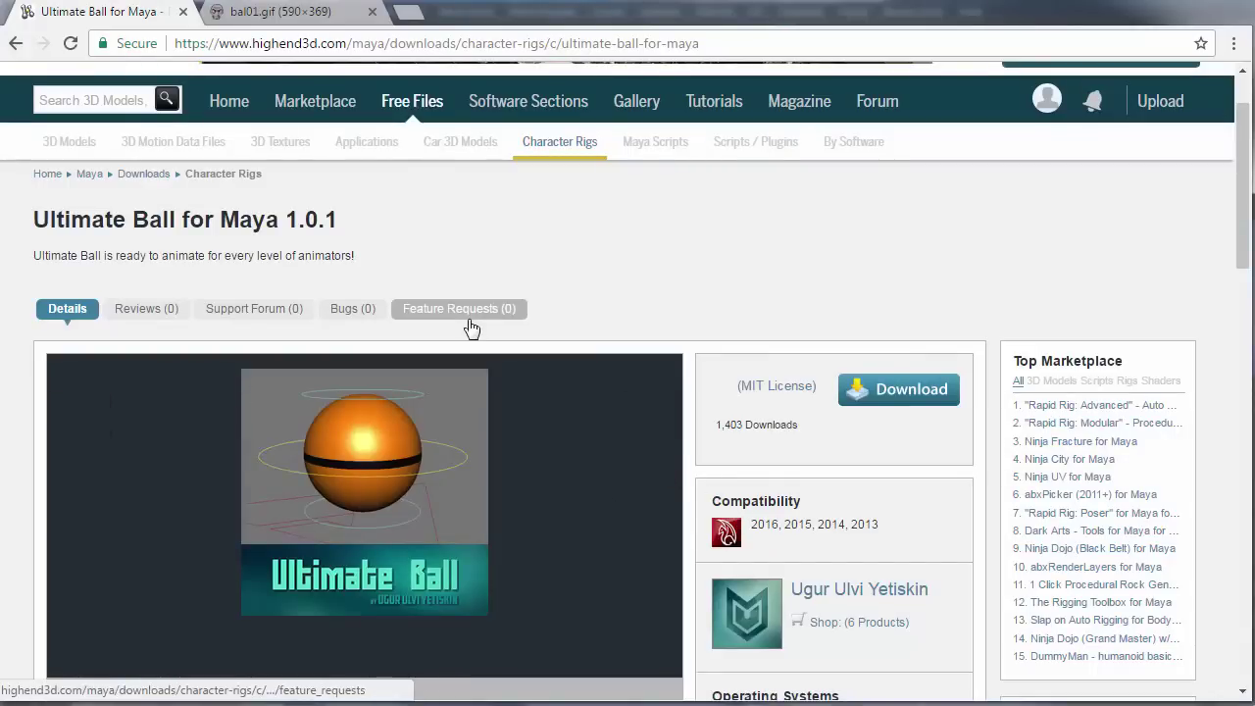
Reveal the Ultimate Ball scene, select CTRL_Main and zoom in on the ball
{"action": "scroll", "coordinate": [470, 328], "scroll_direction": "down", "scroll_amount": 3}
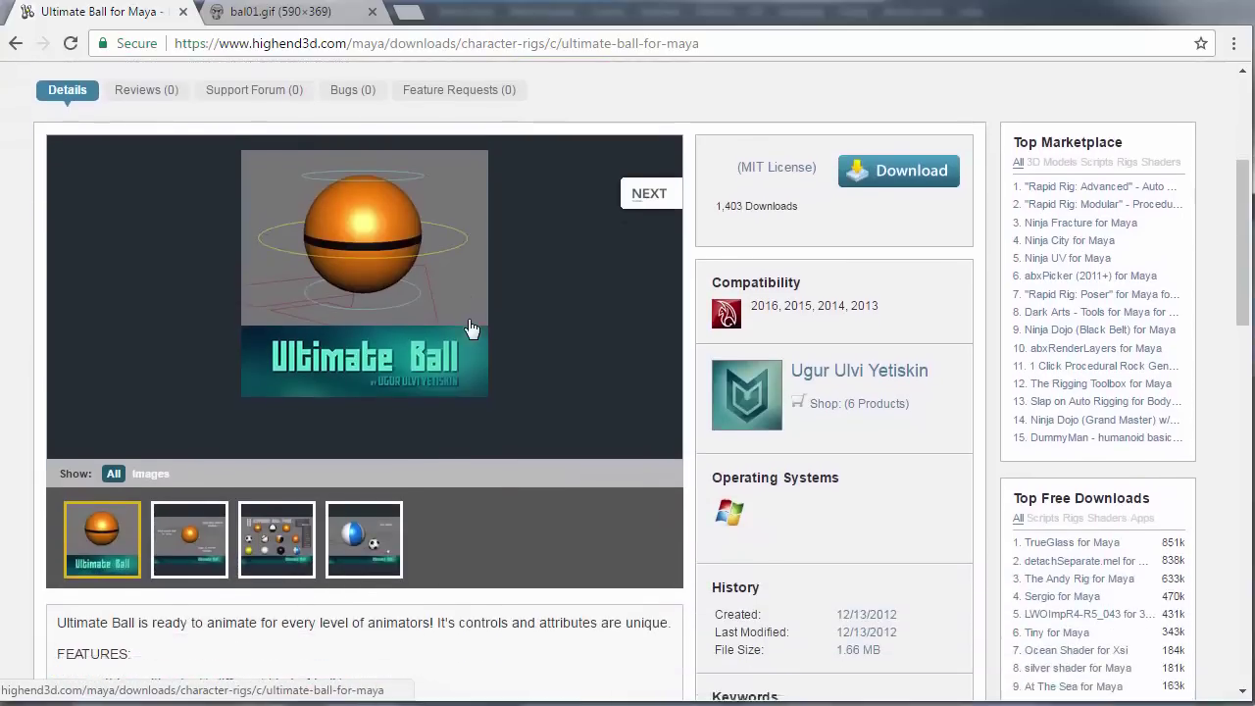
{"action": "scroll", "coordinate": [467, 343], "scroll_direction": "up", "scroll_amount": 1}
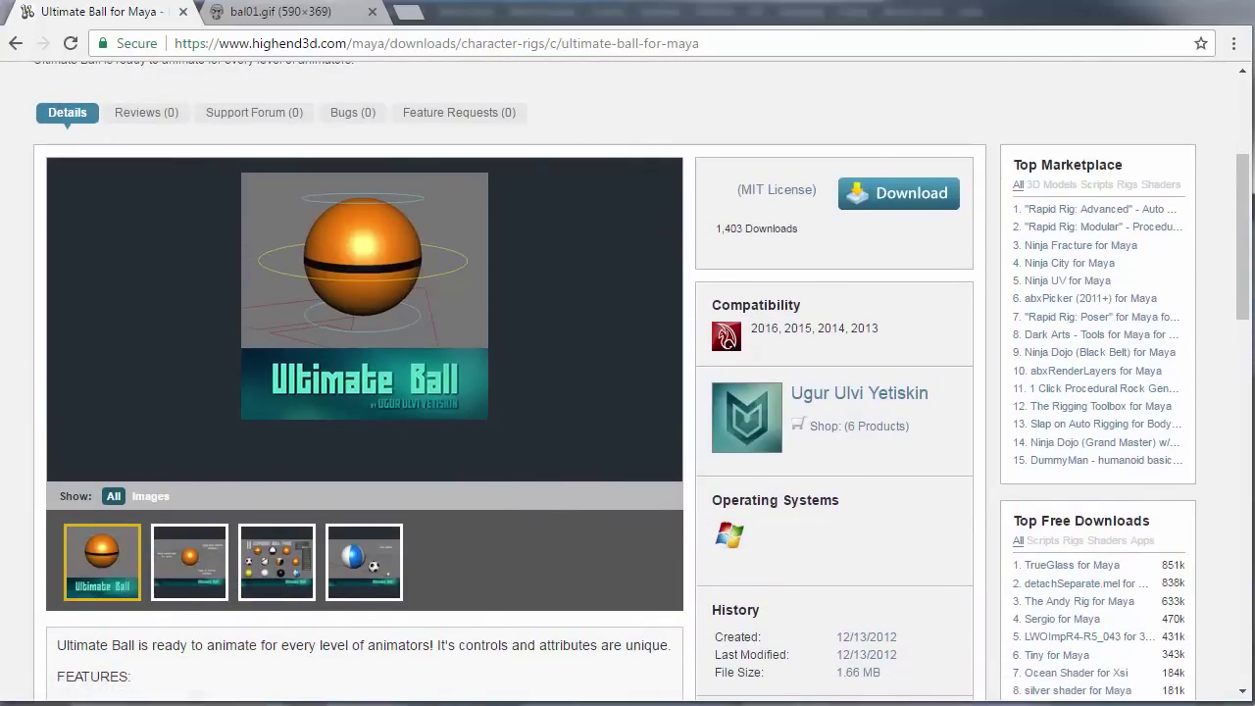
{"action": "left_click", "coordinate": [1180, 5]}
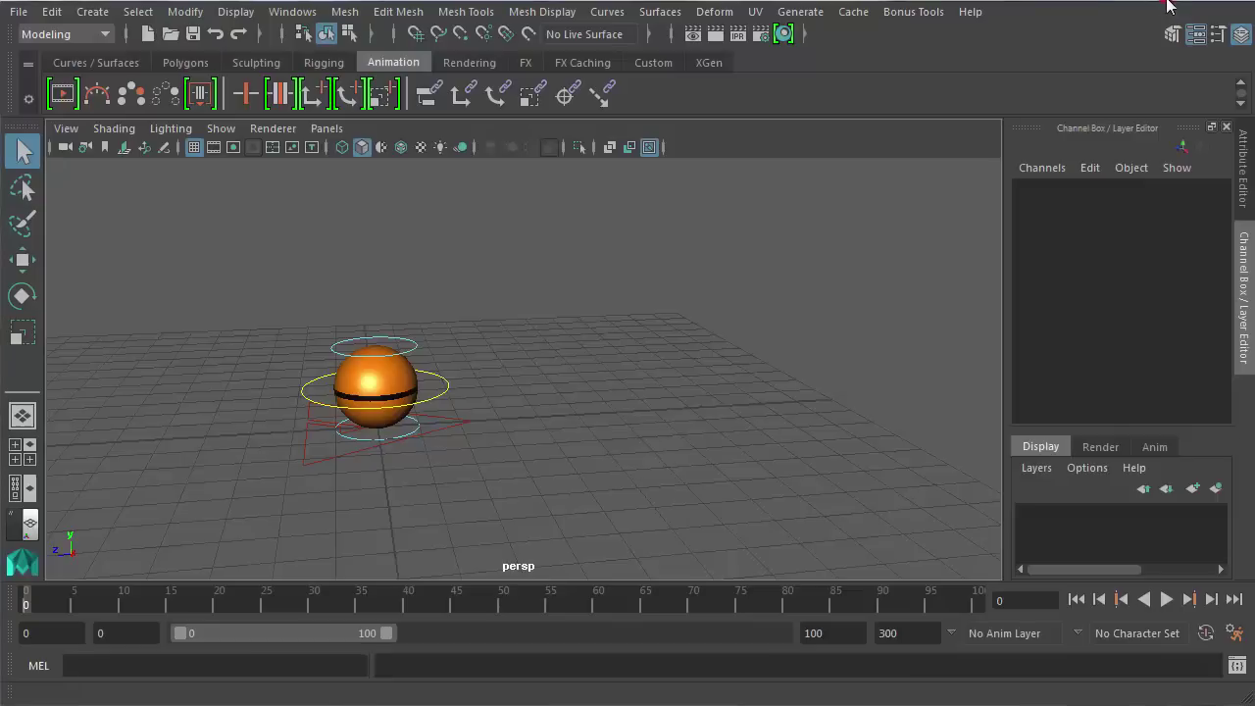
{"action": "left_click", "coordinate": [304, 392]}
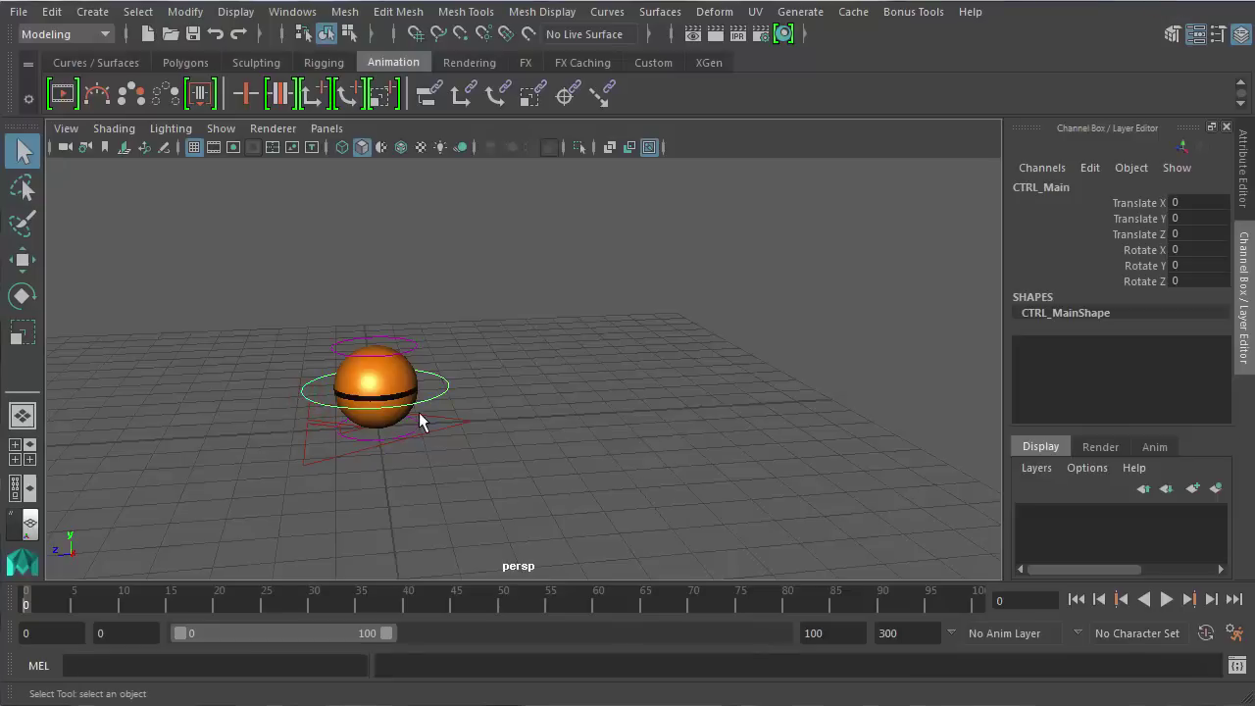
{"action": "left_click_drag", "start_coordinate": [418, 411], "coordinate": [380, 318], "text": "alt"}
{"action": "scroll", "coordinate": [333, 400], "scroll_direction": "up", "scroll_amount": 3}
Try selecting CTRL_Top, then move CTRL_Main forward along Z to 0.44
{"action": "left_click", "coordinate": [395, 328]}
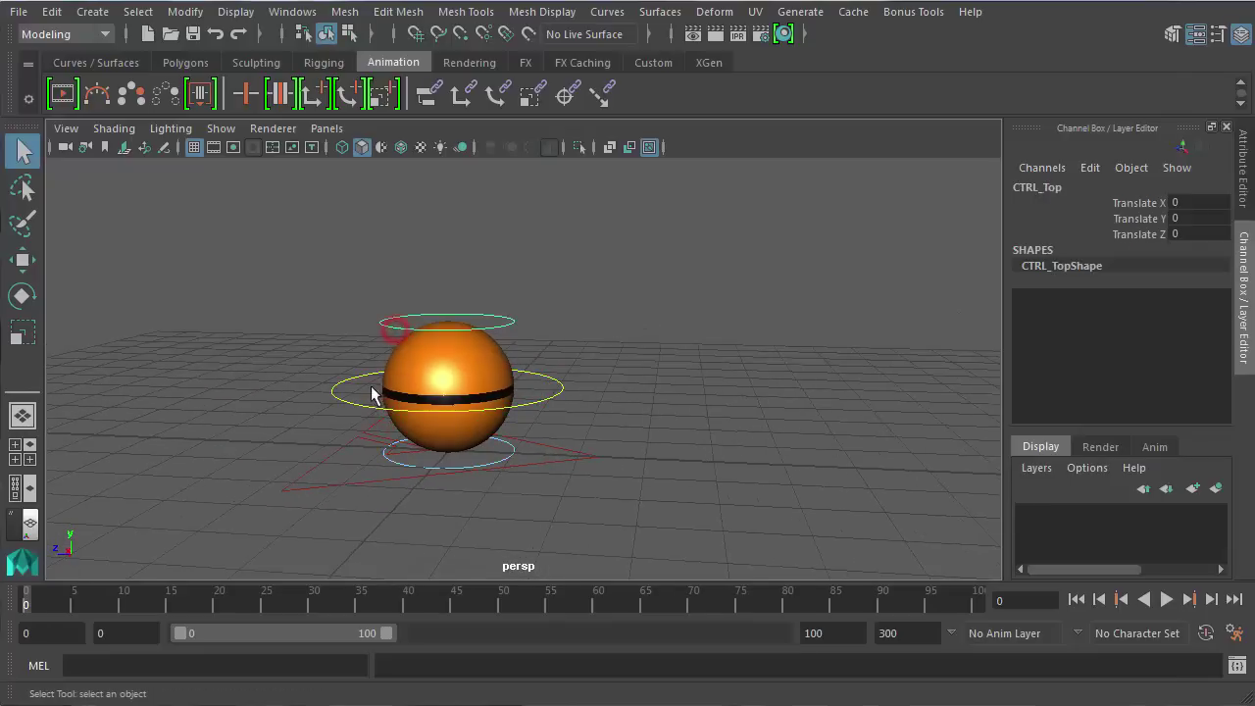
{"action": "left_click", "coordinate": [365, 404]}
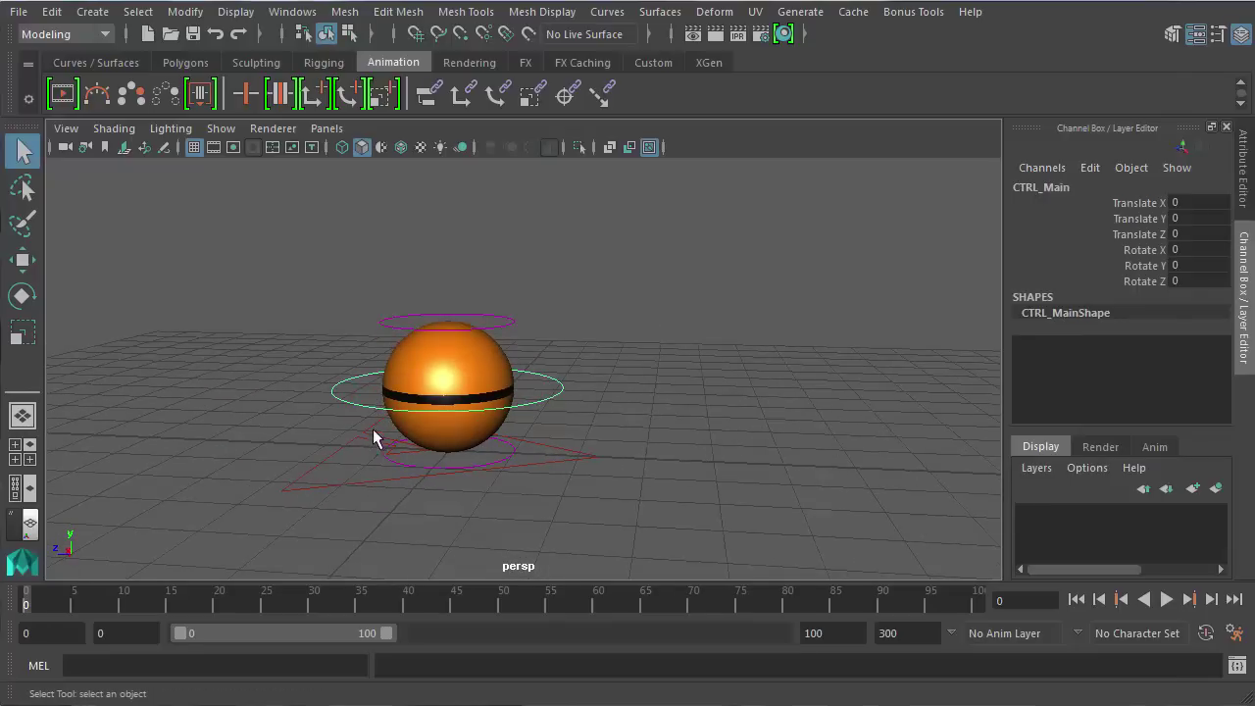
{"action": "left_click", "coordinate": [416, 366]}
{"action": "left_click", "coordinate": [337, 397]}
{"action": "key", "text": "w"}
{"action": "left_click_drag", "start_coordinate": [359, 386], "coordinate": [415, 359]}
Test-rotate CTRL_Main around X, then undo the rotation
{"action": "key", "text": "e"}
{"action": "left_click_drag", "start_coordinate": [481, 321], "coordinate": [499, 343]}
{"action": "key", "text": "ctrl+z"}
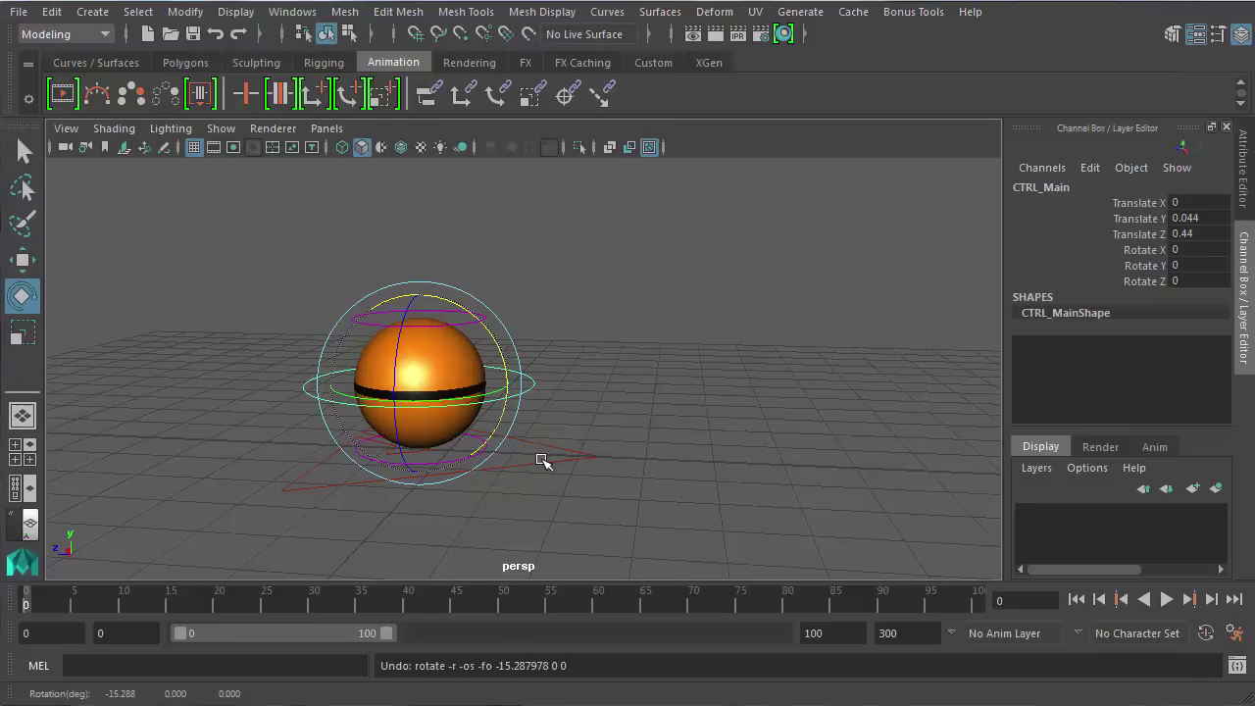
Select CTRL_Root to show its Version 1.01, Global Scale 1 and Ball Type Basic
{"action": "left_click", "coordinate": [539, 457]}
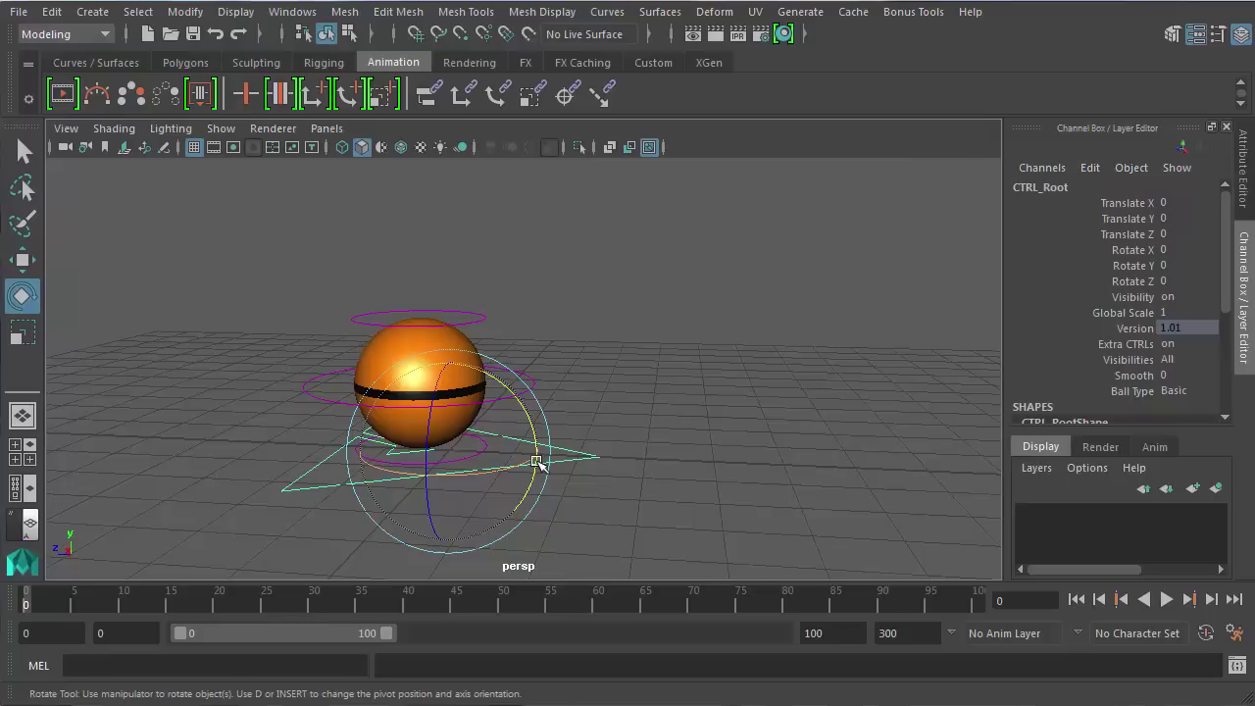
{"action": "left_click", "coordinate": [337, 397]}
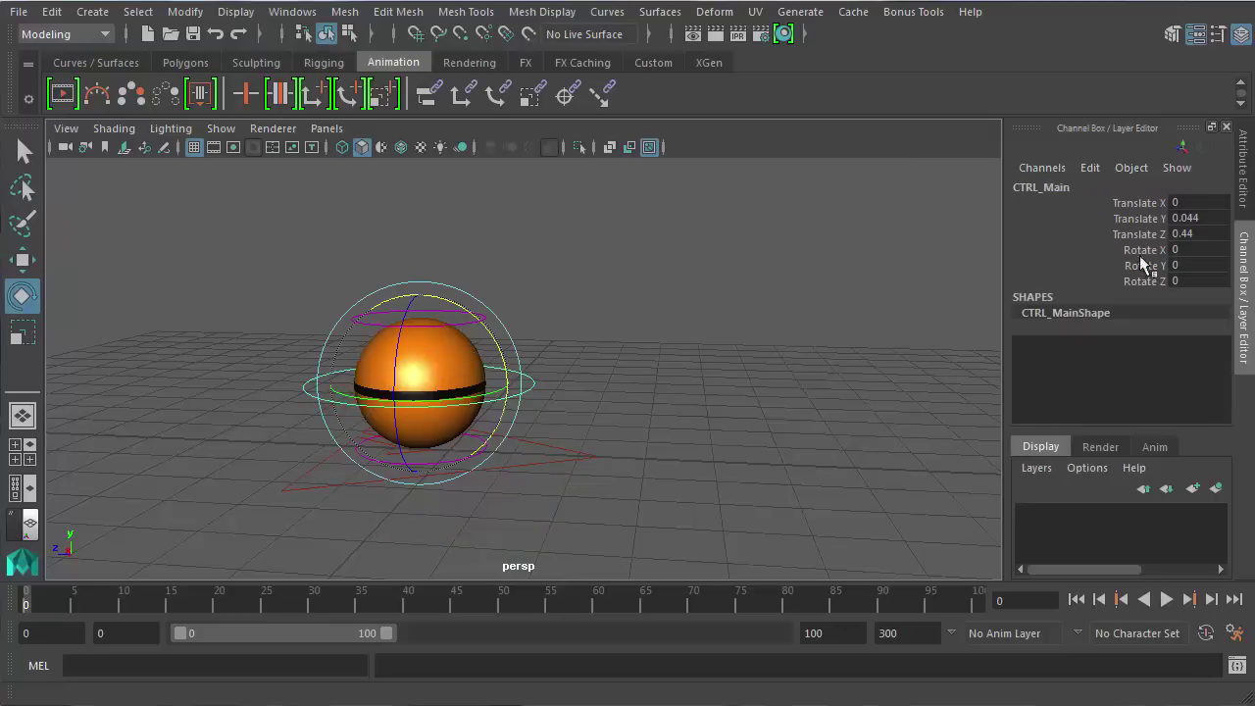
{"action": "left_click", "coordinate": [524, 462]}
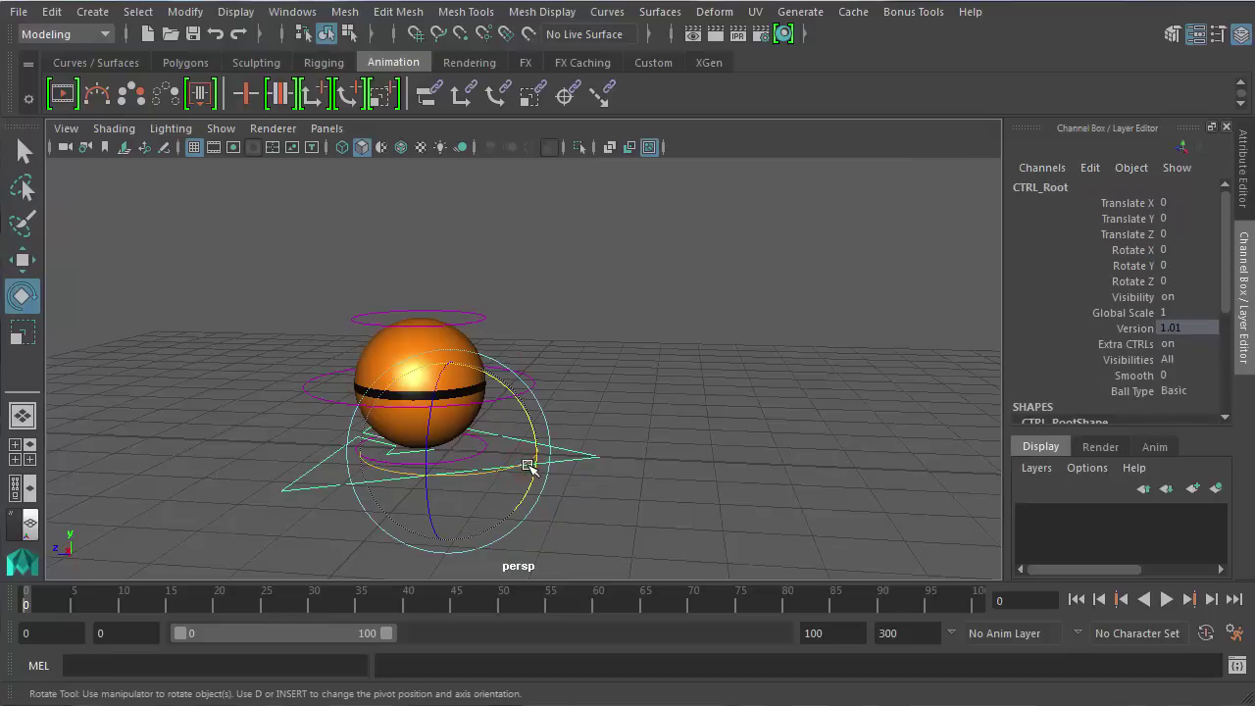
{"action": "left_click", "coordinate": [589, 444]}
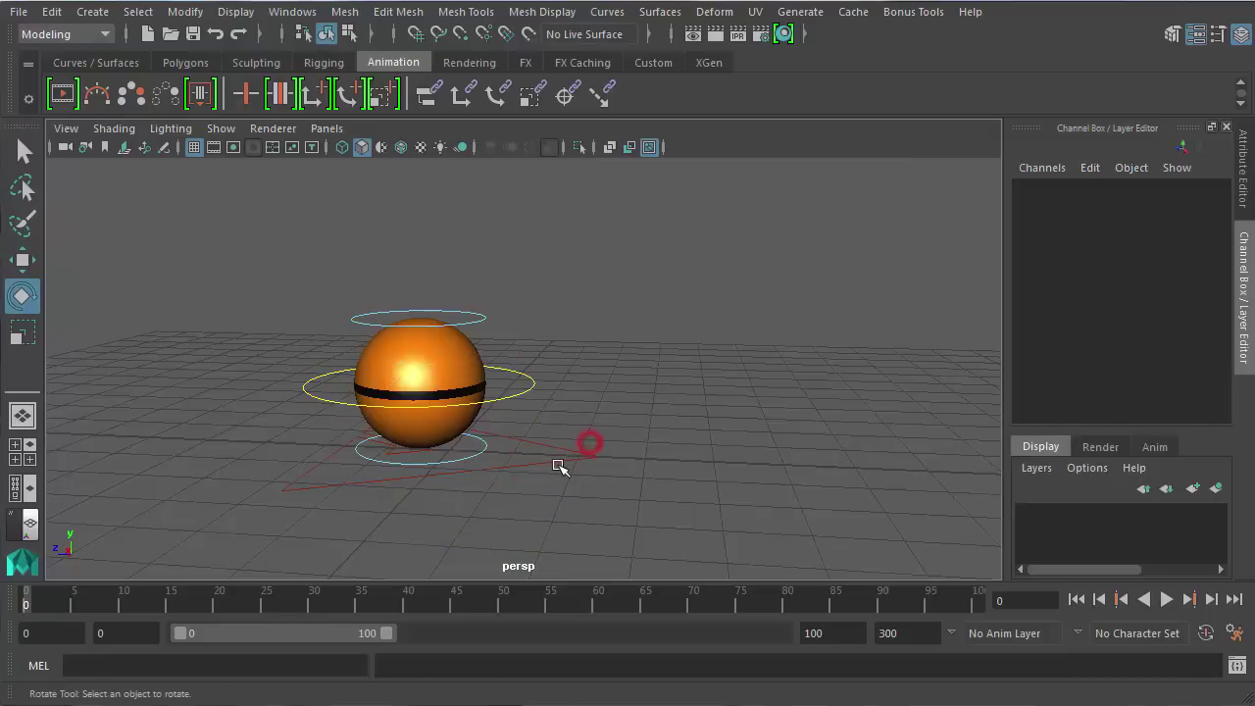
{"action": "left_click", "coordinate": [558, 466]}
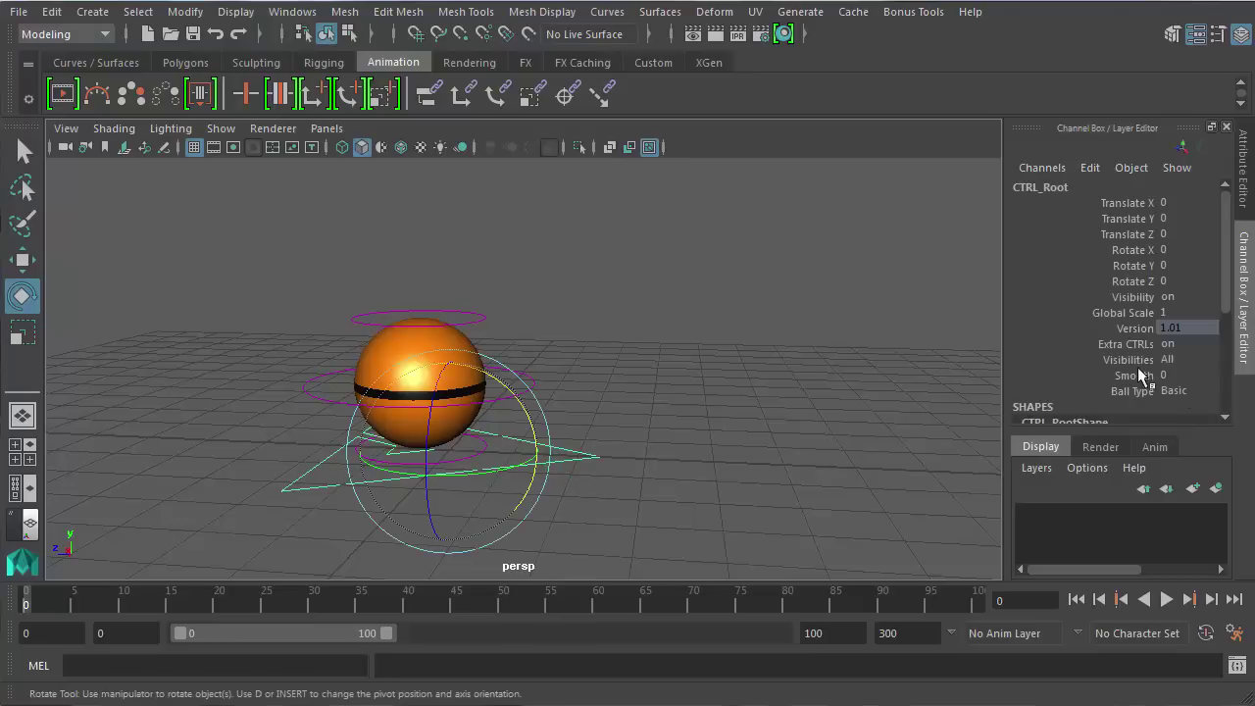
{"action": "scroll", "coordinate": [1140, 370], "scroll_direction": "down", "scroll_amount": 1}
{"action": "left_click", "coordinate": [1118, 270]}
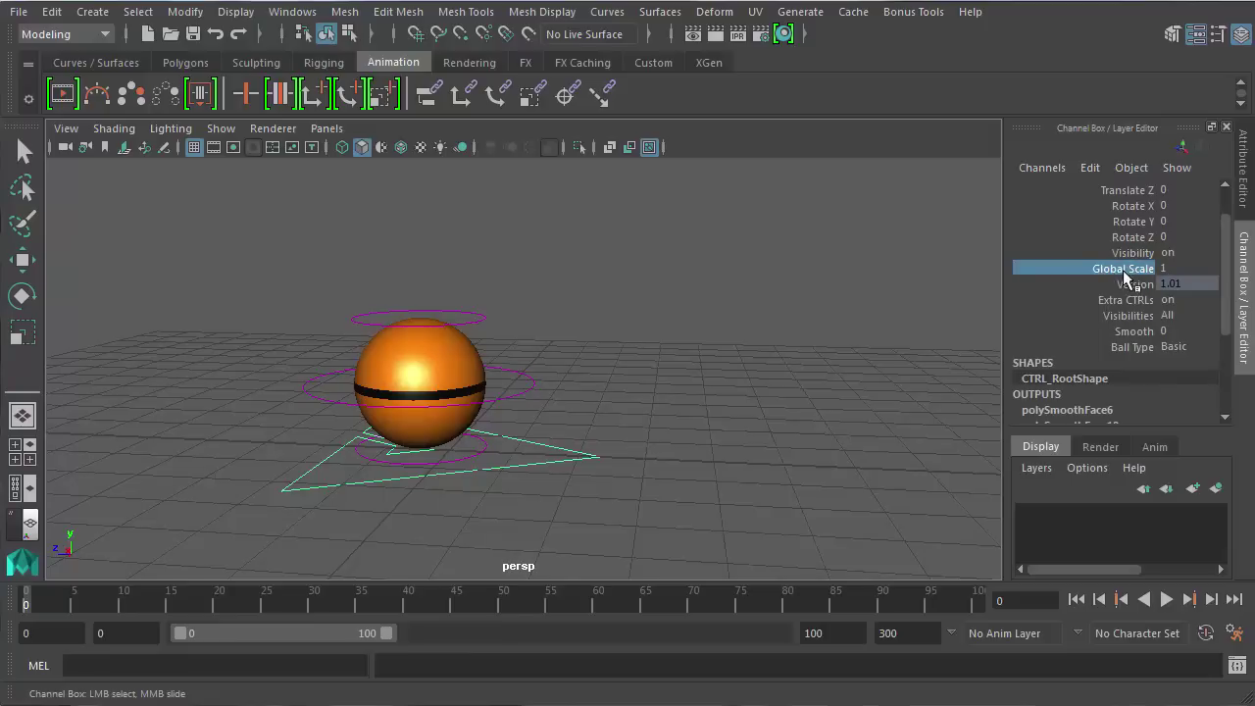
{"action": "mouse_move", "coordinate": [733, 297]}
{"action": "middle_mouse_down"}
{"action": "mouse_move", "coordinate": [745, 294]}
{"action": "mouse_move", "coordinate": [723, 300]}
{"action": "mouse_move", "coordinate": [749, 304]}
{"action": "mouse_move", "coordinate": [726, 303]}
{"action": "mouse_move", "coordinate": [740, 313]}
{"action": "middle_mouse_up"}
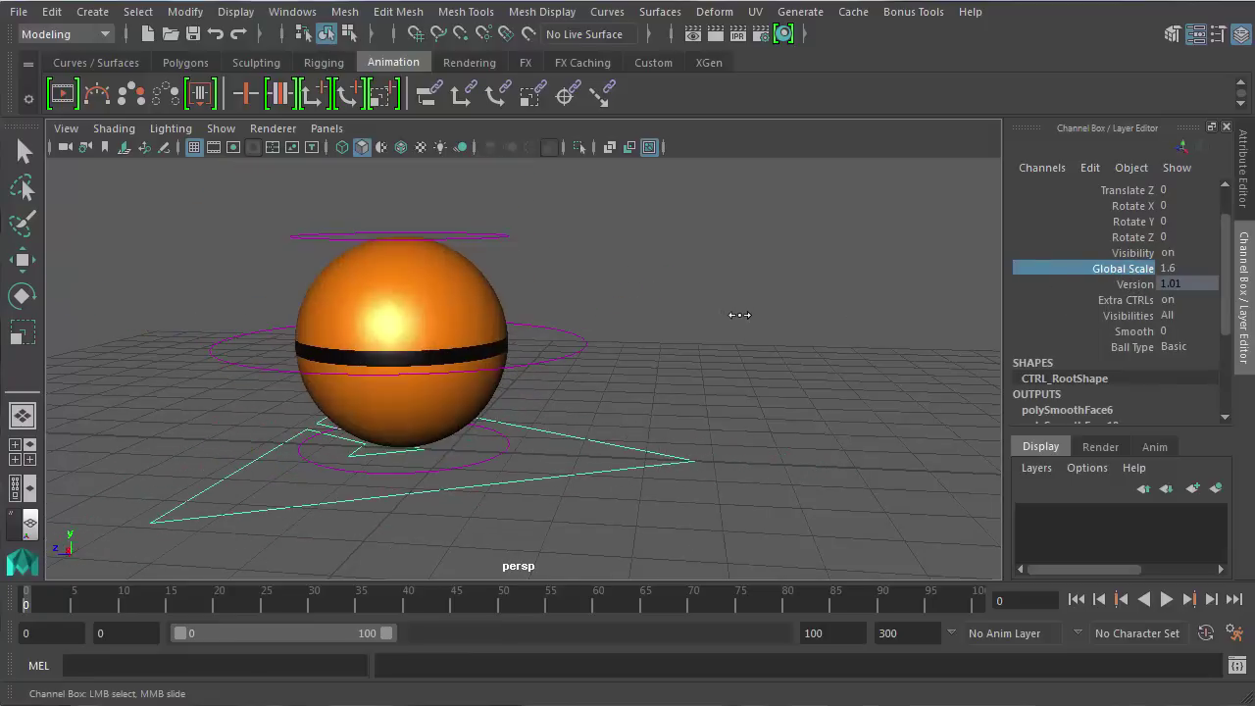
{"action": "double_click", "coordinate": [1189, 268]}
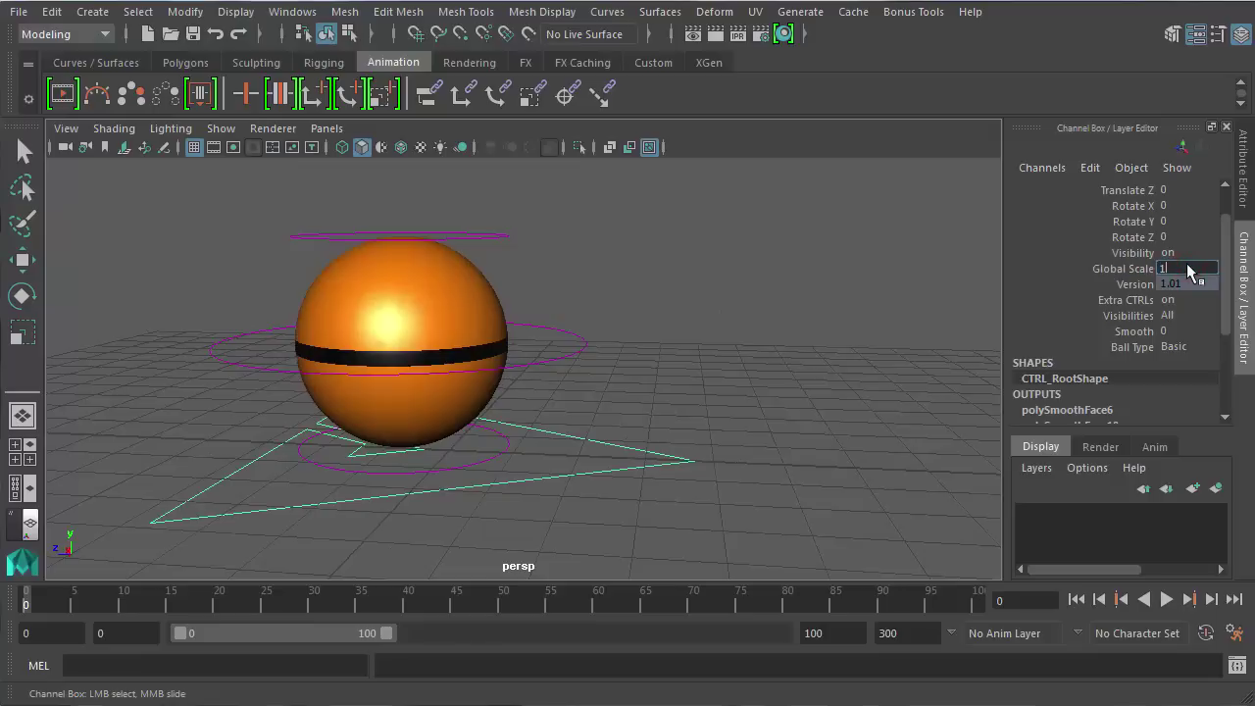
{"action": "type", "text": "1"}
{"action": "key", "text": "Return"}
{"action": "left_click", "coordinate": [1191, 347]}
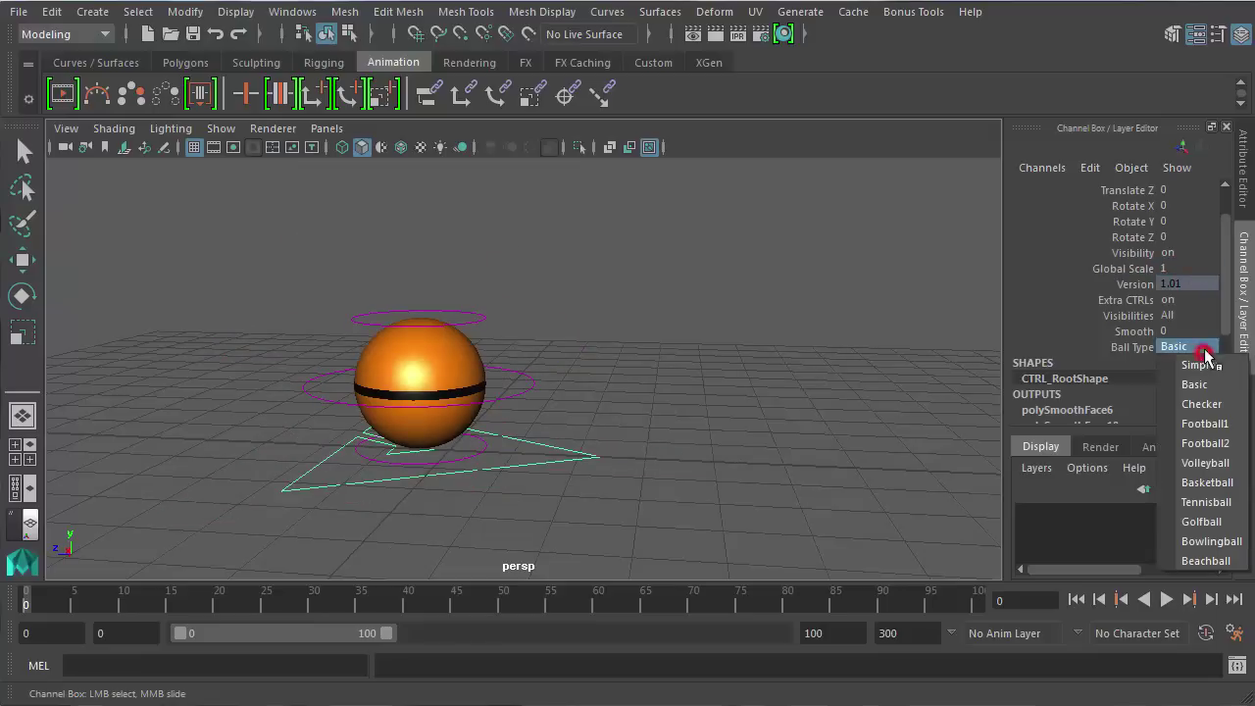
{"action": "left_click", "coordinate": [1211, 423]}
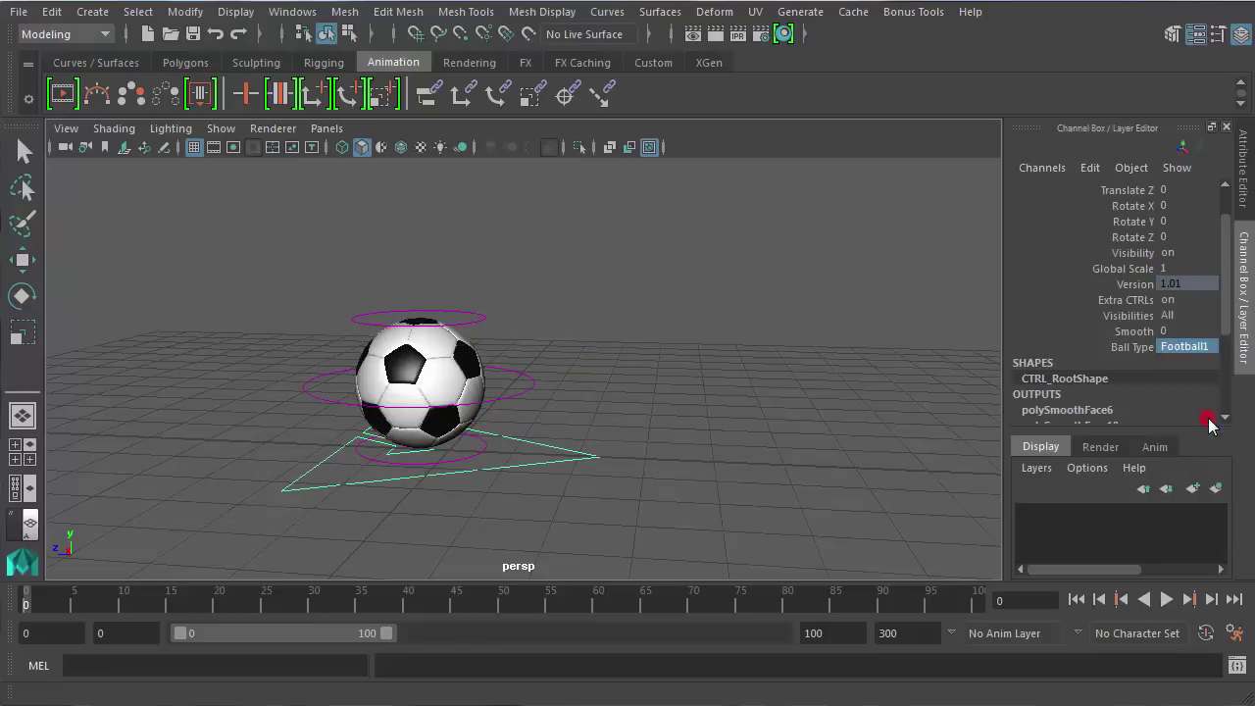
{"action": "left_click", "coordinate": [1184, 347]}
{"action": "left_click", "coordinate": [1201, 470]}
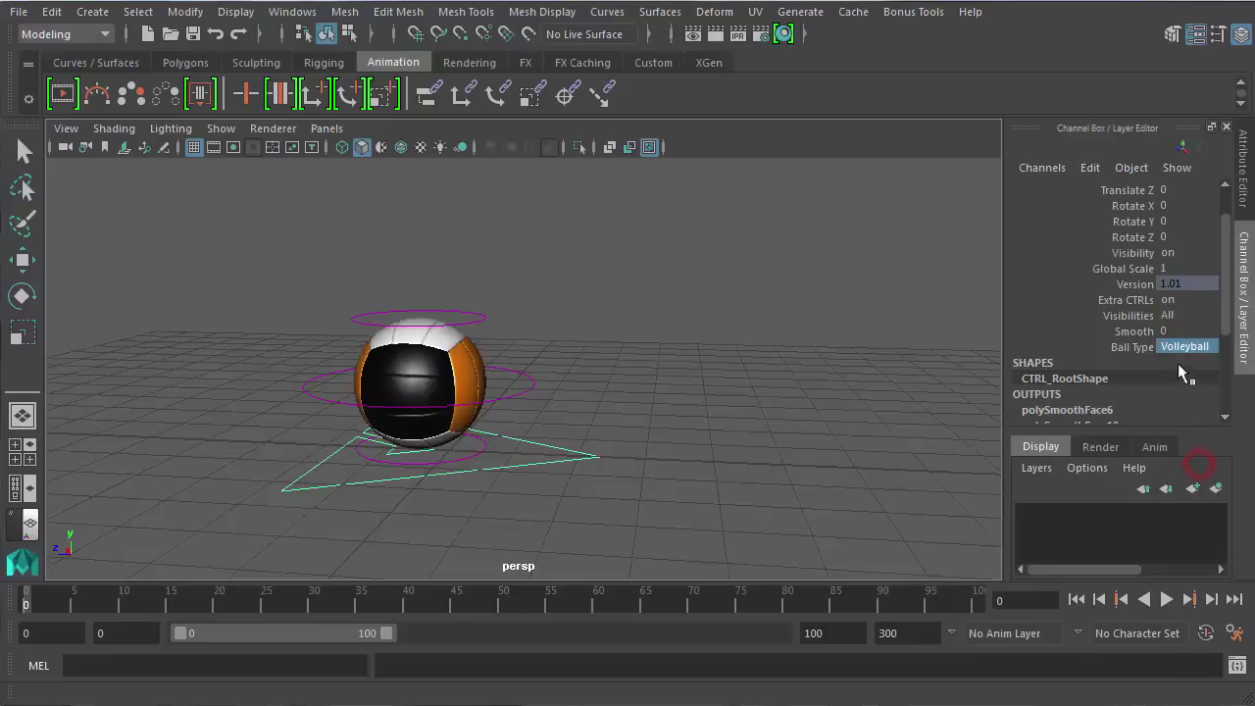
{"action": "left_click", "coordinate": [1186, 334]}
{"action": "left_click", "coordinate": [1204, 350]}
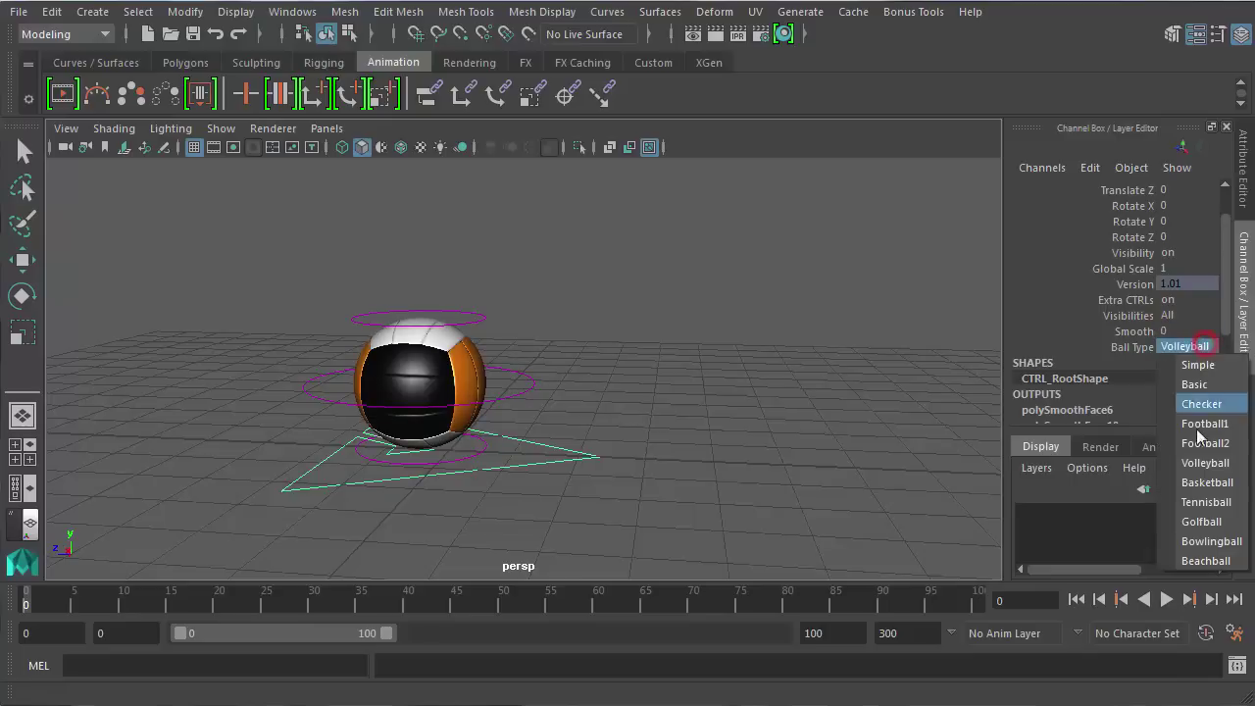
{"action": "left_click", "coordinate": [1208, 521]}
{"action": "left_click", "coordinate": [1189, 348]}
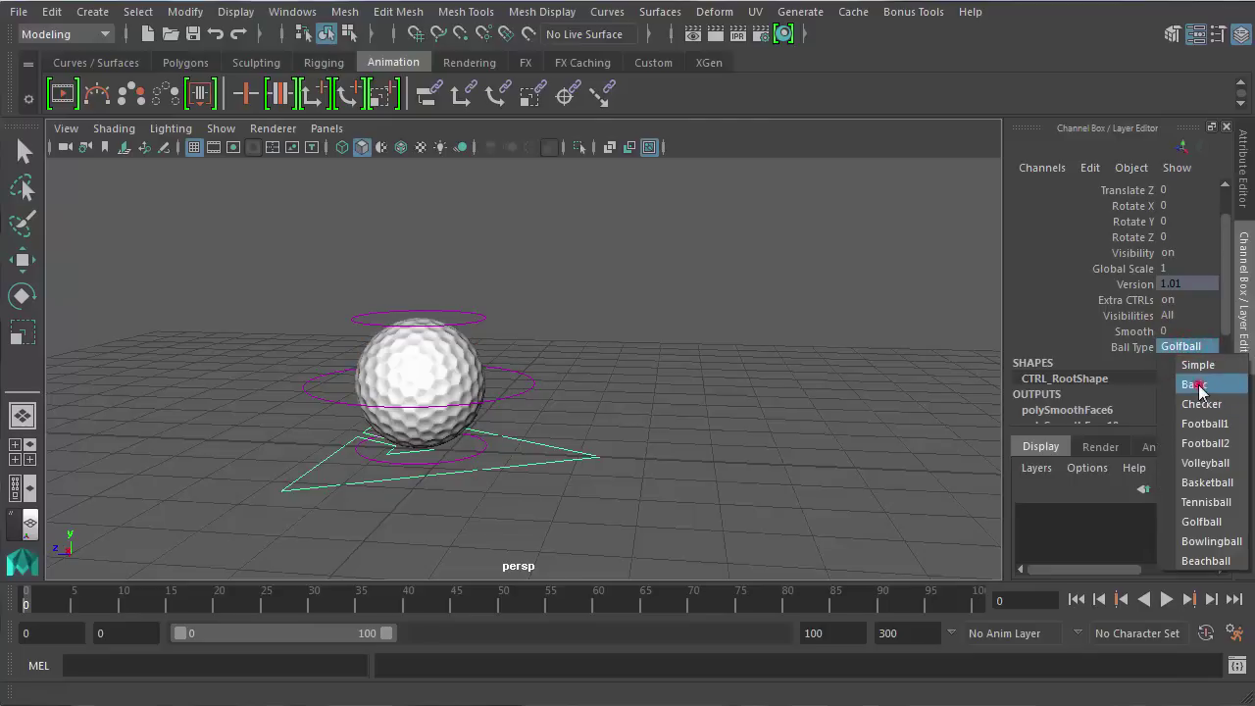
{"action": "left_click", "coordinate": [1196, 386]}
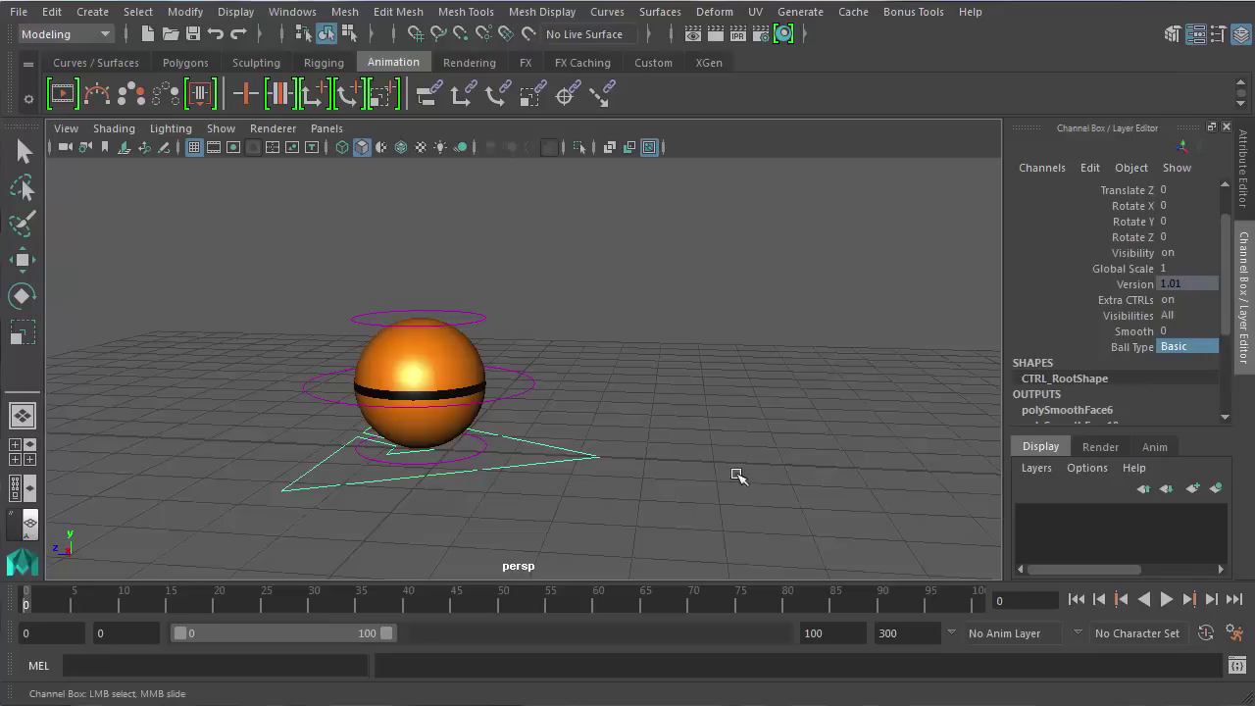
Select the CTRL_Top and CTRL_Bottom controls with the Move tool active
{"action": "left_click", "coordinate": [460, 324]}
{"action": "key", "text": "e"}
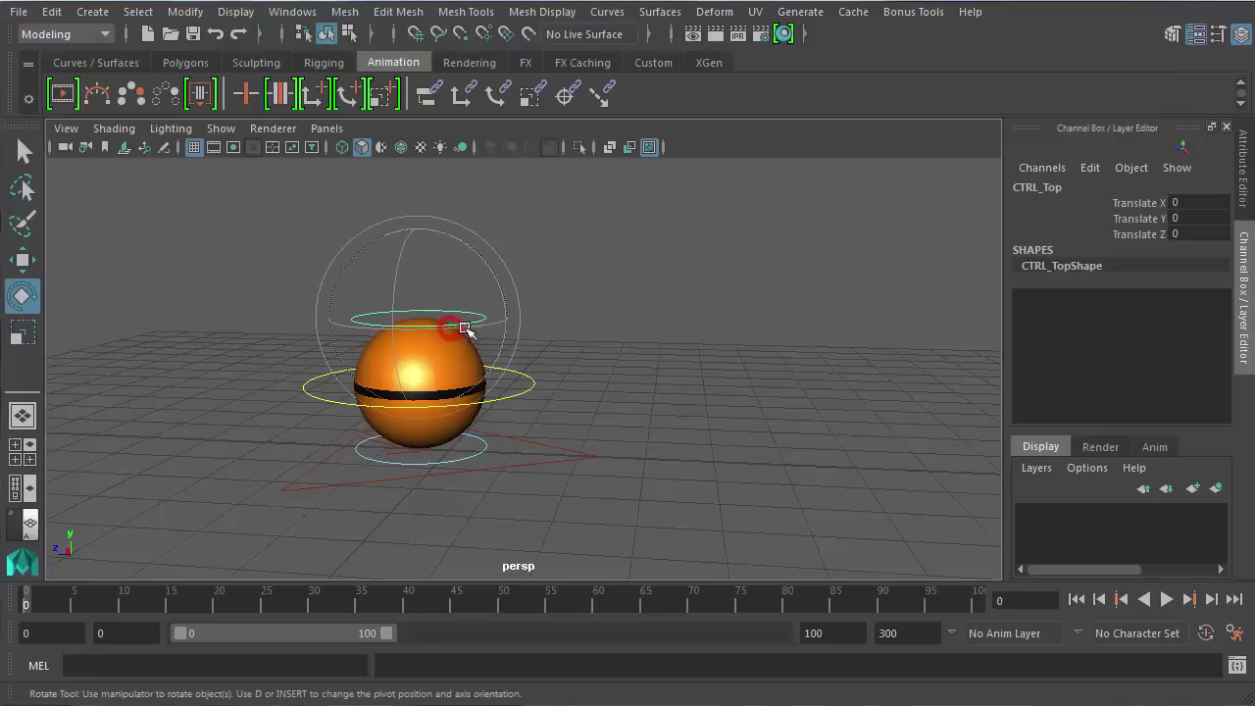
{"action": "left_click", "coordinate": [463, 466]}
{"action": "left_click", "coordinate": [463, 458]}
{"action": "key", "text": "w"}
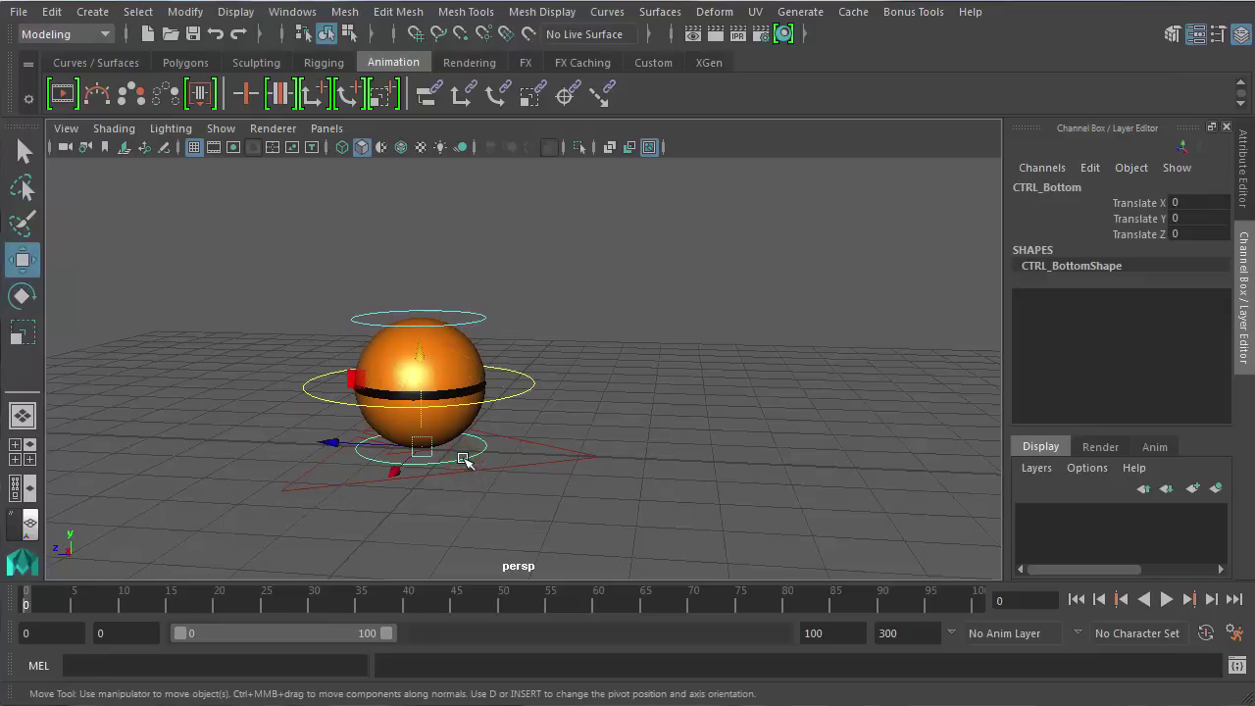
{"action": "left_click", "coordinate": [27, 263]}
Test squashing with CTRL_Top and stretching with CTRL_Bottom, undoing each move
{"action": "left_click", "coordinate": [377, 318]}
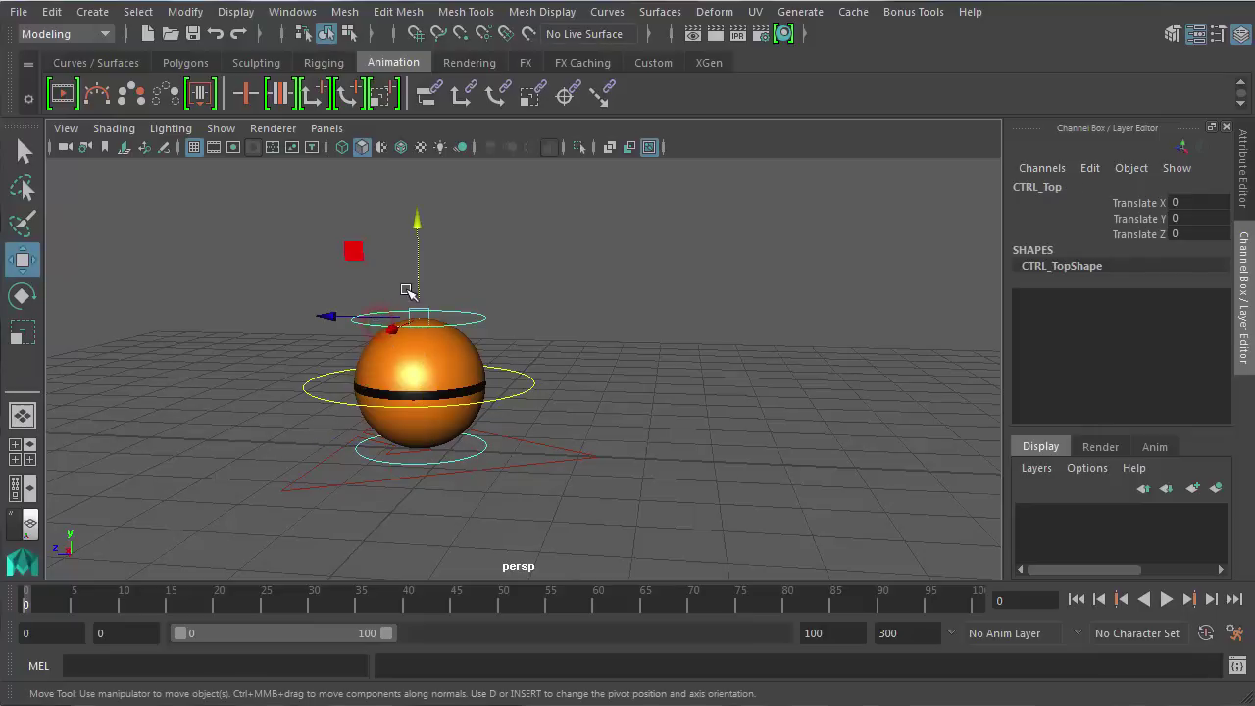
{"action": "left_click_drag", "start_coordinate": [418, 283], "coordinate": [308, 334]}
{"action": "key", "text": "ctrl+z"}
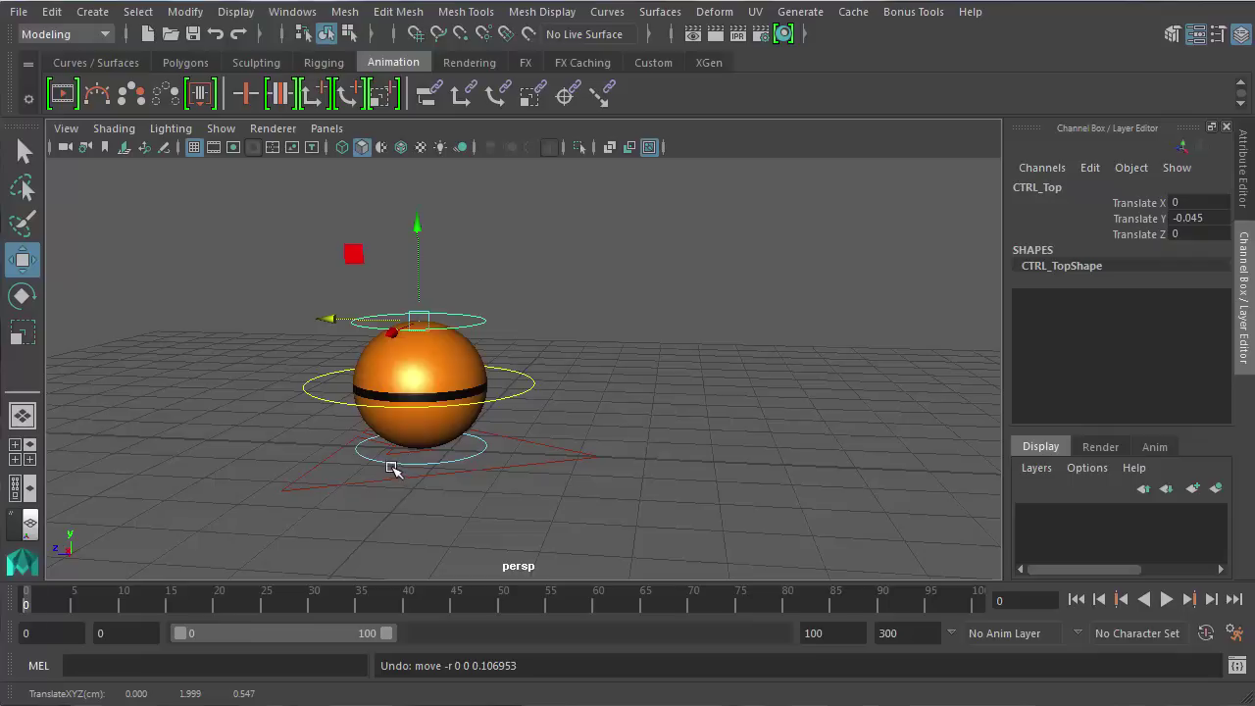
{"action": "left_click", "coordinate": [392, 467]}
{"action": "mouse_move", "coordinate": [421, 414]}
{"action": "left_mouse_down"}
{"action": "mouse_move", "coordinate": [416, 442]}
{"action": "mouse_move", "coordinate": [421, 364]}
{"action": "mouse_move", "coordinate": [421, 425]}
{"action": "mouse_move", "coordinate": [419, 408]}
{"action": "left_mouse_up"}
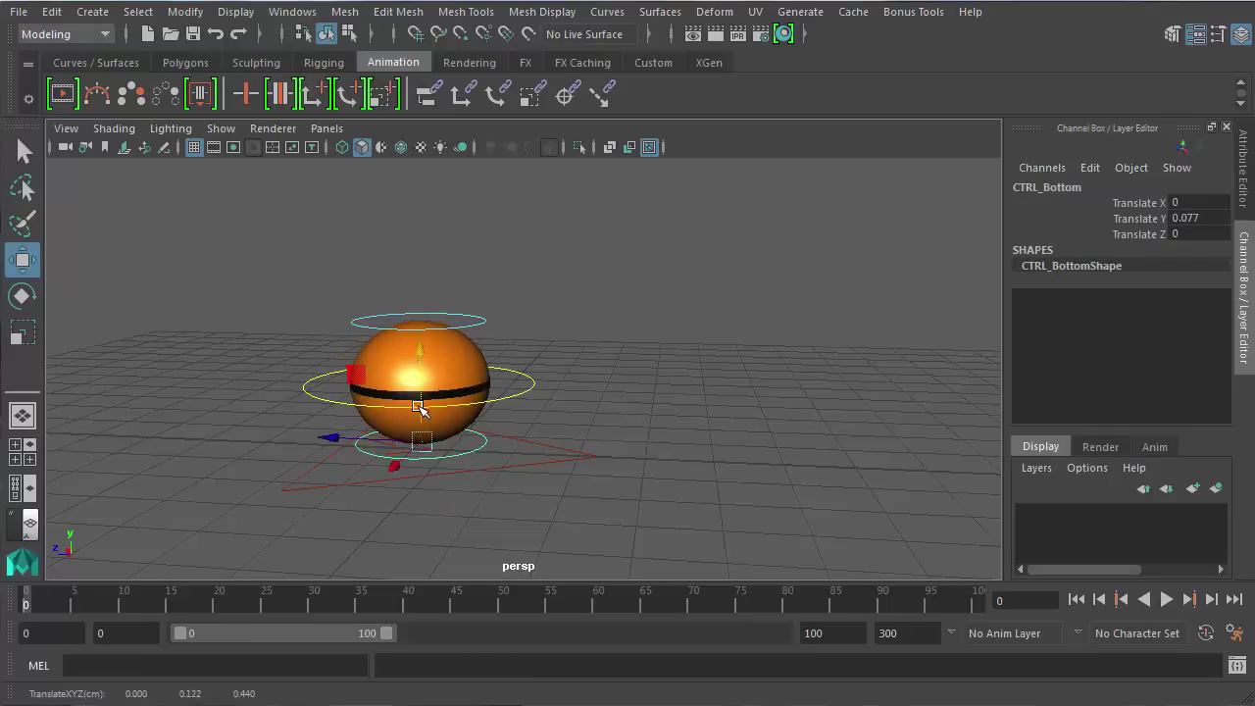
{"action": "key", "text": "ctrl+z"}
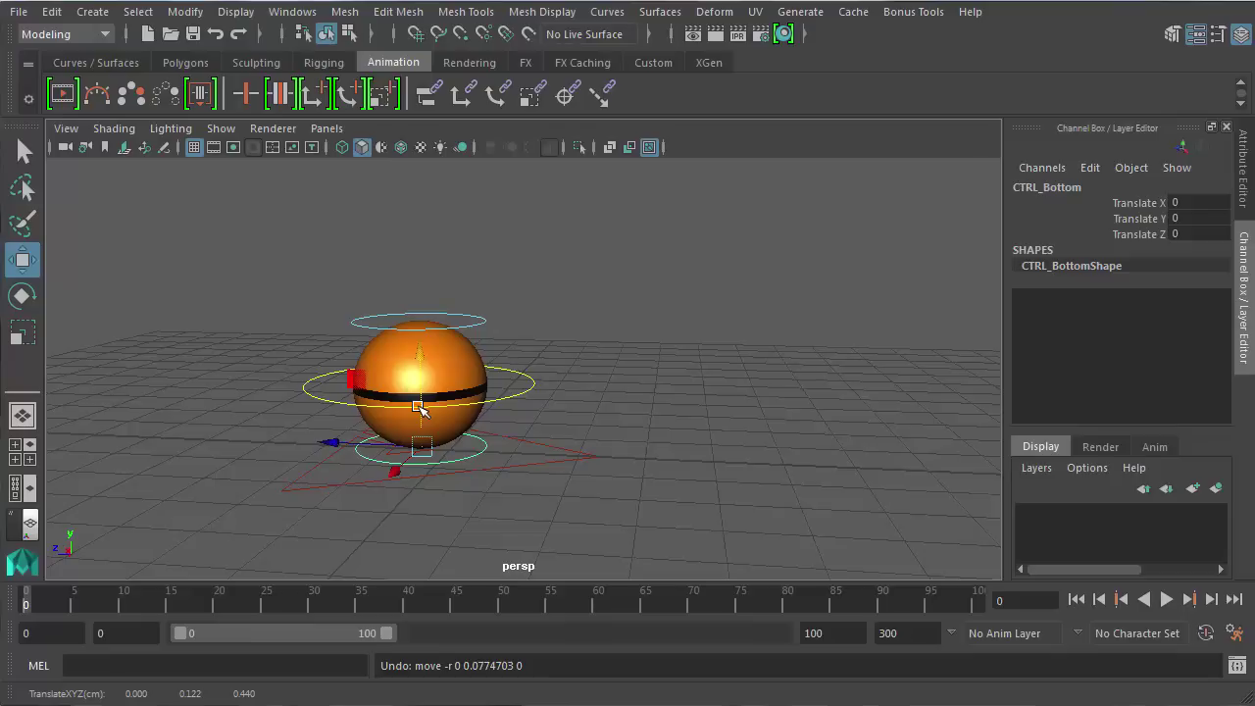
Recentre the view, squash the ball flat with CTRL_Bottom, then undo back to round
{"action": "scroll", "coordinate": [432, 397], "scroll_direction": "down", "scroll_amount": 5}
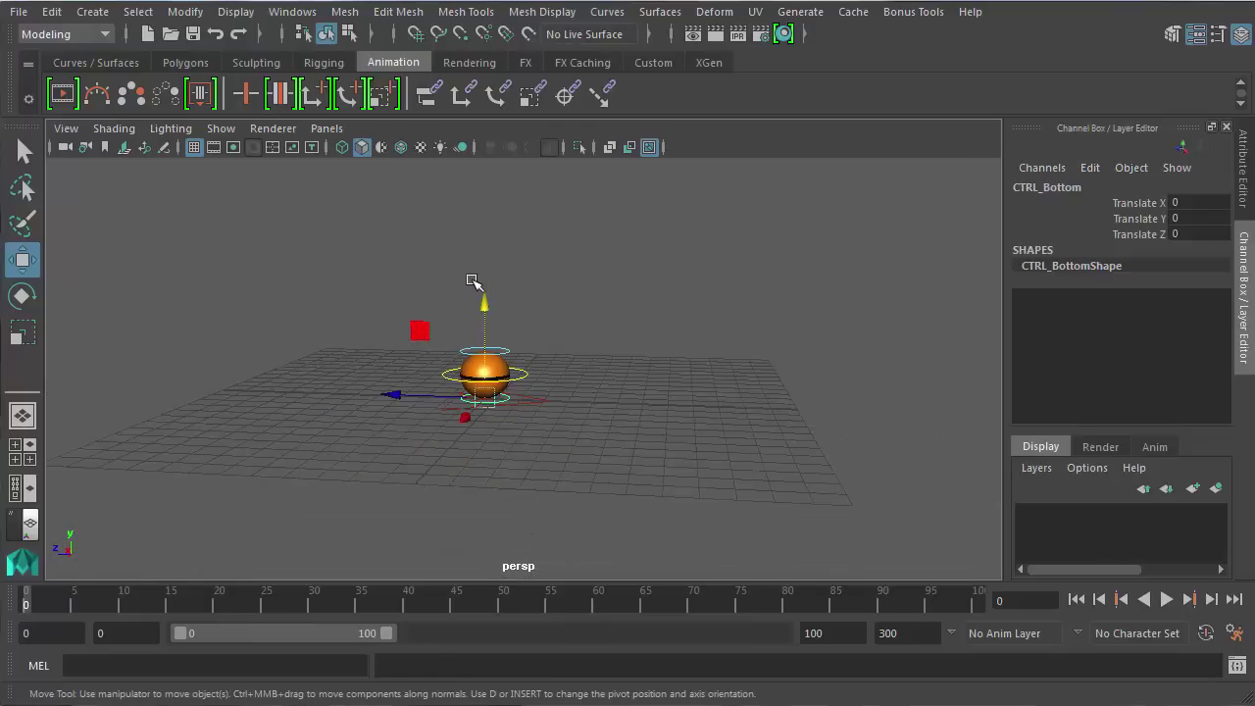
{"action": "left_click_drag", "start_coordinate": [425, 395], "coordinate": [543, 406], "text": "alt"}
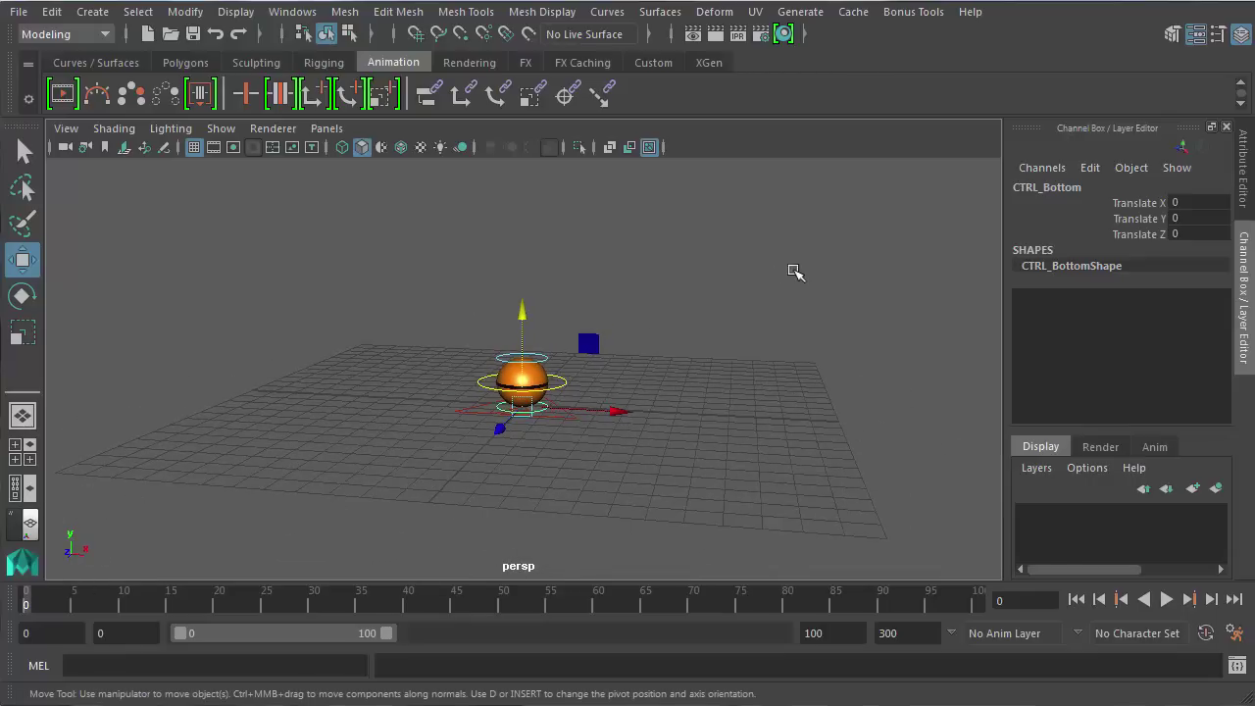
{"action": "middle_click_drag", "start_coordinate": [795, 271], "coordinate": [546, 372], "text": "alt"}
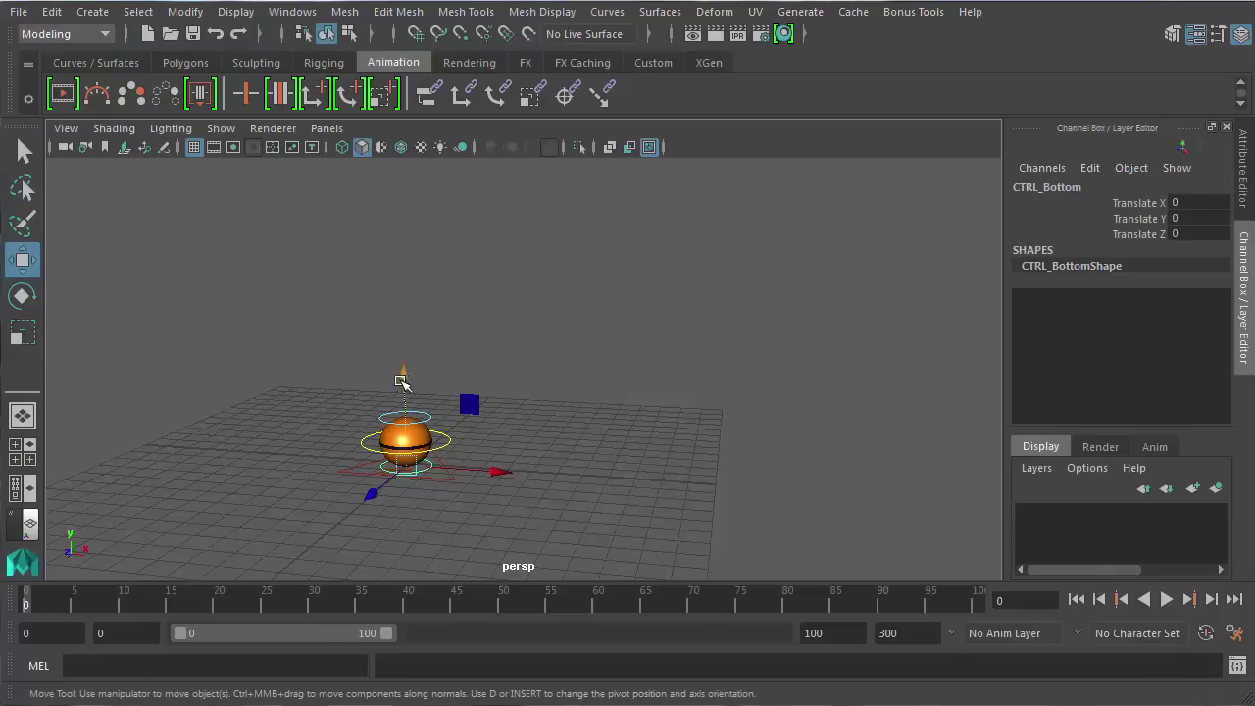
{"action": "left_click_drag", "start_coordinate": [405, 372], "coordinate": [413, 334]}
{"action": "key", "text": "ctrl+z"}
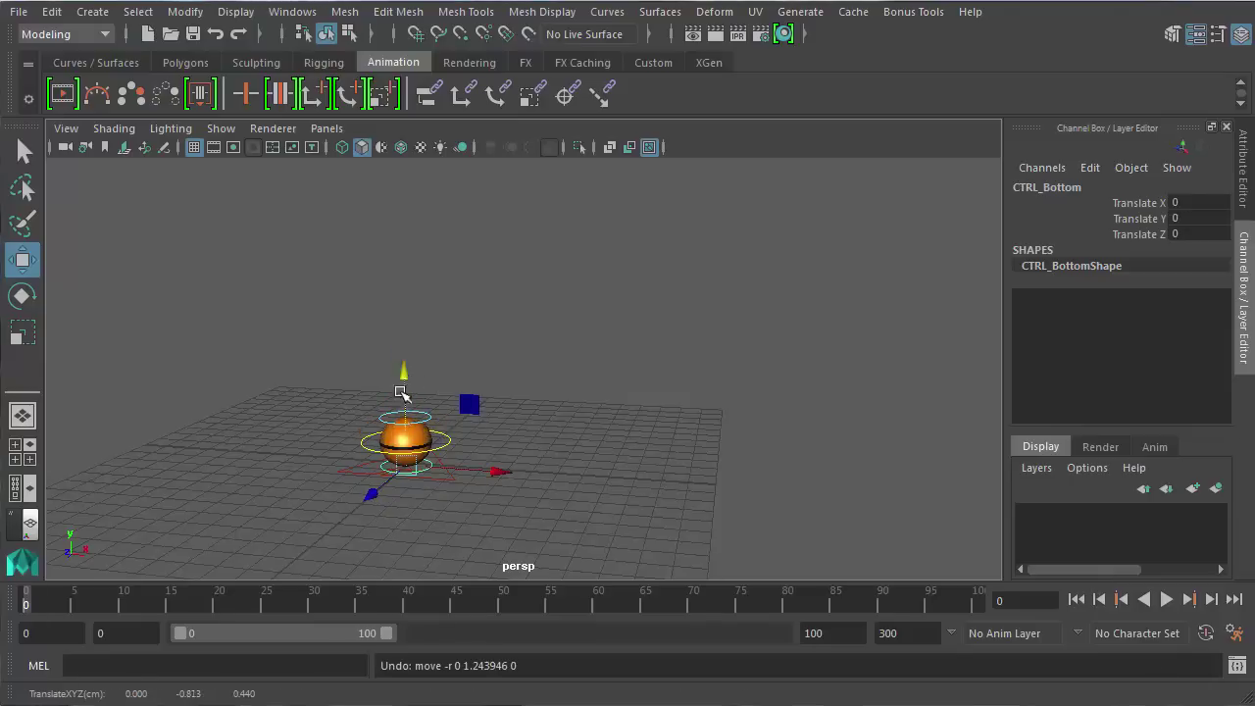
{"action": "key", "text": "ctrl+z"}
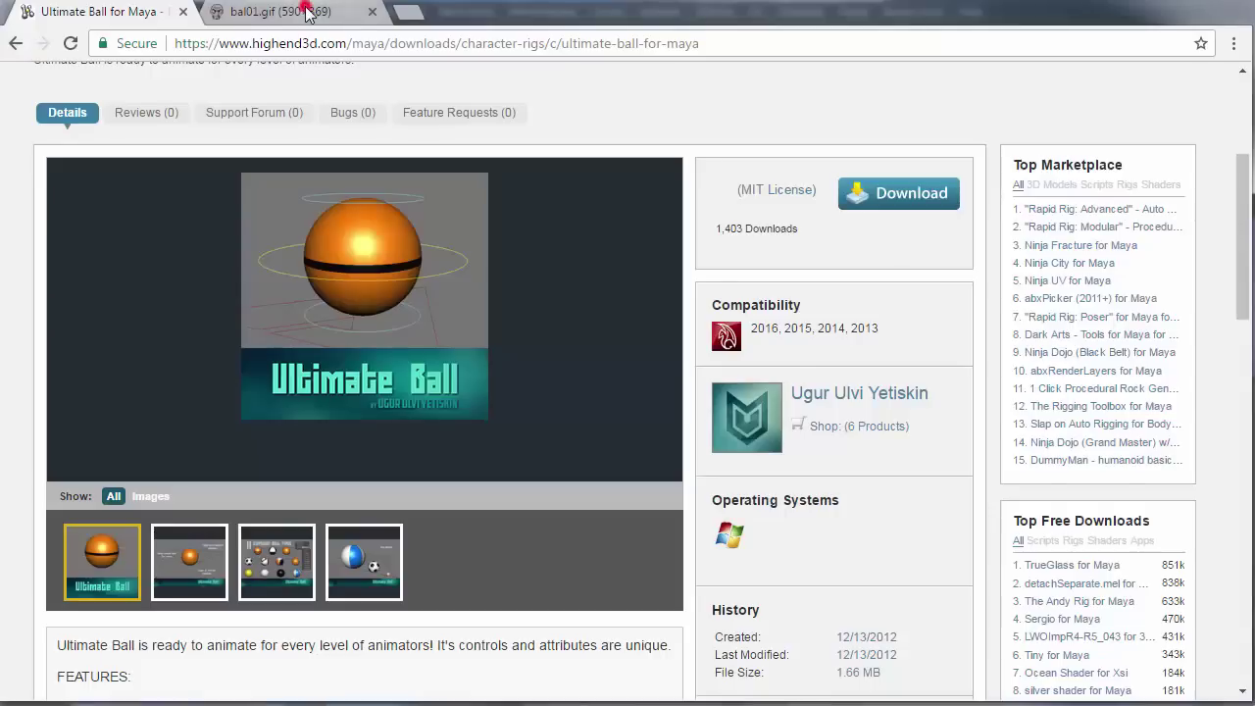
{"action": "left_click", "coordinate": [309, 11]}
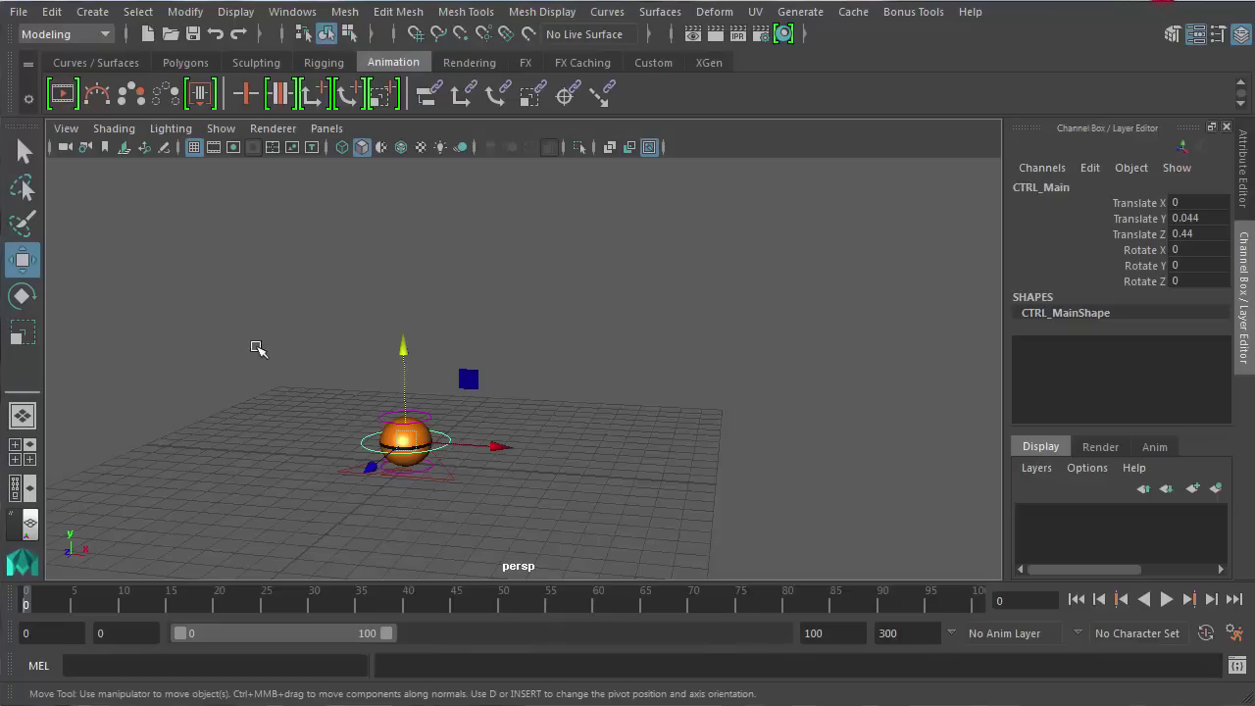
Raise CTRL_Main to Translate Y 6.053 and key its translate and rotate channels at frame 0
{"action": "scroll", "coordinate": [431, 449], "scroll_direction": "up", "scroll_amount": 3}
{"action": "middle_click_drag", "start_coordinate": [418, 450], "coordinate": [291, 396], "text": "alt"}
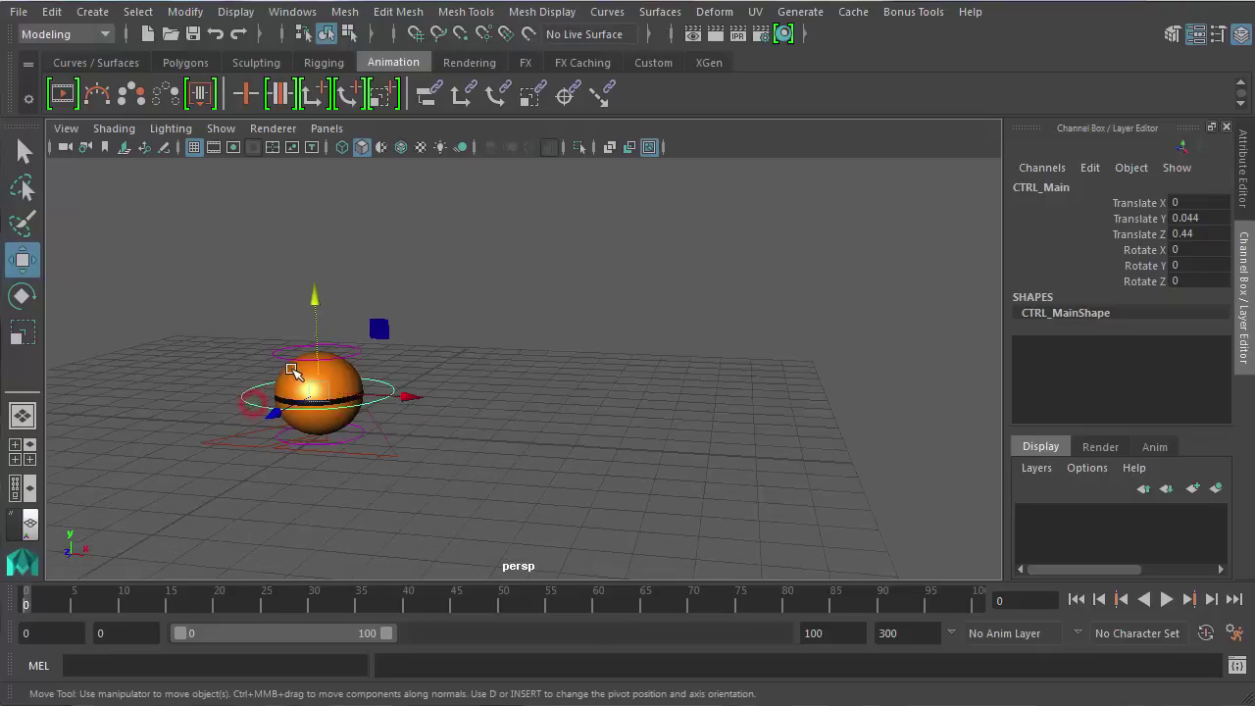
{"action": "left_click_drag", "start_coordinate": [315, 334], "coordinate": [323, 140]}
{"action": "middle_click_drag", "start_coordinate": [324, 140], "coordinate": [311, 247], "text": "alt"}
{"action": "left_click_drag", "start_coordinate": [311, 247], "coordinate": [314, 149]}
{"action": "left_click_drag", "start_coordinate": [303, 373], "coordinate": [328, 419], "text": "alt"}
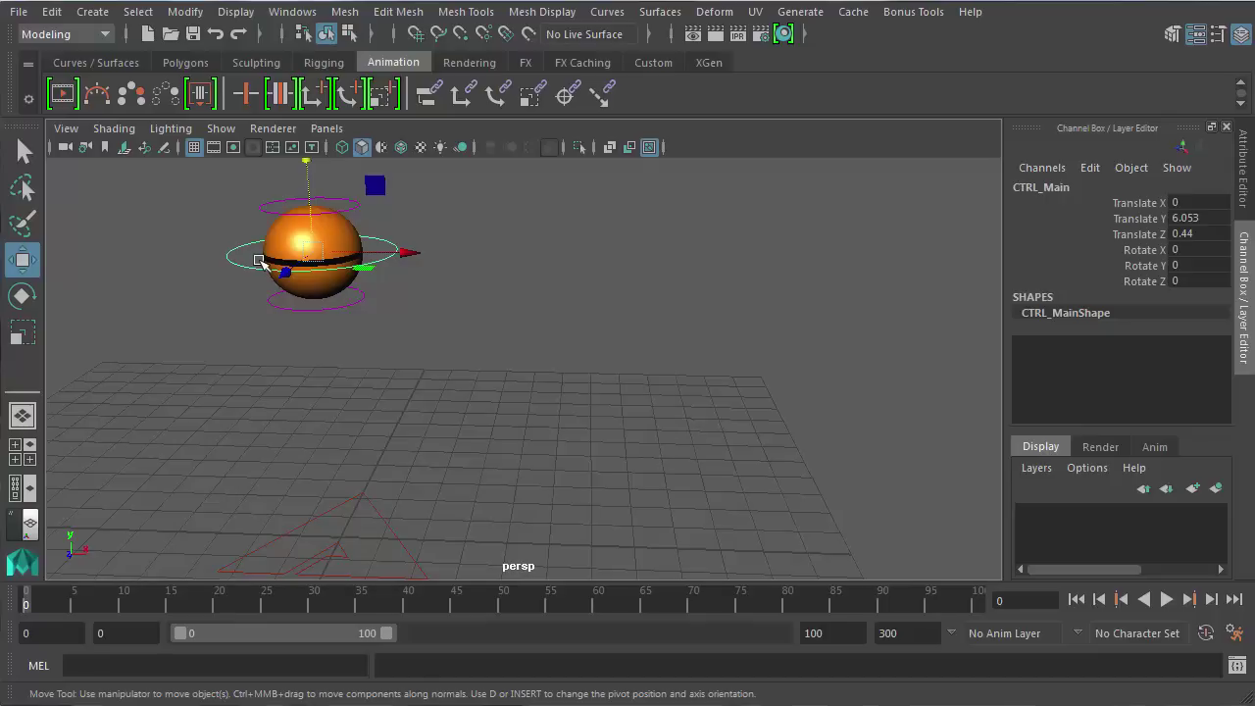
{"action": "key", "text": "s"}
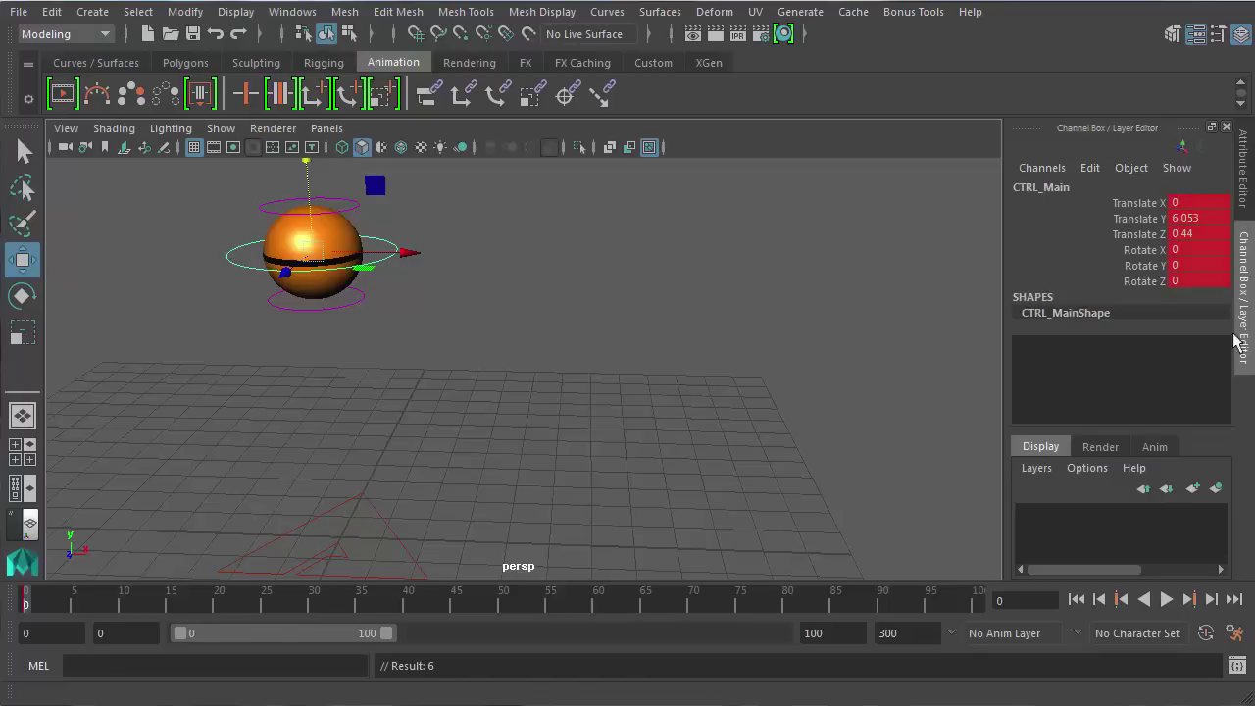
{"action": "left_click", "coordinate": [1243, 177]}
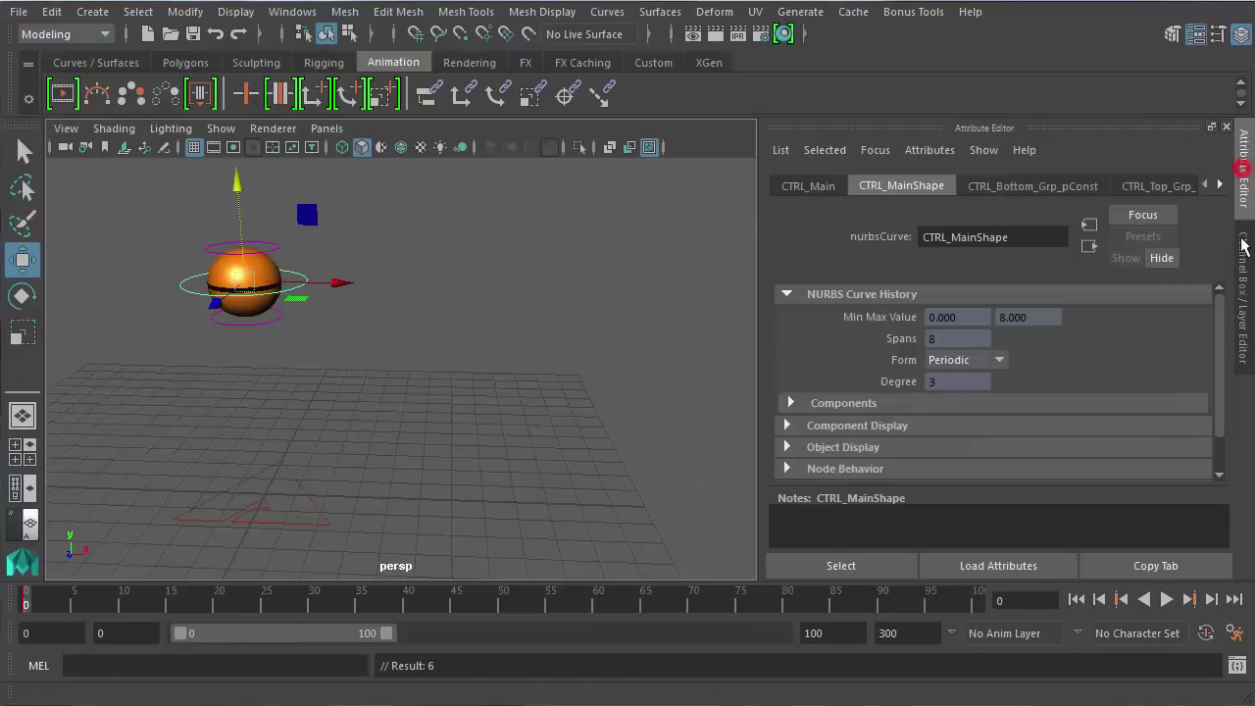
{"action": "left_click", "coordinate": [1243, 279]}
{"action": "key", "text": "ctrl+a"}
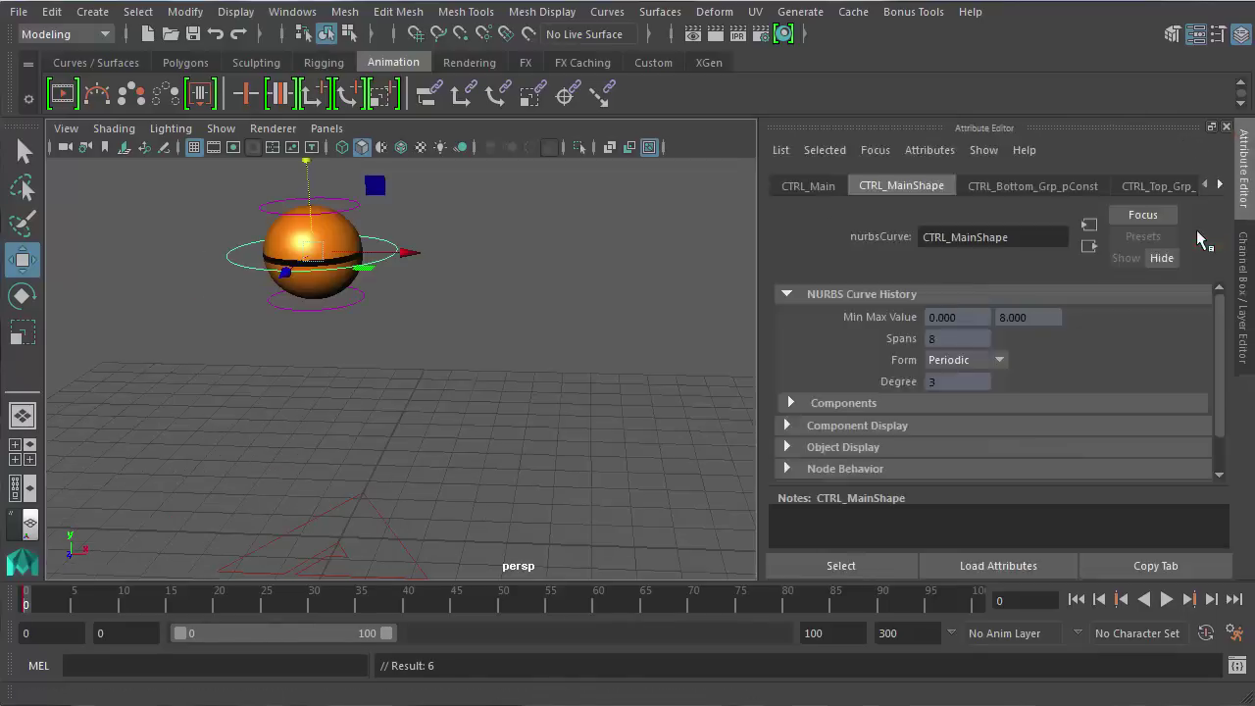
{"action": "key", "text": "ctrl+a"}
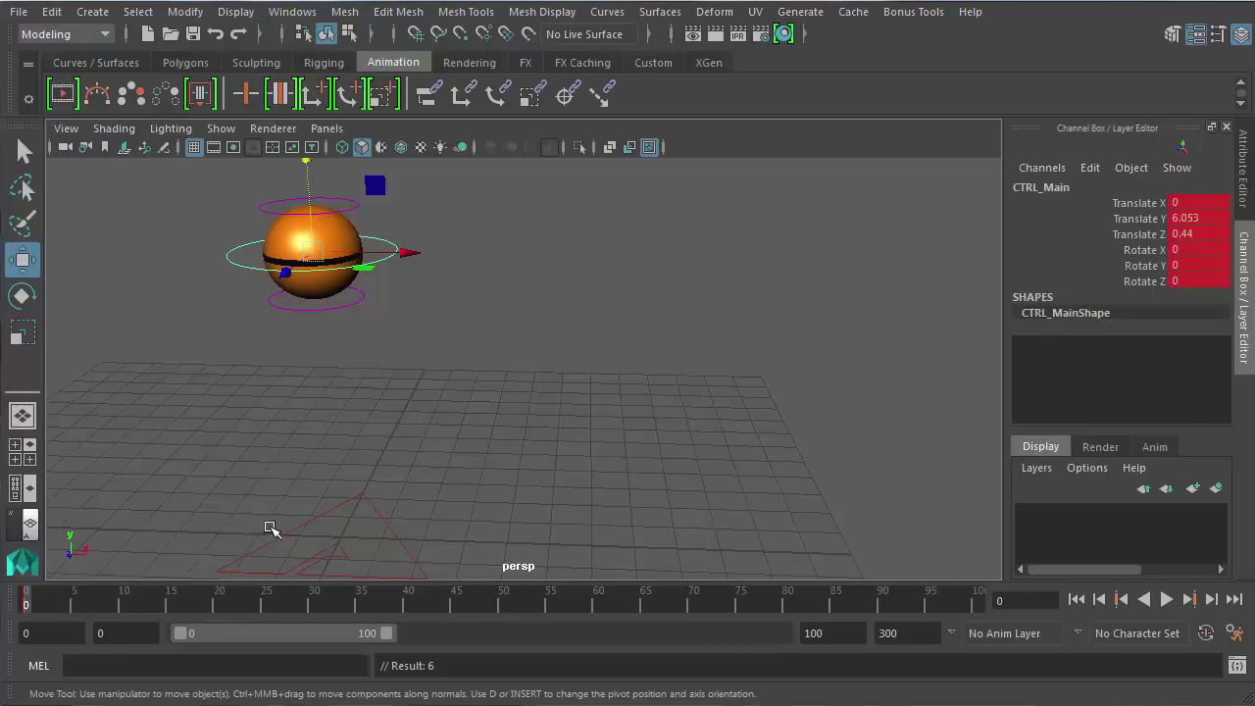
Scrub toward frame 10 and bring up the Time Slider preferences (24 fps, range 0–300)
{"action": "middle_click_drag", "start_coordinate": [457, 429], "coordinate": [386, 397], "text": "alt"}
{"action": "left_click_drag", "start_coordinate": [385, 397], "coordinate": [398, 392], "text": "alt"}
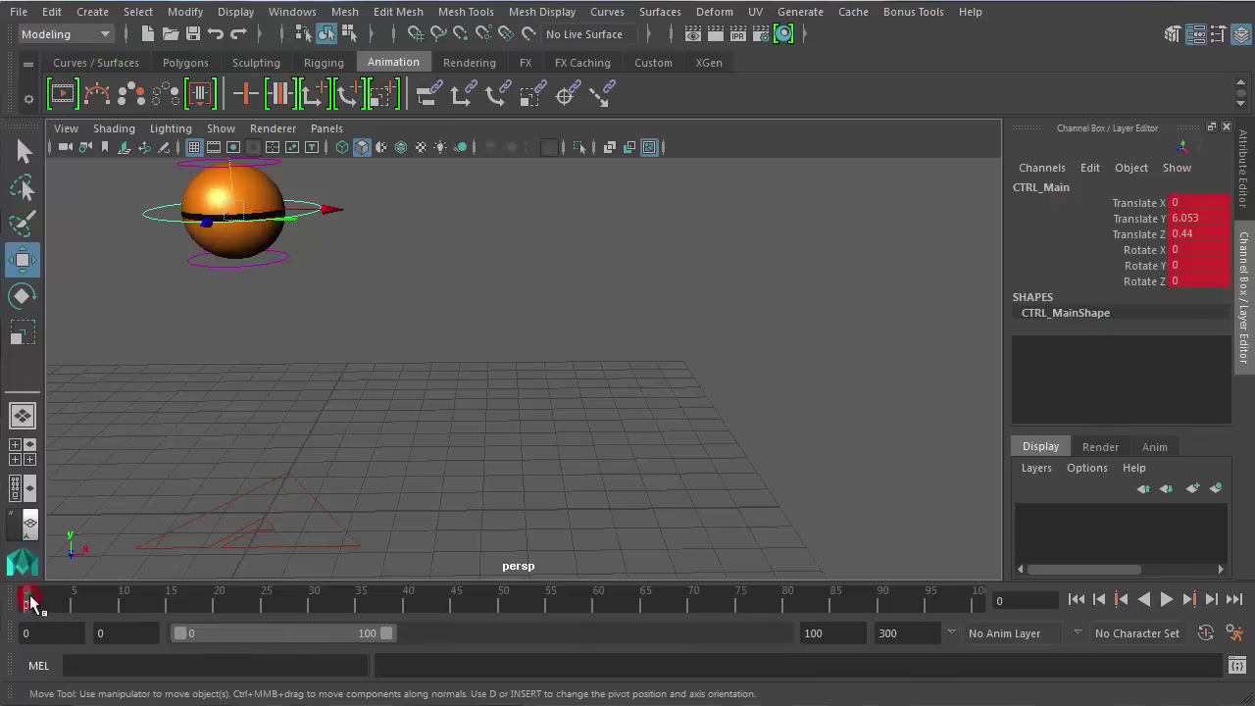
{"action": "left_click_drag", "start_coordinate": [30, 602], "coordinate": [120, 611]}
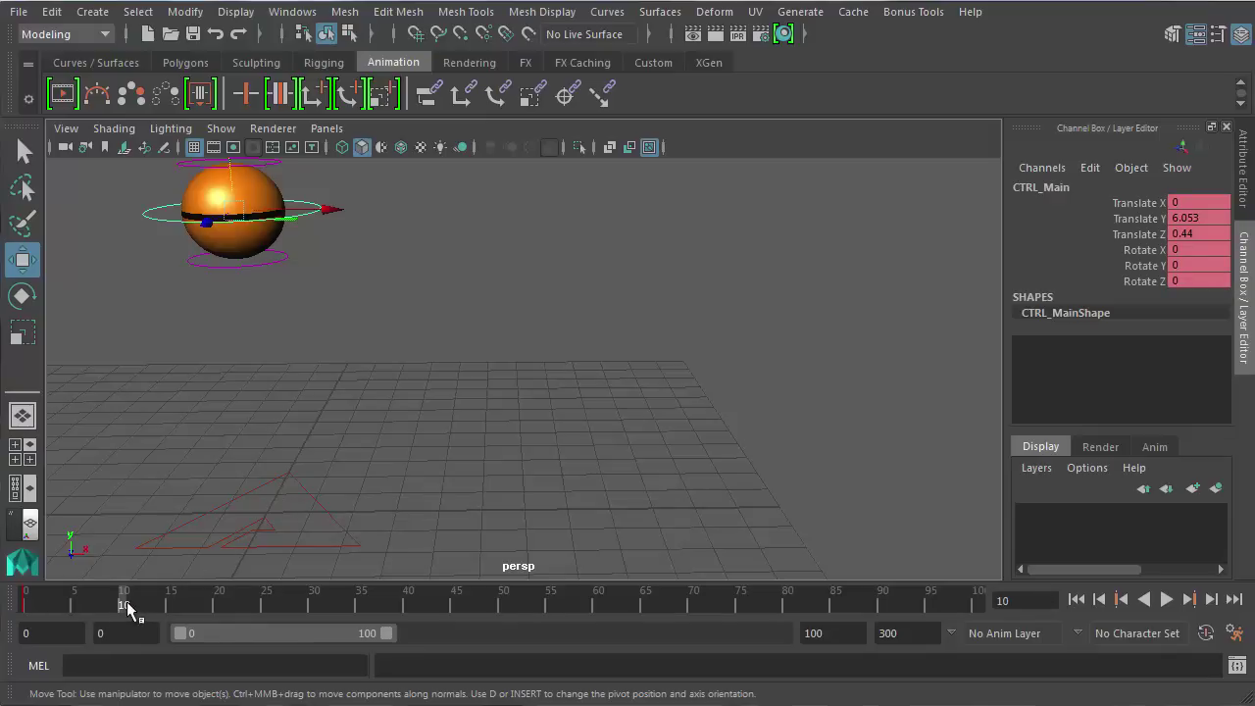
{"action": "left_click", "coordinate": [1200, 623]}
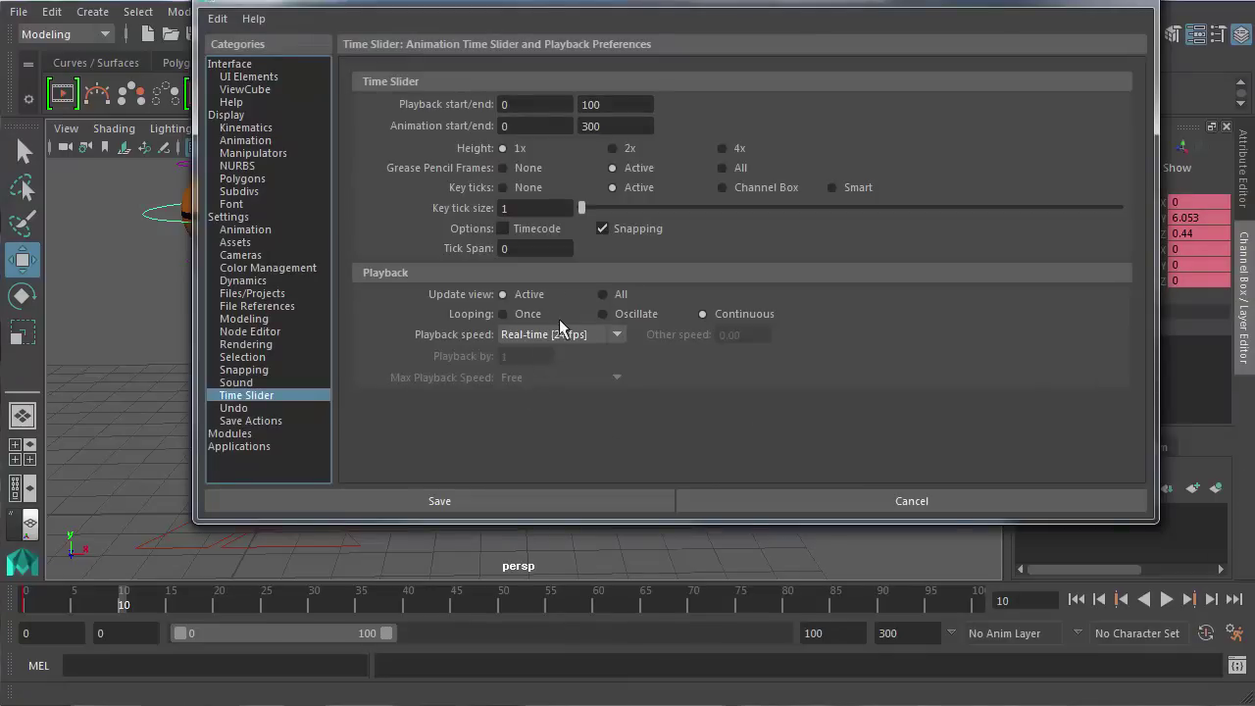
Set playback speed to Real-time [24 fps] and save the preferences
{"action": "left_click", "coordinate": [560, 335]}
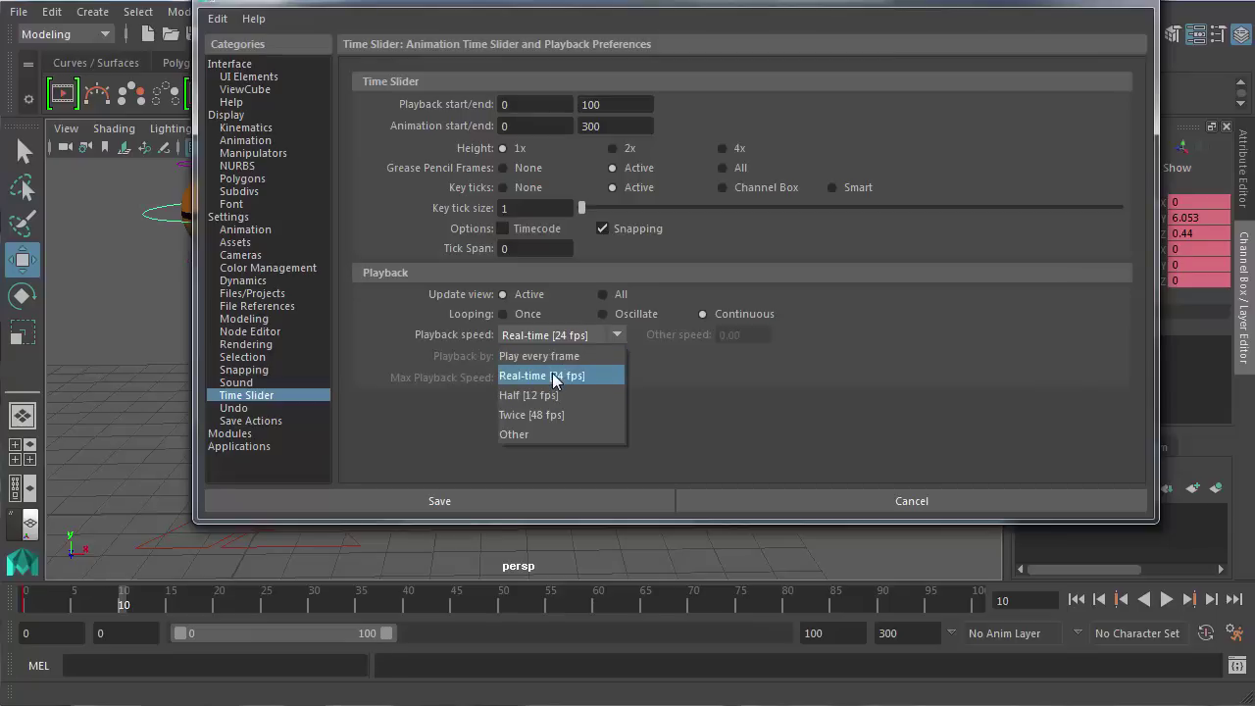
{"action": "left_click", "coordinate": [552, 375]}
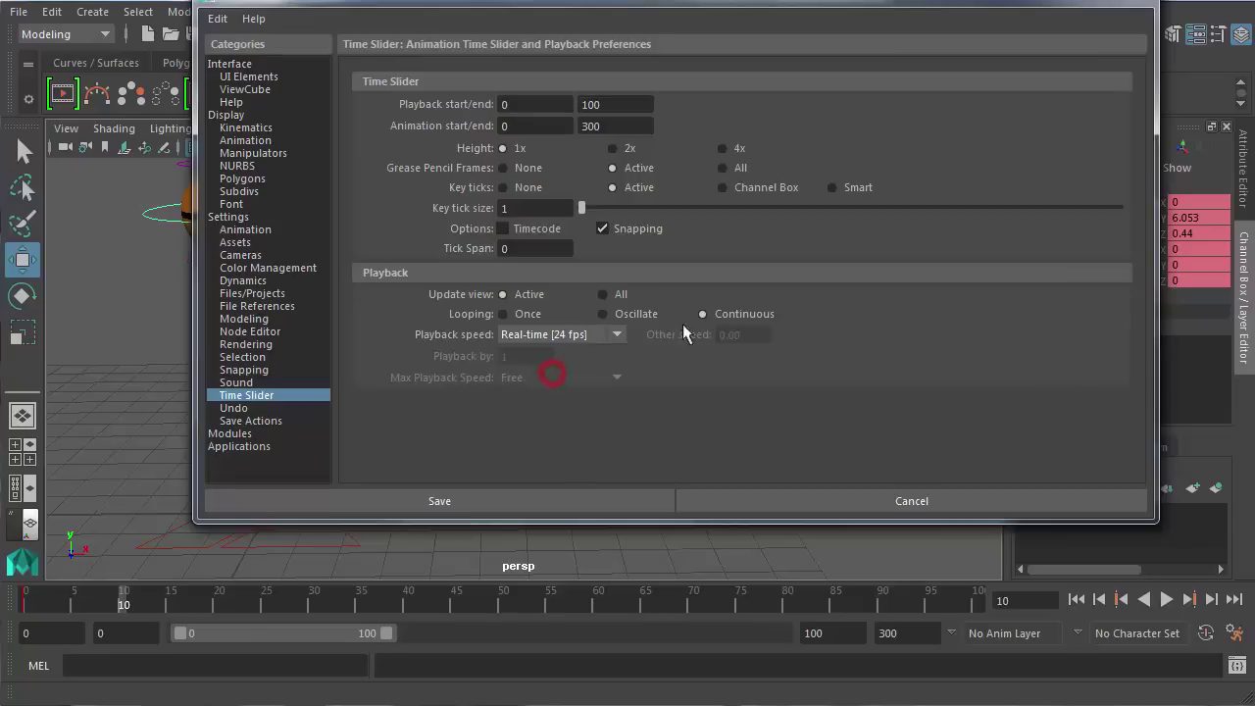
{"action": "left_click", "coordinate": [467, 512]}
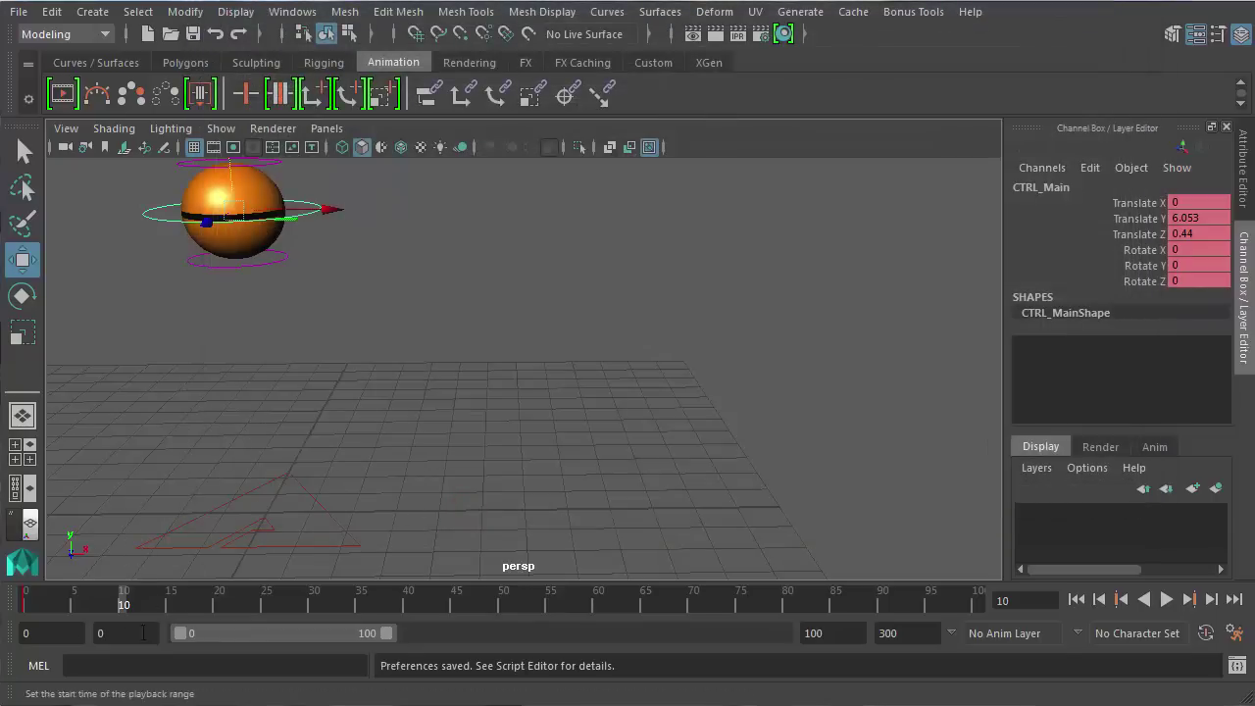
Key the ball on the ground at frame 10 (X 2.478, Y -0.072) and review the drop
{"action": "left_click_drag", "start_coordinate": [306, 208], "coordinate": [427, 209]}
{"action": "left_click_drag", "start_coordinate": [351, 179], "coordinate": [411, 414]}
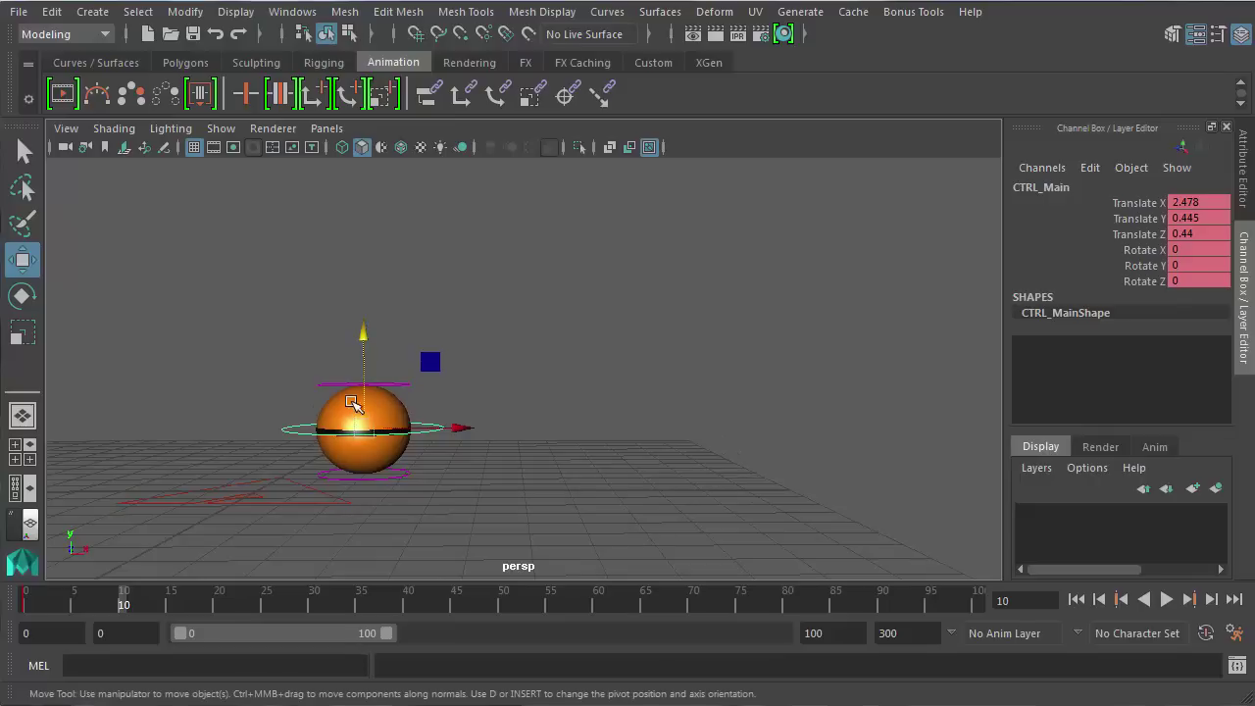
{"action": "left_click_drag", "start_coordinate": [361, 368], "coordinate": [509, 520]}
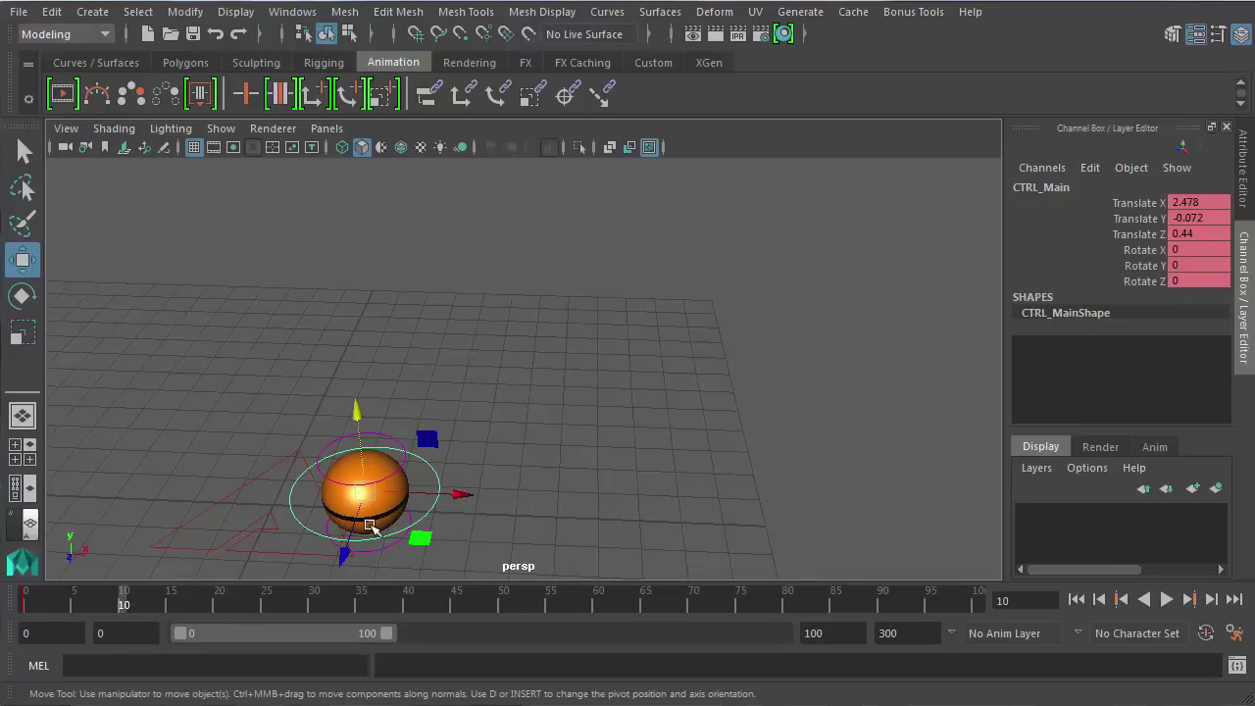
{"action": "key", "text": "s"}
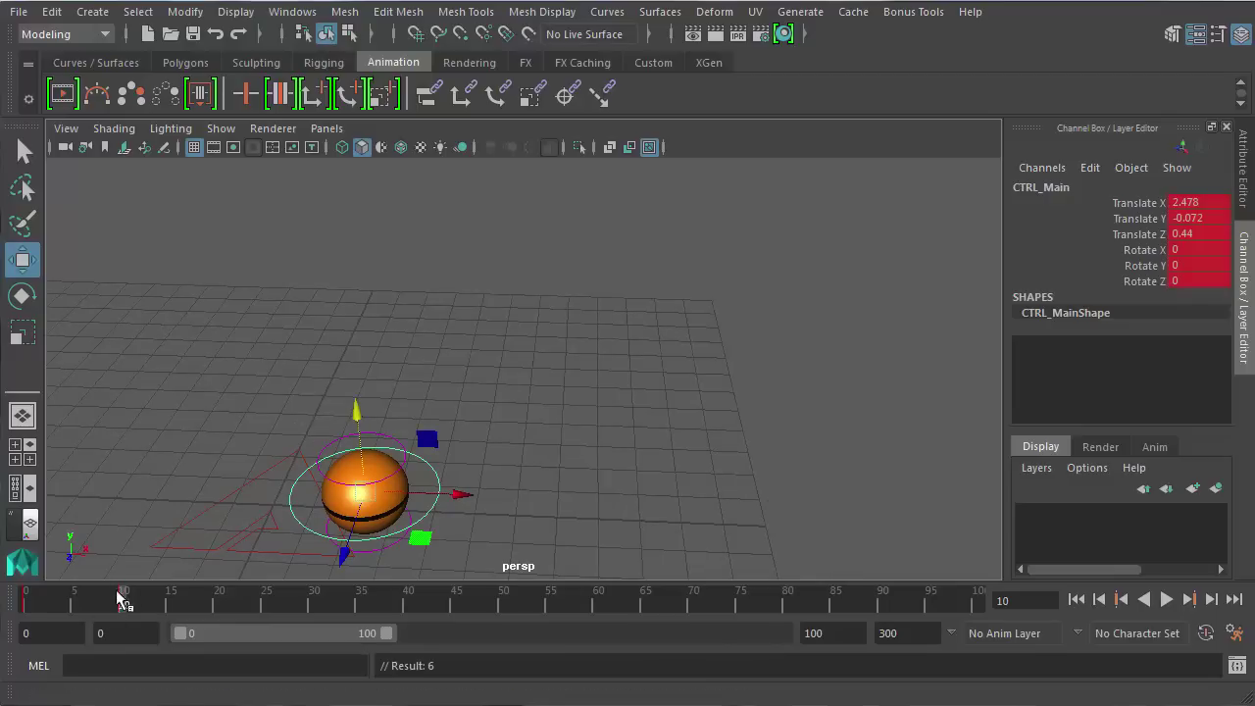
{"action": "mouse_move", "coordinate": [122, 602]}
{"action": "left_mouse_down"}
{"action": "mouse_move", "coordinate": [25, 605]}
{"action": "mouse_move", "coordinate": [111, 607]}
{"action": "mouse_move", "coordinate": [12, 628]}
{"action": "mouse_move", "coordinate": [123, 609]}
{"action": "mouse_move", "coordinate": [38, 605]}
{"action": "mouse_move", "coordinate": [121, 608]}
{"action": "left_mouse_up"}
{"action": "left_click_drag", "start_coordinate": [277, 479], "coordinate": [319, 472], "text": "alt"}
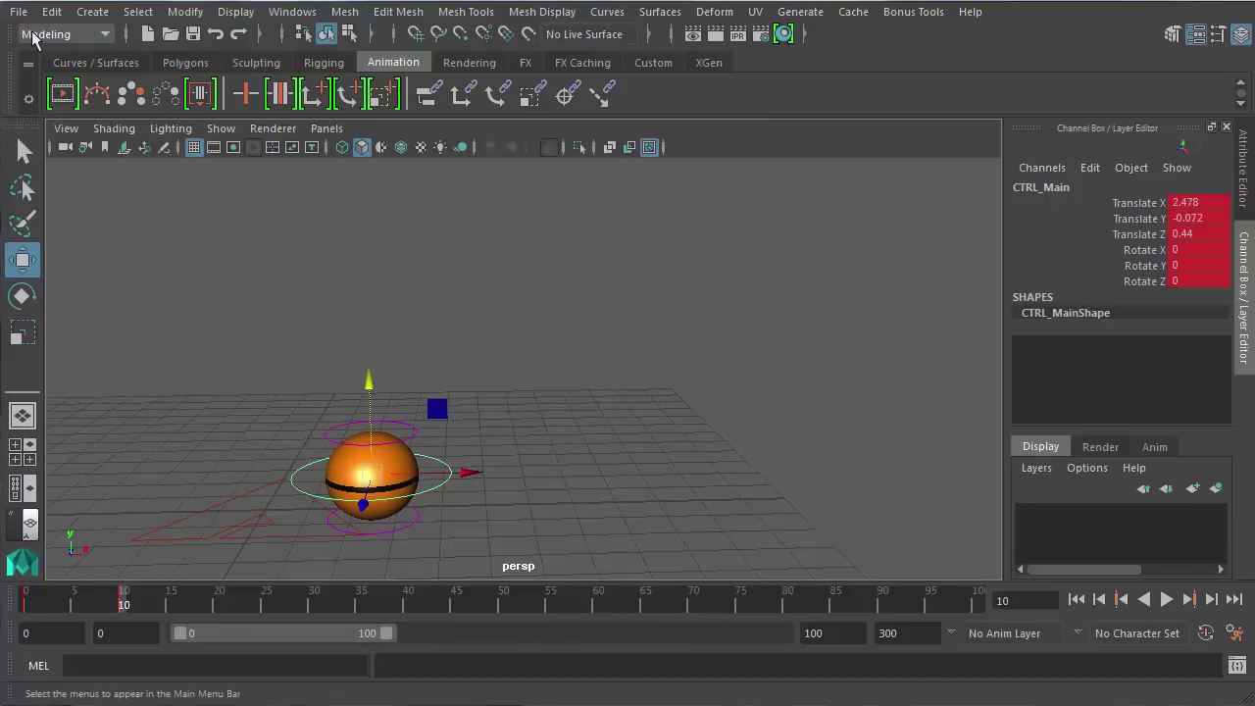
Create a motion trail for CTRL_Main tracing its path from frame 0 to 10
{"action": "left_click", "coordinate": [105, 36]}
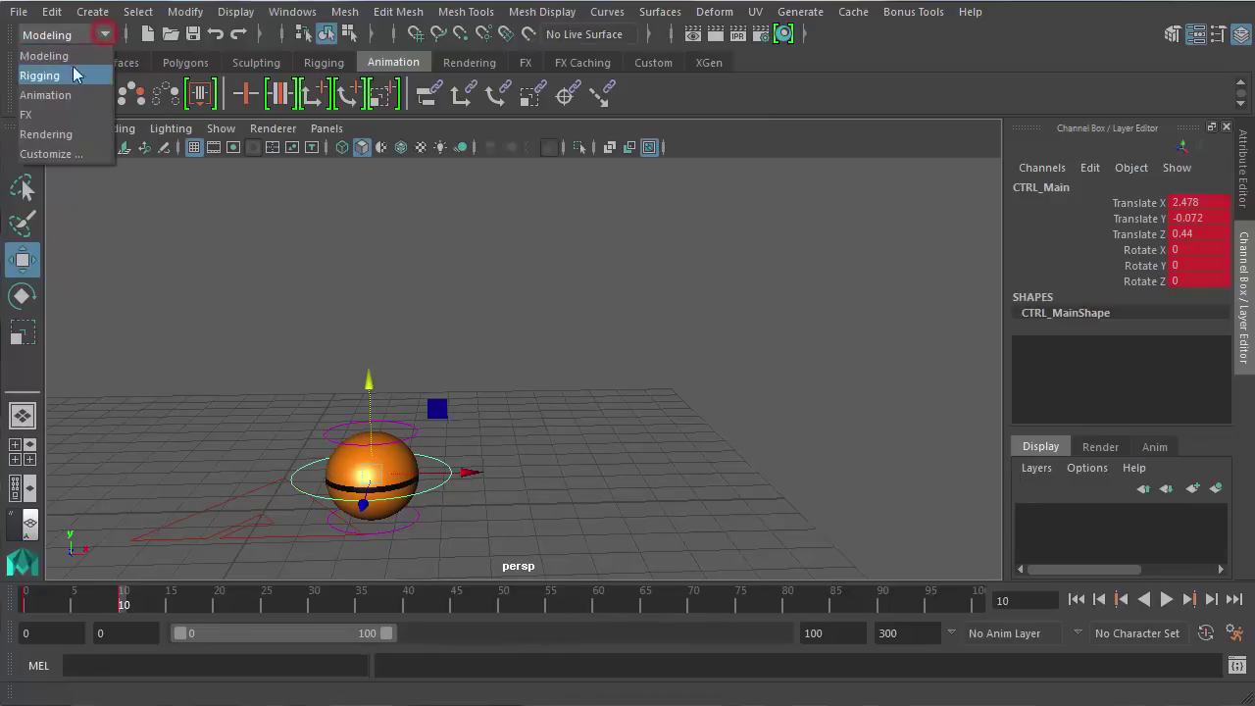
{"action": "left_click", "coordinate": [72, 59]}
{"action": "left_click", "coordinate": [387, 65]}
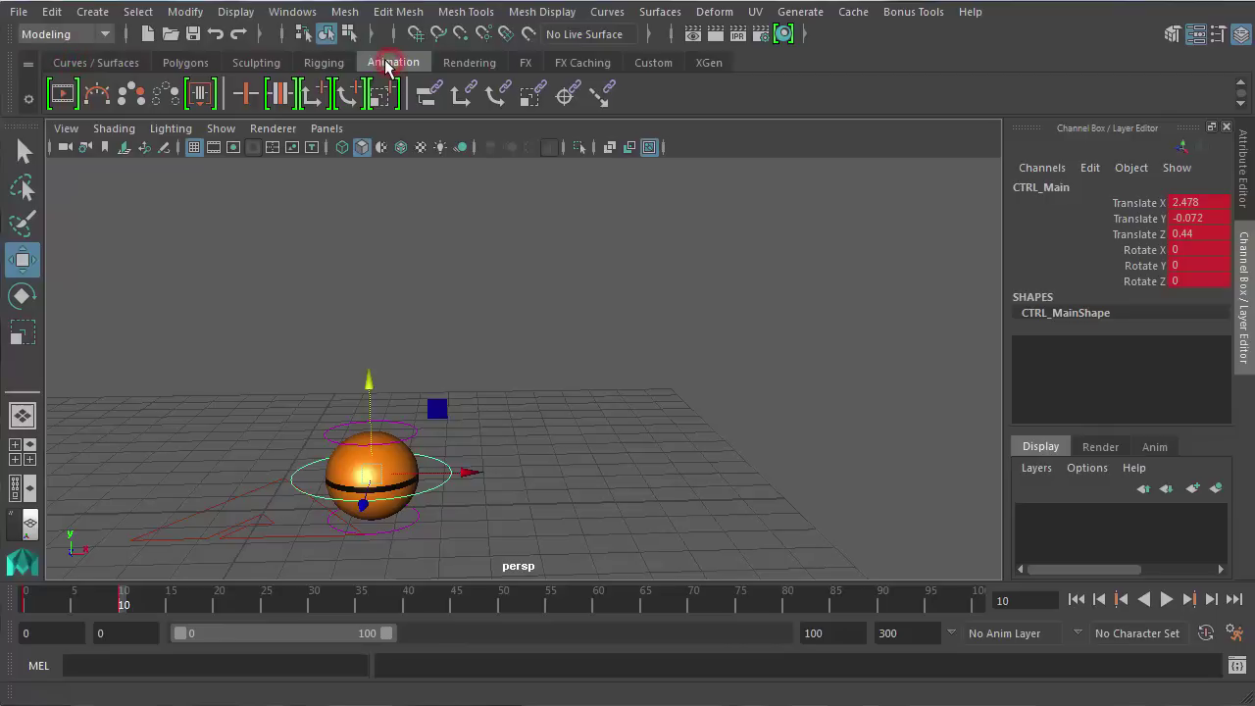
{"action": "left_click", "coordinate": [98, 98]}
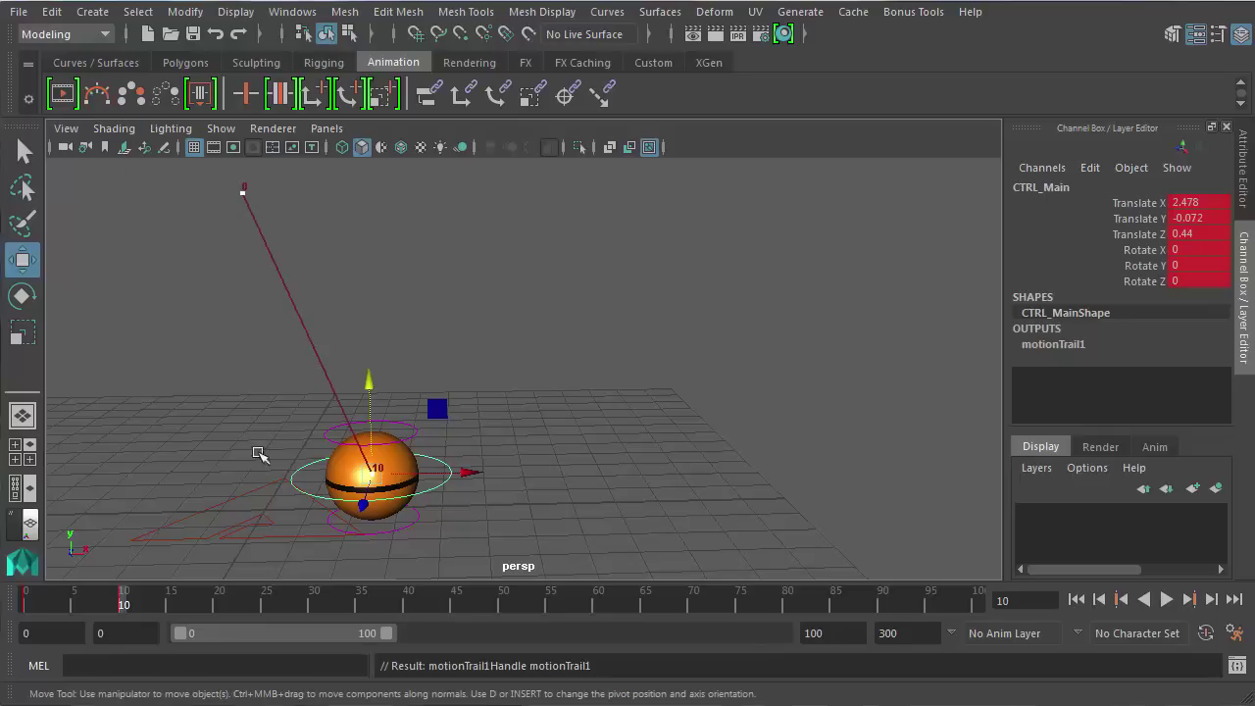
{"action": "left_click_drag", "start_coordinate": [271, 606], "coordinate": [124, 600]}
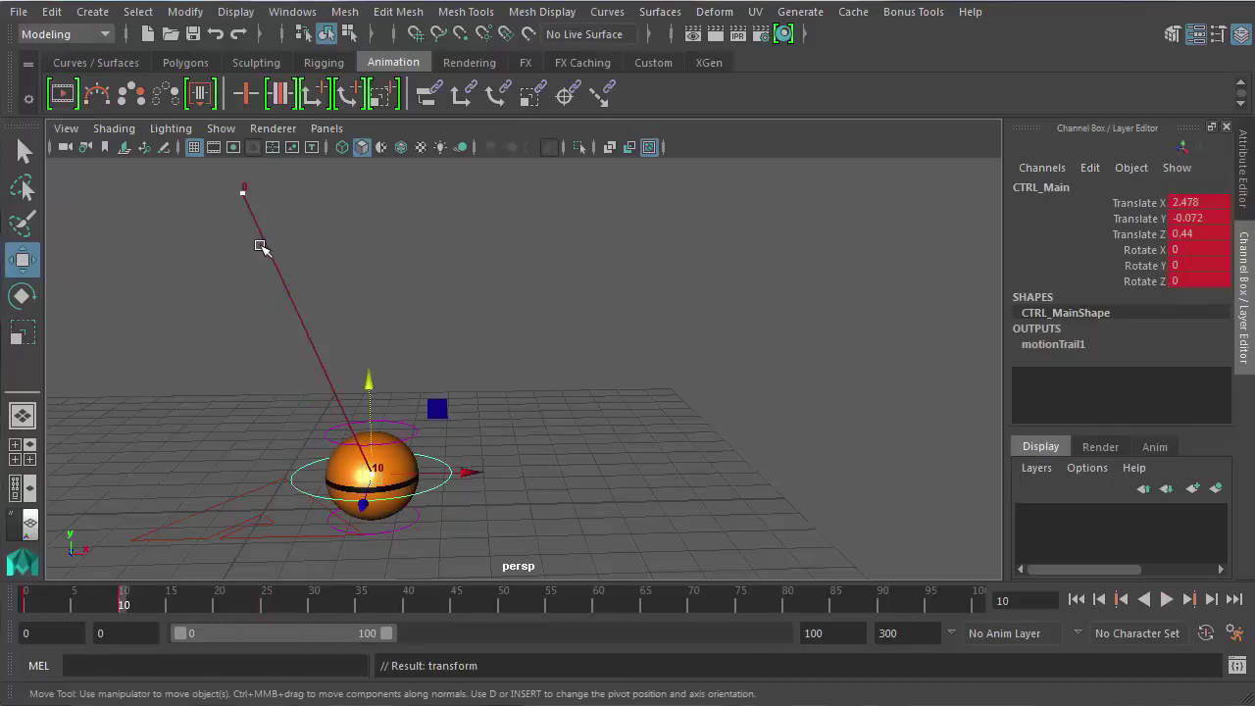
Nudge the trail's frame-0 keyframe, reselect the motion trail, and play the animation
{"action": "left_click", "coordinate": [243, 189]}
{"action": "mouse_move", "coordinate": [243, 179]}
{"action": "left_mouse_down"}
{"action": "mouse_move", "coordinate": [244, 215]}
{"action": "mouse_move", "coordinate": [257, 166]}
{"action": "mouse_move", "coordinate": [261, 201]}
{"action": "mouse_move", "coordinate": [258, 180]}
{"action": "mouse_move", "coordinate": [259, 191]}
{"action": "left_mouse_up"}
{"action": "left_click", "coordinate": [324, 269]}
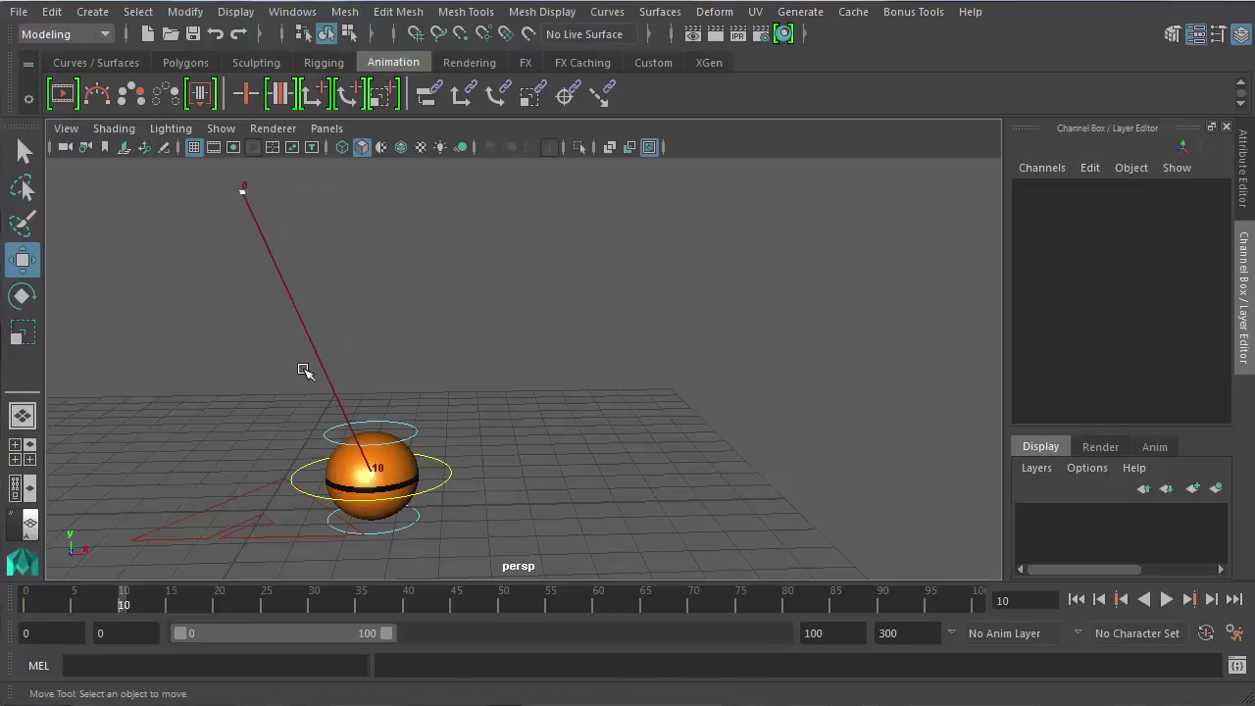
{"action": "left_click", "coordinate": [242, 190]}
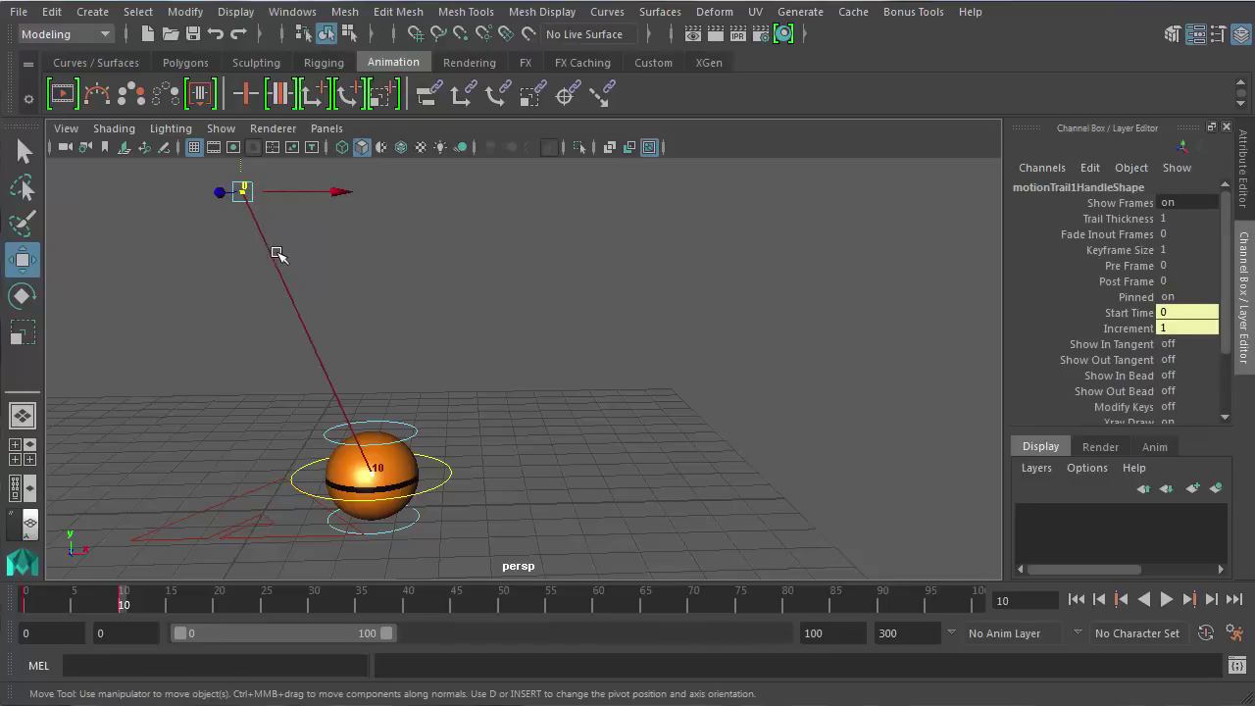
{"action": "left_click", "coordinate": [272, 256]}
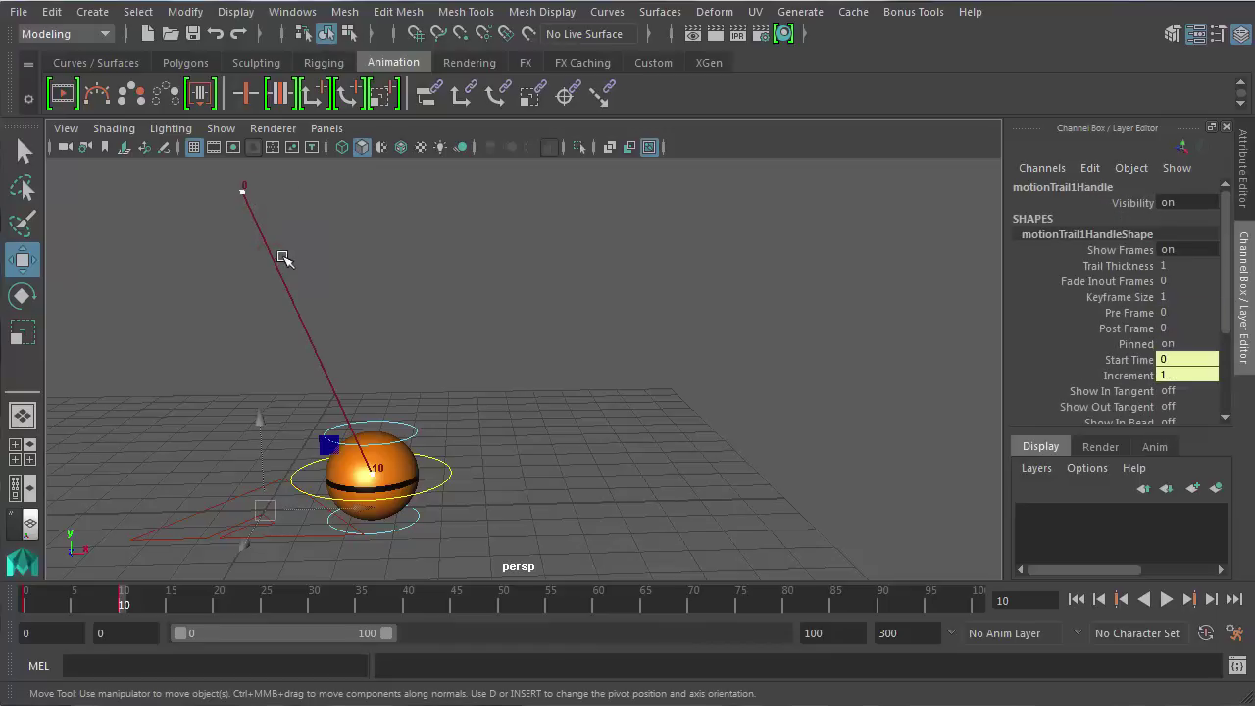
{"action": "left_click", "coordinate": [279, 258]}
{"action": "key", "text": "ctrl+z"}
{"action": "key", "text": "alt+v"}
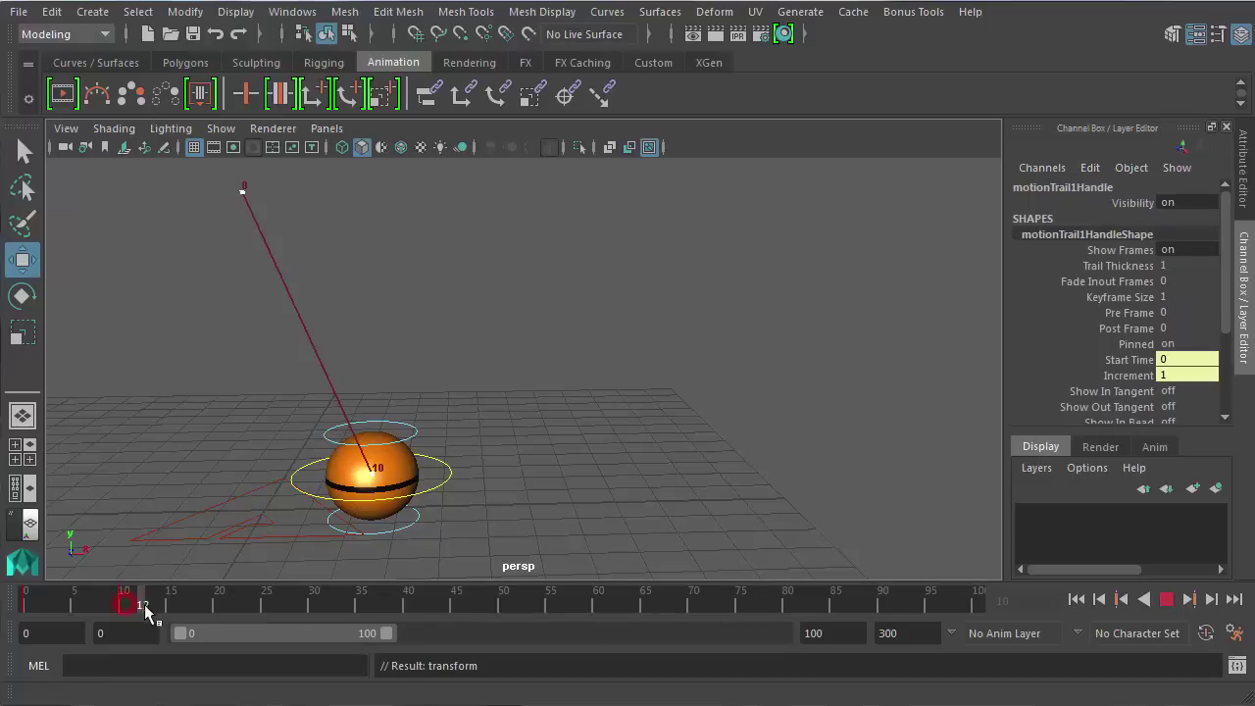
At frame 18, move CTRL_Main to X 5.088, Y 3.735 and key it
{"action": "left_click", "coordinate": [199, 608]}
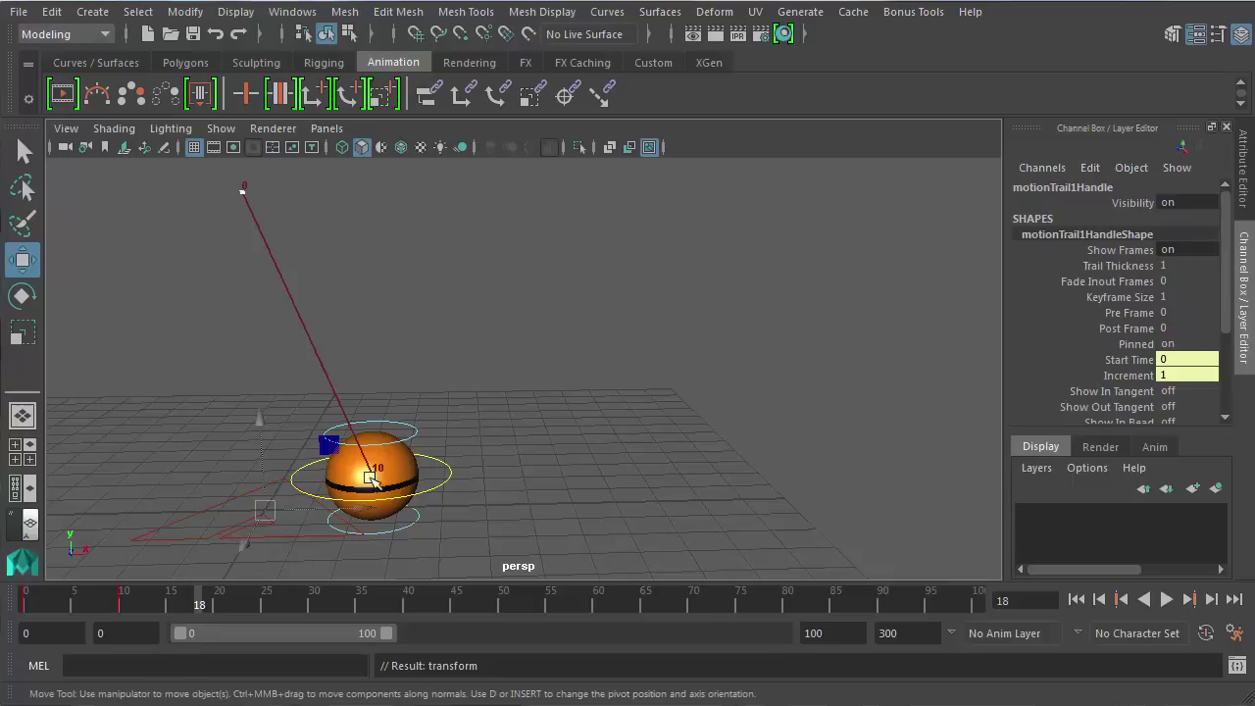
{"action": "left_click", "coordinate": [422, 490]}
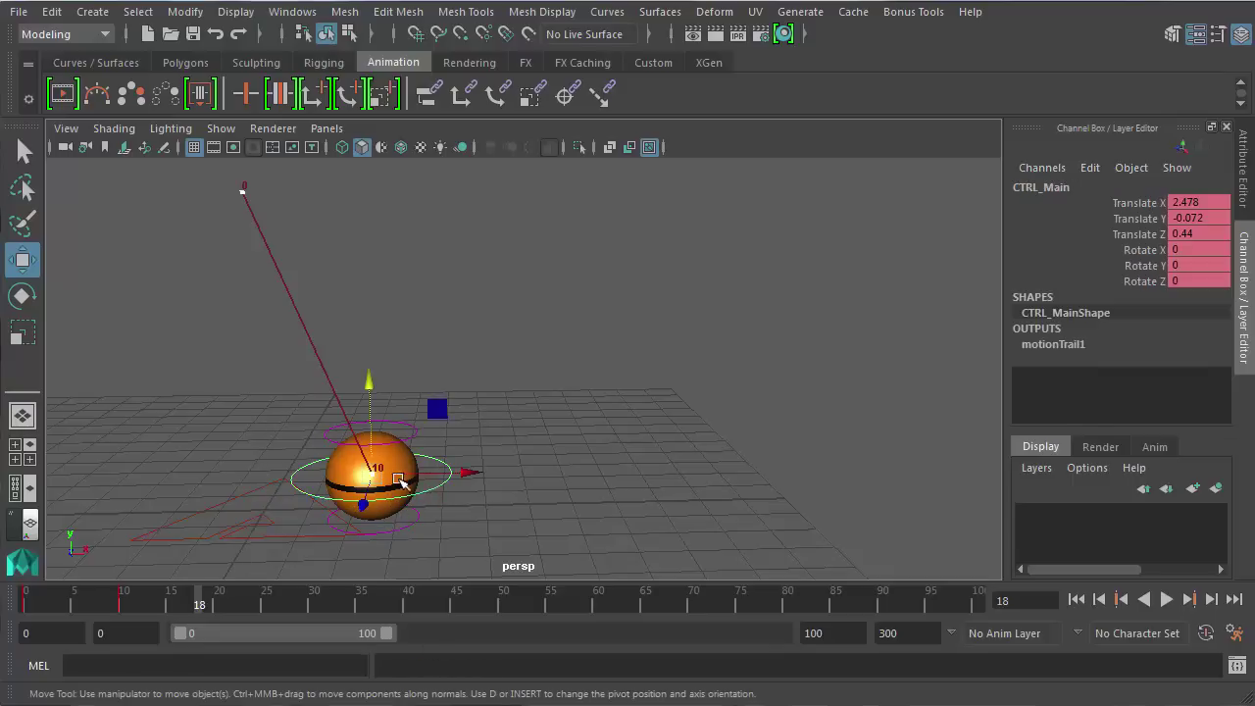
{"action": "left_click_drag", "start_coordinate": [434, 471], "coordinate": [557, 461]}
{"action": "left_click_drag", "start_coordinate": [488, 391], "coordinate": [476, 259]}
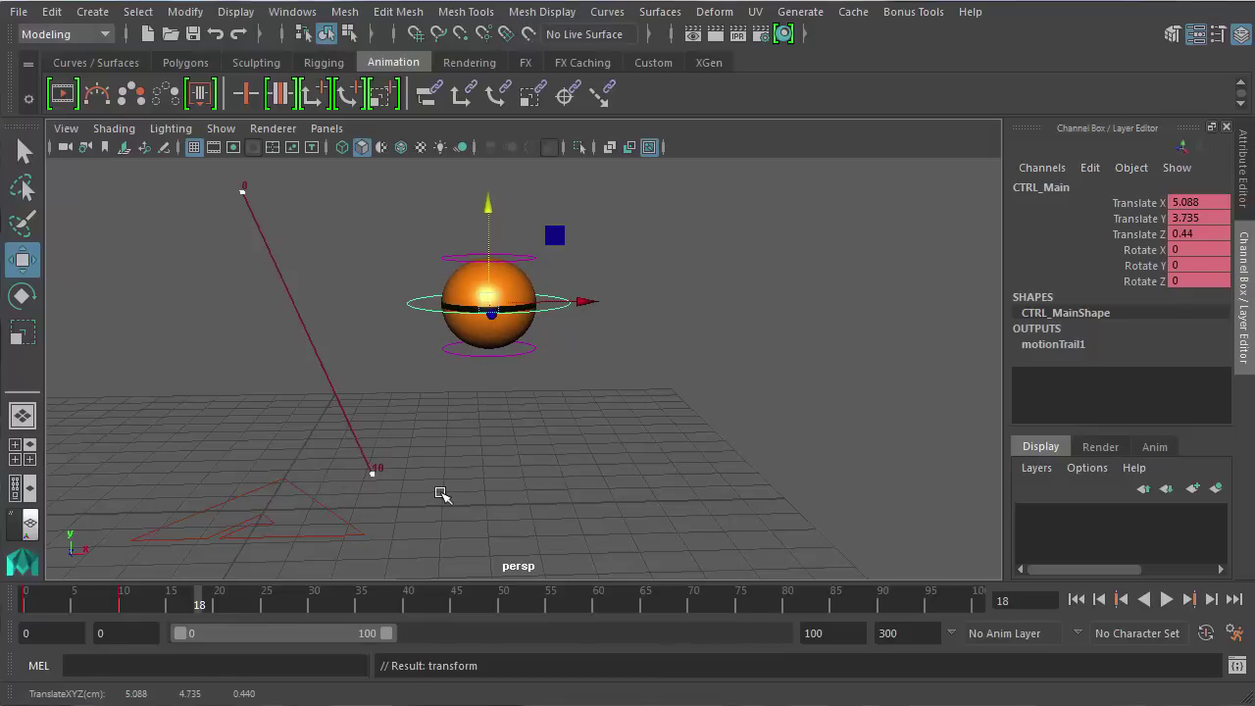
{"action": "key", "text": "s"}
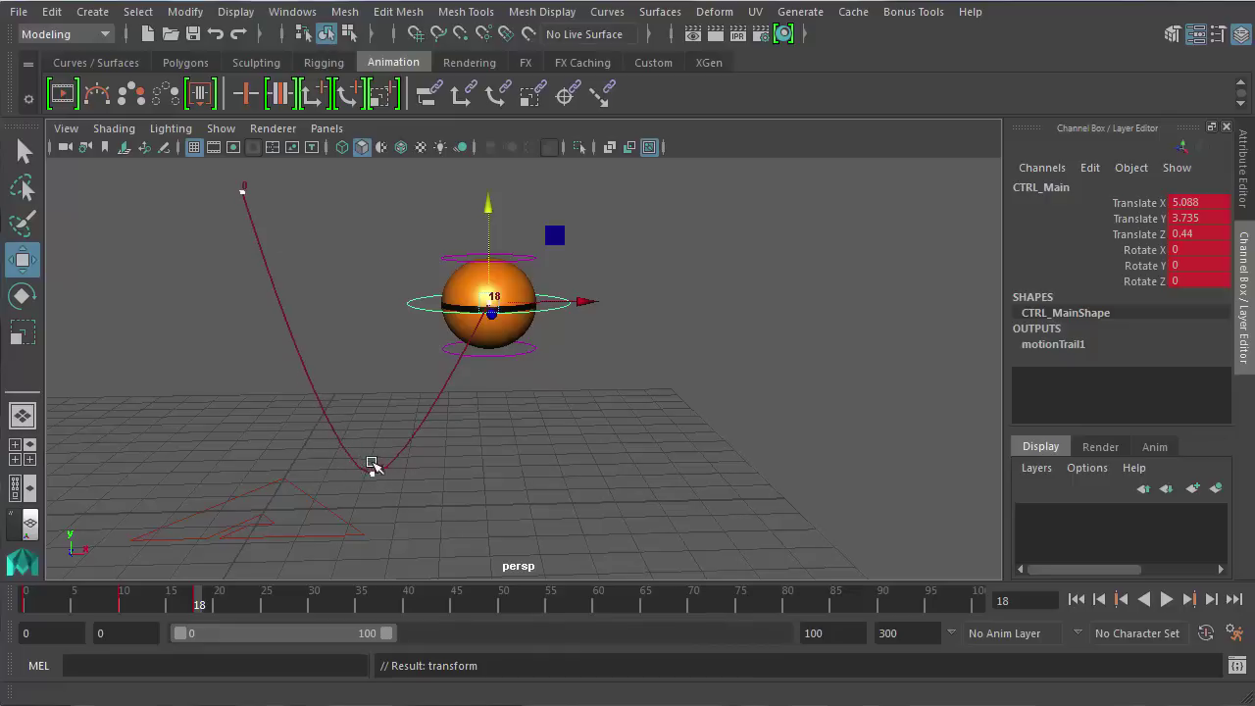
Play back the bounce, then shift the ball further right along X at frame 25
{"action": "left_click", "coordinate": [28, 602]}
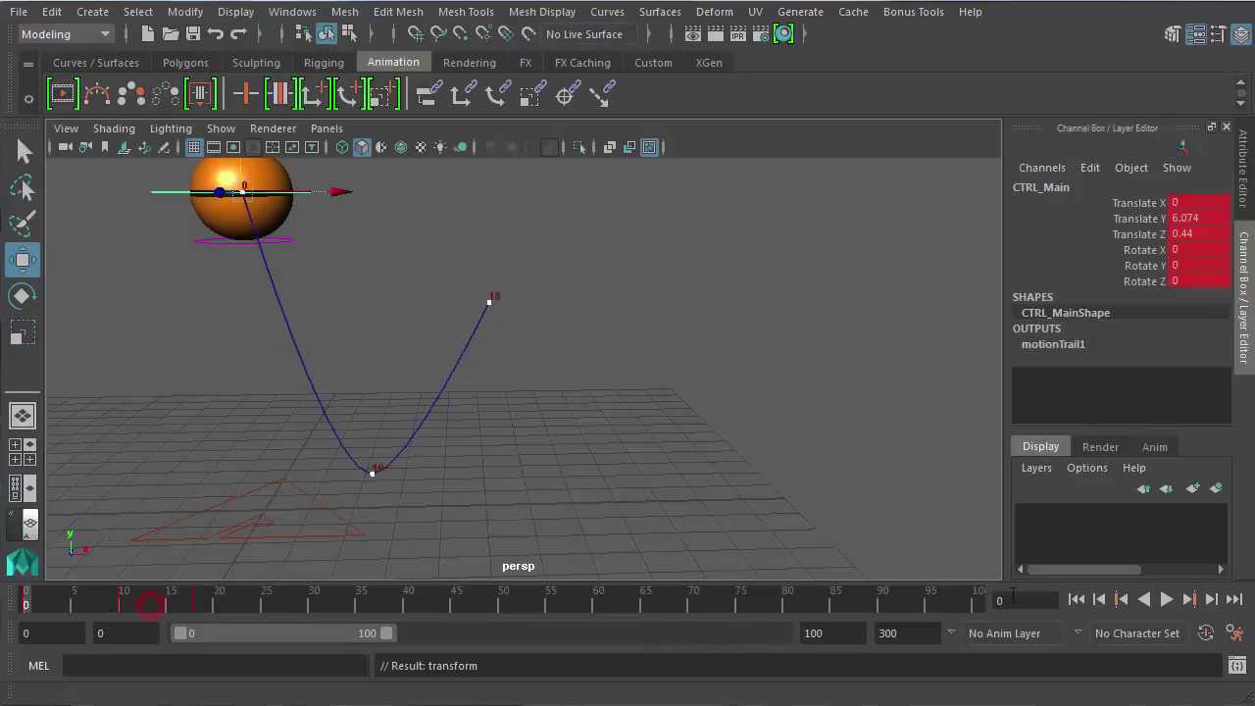
{"action": "left_click", "coordinate": [1166, 600]}
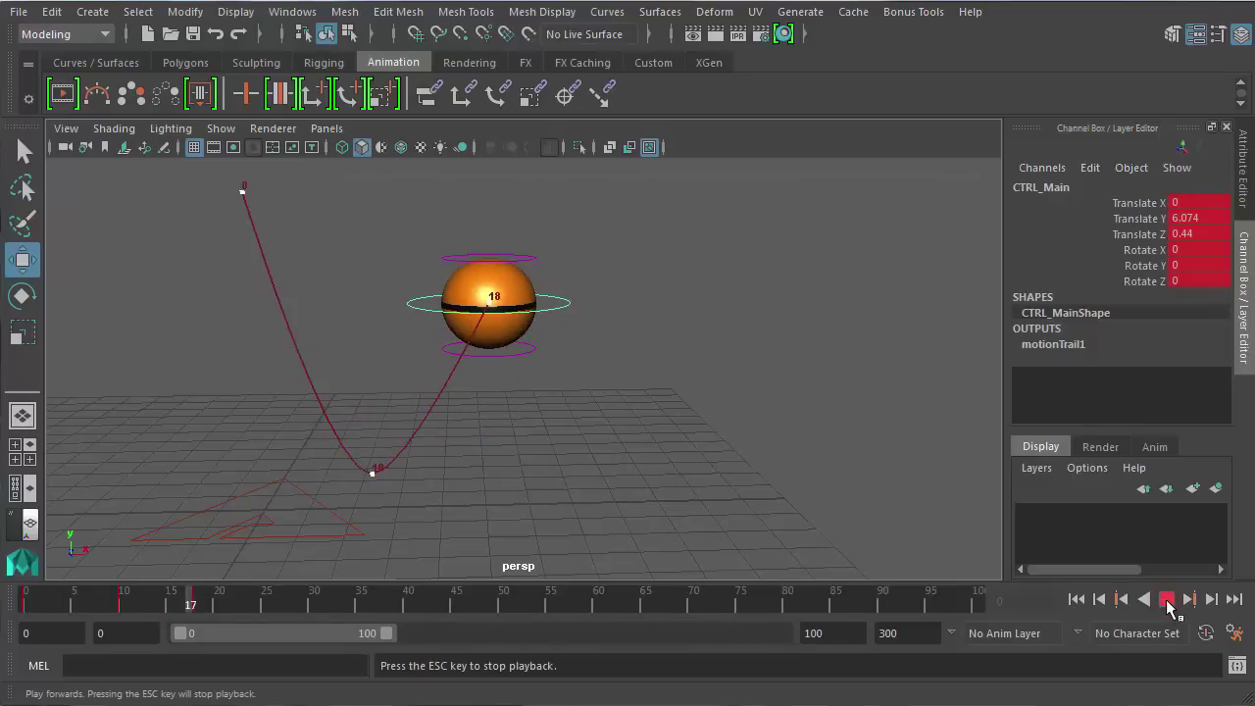
{"action": "left_click", "coordinate": [1167, 600]}
{"action": "left_click_drag", "start_coordinate": [243, 602], "coordinate": [88, 603]}
{"action": "left_click_drag", "start_coordinate": [111, 607], "coordinate": [262, 607]}
{"action": "left_click_drag", "start_coordinate": [541, 308], "coordinate": [649, 304]}
{"action": "left_click_drag", "start_coordinate": [592, 259], "coordinate": [348, 574]}
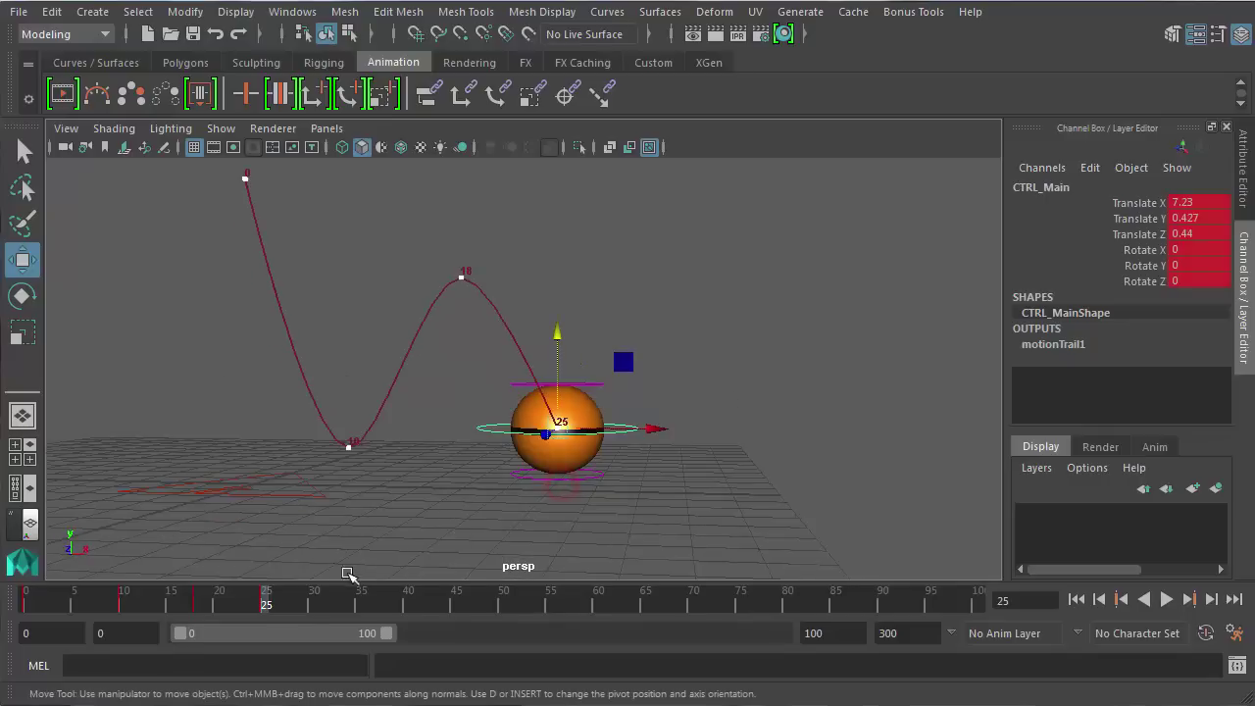
At frame 32, move the ball forward and up to the next peak and key it
{"action": "key", "text": "alt+v"}
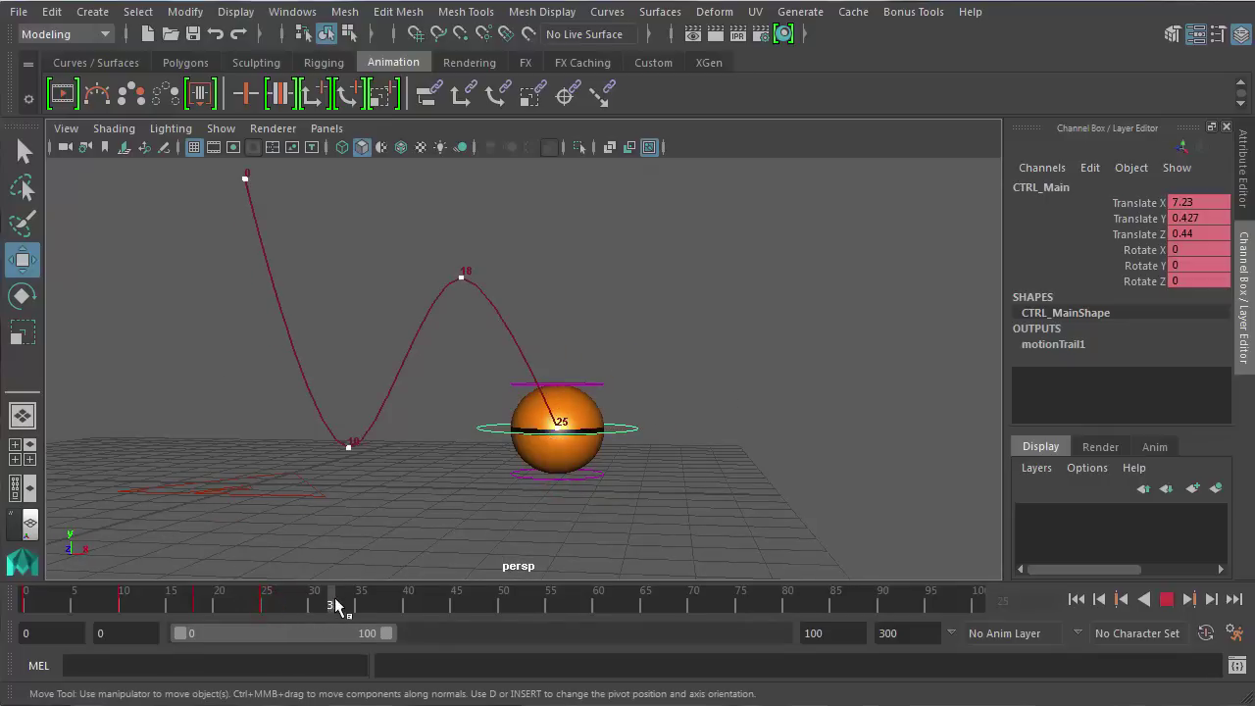
{"action": "left_click", "coordinate": [335, 606]}
{"action": "left_click_drag", "start_coordinate": [637, 431], "coordinate": [774, 438]}
{"action": "left_click_drag", "start_coordinate": [689, 380], "coordinate": [689, 275]}
{"action": "key", "text": "s"}
Land the ball forward on the ground at frame 38 and drag the frame-25 trail key down
{"action": "key", "text": "alt+v"}
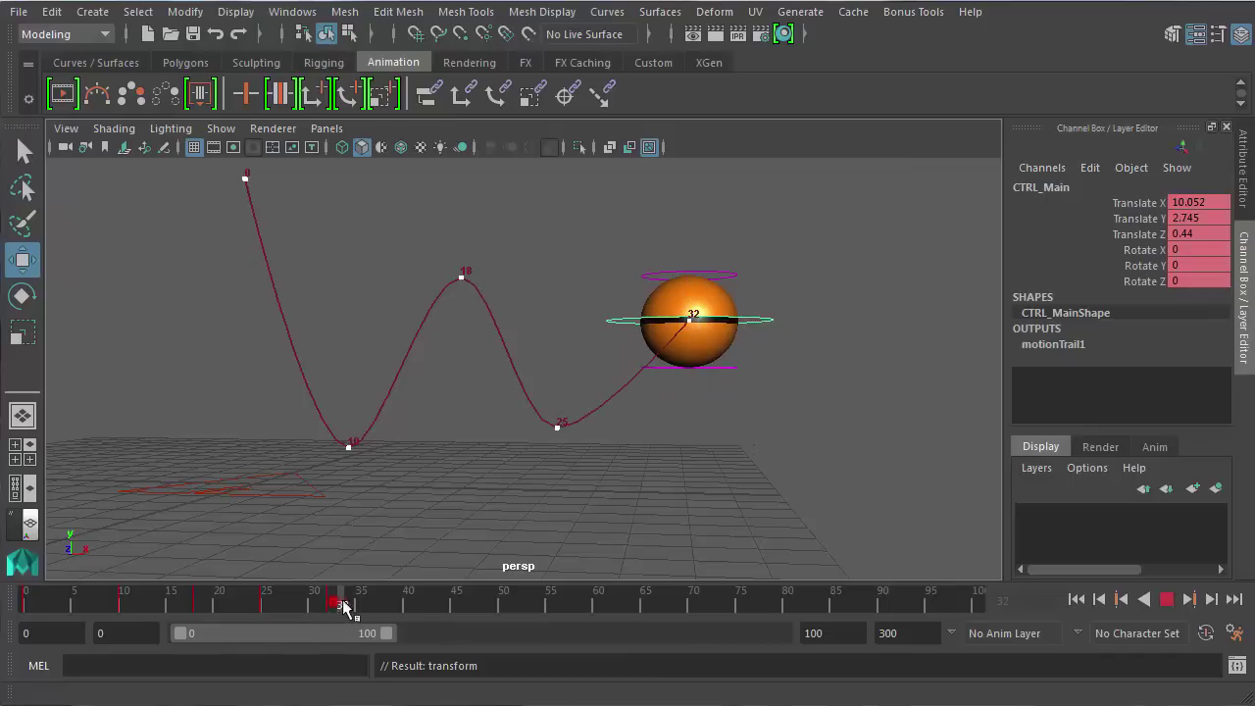
{"action": "left_click", "coordinate": [392, 604]}
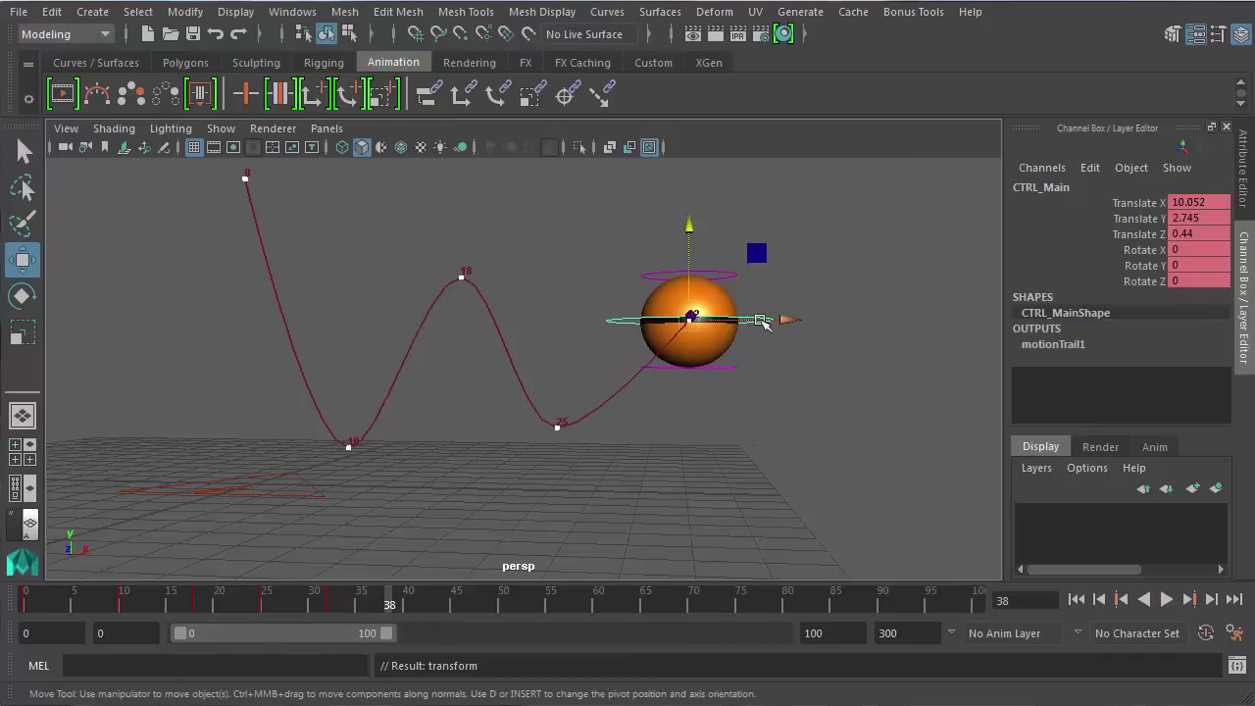
{"action": "left_click_drag", "start_coordinate": [760, 320], "coordinate": [848, 320]}
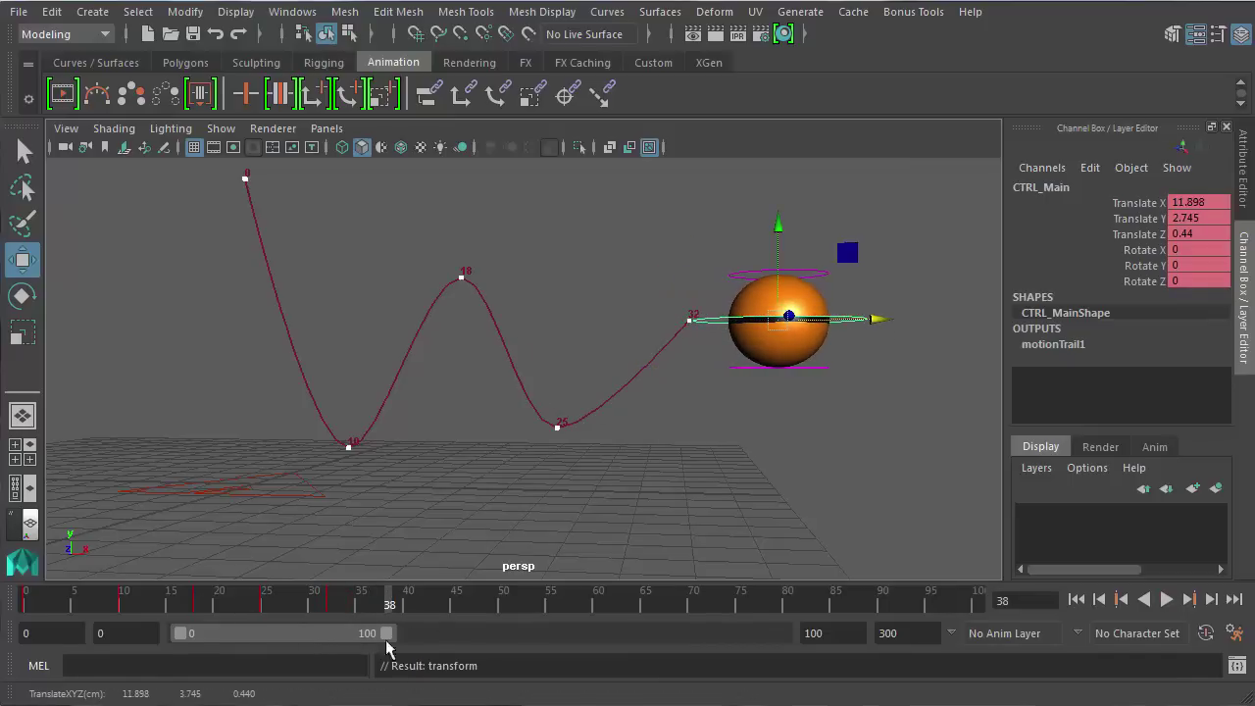
{"action": "left_click_drag", "start_coordinate": [784, 245], "coordinate": [762, 363]}
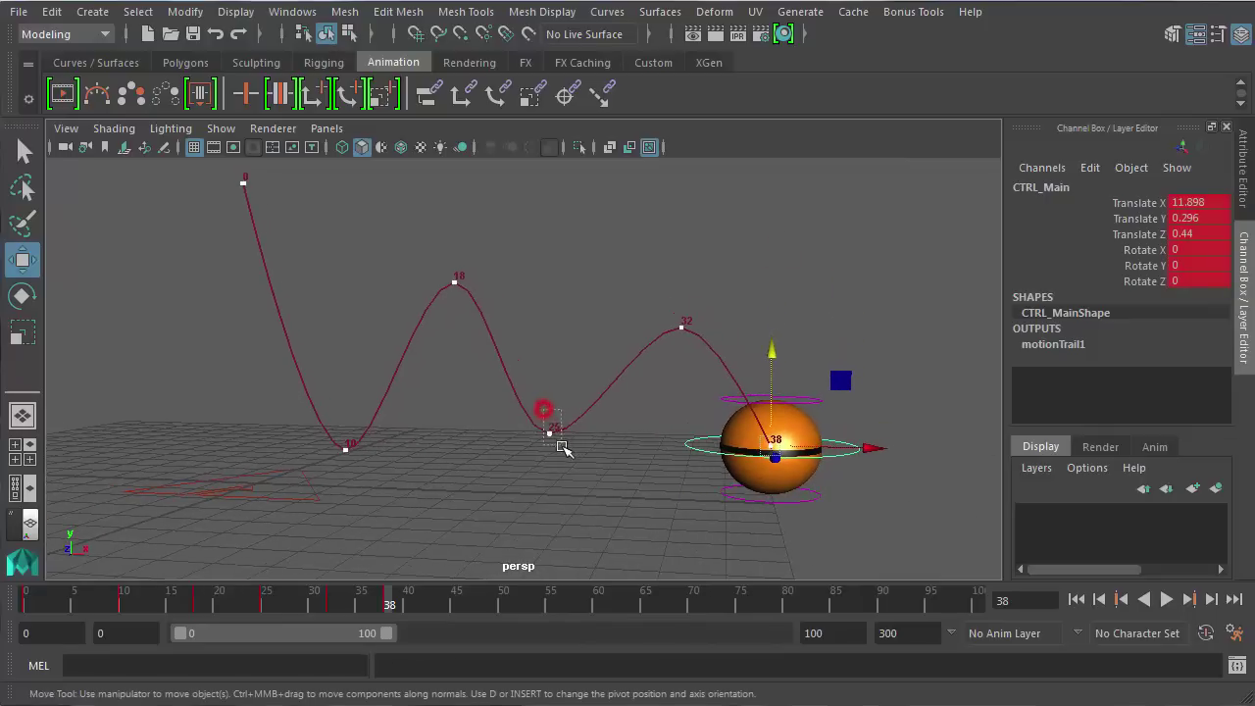
{"action": "left_click", "coordinate": [550, 416]}
{"action": "left_click_drag", "start_coordinate": [554, 422], "coordinate": [555, 450]}
{"action": "left_click", "coordinate": [1166, 599]}
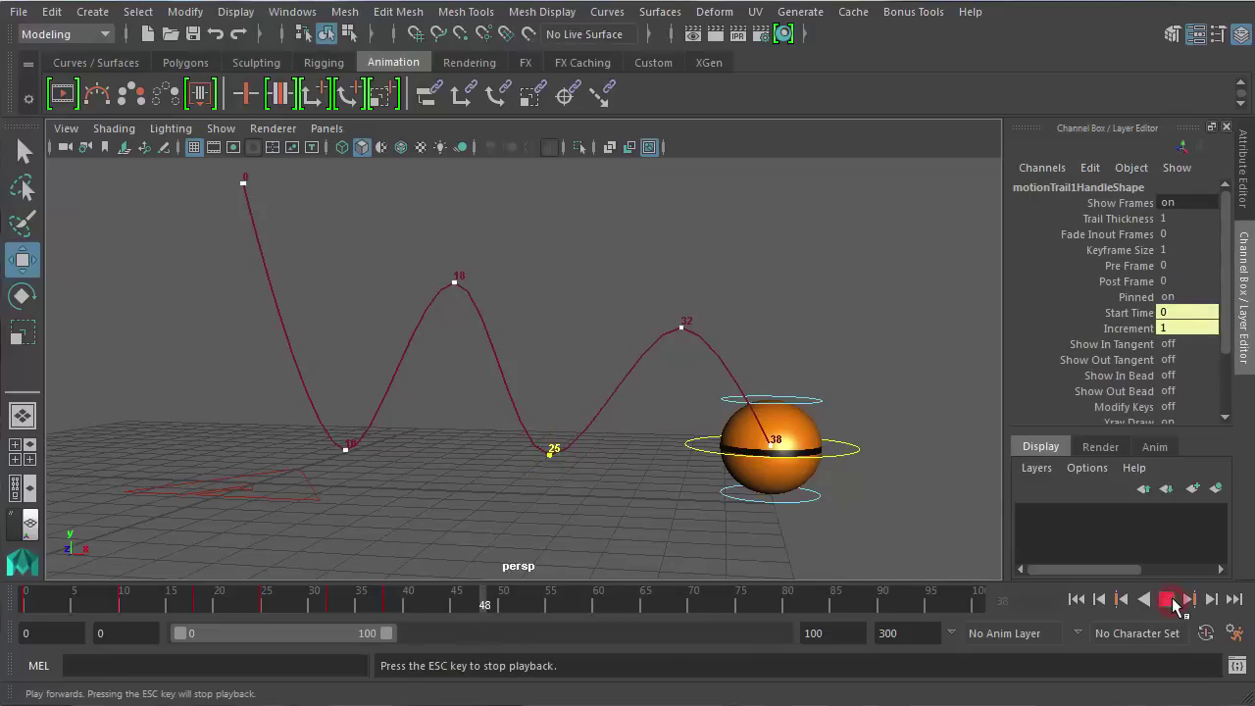
{"action": "left_click", "coordinate": [1165, 599]}
{"action": "key", "text": "alt+shift+v"}
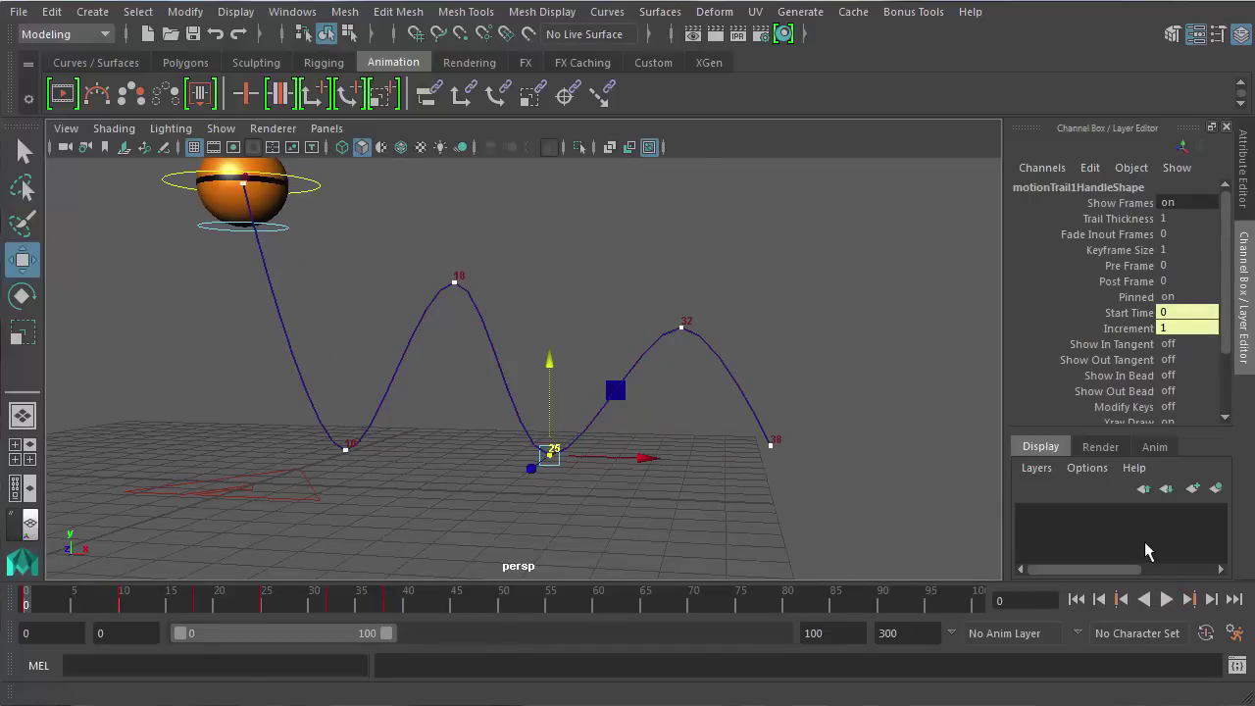
{"action": "left_click", "coordinate": [1166, 599]}
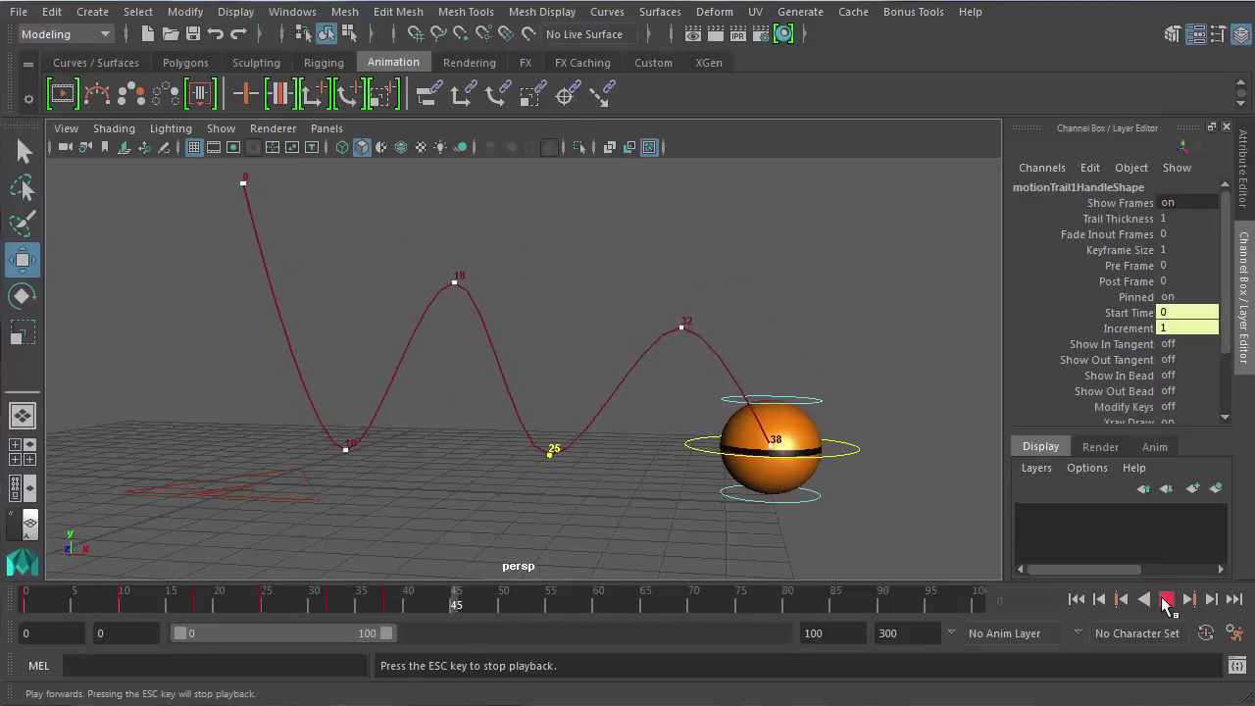
{"action": "left_click", "coordinate": [1166, 599]}
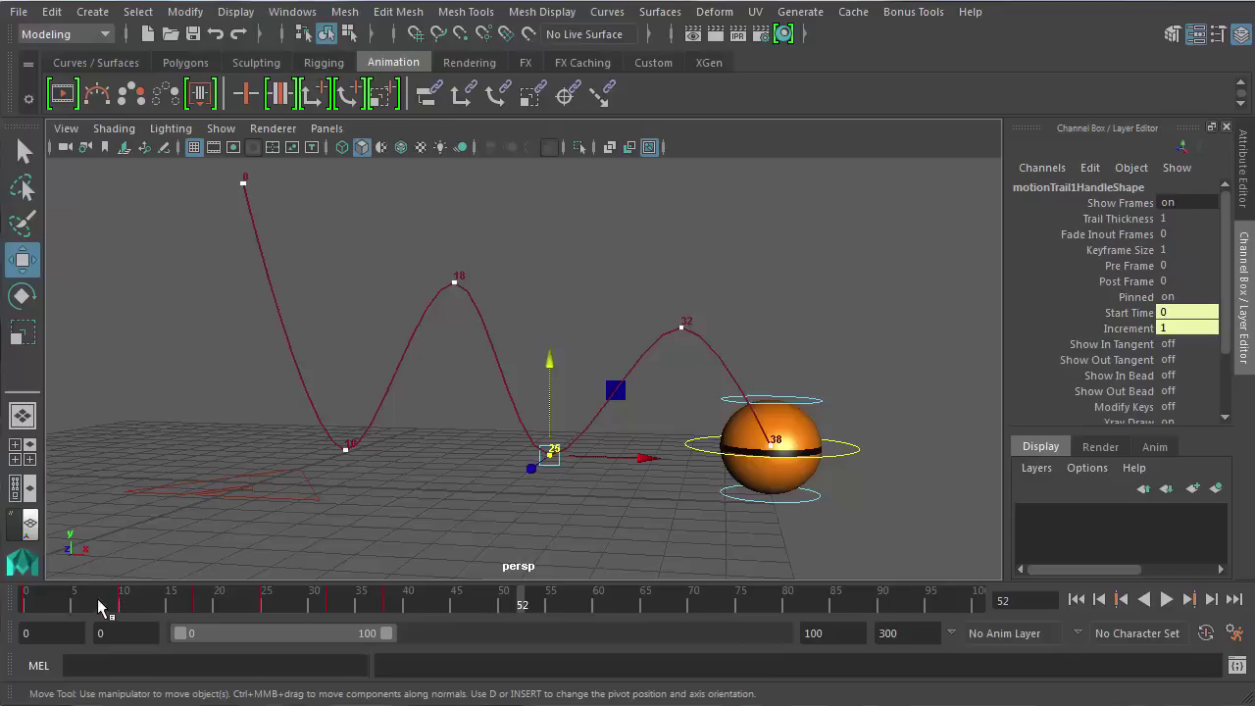
Select keys from frame 7 to 42, slide them to 5–40, and rescale the start to 13
{"action": "left_click_drag", "start_coordinate": [98, 605], "coordinate": [423, 631], "text": "shift"}
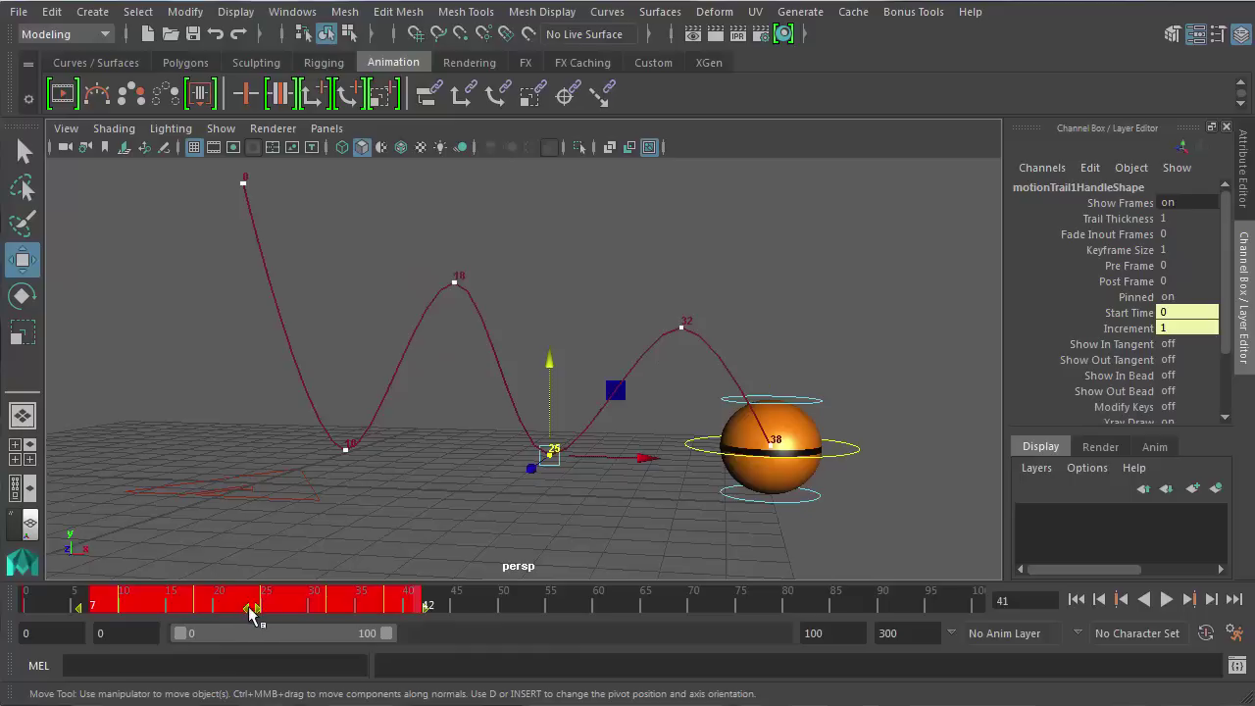
{"action": "key", "text": "alt+v"}
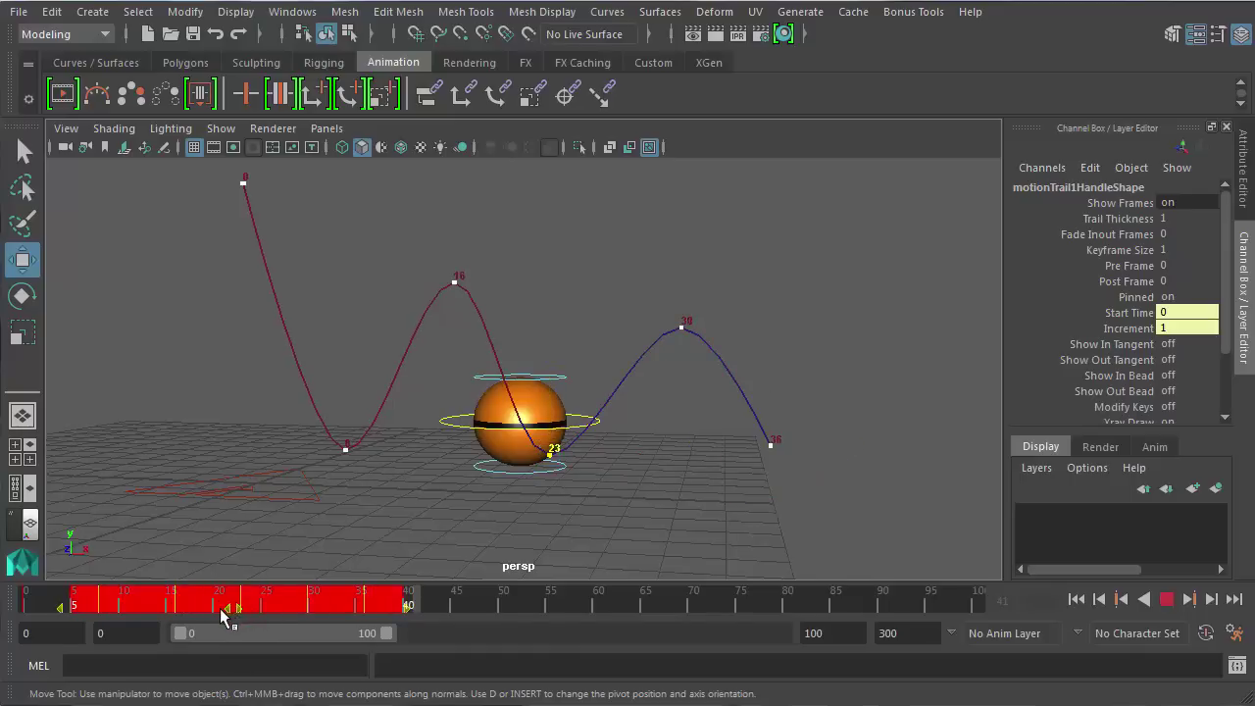
{"action": "mouse_move", "coordinate": [248, 607]}
{"action": "left_mouse_down"}
{"action": "mouse_move", "coordinate": [278, 610]}
{"action": "mouse_move", "coordinate": [212, 623]}
{"action": "mouse_move", "coordinate": [339, 613]}
{"action": "mouse_move", "coordinate": [197, 624]}
{"action": "mouse_move", "coordinate": [244, 631]}
{"action": "mouse_move", "coordinate": [231, 613]}
{"action": "left_mouse_up"}
{"action": "key", "text": "alt+v"}
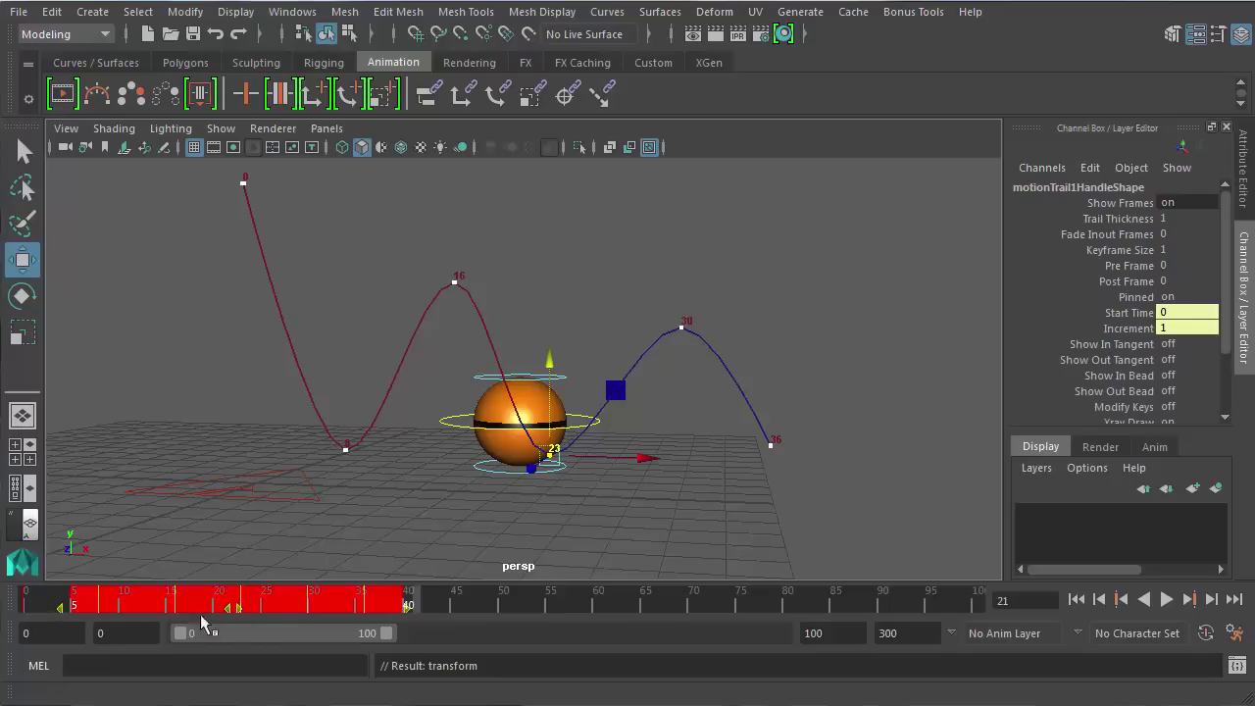
{"action": "key", "text": "alt+v"}
{"action": "mouse_move", "coordinate": [59, 608]}
{"action": "left_mouse_down"}
{"action": "mouse_move", "coordinate": [147, 622]}
{"action": "mouse_move", "coordinate": [181, 606]}
{"action": "mouse_move", "coordinate": [43, 611]}
{"action": "mouse_move", "coordinate": [54, 611]}
{"action": "left_mouse_up"}
{"action": "key", "text": "alt+v"}
{"action": "key", "text": "alt+v"}
{"action": "key", "text": "alt+v"}
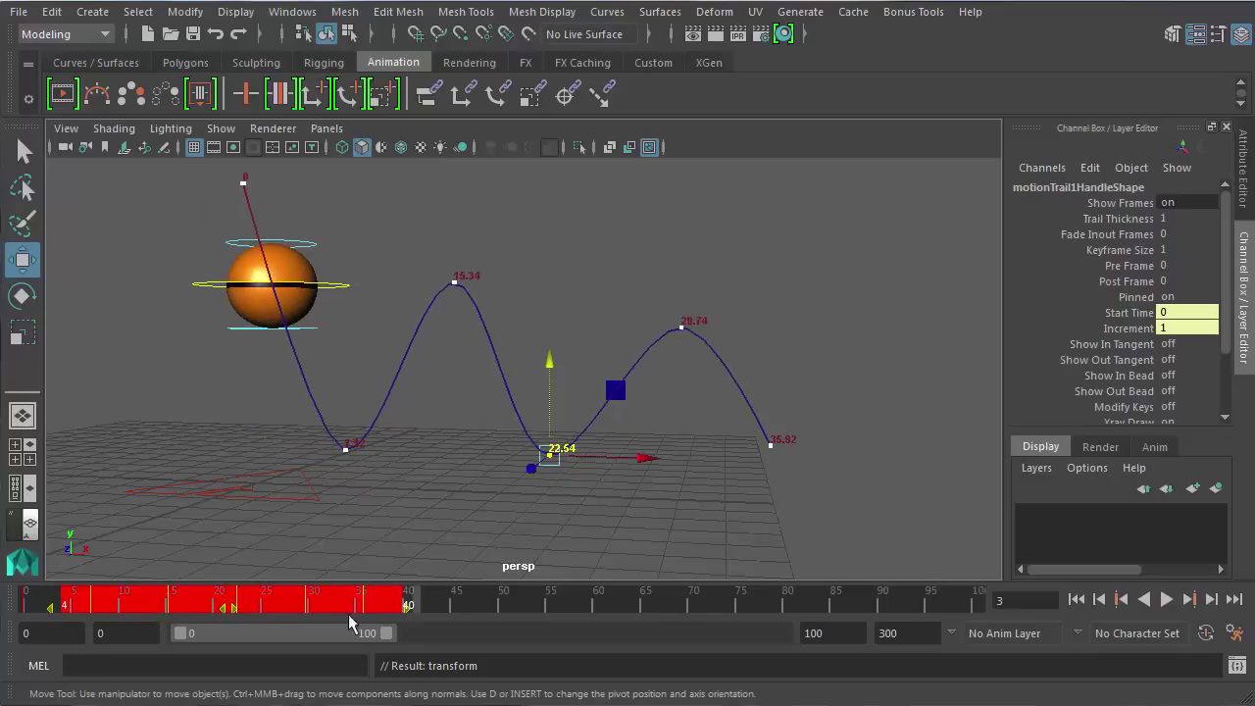
Stretch the key range's end from 40 to 47 and play the retimed bounce from frame 0
{"action": "left_click_drag", "start_coordinate": [408, 607], "coordinate": [472, 610]}
{"action": "left_click", "coordinate": [314, 608]}
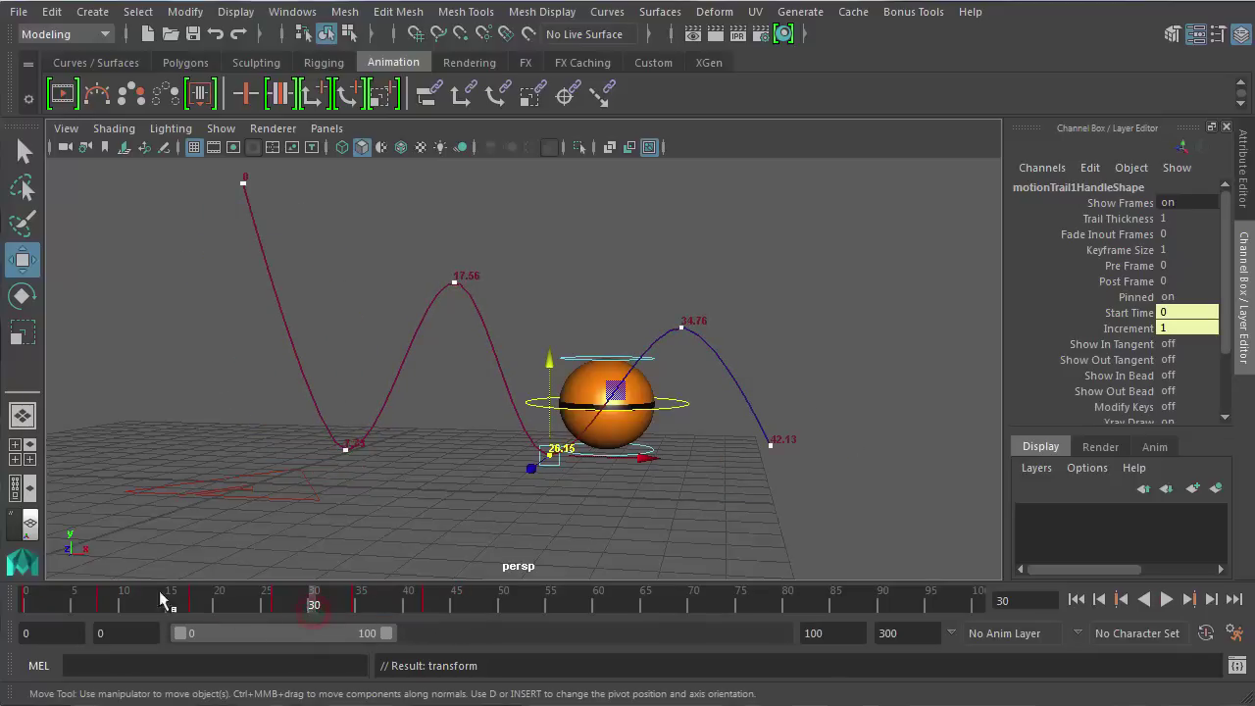
{"action": "left_click_drag", "start_coordinate": [152, 602], "coordinate": [28, 602]}
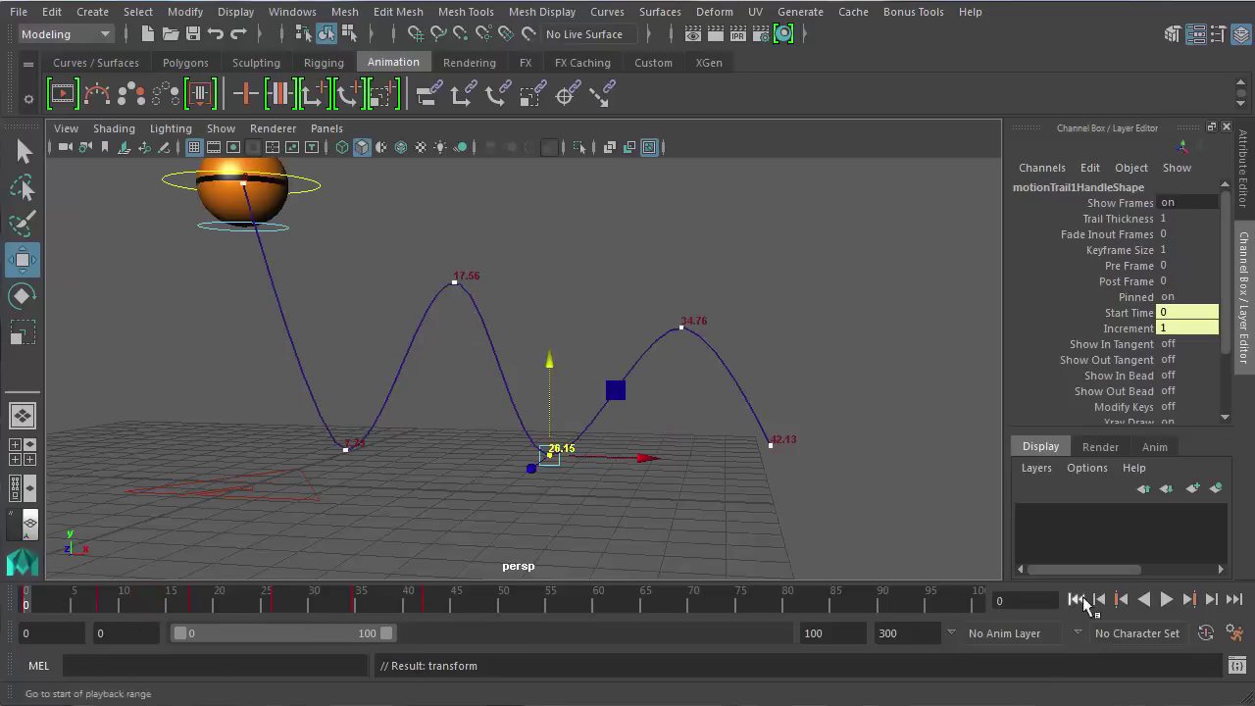
{"action": "left_click", "coordinate": [1166, 600]}
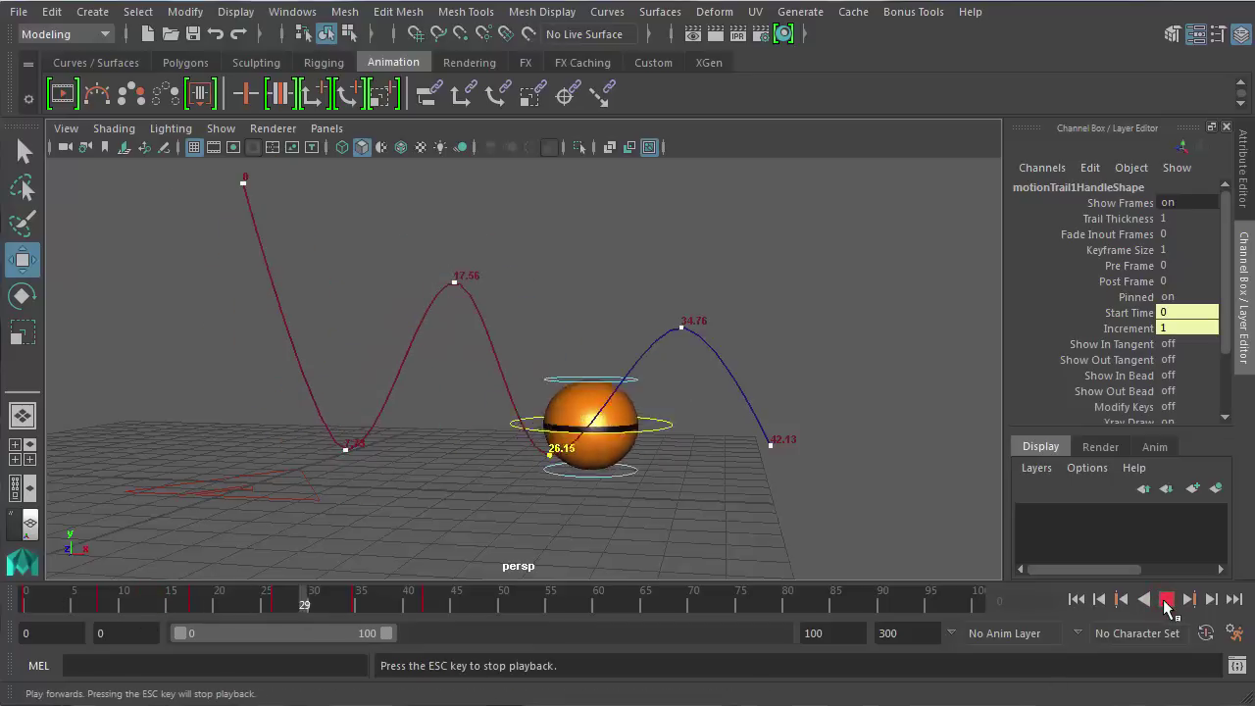
{"action": "left_click", "coordinate": [1164, 601]}
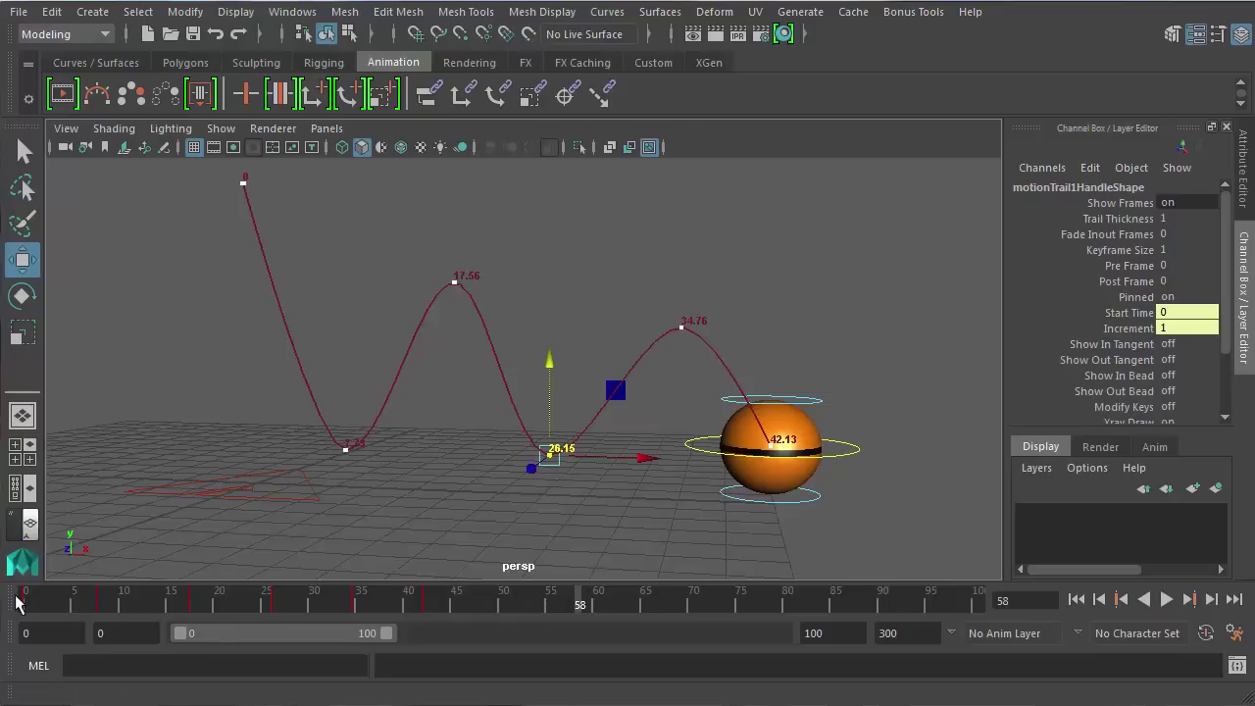
Rescale the keys again so the range starts at 11, then check the ball at frame 36
{"action": "left_click_drag", "start_coordinate": [17, 603], "coordinate": [585, 633]}
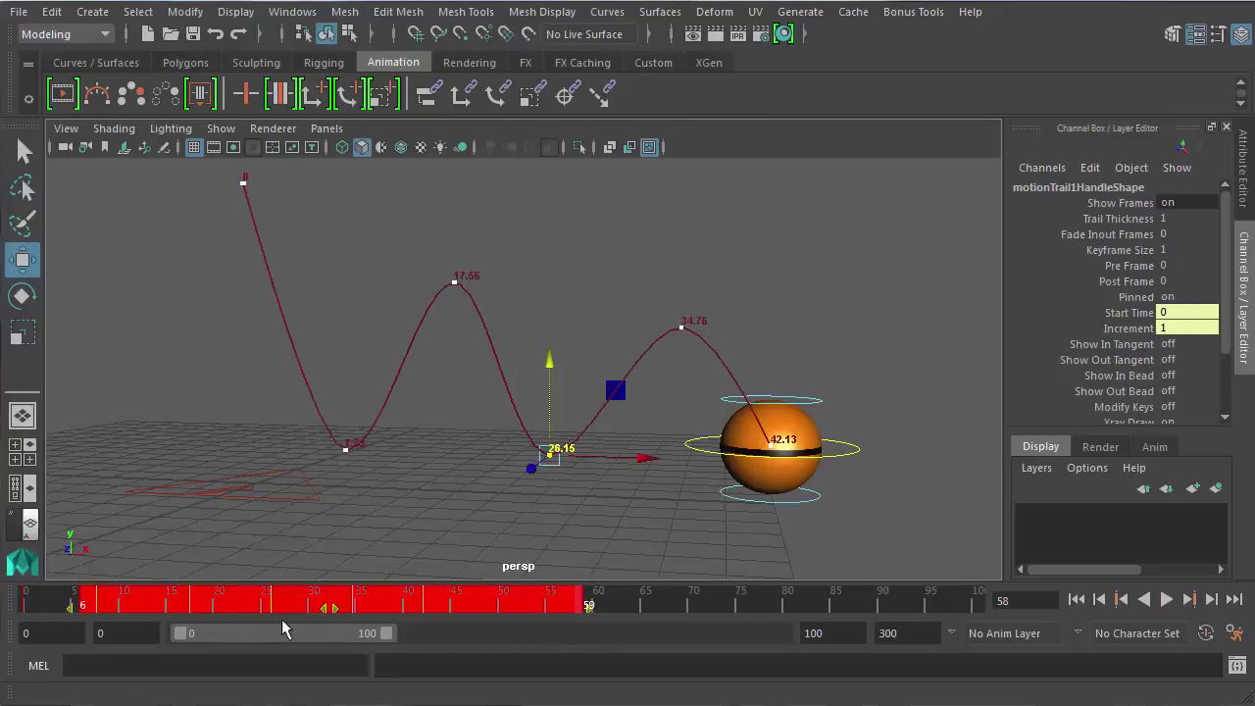
{"action": "left_click_drag", "start_coordinate": [69, 615], "coordinate": [118, 611]}
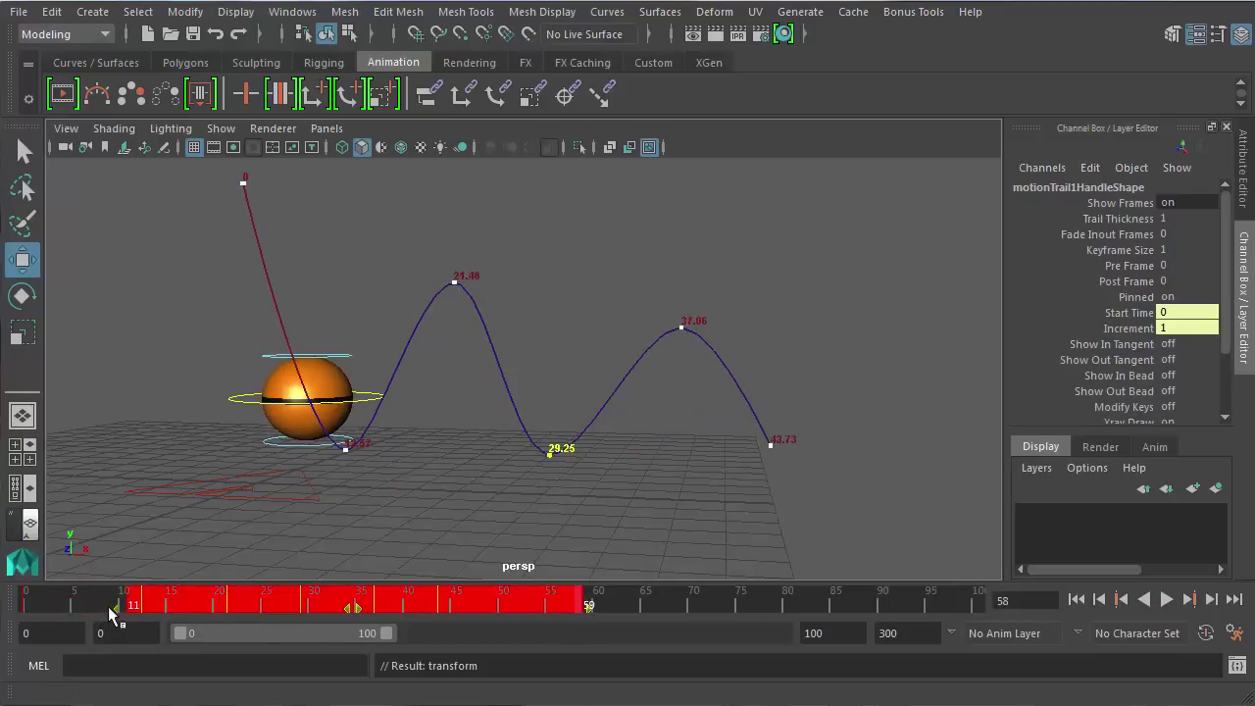
{"action": "left_click_drag", "start_coordinate": [371, 609], "coordinate": [384, 607]}
Slide the selected bounce keys three frames later and reselect the ball's CTRL_Main control
{"action": "left_click", "coordinate": [319, 509]}
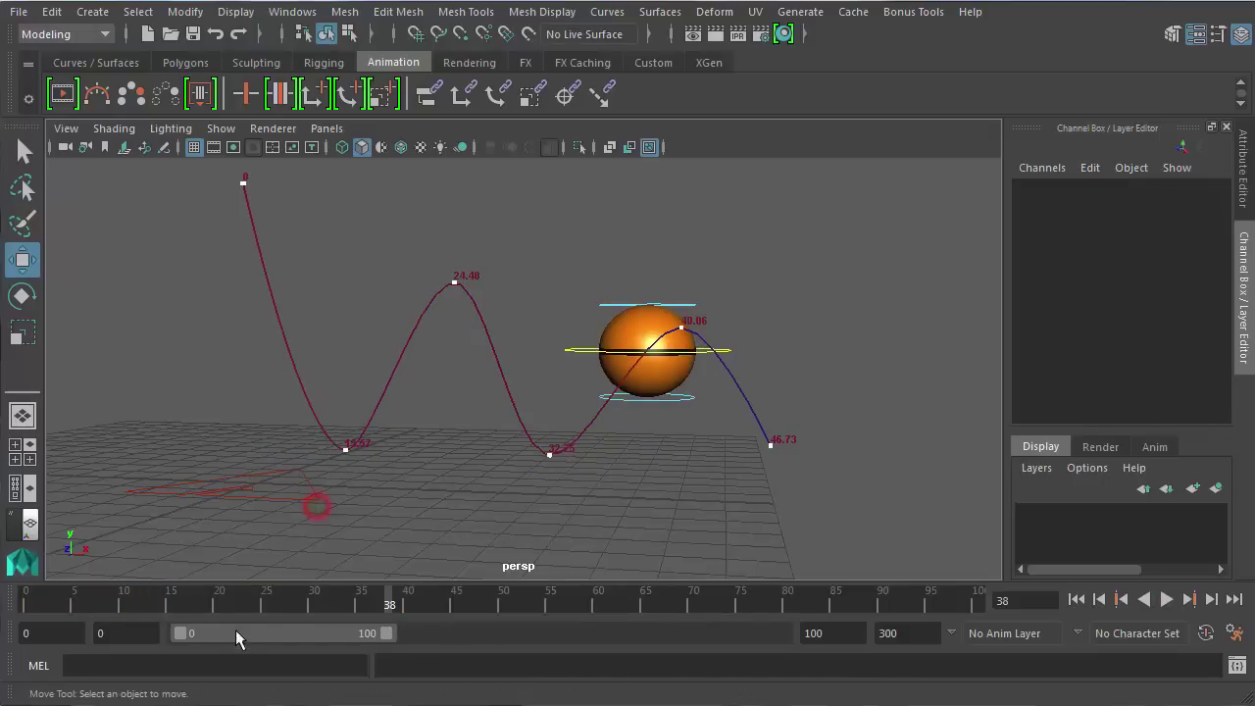
{"action": "left_click", "coordinate": [219, 606]}
{"action": "left_click_drag", "start_coordinate": [219, 606], "coordinate": [22, 604]}
{"action": "left_click", "coordinate": [300, 443]}
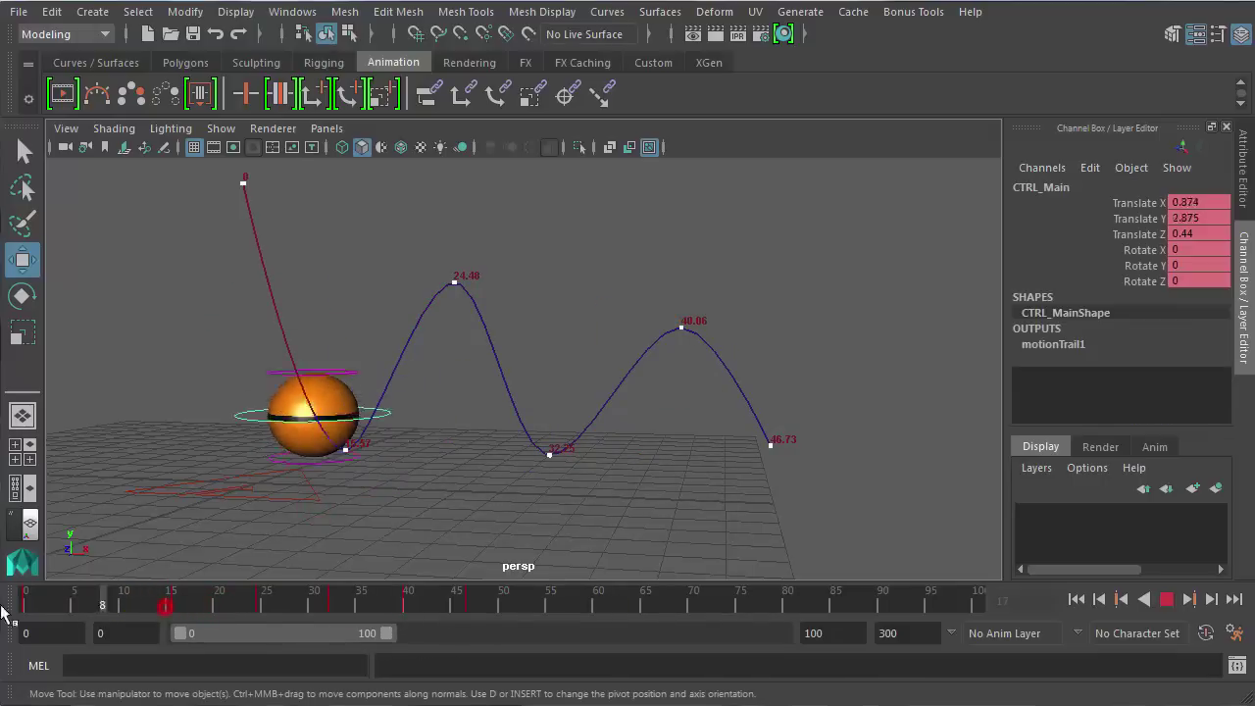
{"action": "left_click", "coordinate": [307, 301]}
{"action": "left_click", "coordinate": [285, 226]}
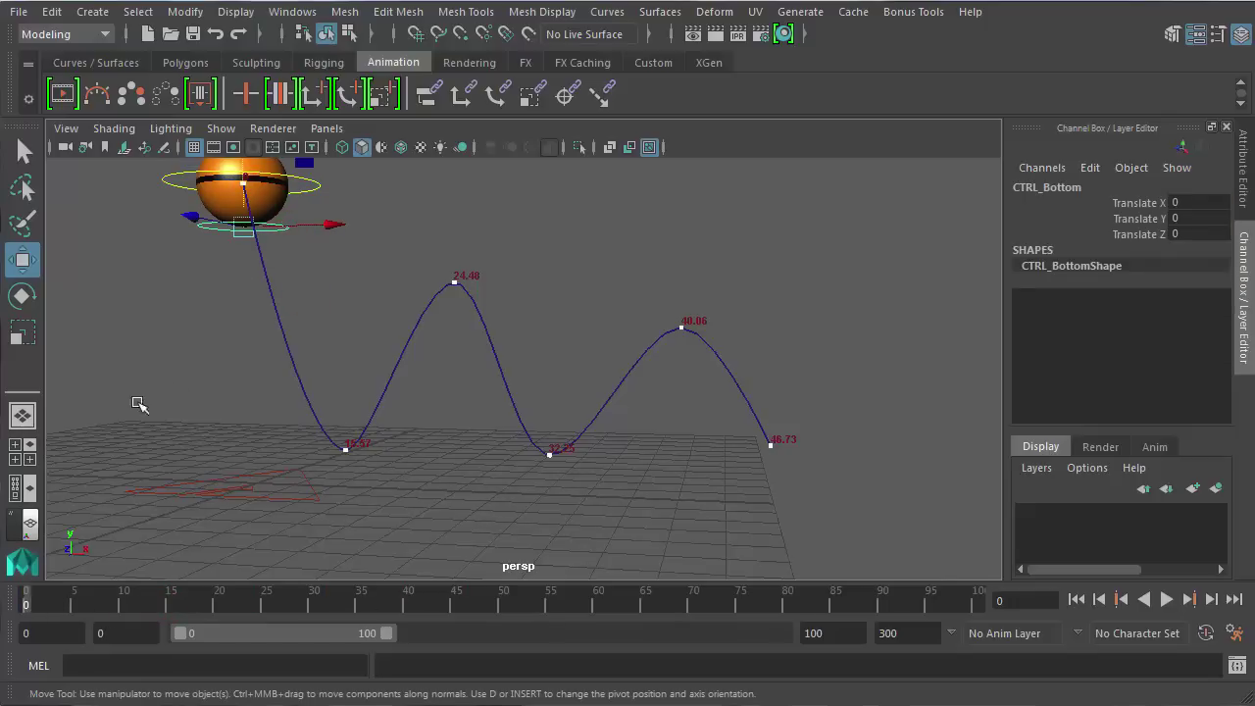
{"action": "left_click_drag", "start_coordinate": [300, 411], "coordinate": [303, 443], "text": "alt"}
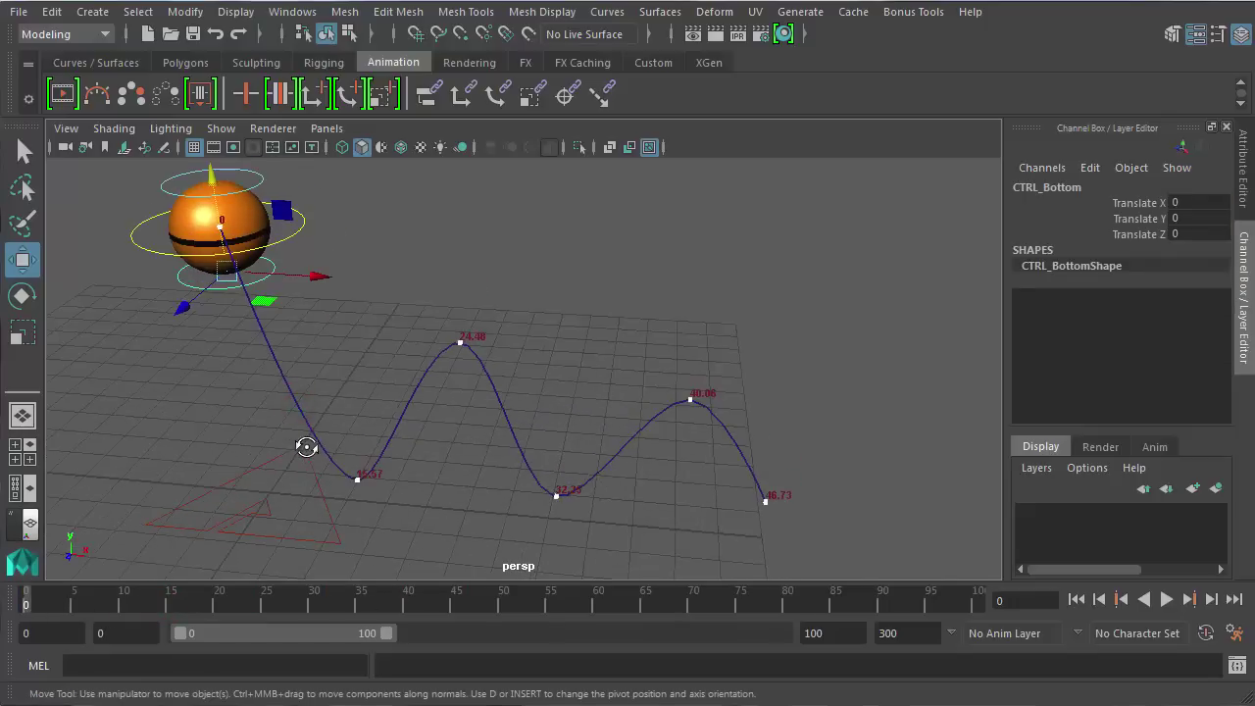
{"action": "left_click", "coordinate": [278, 241]}
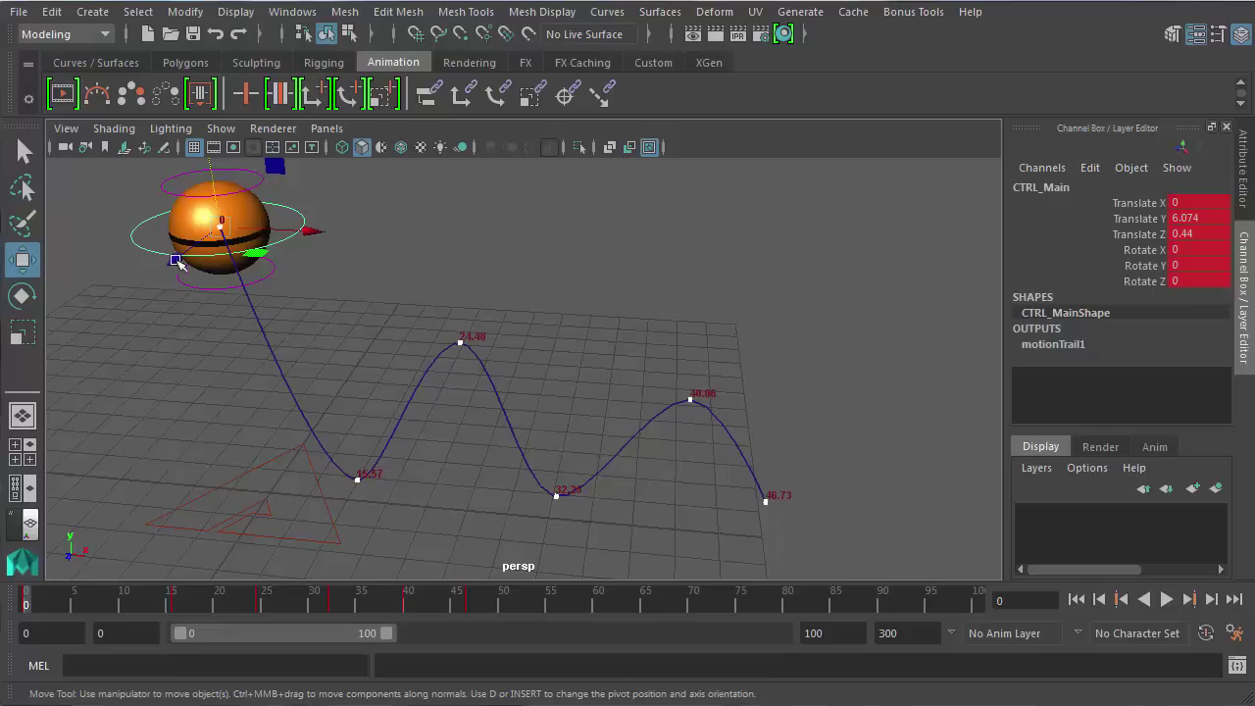
Play the bounce and tumble the view to check the trail's later keys
{"action": "left_click", "coordinate": [1166, 599]}
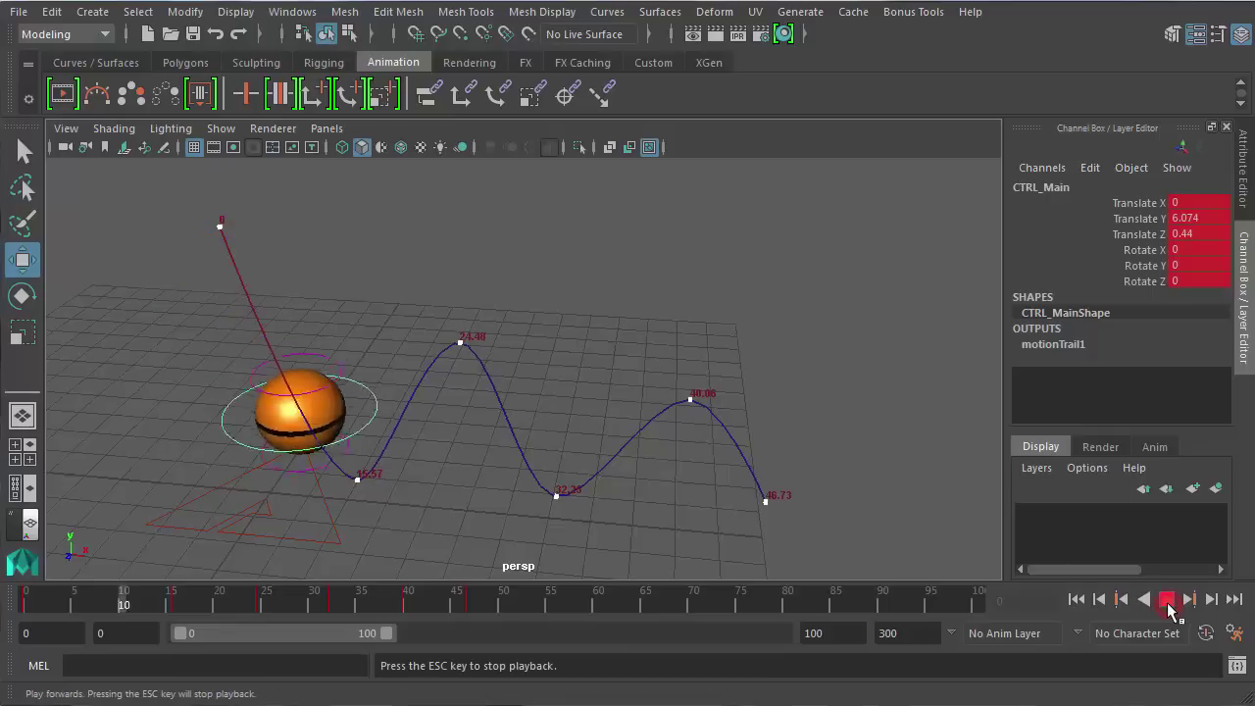
{"action": "left_click", "coordinate": [1167, 600]}
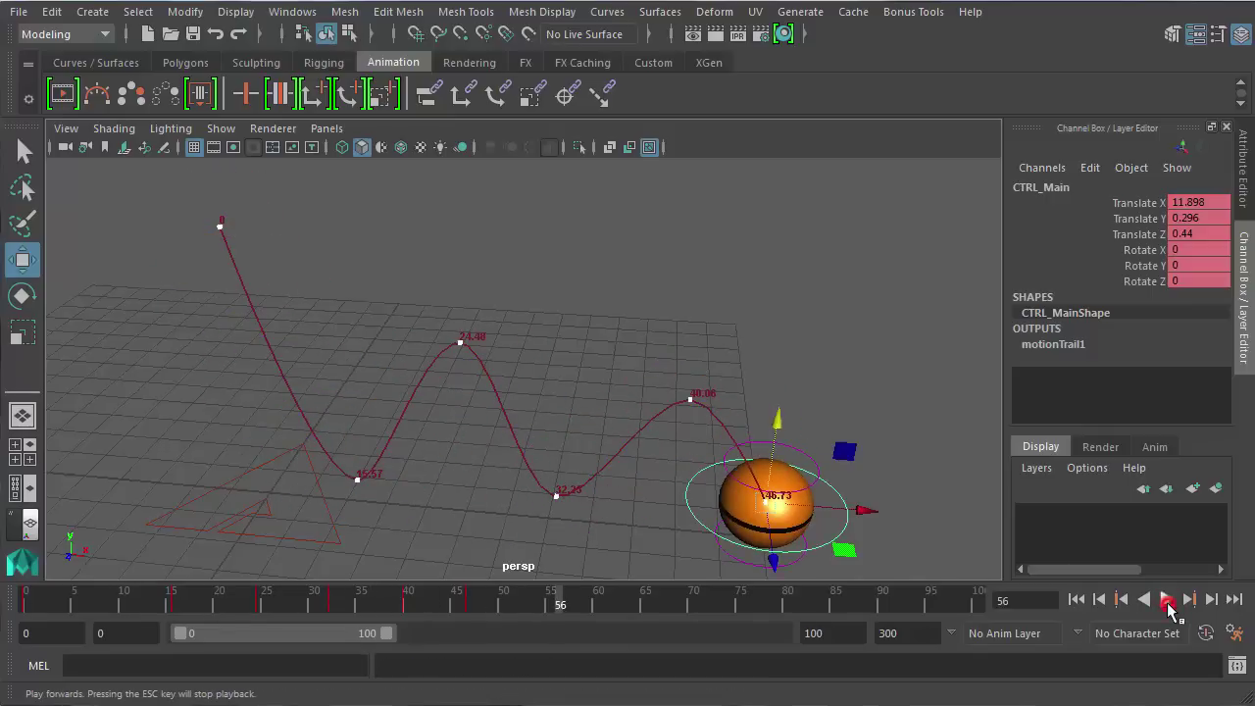
{"action": "left_click_drag", "start_coordinate": [401, 598], "coordinate": [5, 606]}
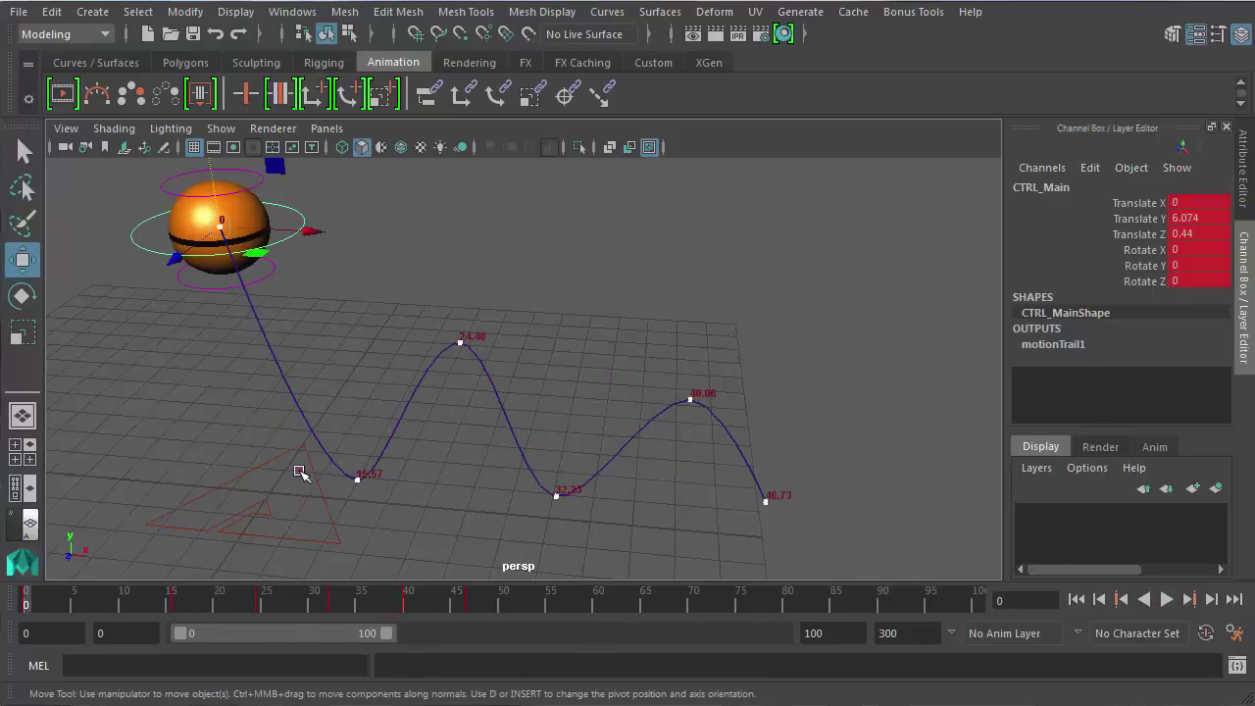
{"action": "left_click_drag", "start_coordinate": [300, 470], "coordinate": [316, 412], "text": "alt"}
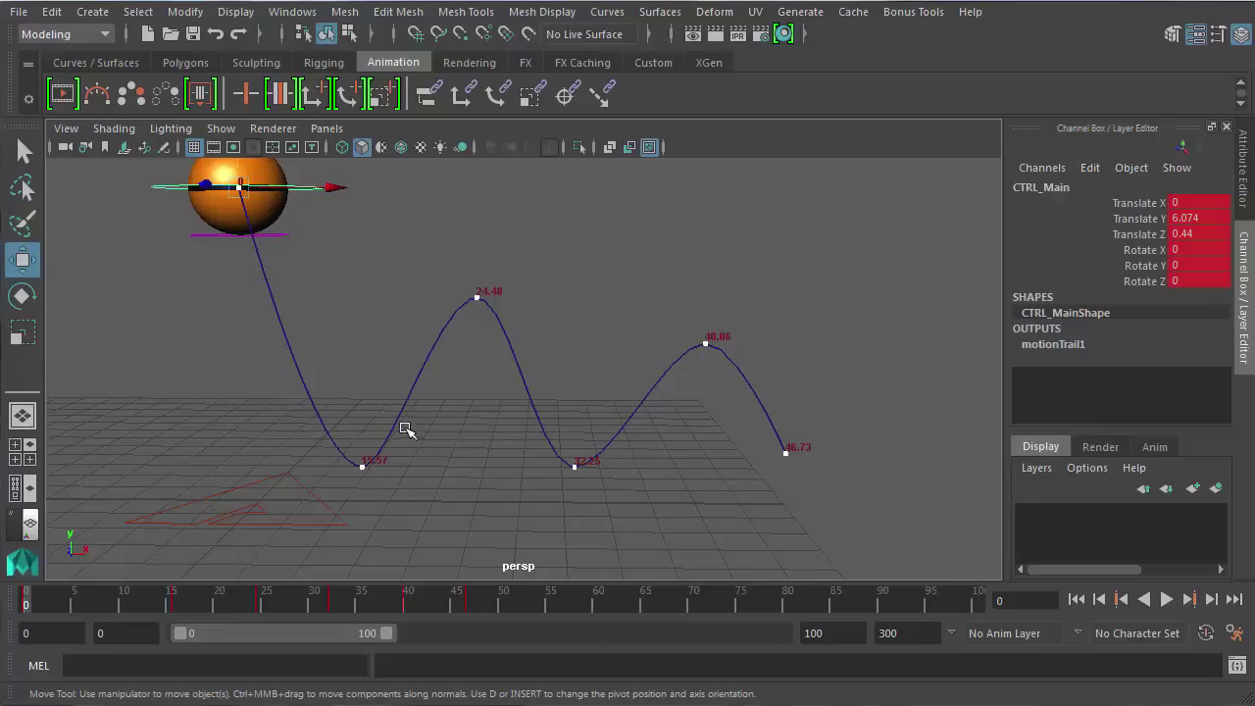
{"action": "mouse_move", "coordinate": [402, 431]}
{"action": "left_mouse_down", "text": "alt"}
{"action": "mouse_move", "coordinate": [388, 413]}
{"action": "mouse_move", "coordinate": [412, 419]}
{"action": "mouse_move", "coordinate": [395, 429]}
{"action": "left_mouse_up", "text": "alt"}
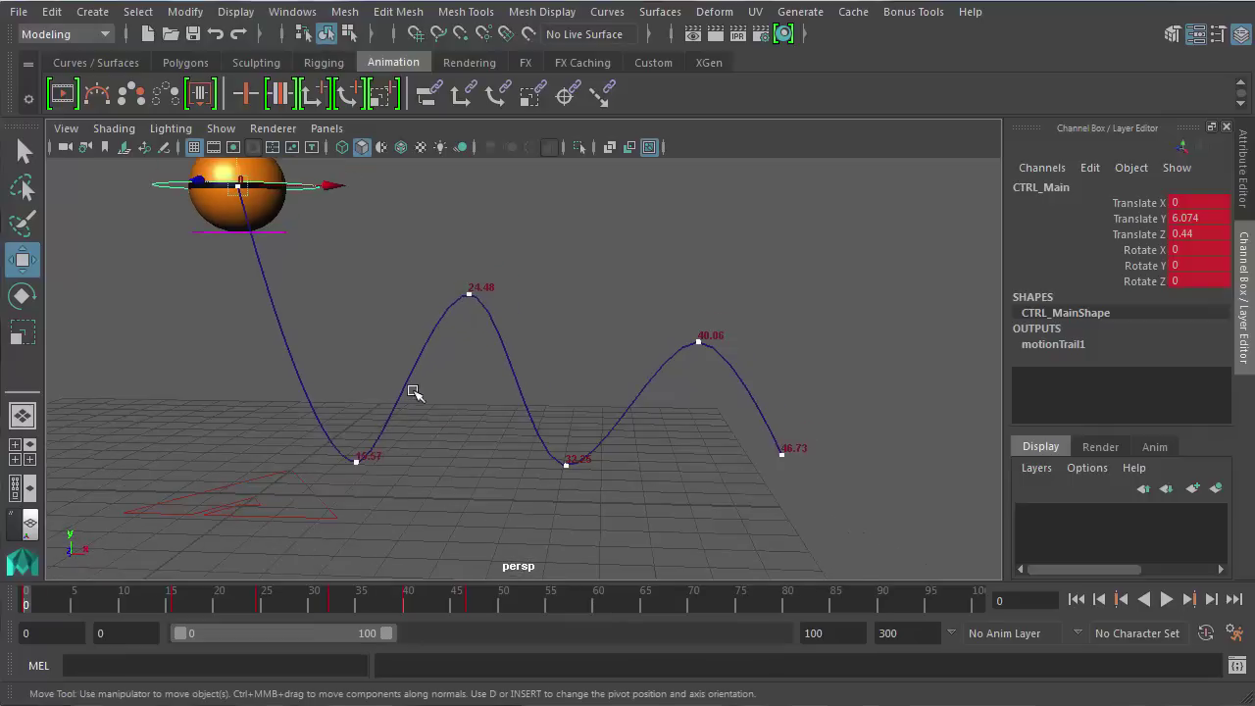
{"action": "right_click_drag", "start_coordinate": [414, 392], "coordinate": [359, 435], "text": "alt"}
{"action": "left_click_drag", "start_coordinate": [359, 434], "coordinate": [333, 436], "text": "alt"}
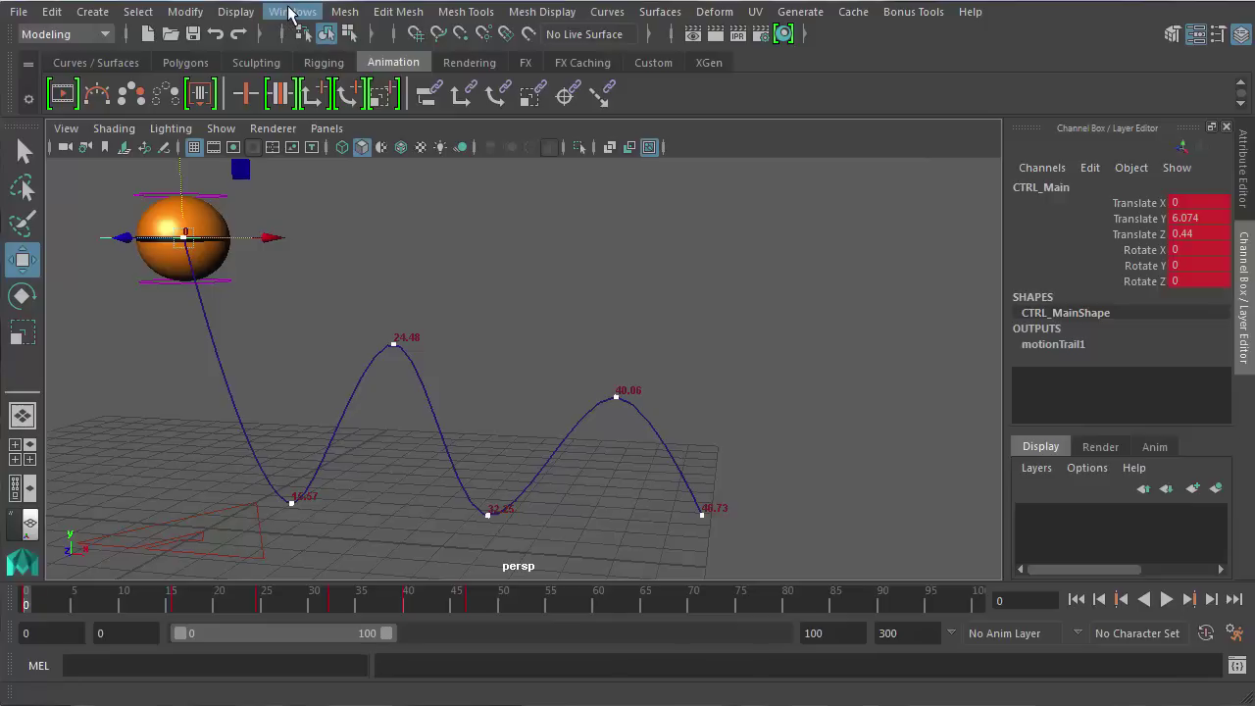
Open the Graph Editor on CTRL_Main's curves, panned to show frame 0
{"action": "left_click", "coordinate": [291, 11]}
{"action": "mouse_move", "coordinate": [326, 66]}
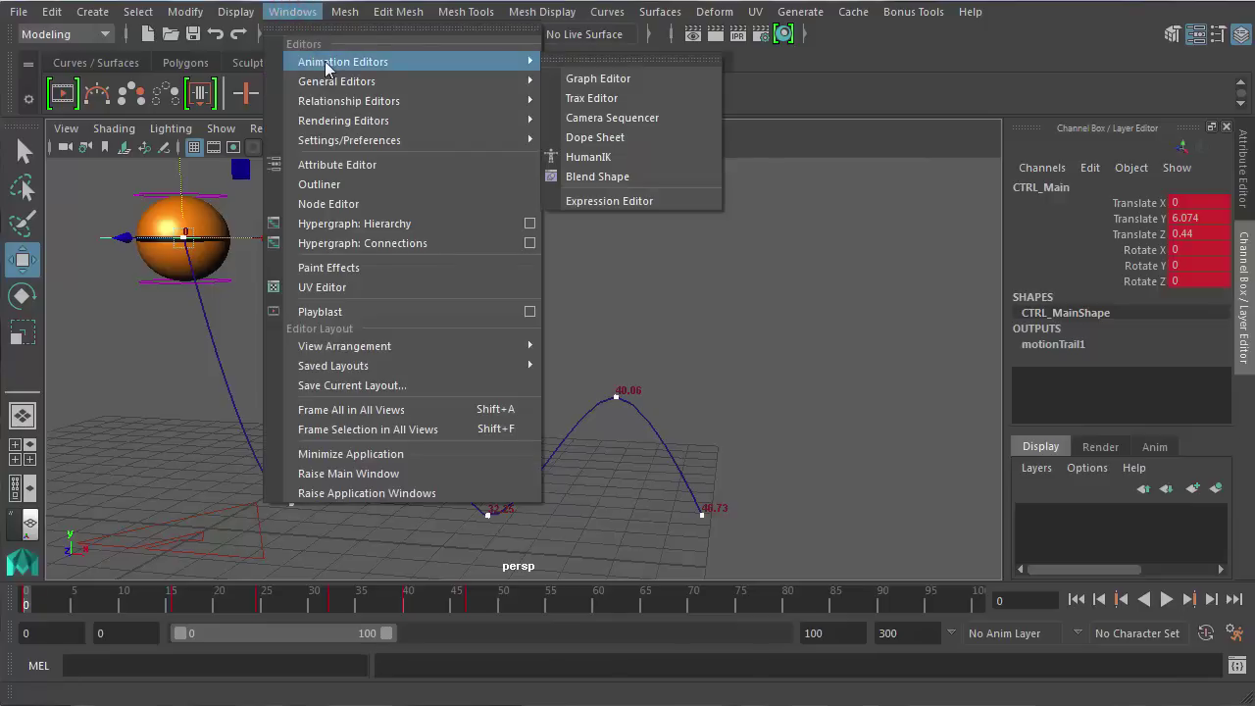
{"action": "left_click", "coordinate": [587, 77]}
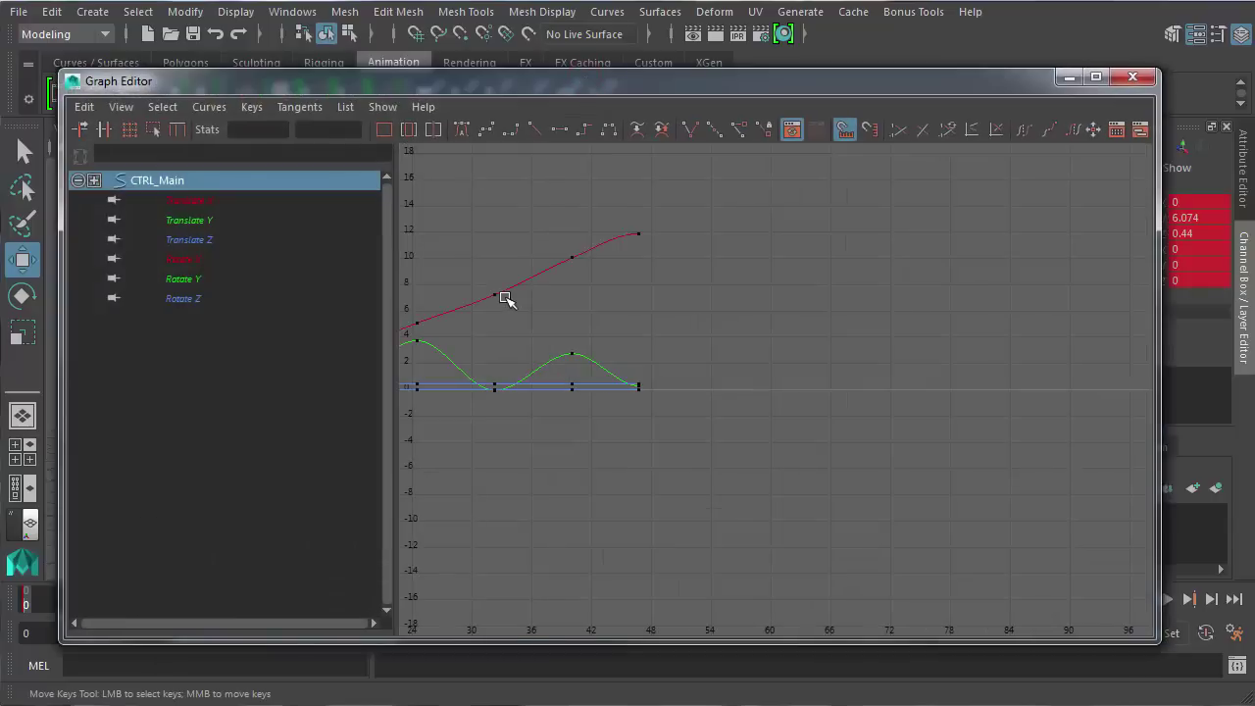
{"action": "middle_click_drag", "start_coordinate": [504, 299], "coordinate": [663, 326], "text": "alt"}
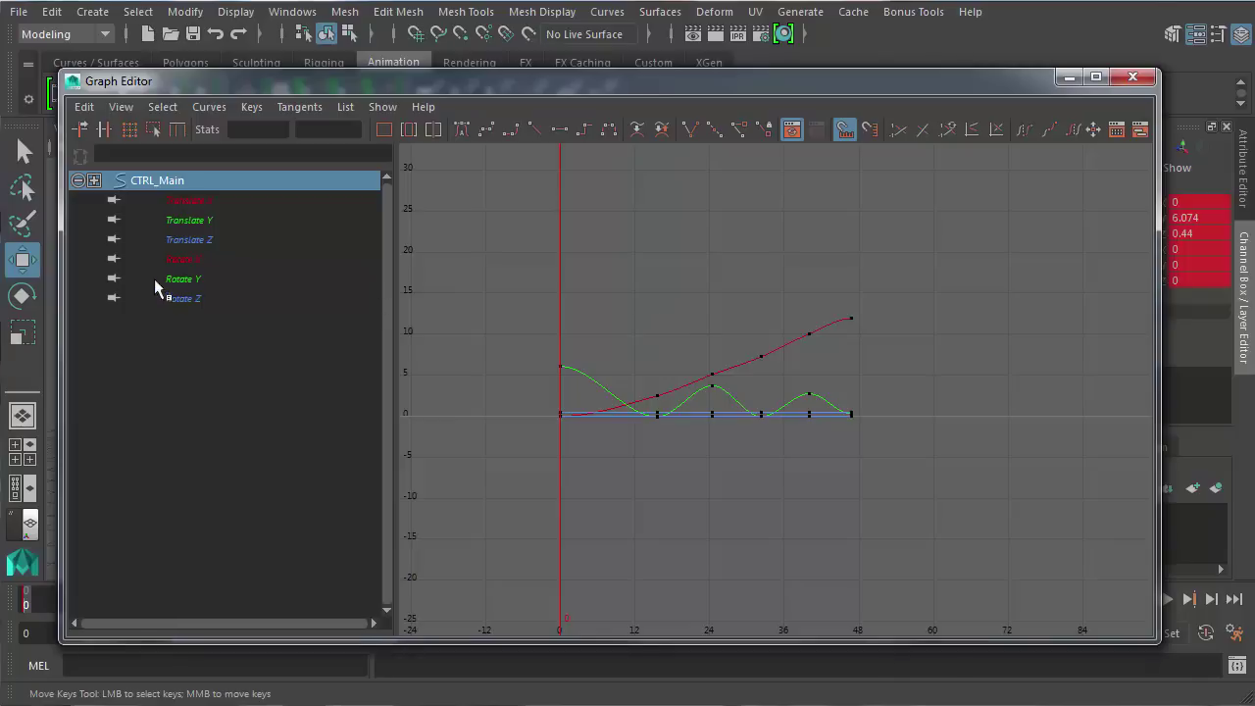
Display only the Translate Z curve and frame it to confirm it is flat
{"action": "left_click", "coordinate": [184, 240]}
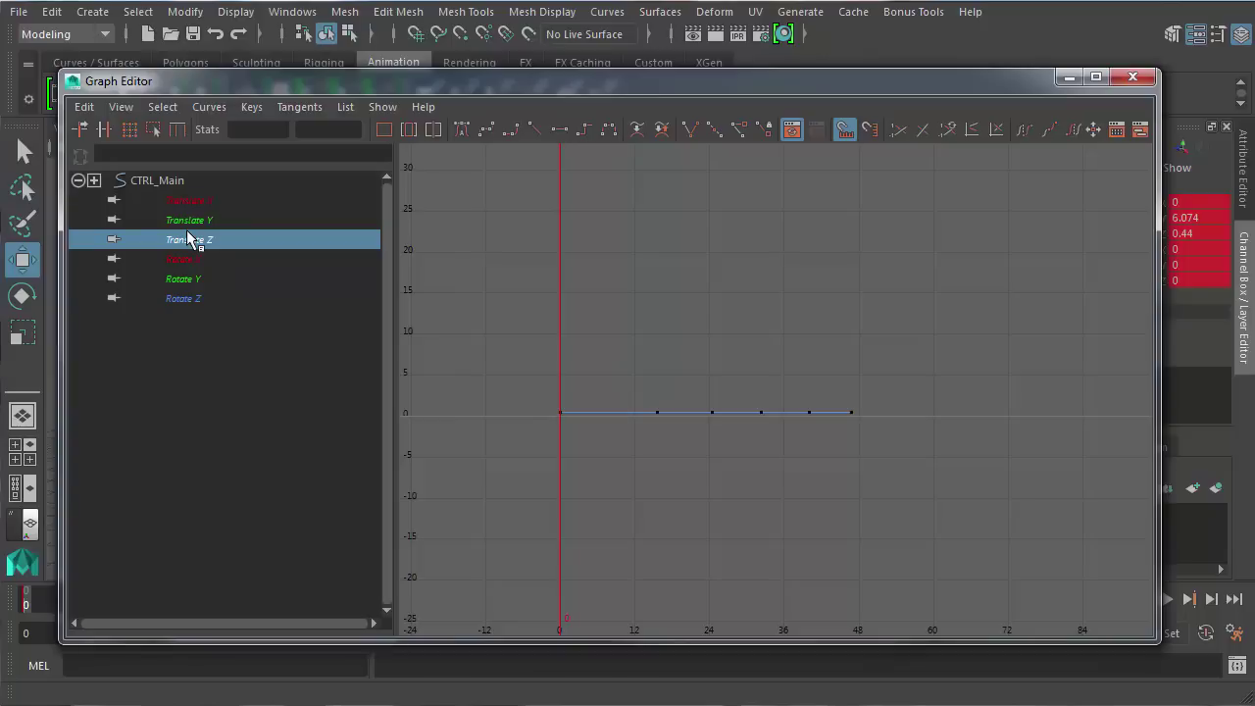
{"action": "left_click_drag", "start_coordinate": [270, 86], "coordinate": [345, 612]}
{"action": "left_click_drag", "start_coordinate": [272, 472], "coordinate": [335, 29], "text": "alt"}
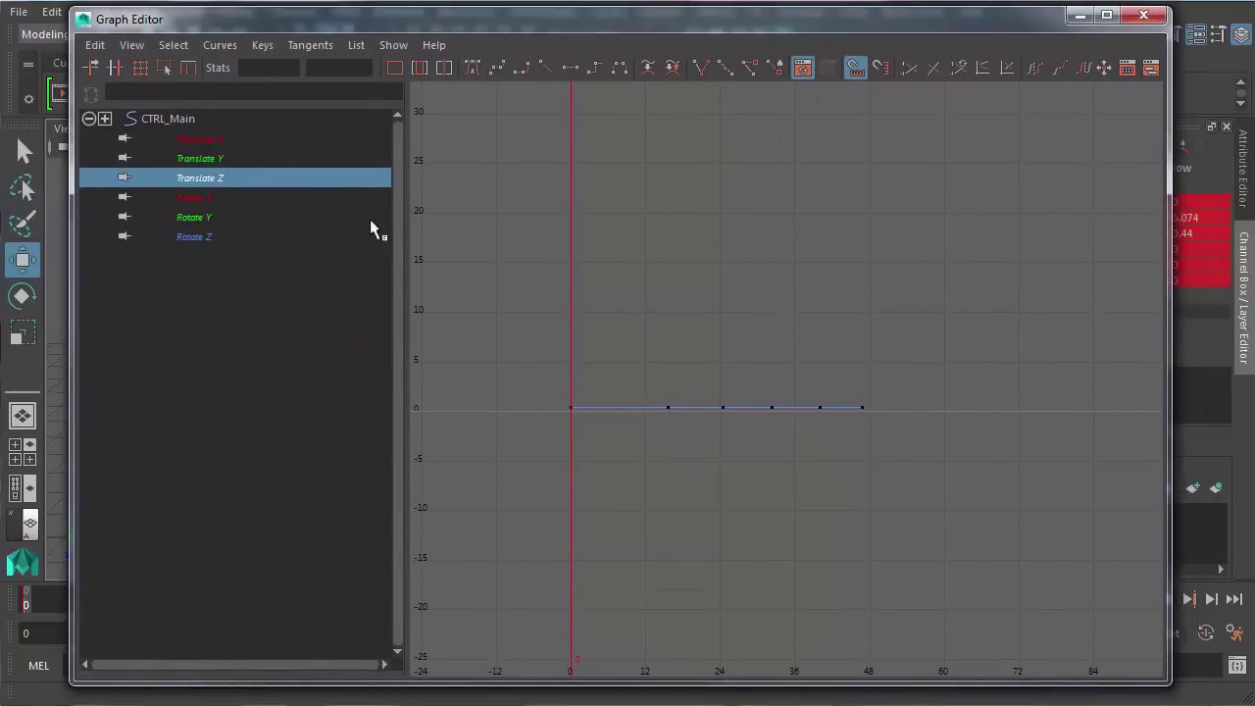
{"action": "key", "text": "f"}
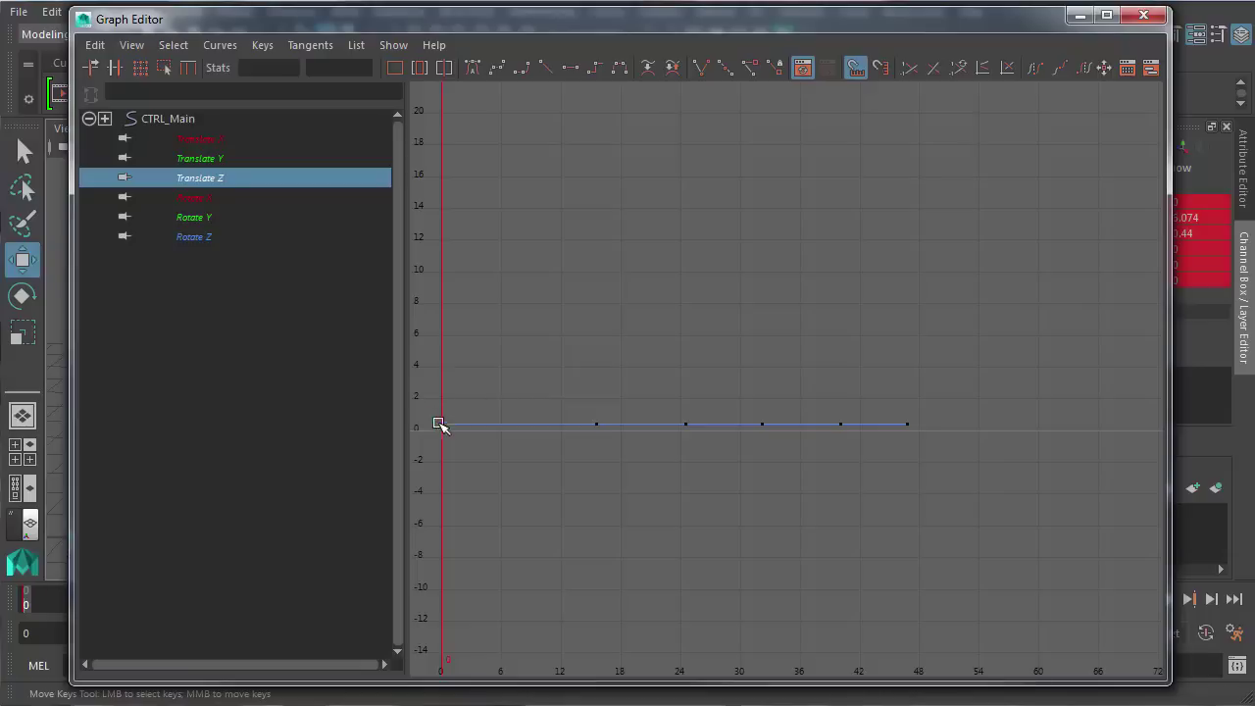
Check the Rotate X, Y and Z curves, ending with only Translate X shown
{"action": "left_click", "coordinate": [186, 198]}
{"action": "left_click", "coordinate": [194, 218]}
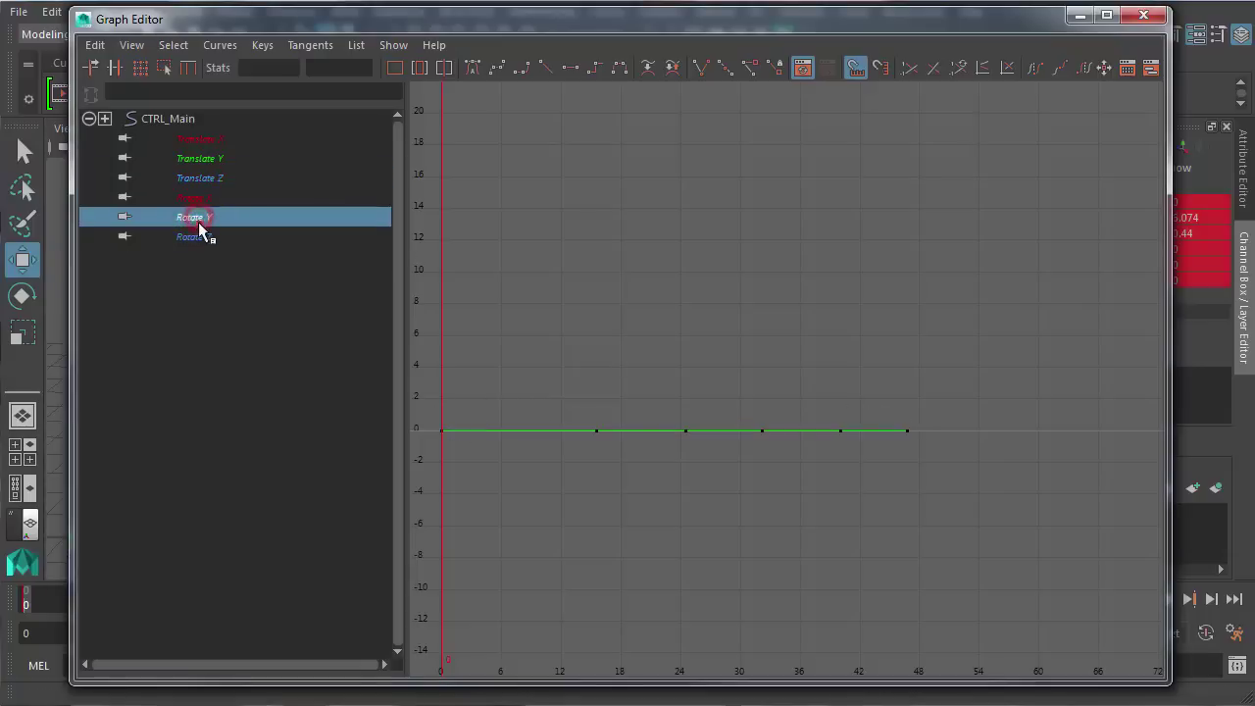
{"action": "left_click", "coordinate": [222, 238]}
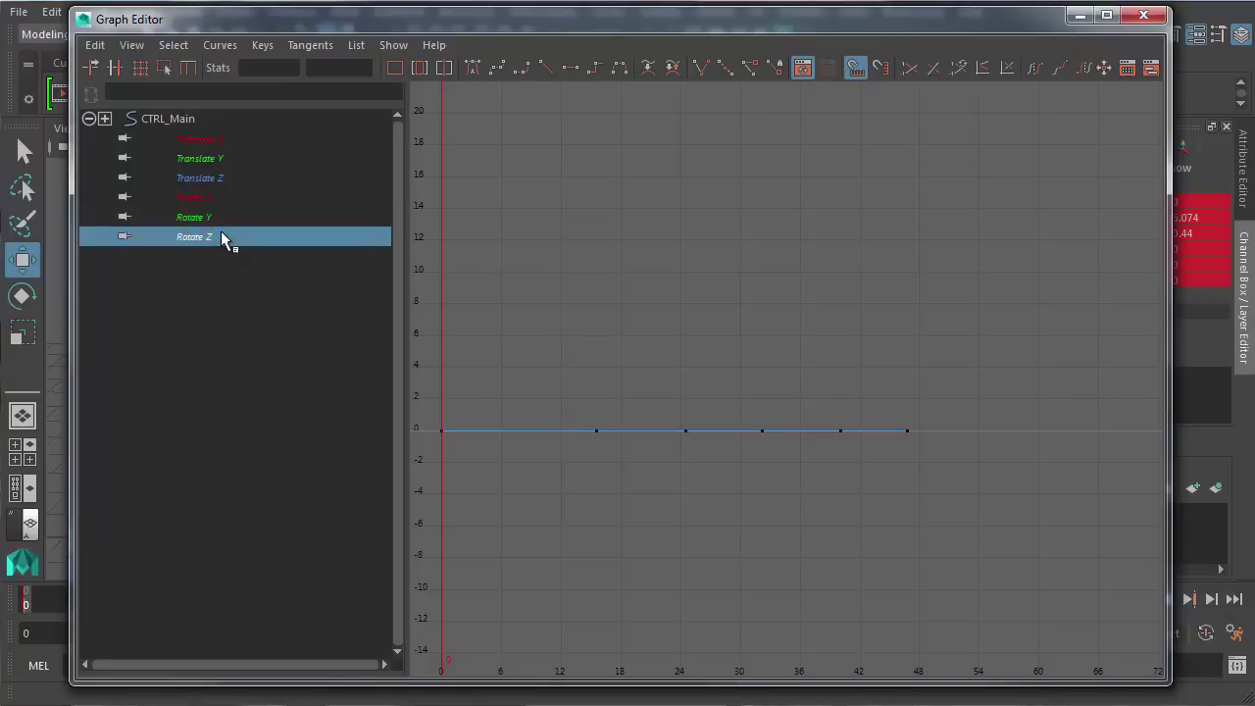
{"action": "left_click", "coordinate": [201, 139]}
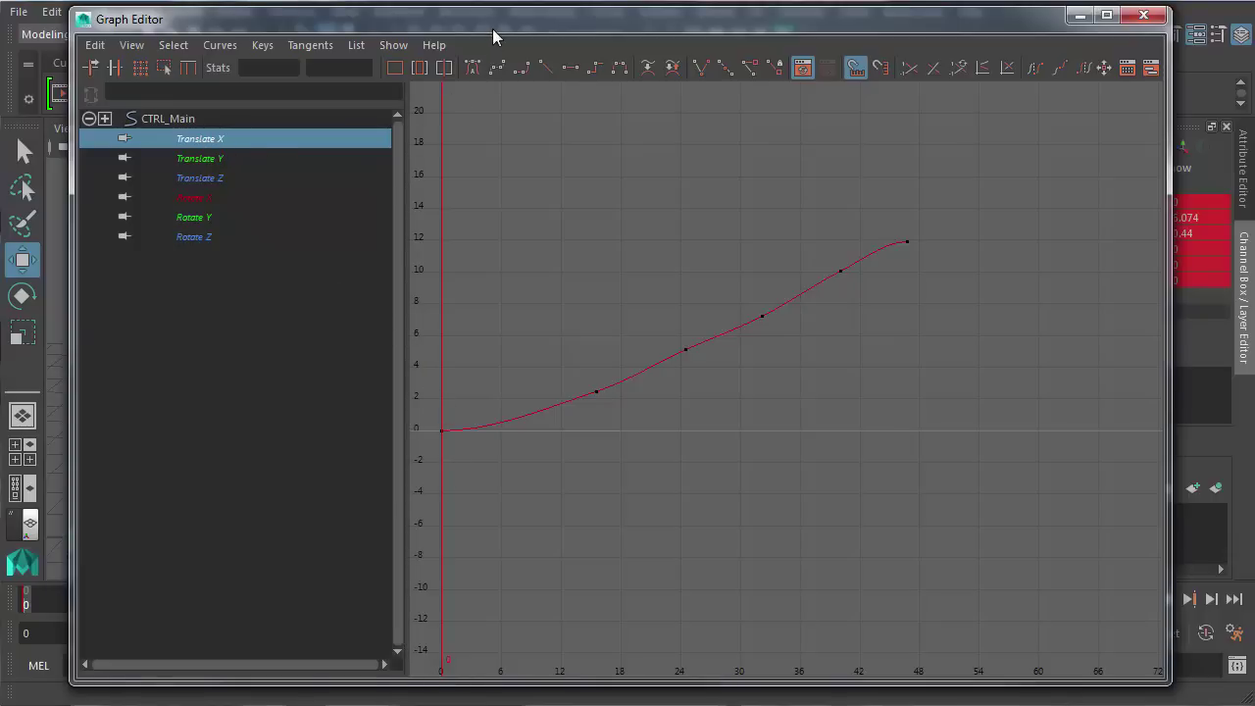
{"action": "left_click_drag", "start_coordinate": [496, 27], "coordinate": [457, 539]}
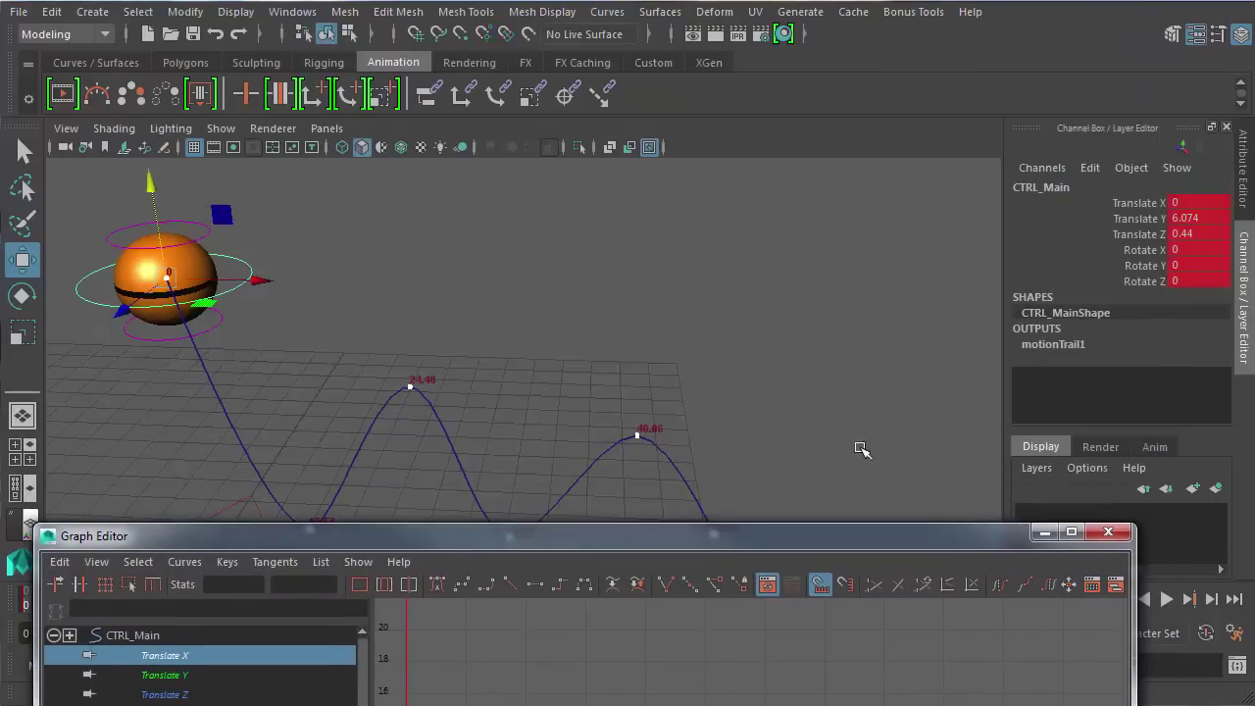
Scrub to about frame 24 to check the ball's position
{"action": "left_click_drag", "start_coordinate": [190, 561], "coordinate": [528, 473]}
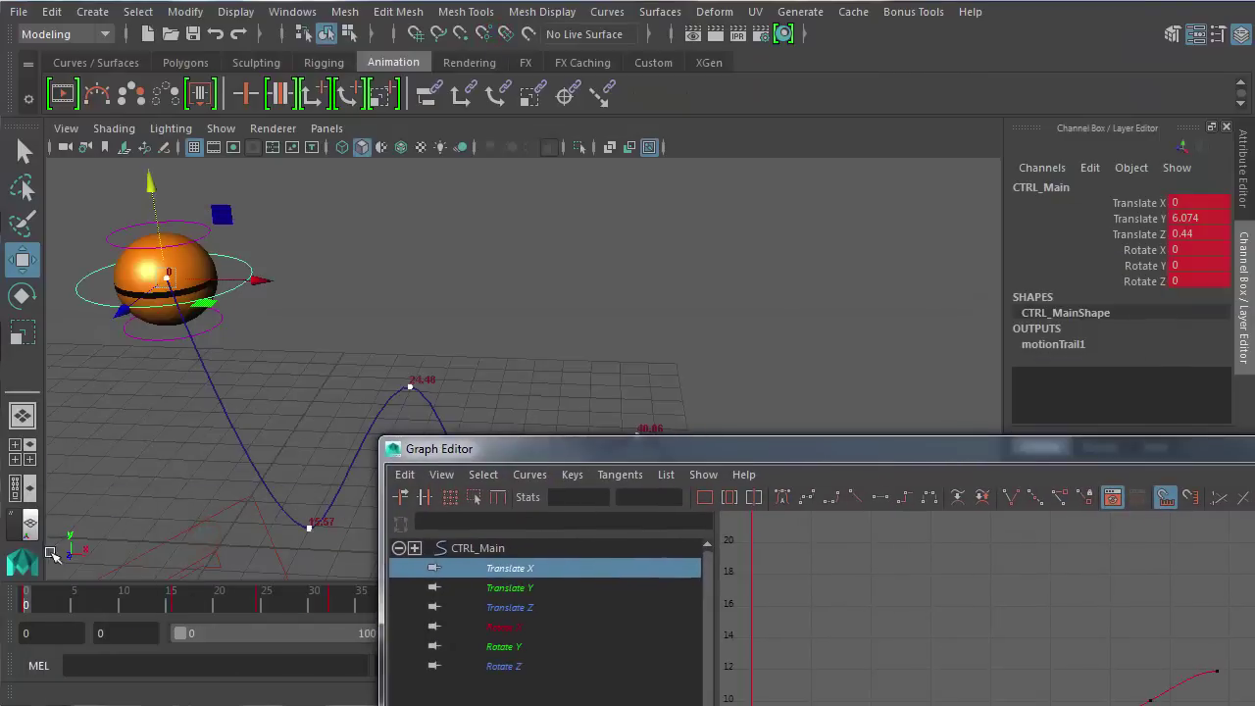
{"action": "left_click_drag", "start_coordinate": [436, 459], "coordinate": [115, 30]}
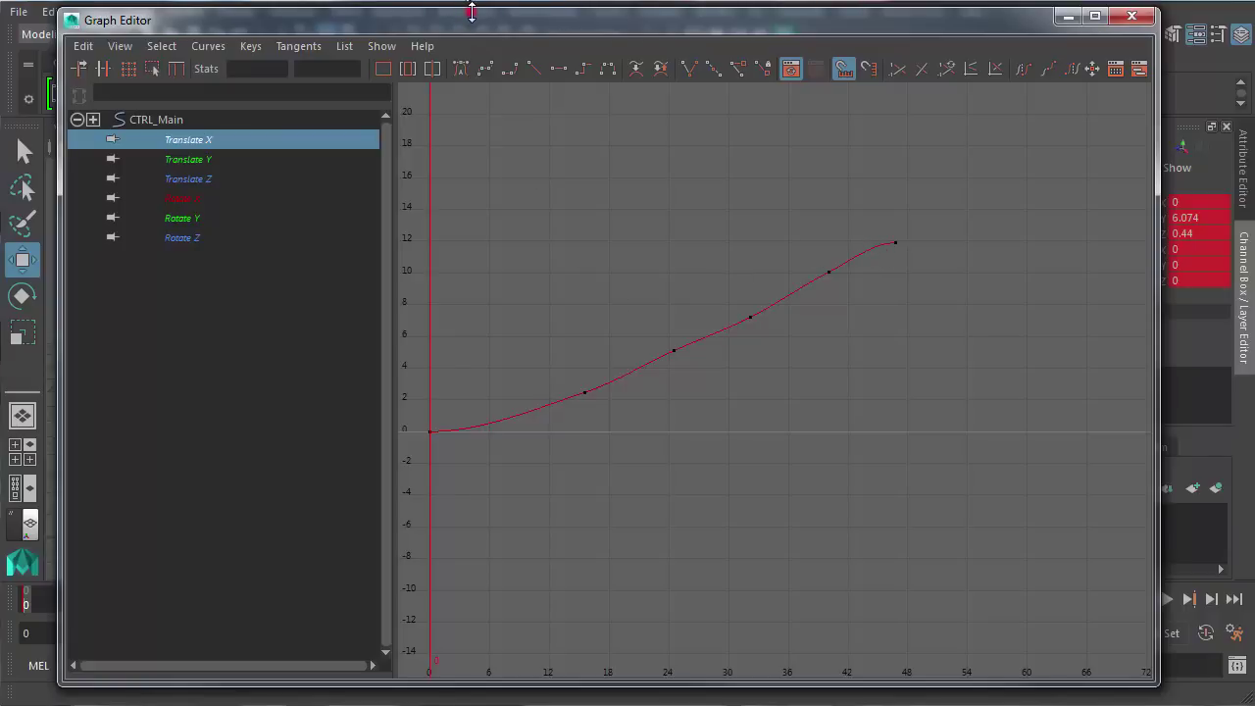
{"action": "left_click_drag", "start_coordinate": [477, 25], "coordinate": [507, 23]}
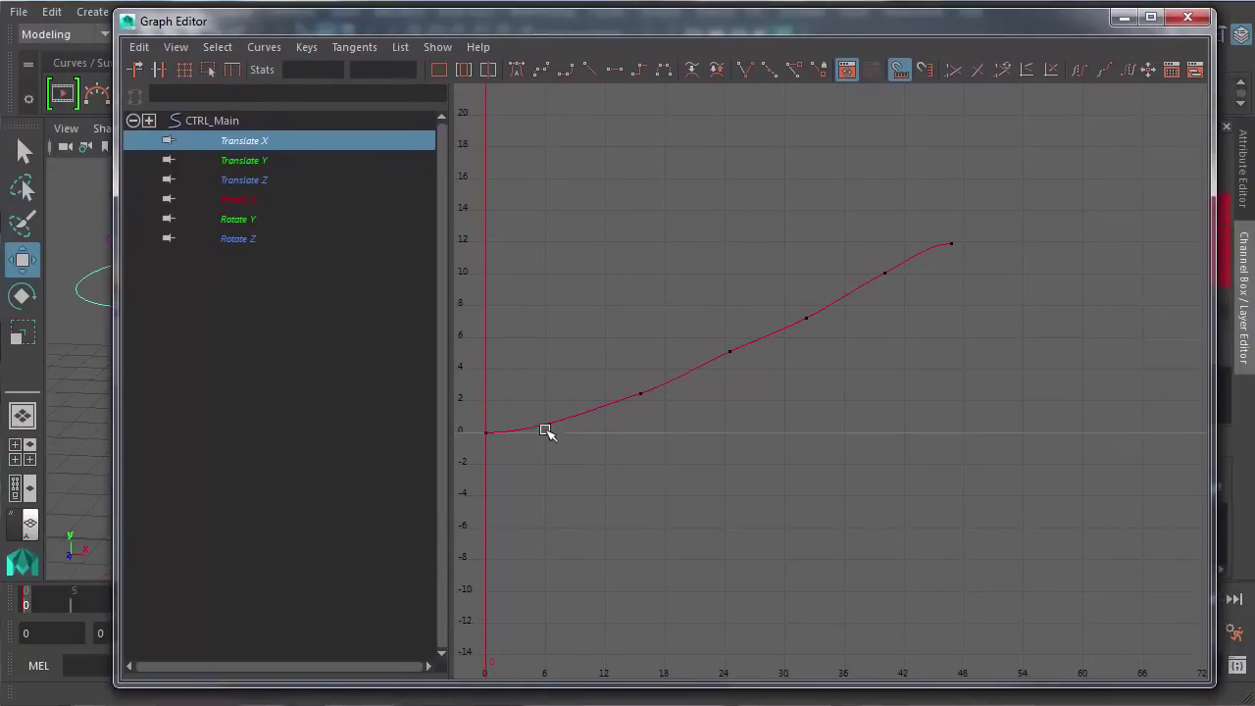
{"action": "left_click_drag", "start_coordinate": [397, 30], "coordinate": [618, 496]}
{"action": "left_click_drag", "start_coordinate": [97, 604], "coordinate": [261, 599]}
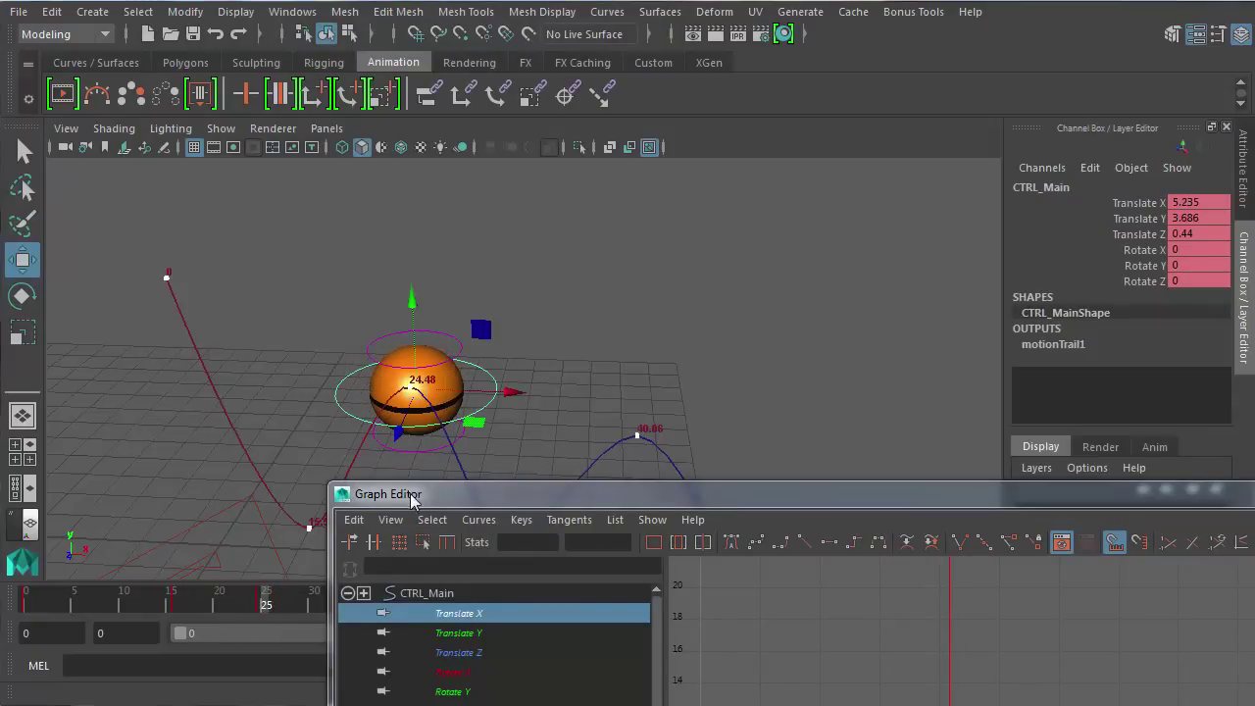
{"action": "left_click_drag", "start_coordinate": [410, 500], "coordinate": [148, 3]}
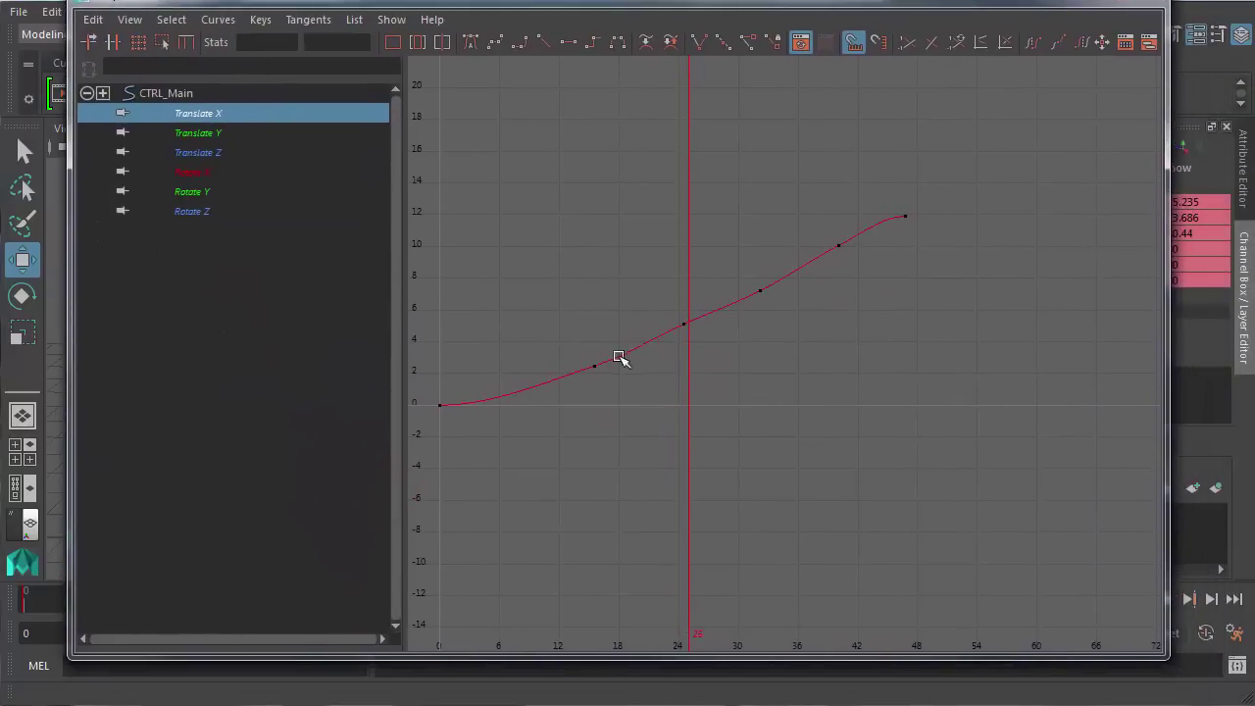
Move the middle Translate X key to frame 25 at value 3.667
{"action": "left_click", "coordinate": [675, 310]}
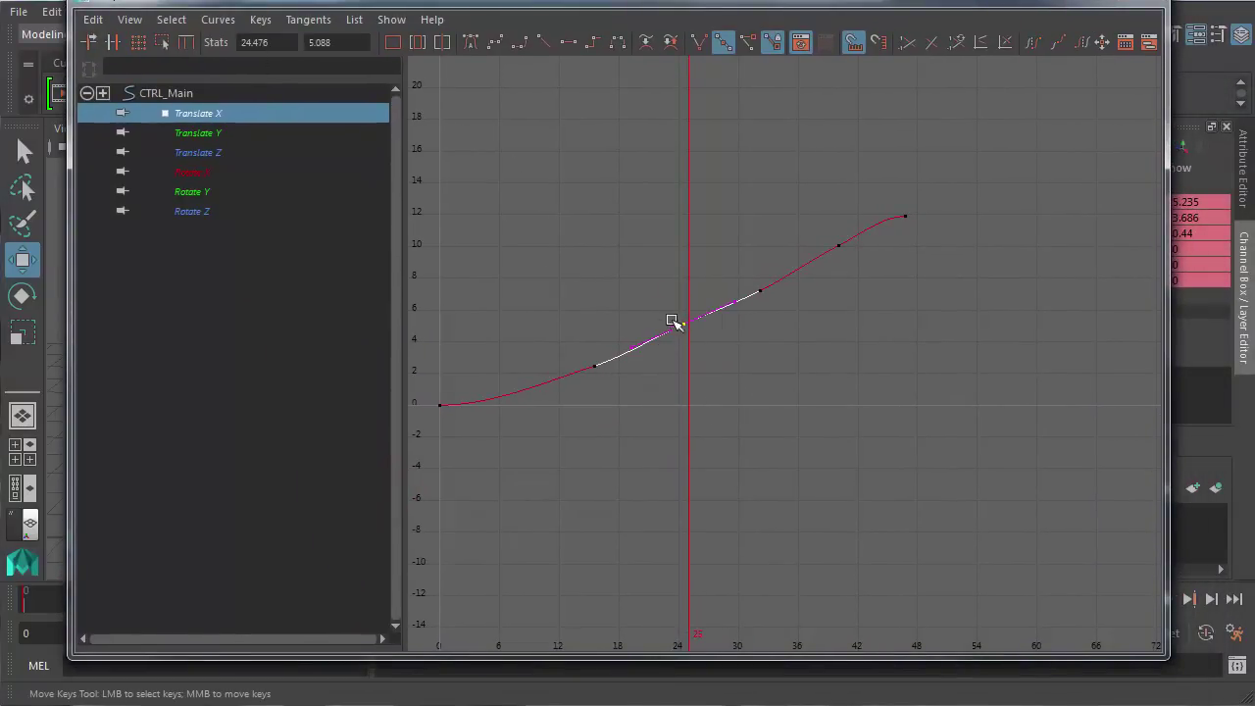
{"action": "middle_click_drag", "start_coordinate": [685, 324], "coordinate": [771, 340]}
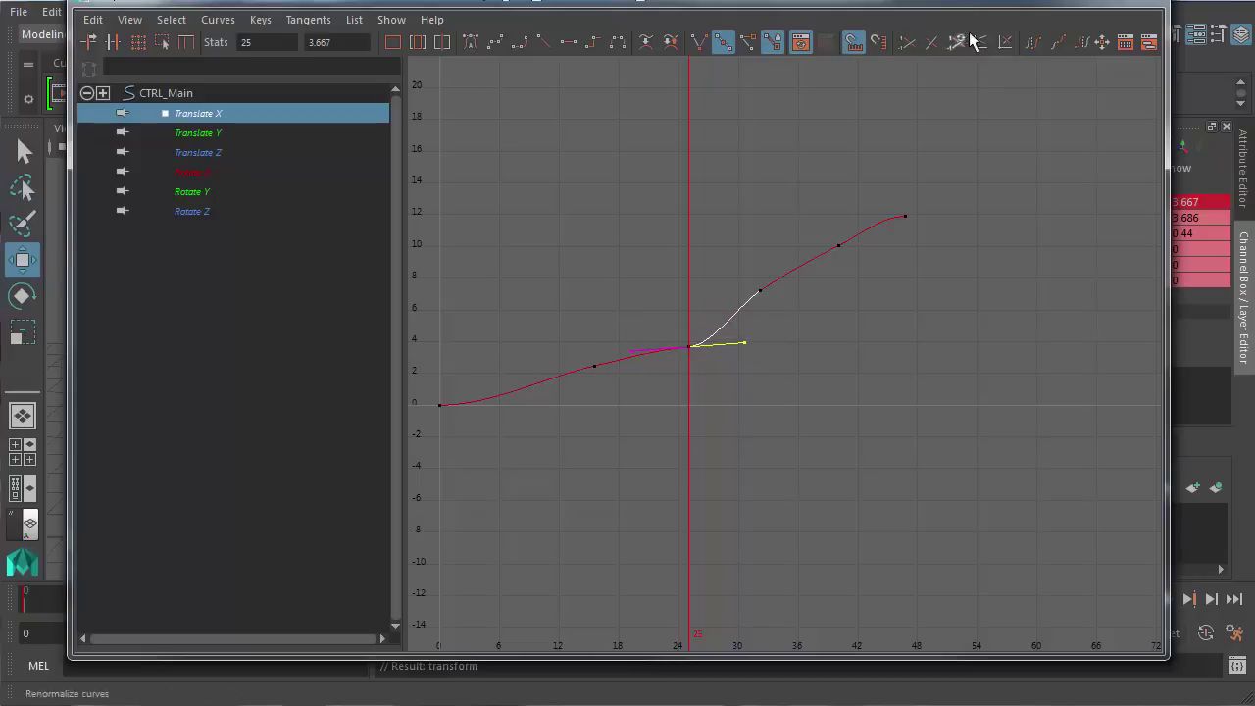
{"action": "left_click_drag", "start_coordinate": [377, 4], "coordinate": [402, 0]}
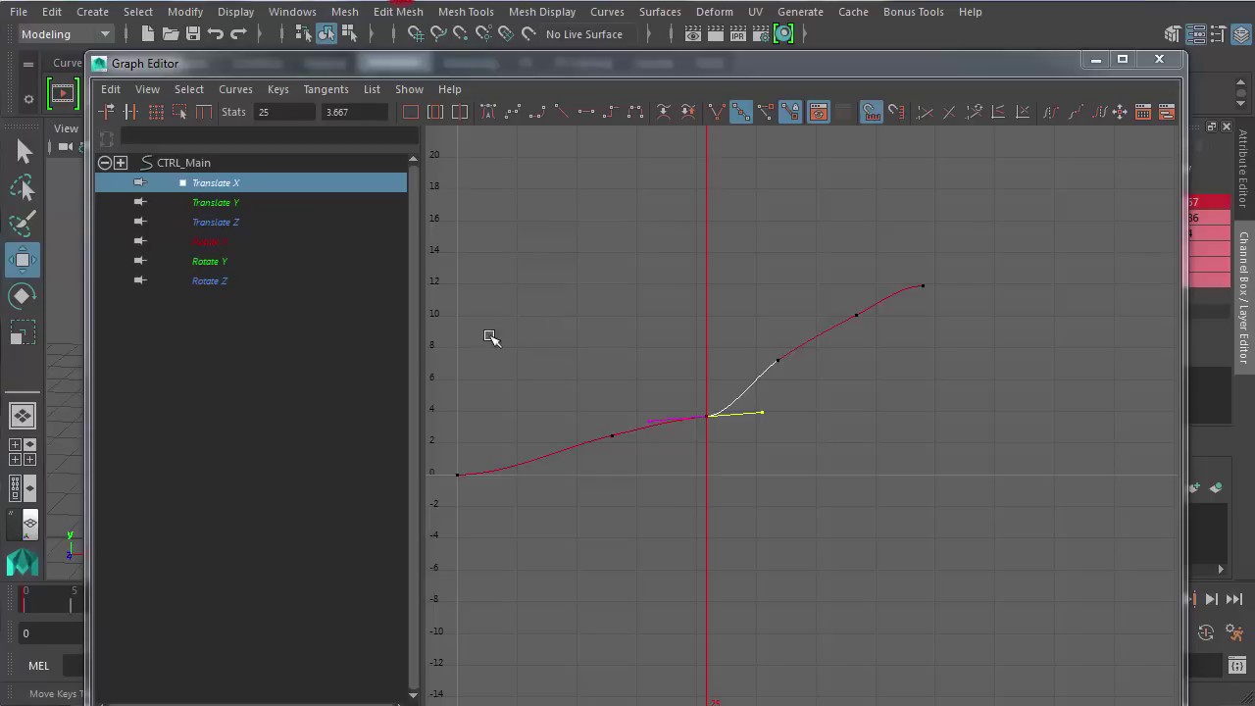
Hide the Graph Editor and play the animation from frame 0
{"action": "left_click", "coordinate": [1094, 61]}
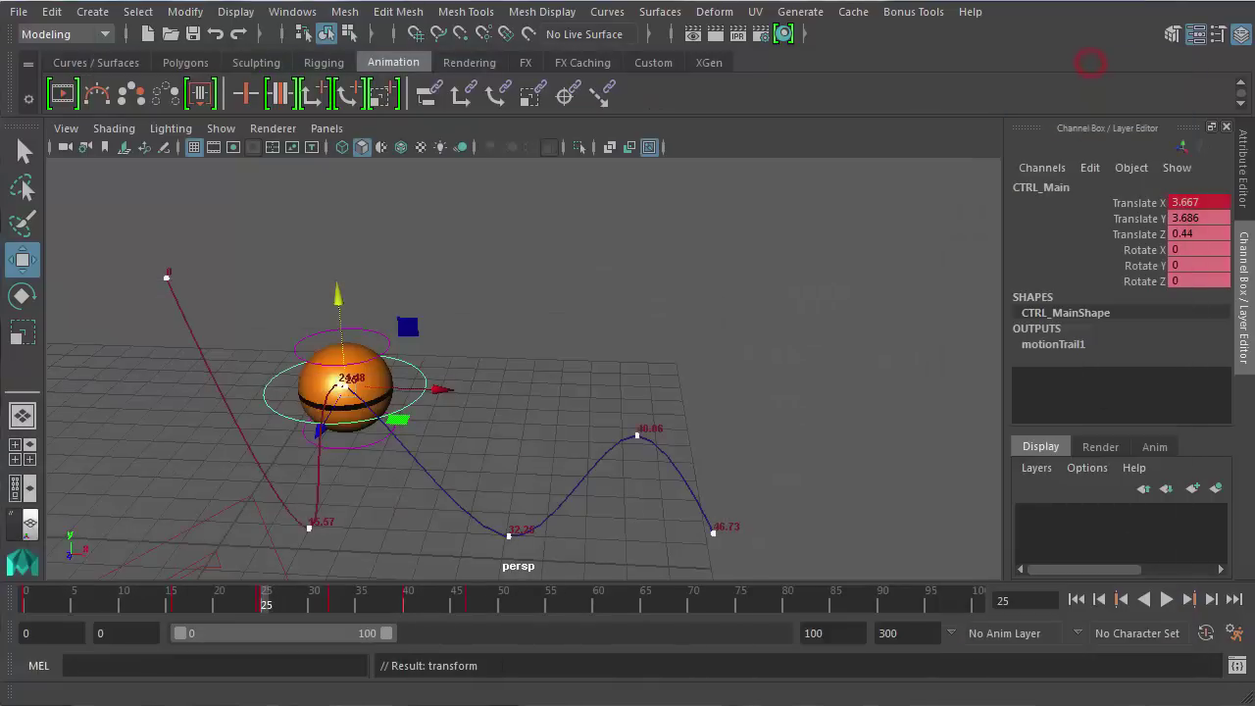
{"action": "left_click_drag", "start_coordinate": [305, 586], "coordinate": [25, 592]}
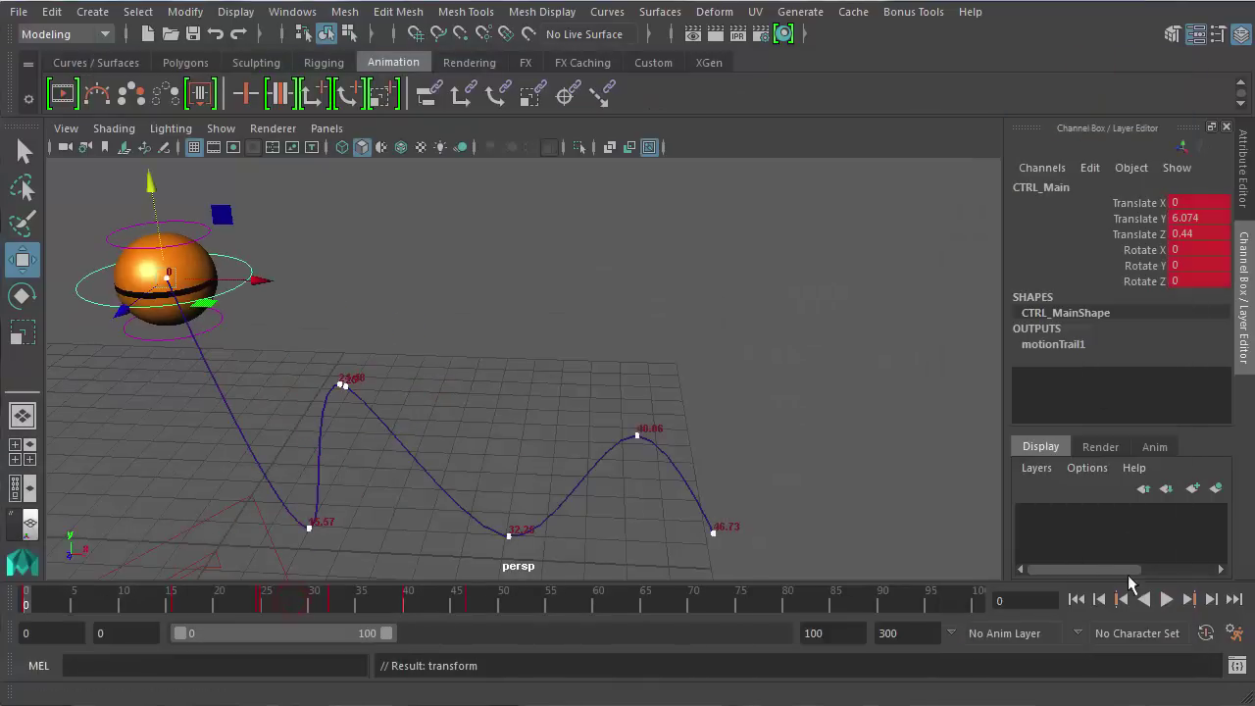
{"action": "left_click", "coordinate": [1166, 599]}
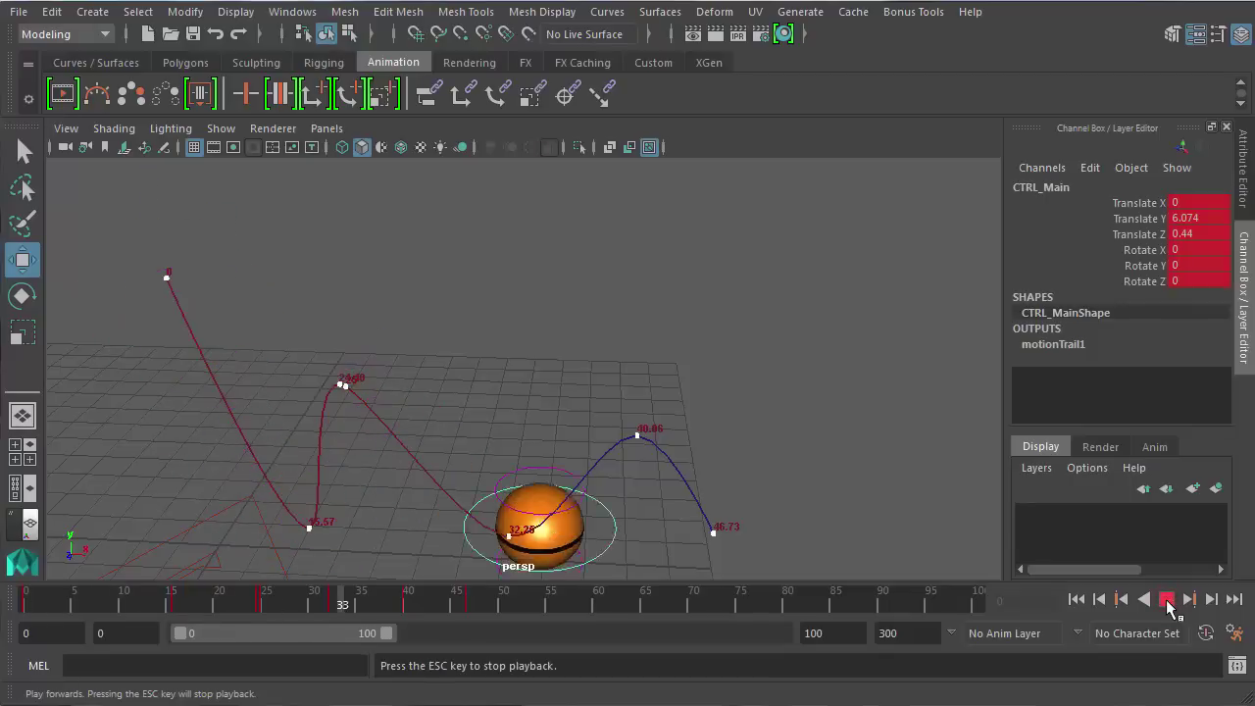
{"action": "left_click", "coordinate": [1167, 599]}
Delete the key at frame 25 and inspect the motion around it
{"action": "left_click_drag", "start_coordinate": [443, 601], "coordinate": [263, 606]}
{"action": "right_click", "coordinate": [262, 606]}
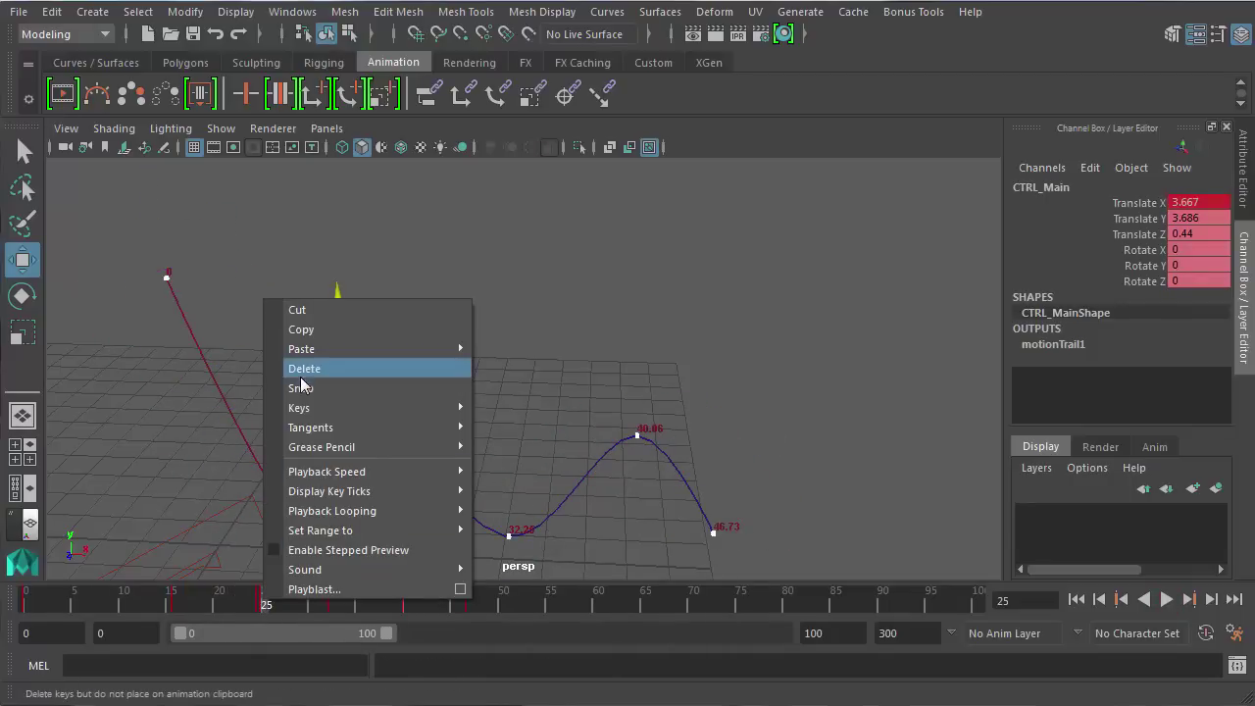
{"action": "left_click", "coordinate": [314, 310]}
{"action": "left_click", "coordinate": [258, 607]}
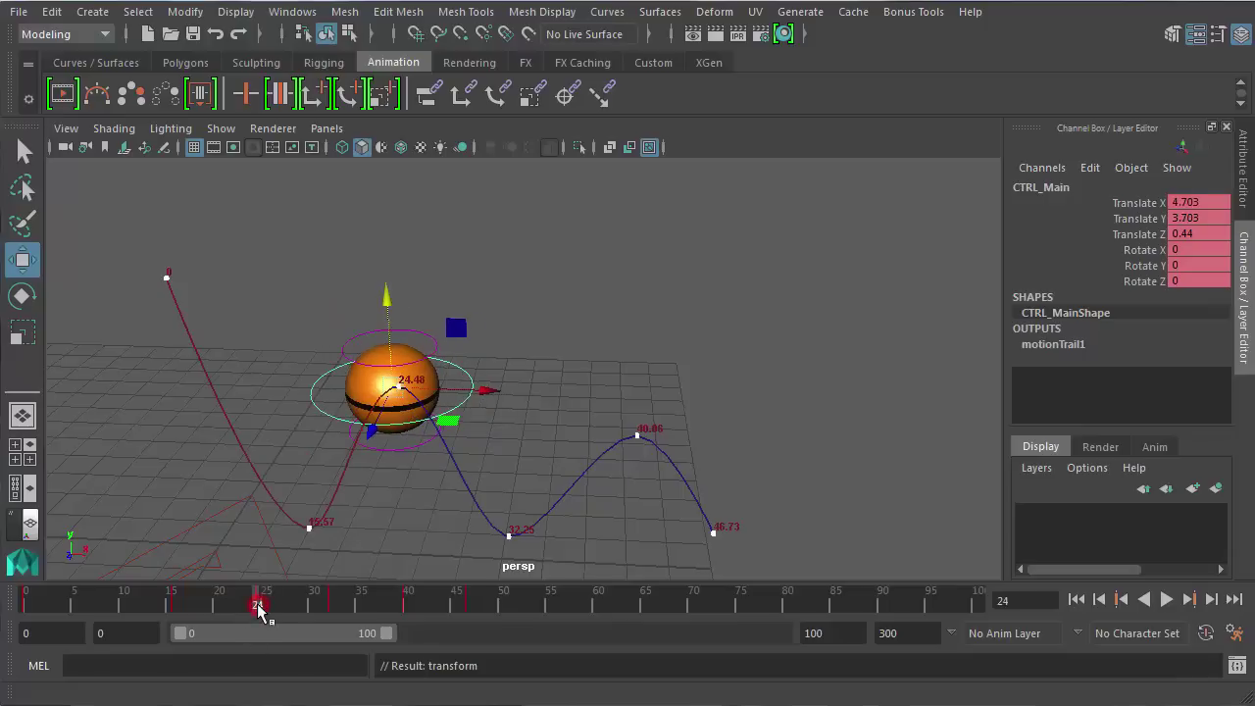
{"action": "left_click", "coordinate": [266, 602]}
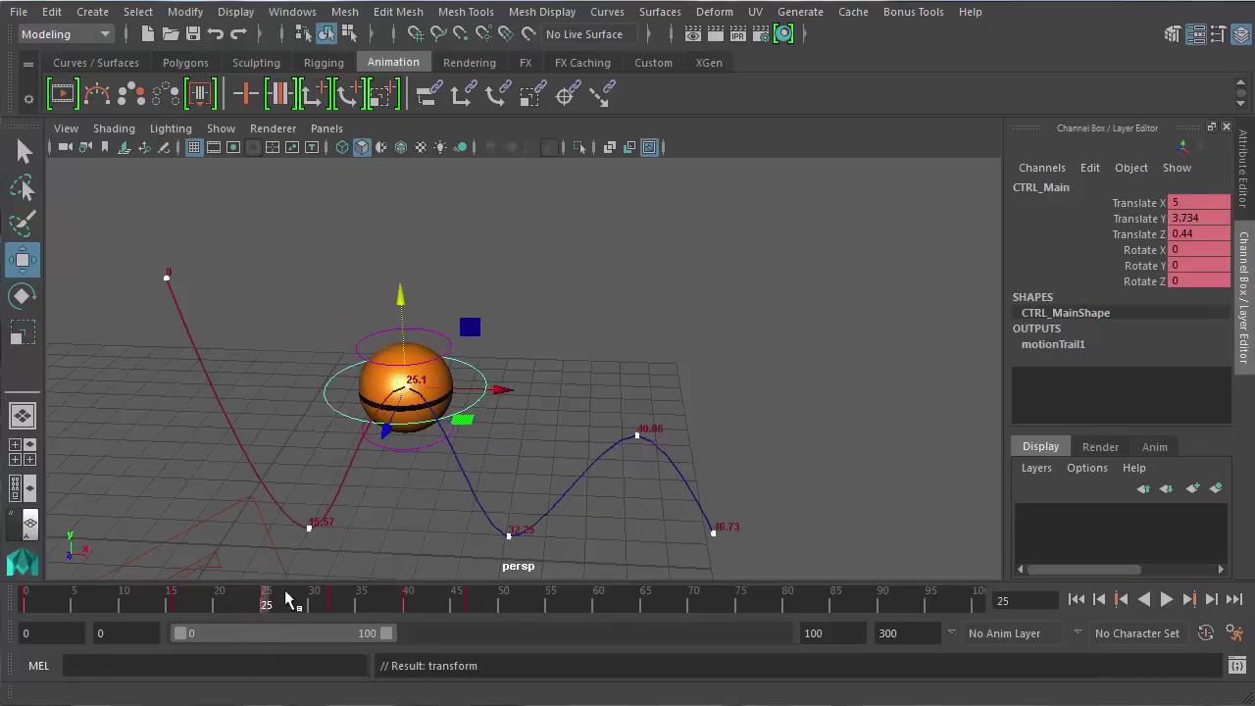
{"action": "left_click_drag", "start_coordinate": [266, 602], "coordinate": [263, 608]}
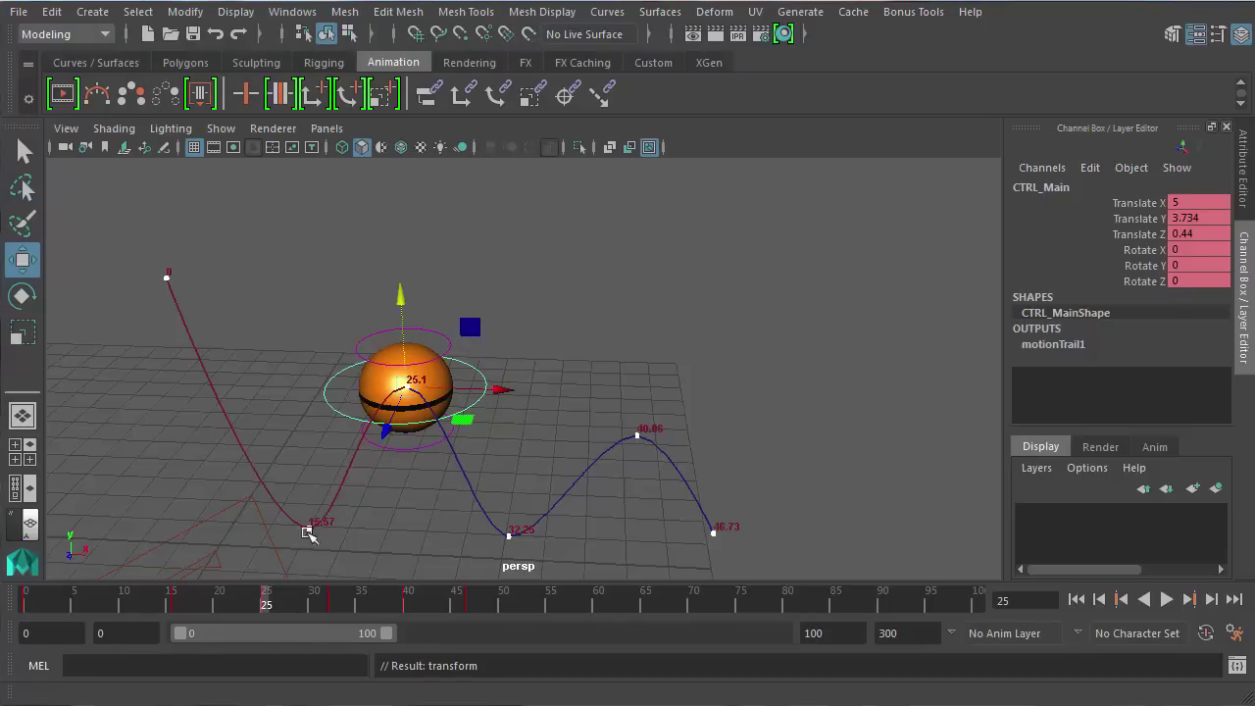
{"action": "left_click", "coordinate": [219, 604]}
{"action": "left_click", "coordinate": [220, 606]}
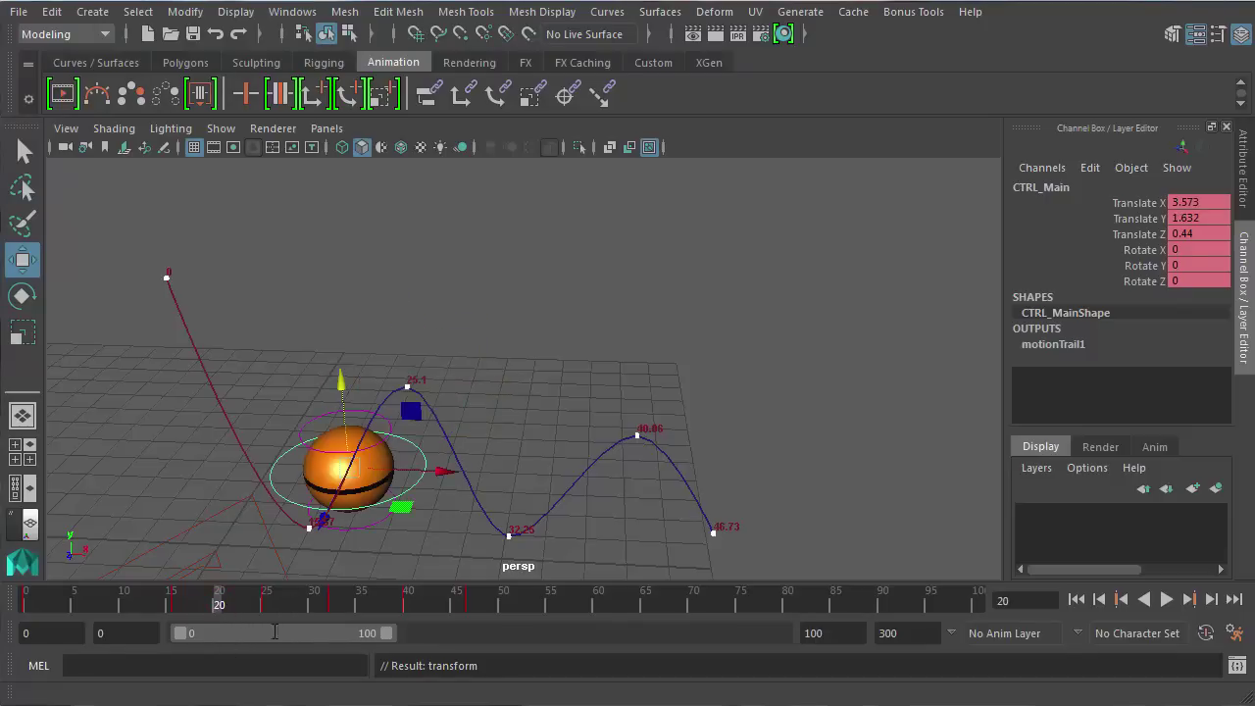
Key the ball nudged slightly right along X at frame 3
{"action": "left_click_drag", "start_coordinate": [186, 599], "coordinate": [33, 597]}
{"action": "key", "text": "alt+v"}
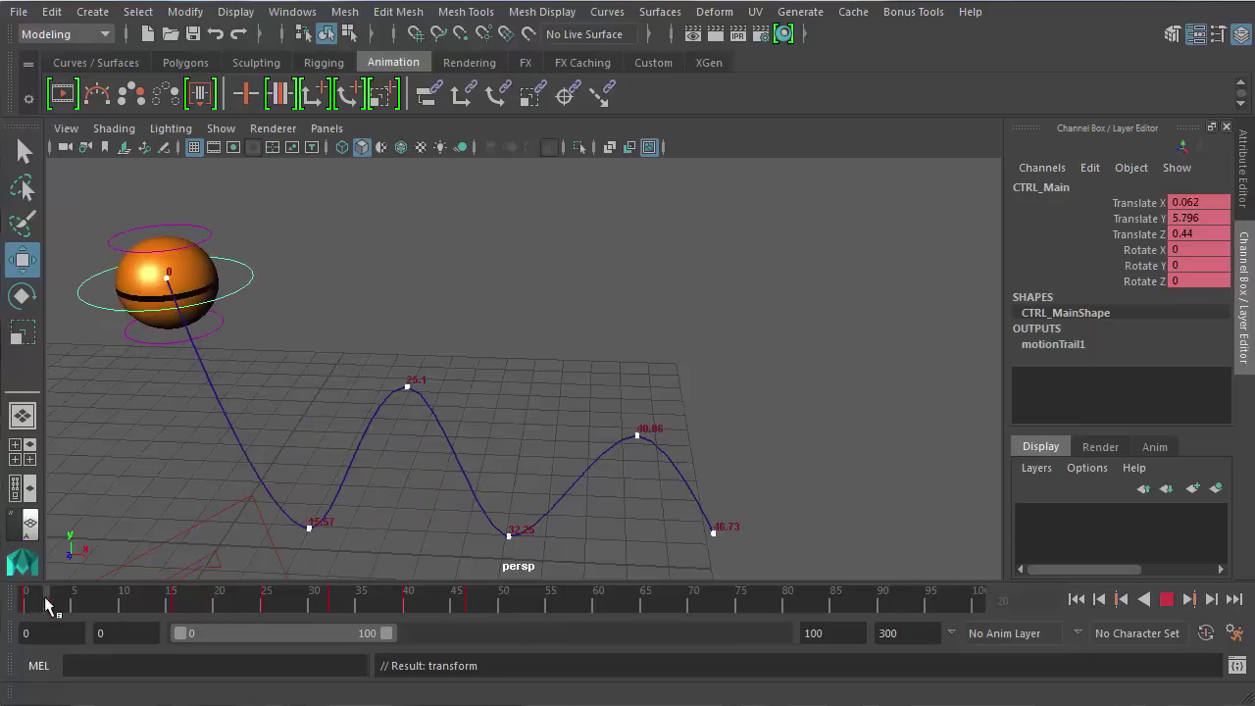
{"action": "left_click", "coordinate": [45, 613]}
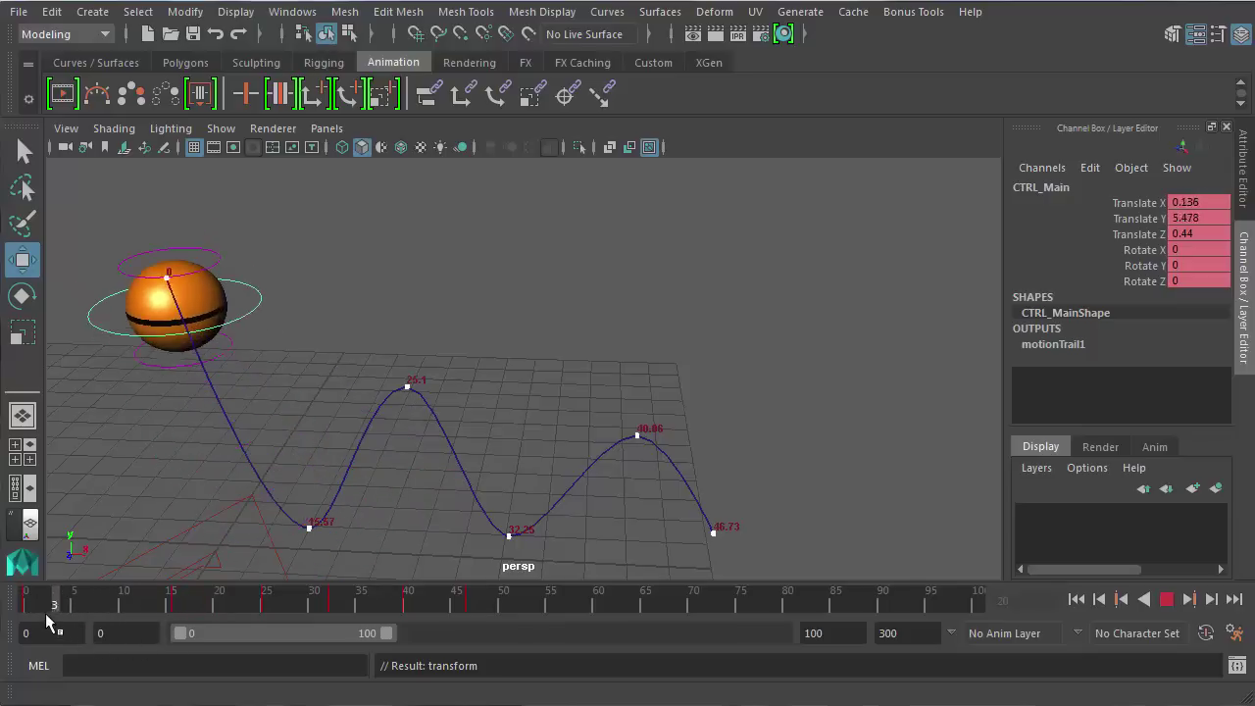
{"action": "key", "text": "alt+v"}
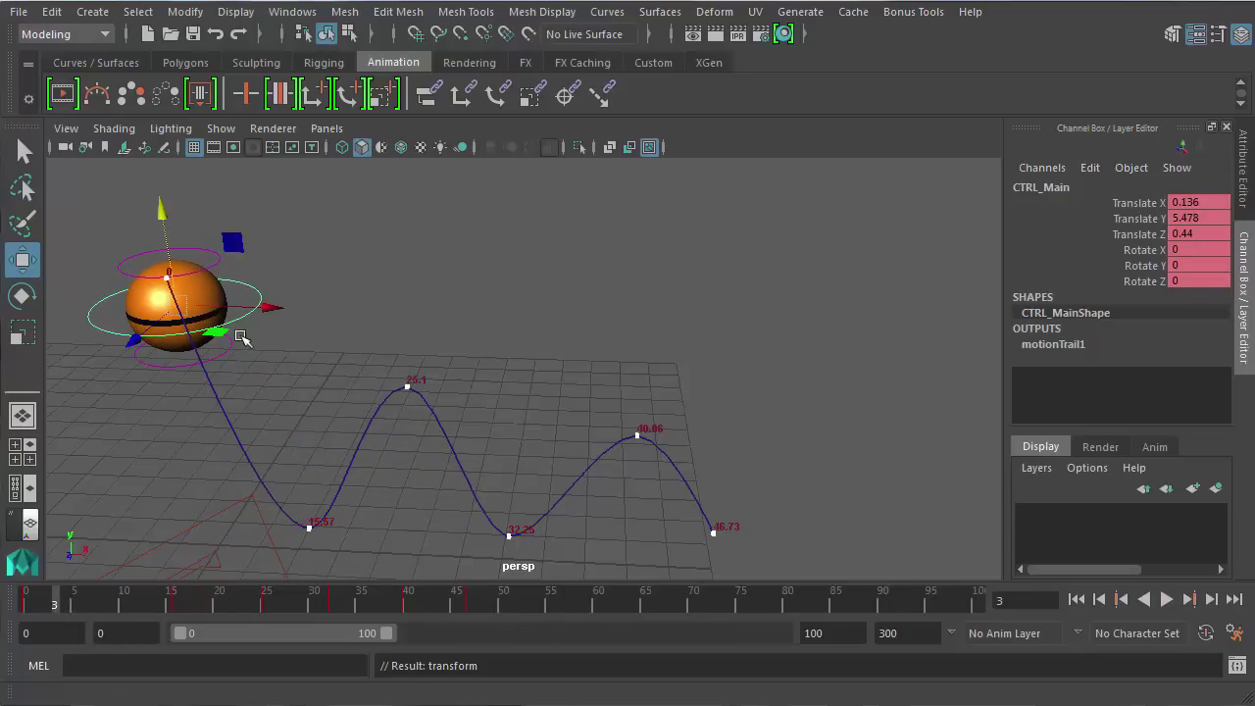
{"action": "left_click_drag", "start_coordinate": [251, 307], "coordinate": [283, 304]}
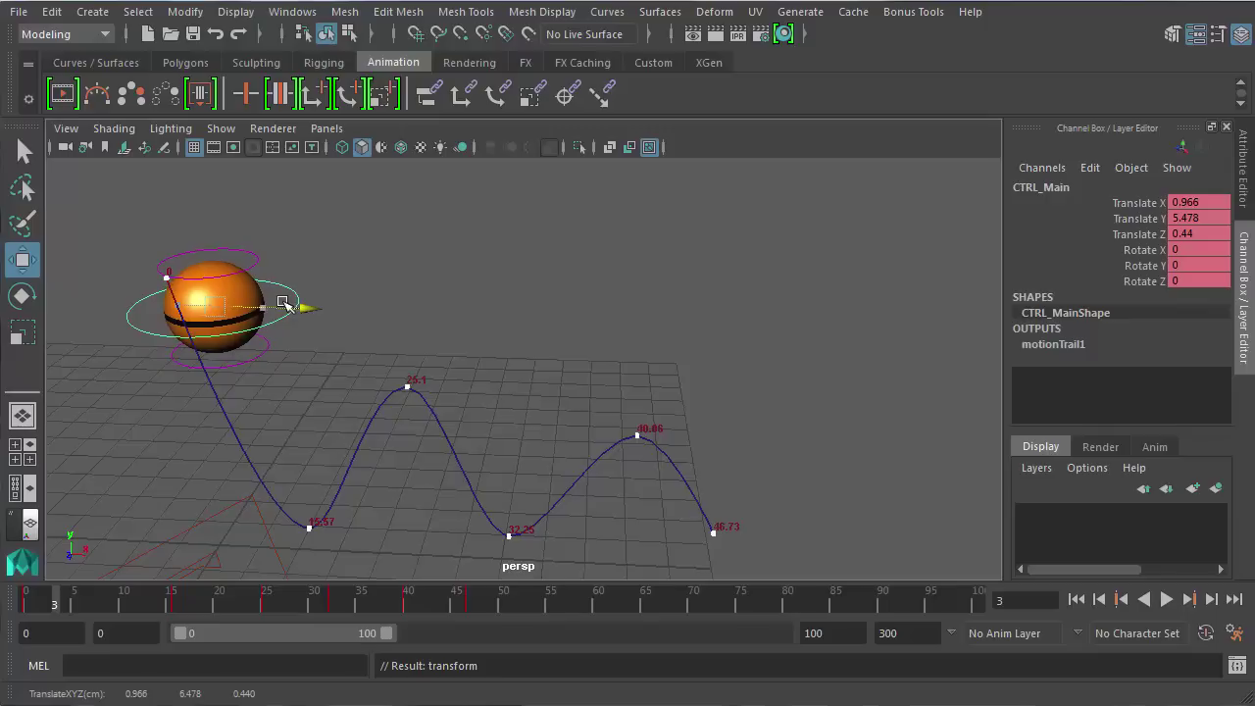
{"action": "key", "text": "s"}
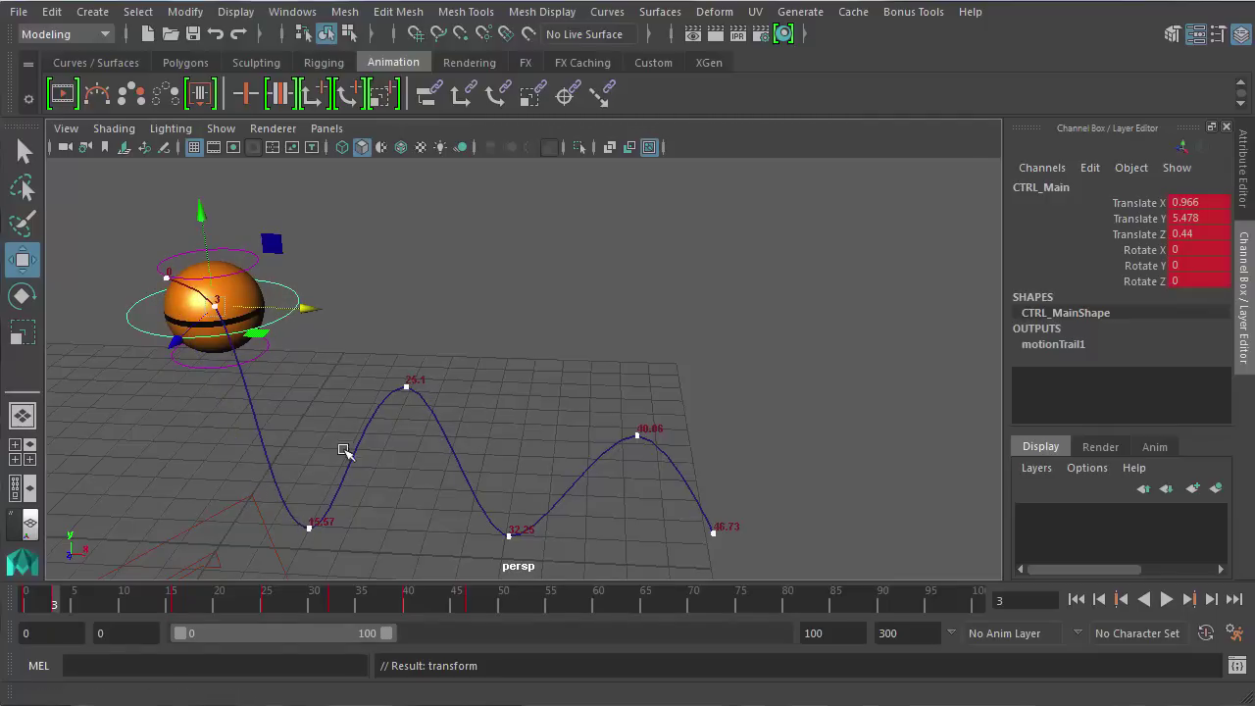
Key the ball nudged left at frame 23 and further right at frame 26
{"action": "left_click_drag", "start_coordinate": [205, 600], "coordinate": [247, 602]}
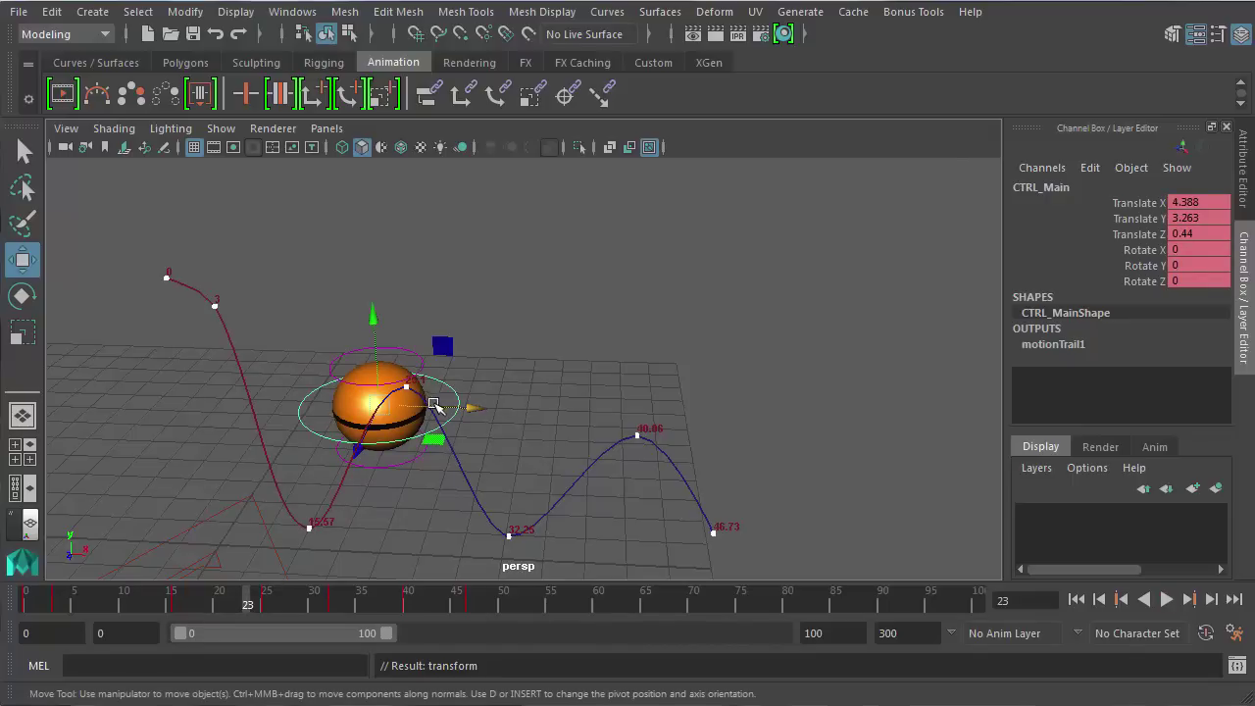
{"action": "left_click_drag", "start_coordinate": [461, 405], "coordinate": [428, 407]}
{"action": "key", "text": "s"}
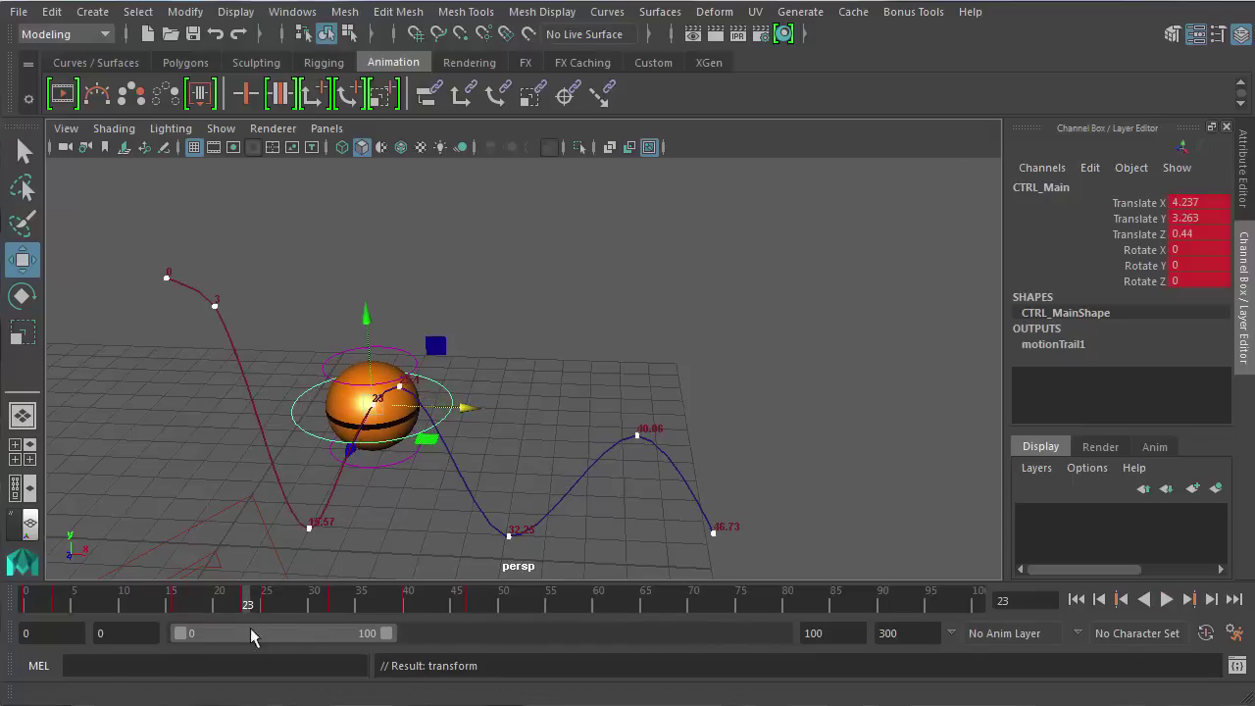
{"action": "left_click_drag", "start_coordinate": [248, 607], "coordinate": [276, 600]}
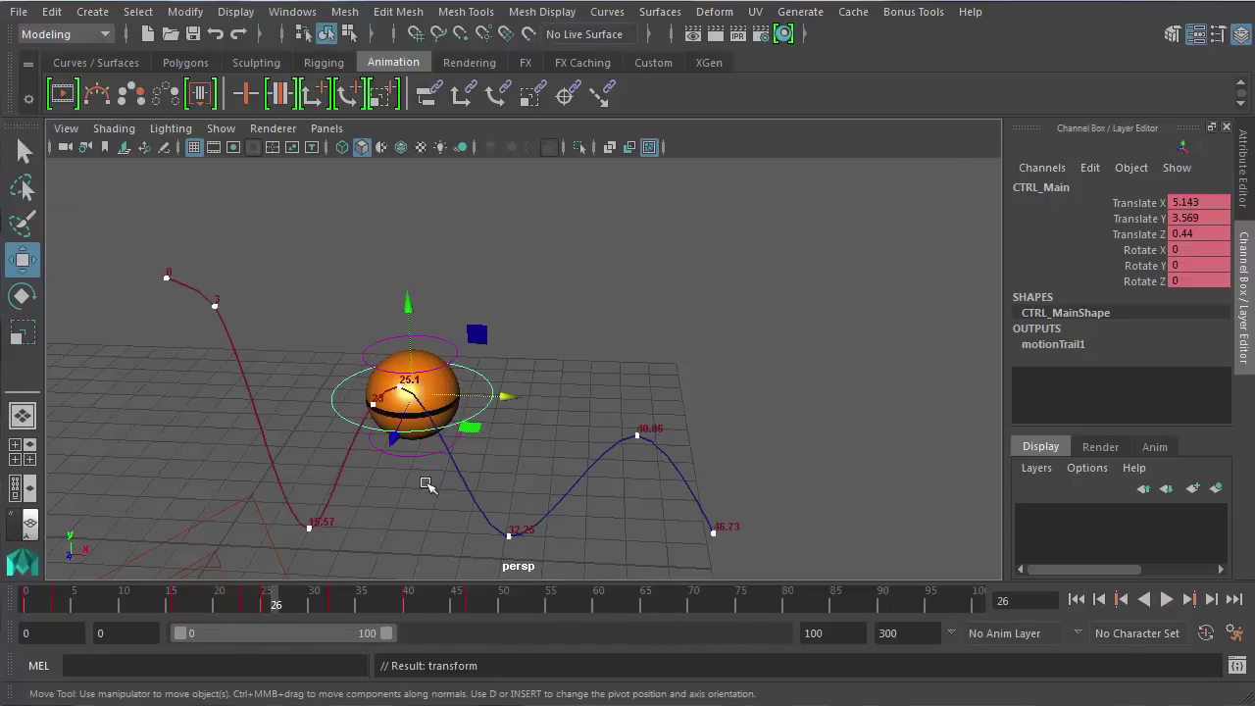
{"action": "left_click_drag", "start_coordinate": [471, 397], "coordinate": [488, 394]}
{"action": "key", "text": "s"}
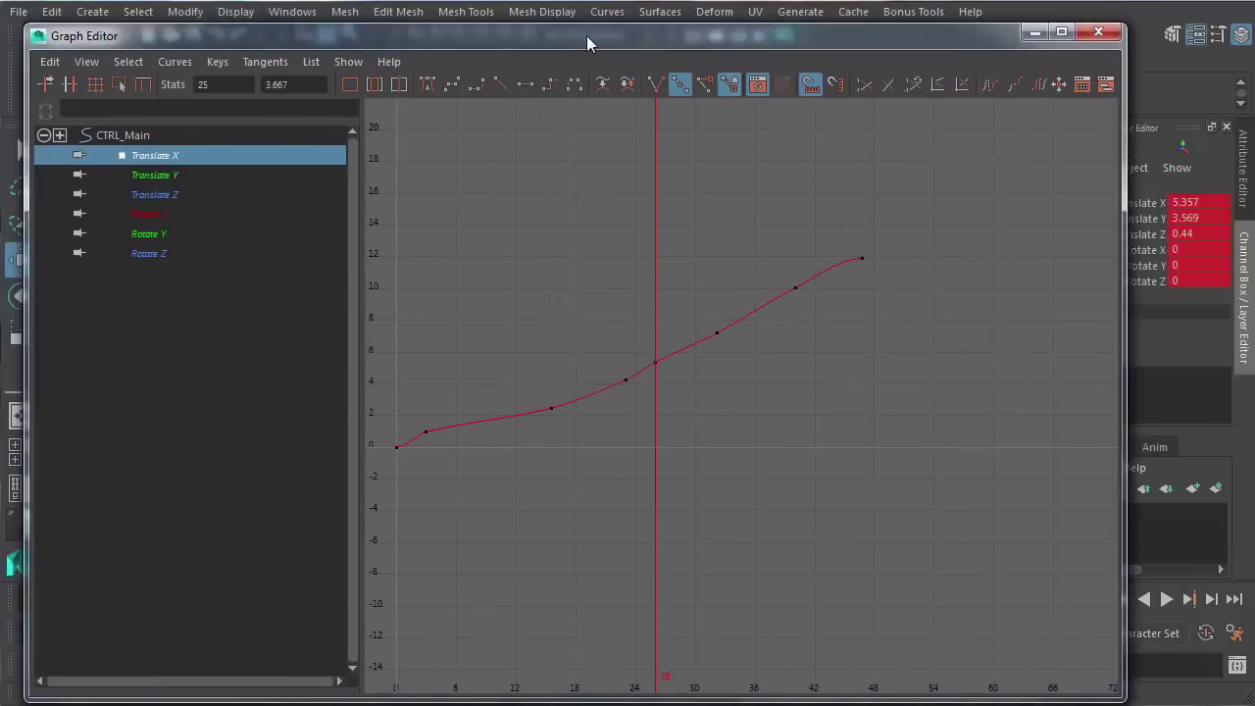
Show only CTRL_Main's Translate Y curve in the Graph Editor outliner
{"action": "left_click", "coordinate": [177, 167]}
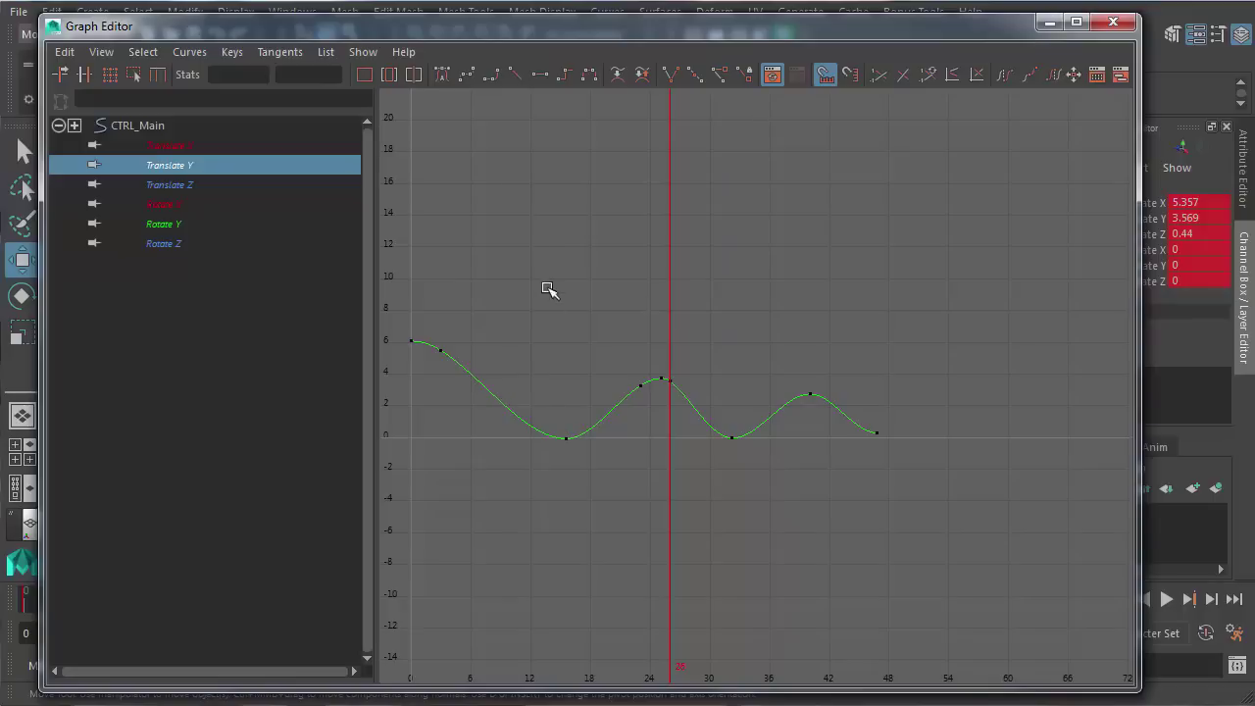
Give the contact keys at frames 15 and 32 linear tangents for sharp V bounces
{"action": "left_click_drag", "start_coordinate": [549, 431], "coordinate": [583, 469]}
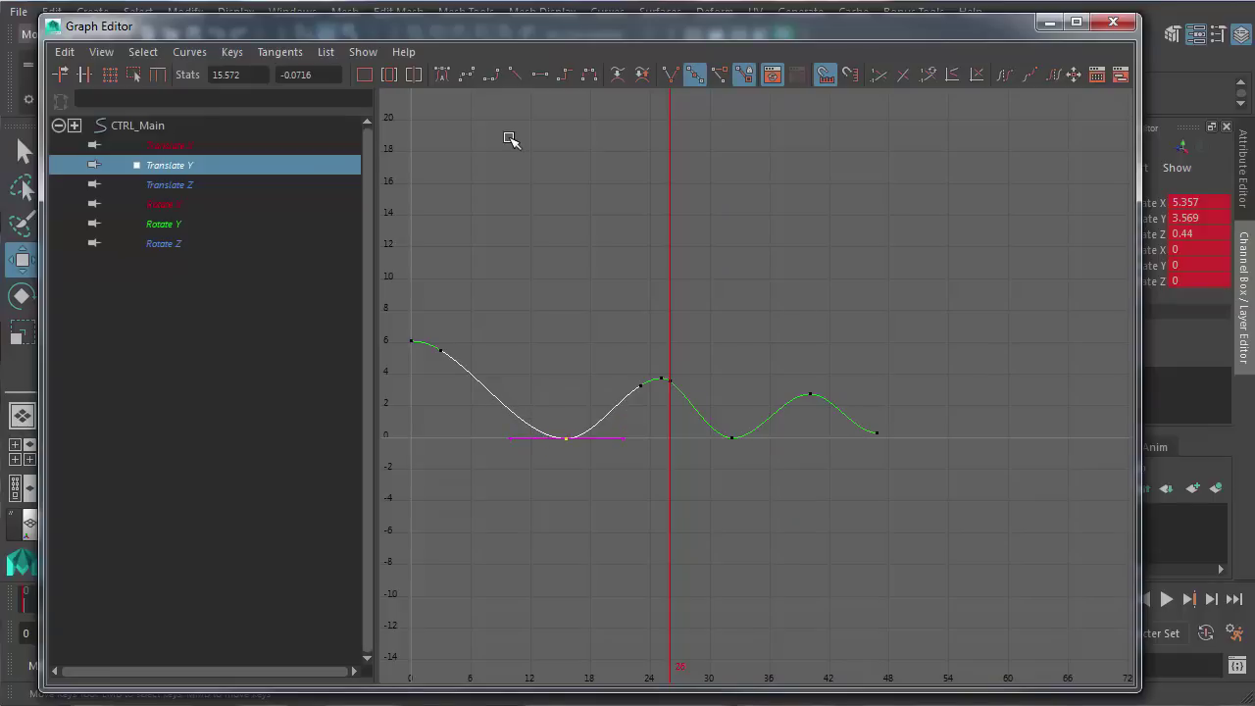
{"action": "left_click", "coordinate": [565, 439]}
{"action": "left_click", "coordinate": [514, 74]}
{"action": "left_click", "coordinate": [521, 408]}
{"action": "left_click_drag", "start_coordinate": [520, 408], "coordinate": [522, 410]}
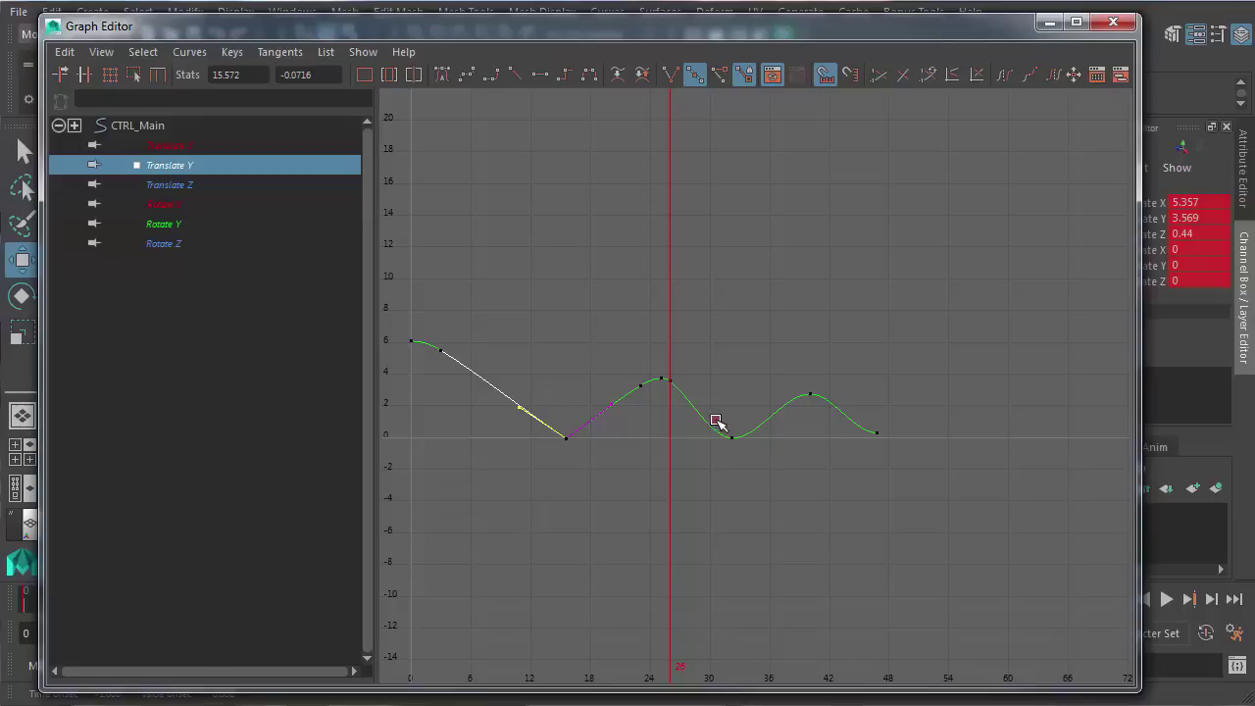
{"action": "left_click_drag", "start_coordinate": [716, 420], "coordinate": [737, 449]}
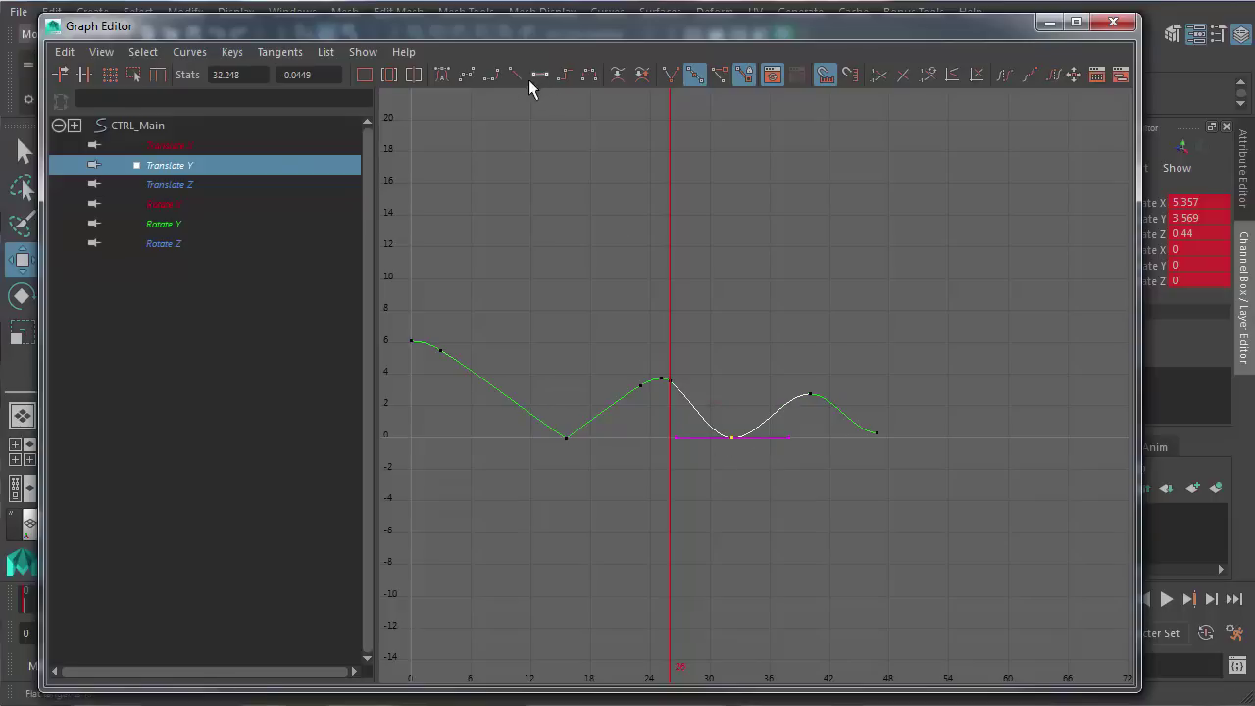
{"action": "left_click", "coordinate": [513, 74]}
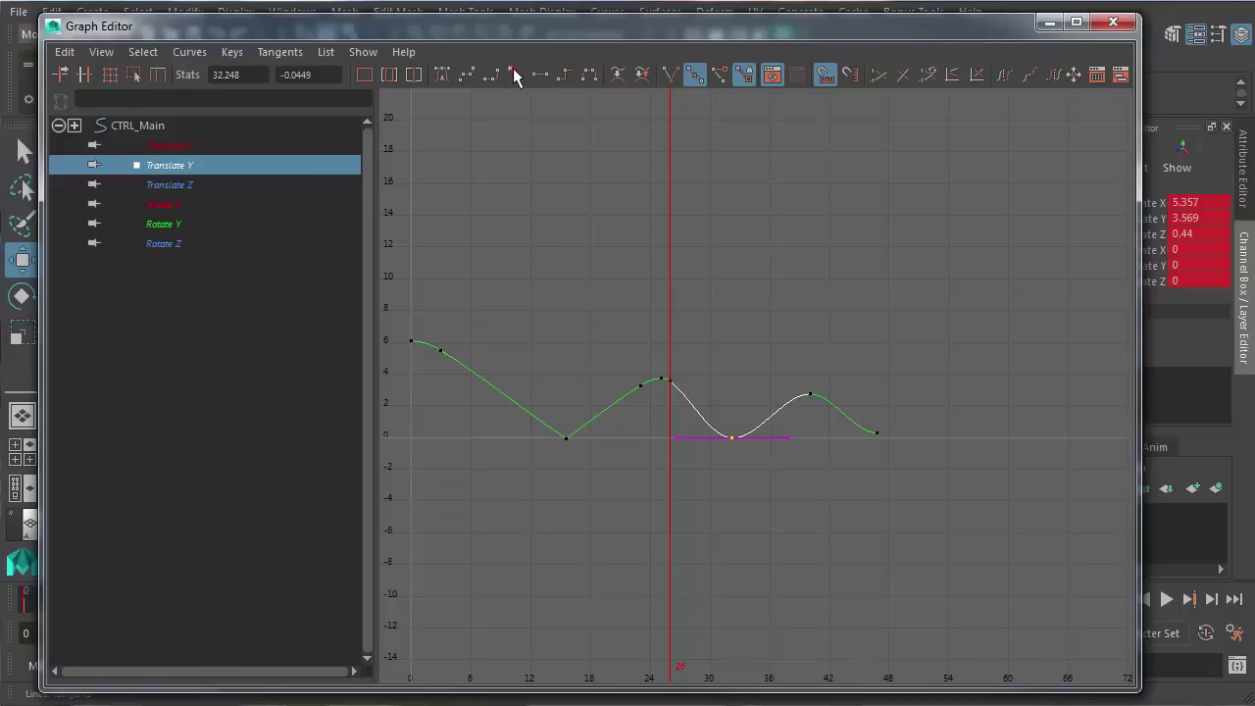
Nudge the keys near frames 23 and 26, then close the Graph Editor
{"action": "left_click", "coordinate": [642, 389]}
{"action": "mouse_move", "coordinate": [644, 392]}
{"action": "middle_mouse_down"}
{"action": "mouse_move", "coordinate": [625, 390]}
{"action": "mouse_move", "coordinate": [636, 390]}
{"action": "middle_mouse_up"}
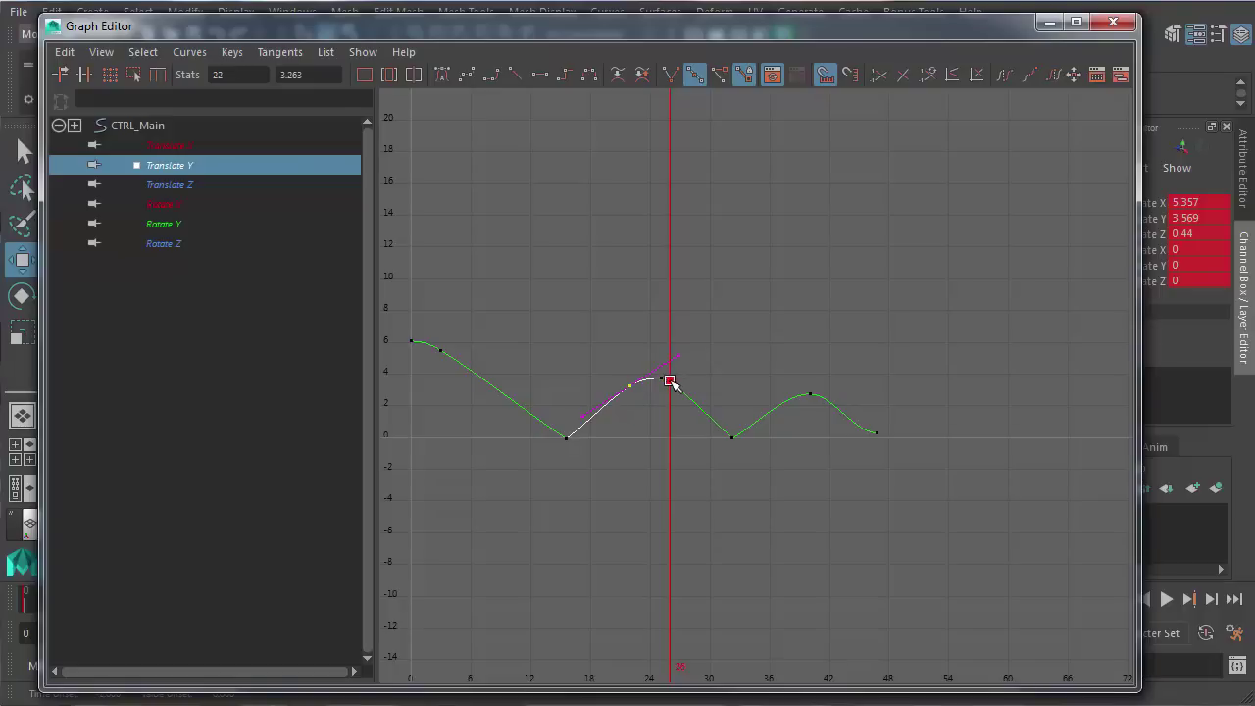
{"action": "left_click", "coordinate": [670, 381]}
{"action": "middle_click_drag", "start_coordinate": [673, 382], "coordinate": [683, 384]}
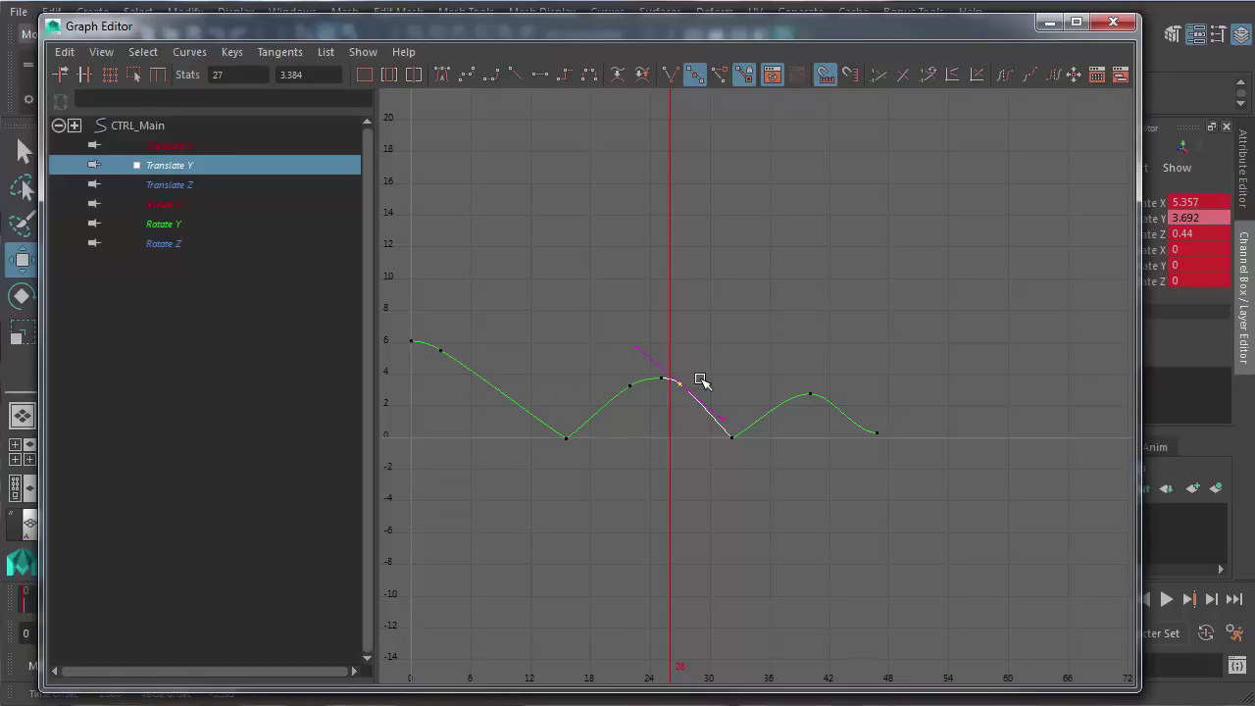
{"action": "left_click", "coordinate": [1049, 22]}
{"action": "left_click_drag", "start_coordinate": [212, 607], "coordinate": [26, 605]}
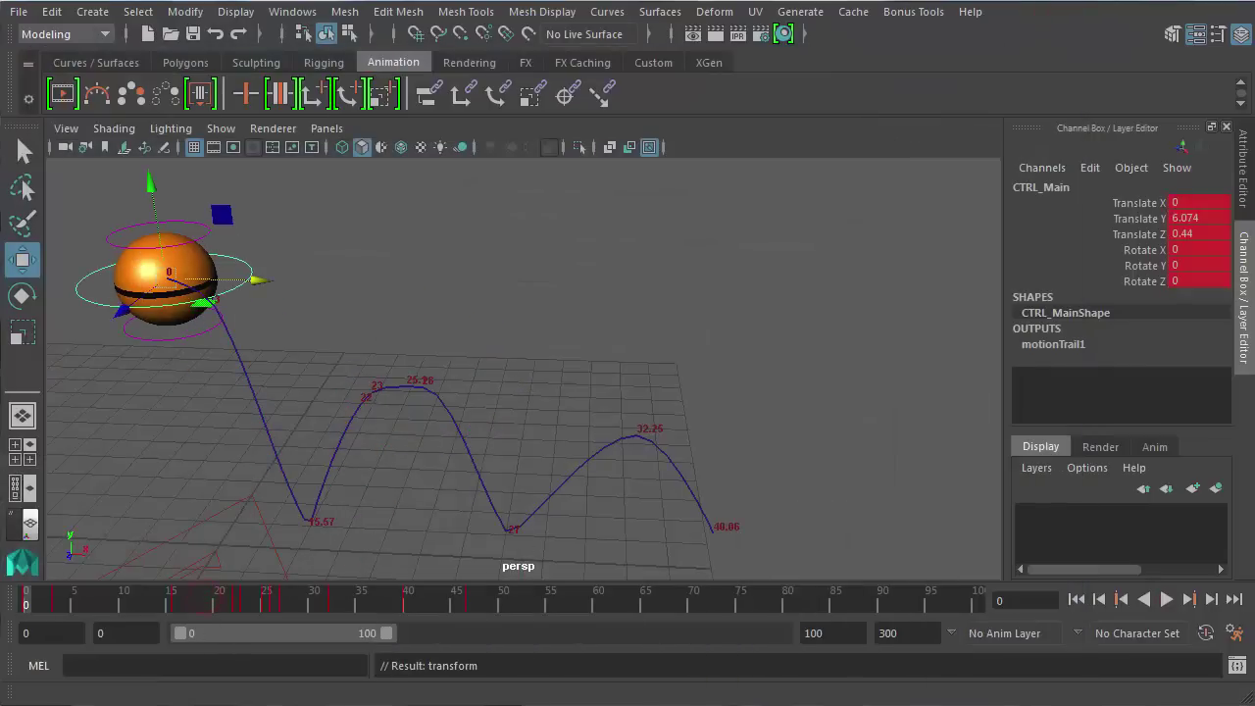
Slide the selected later keys three frames earlier during playback
{"action": "left_click", "coordinate": [1166, 599]}
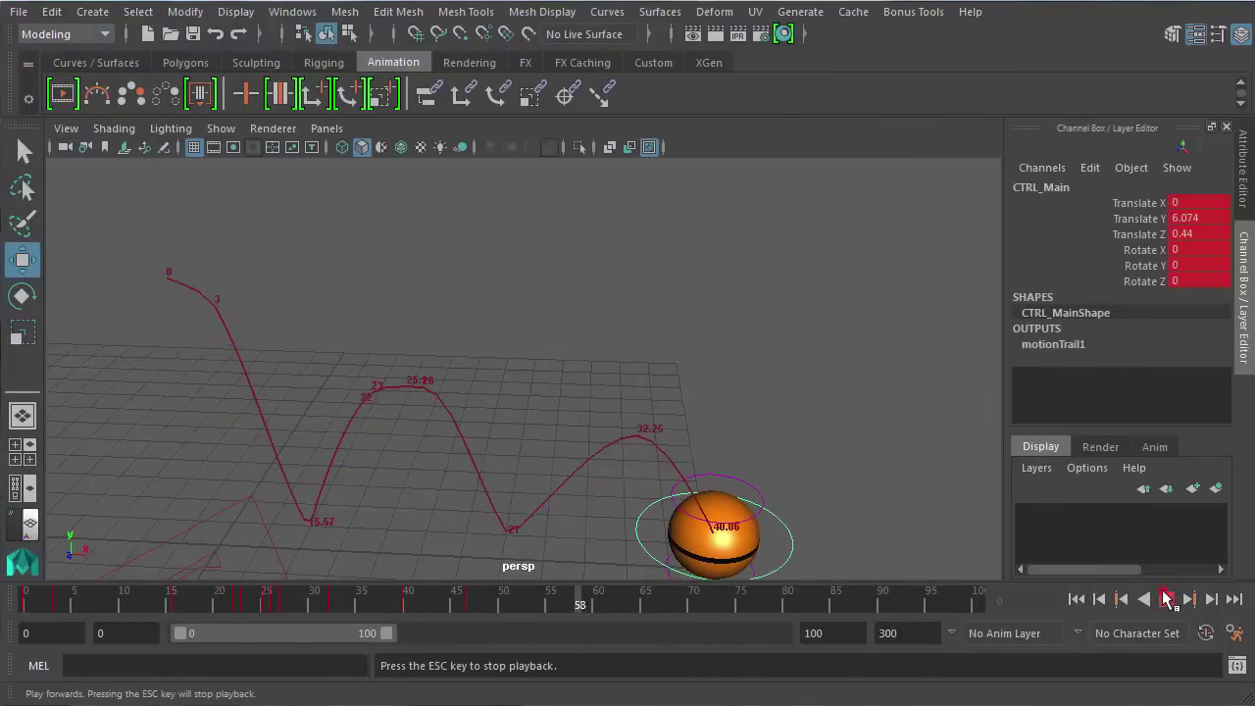
{"action": "left_click_drag", "start_coordinate": [393, 593], "coordinate": [479, 602]}
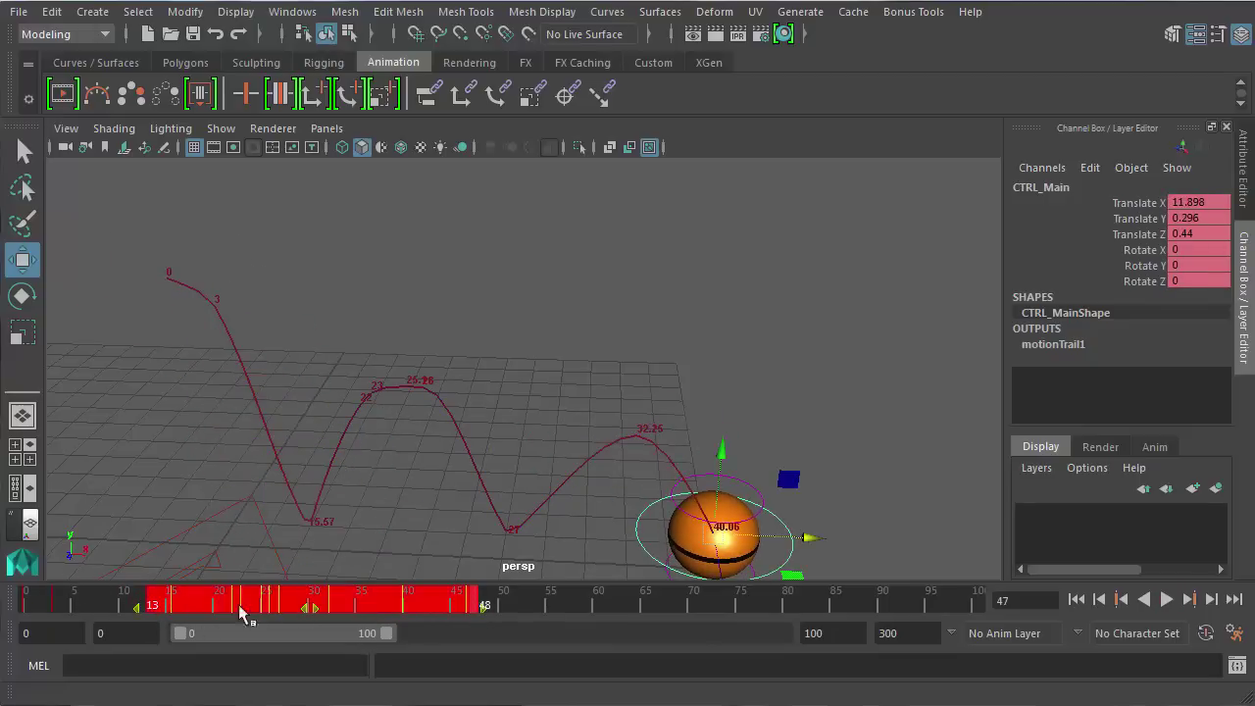
{"action": "key", "text": "alt+v"}
{"action": "left_click_drag", "start_coordinate": [300, 607], "coordinate": [285, 610]}
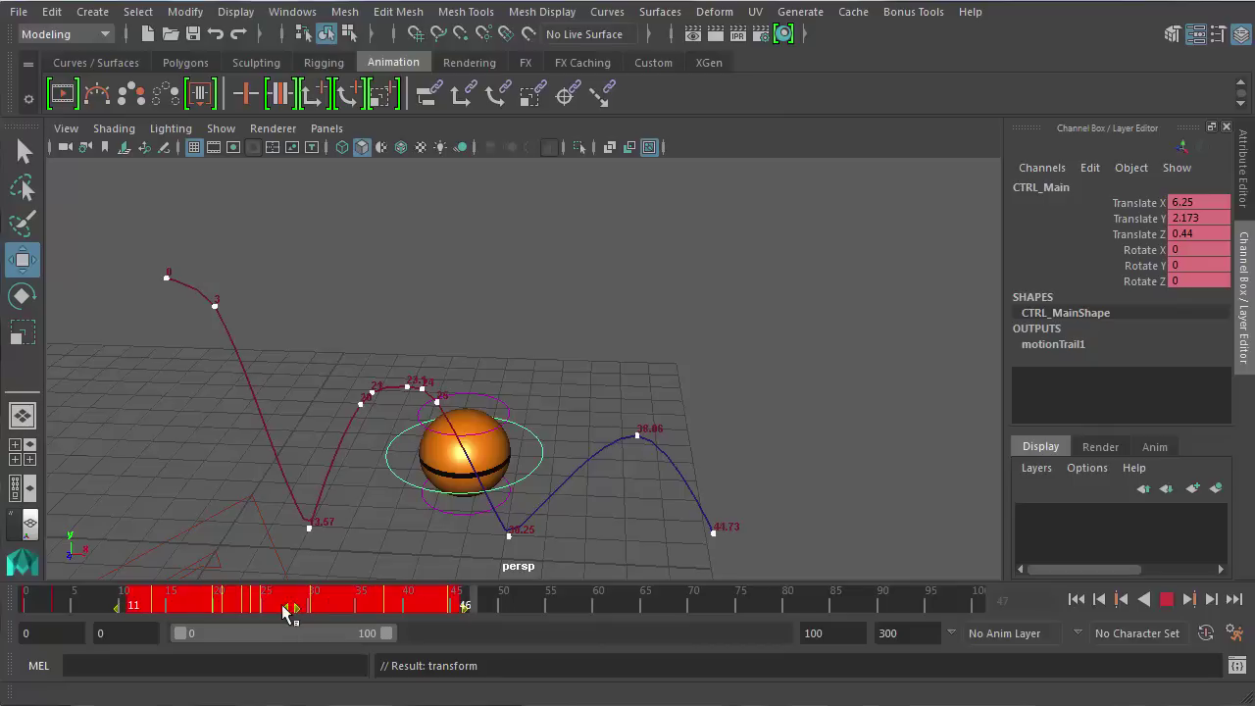
{"action": "key", "text": "alt+v"}
{"action": "left_click", "coordinate": [554, 608]}
Select the keys from frame 11 onward and slide them three frames earlier
{"action": "left_click_drag", "start_coordinate": [471, 599], "coordinate": [25, 599]}
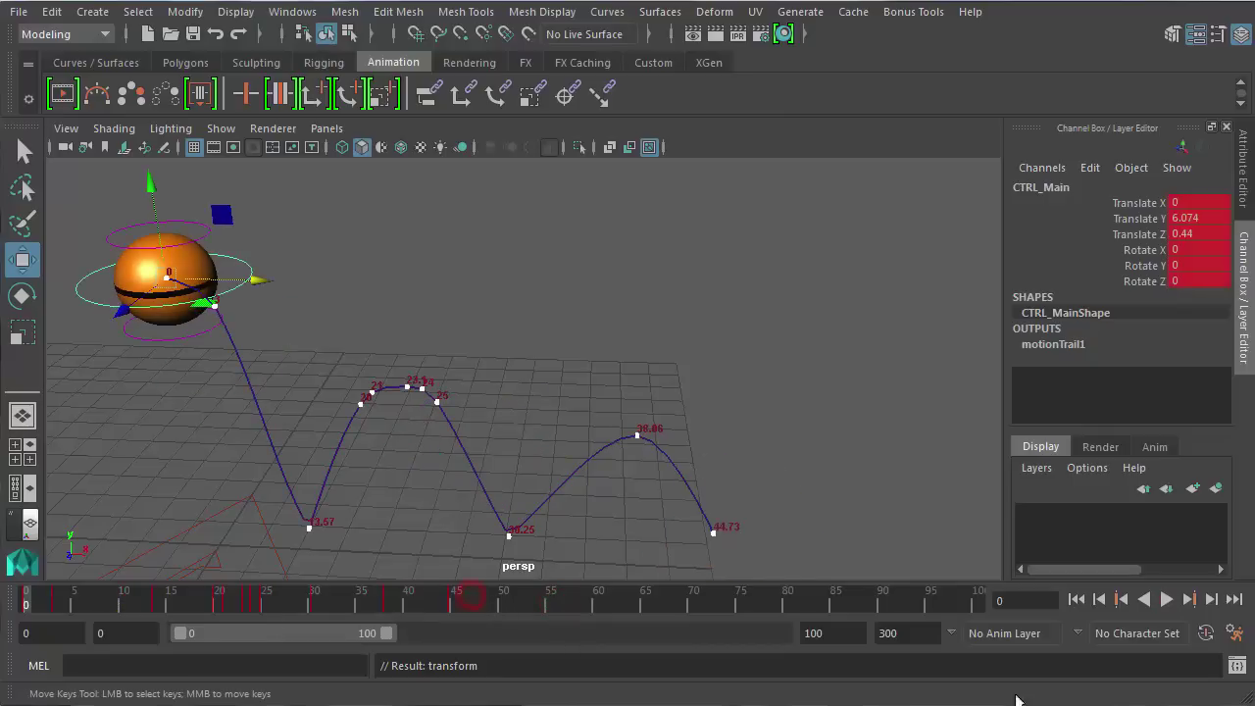
{"action": "left_click", "coordinate": [1167, 599]}
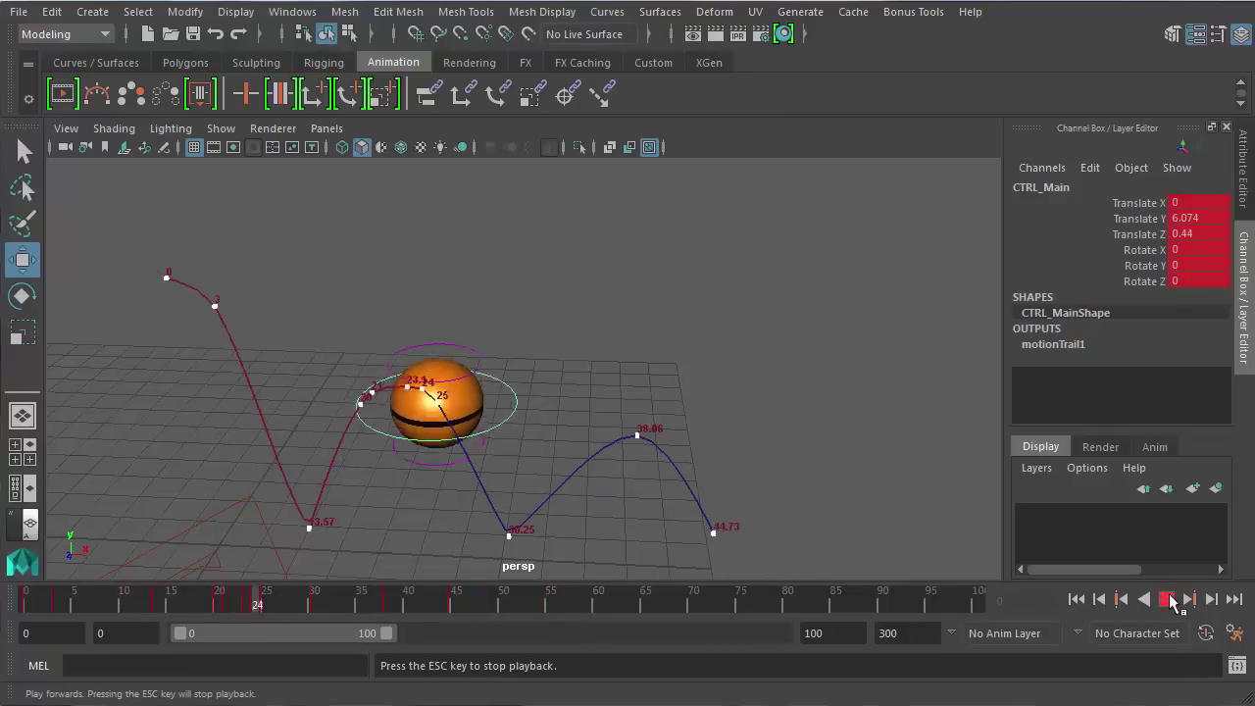
{"action": "left_click", "coordinate": [1174, 602]}
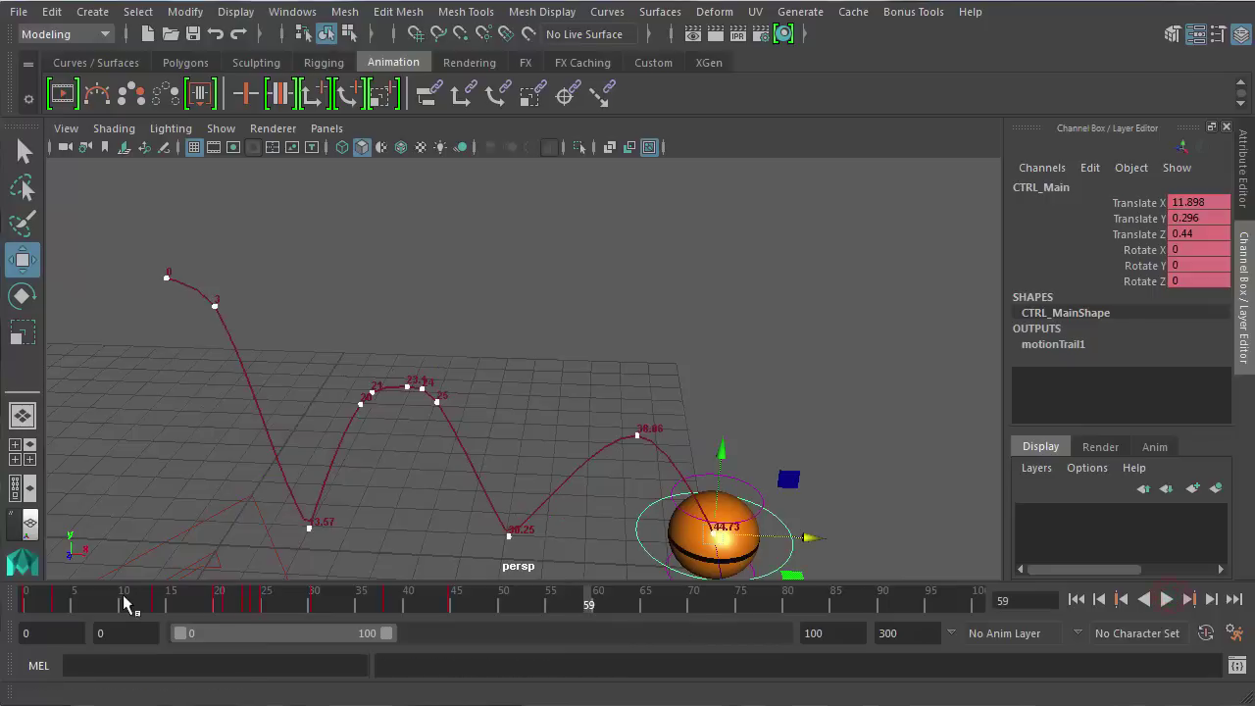
{"action": "left_click_drag", "start_coordinate": [131, 602], "coordinate": [475, 602], "text": "shift"}
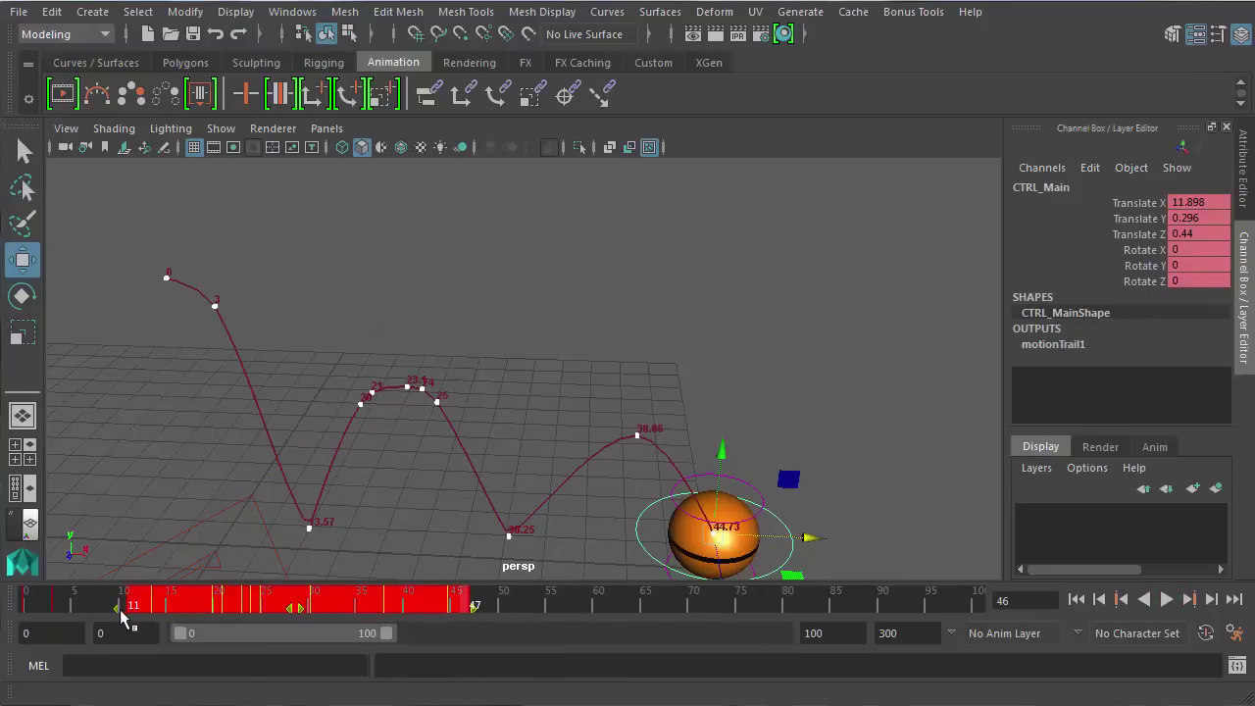
{"action": "left_click_drag", "start_coordinate": [287, 607], "coordinate": [264, 605]}
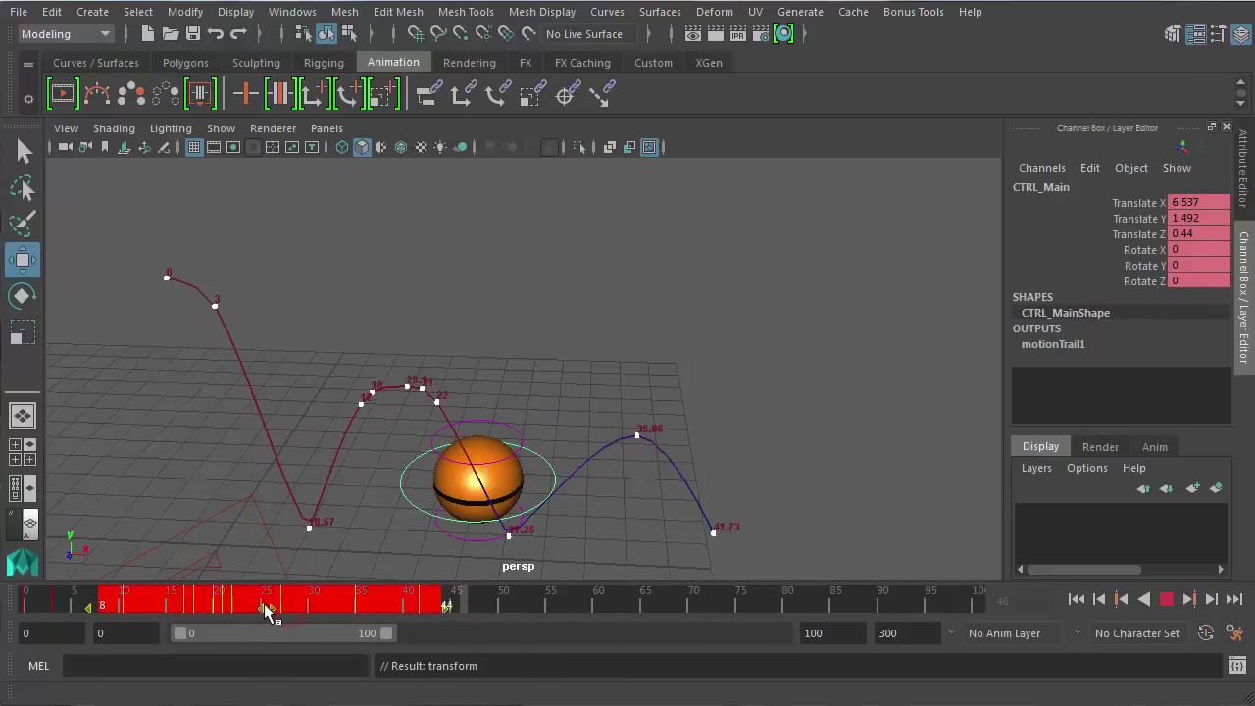
{"action": "left_click", "coordinate": [523, 604]}
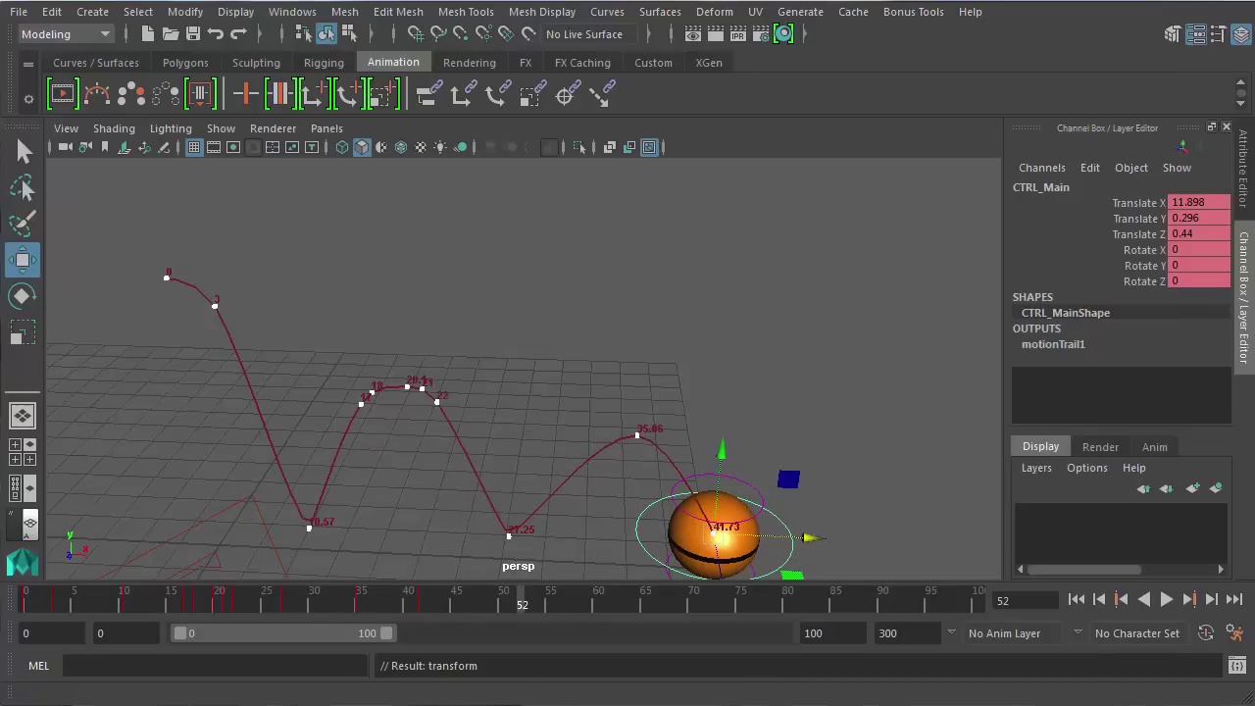
Tumble the view and stop at frame 33 with CTRL_Main selected
{"action": "left_click_drag", "start_coordinate": [482, 499], "coordinate": [507, 463], "text": "alt"}
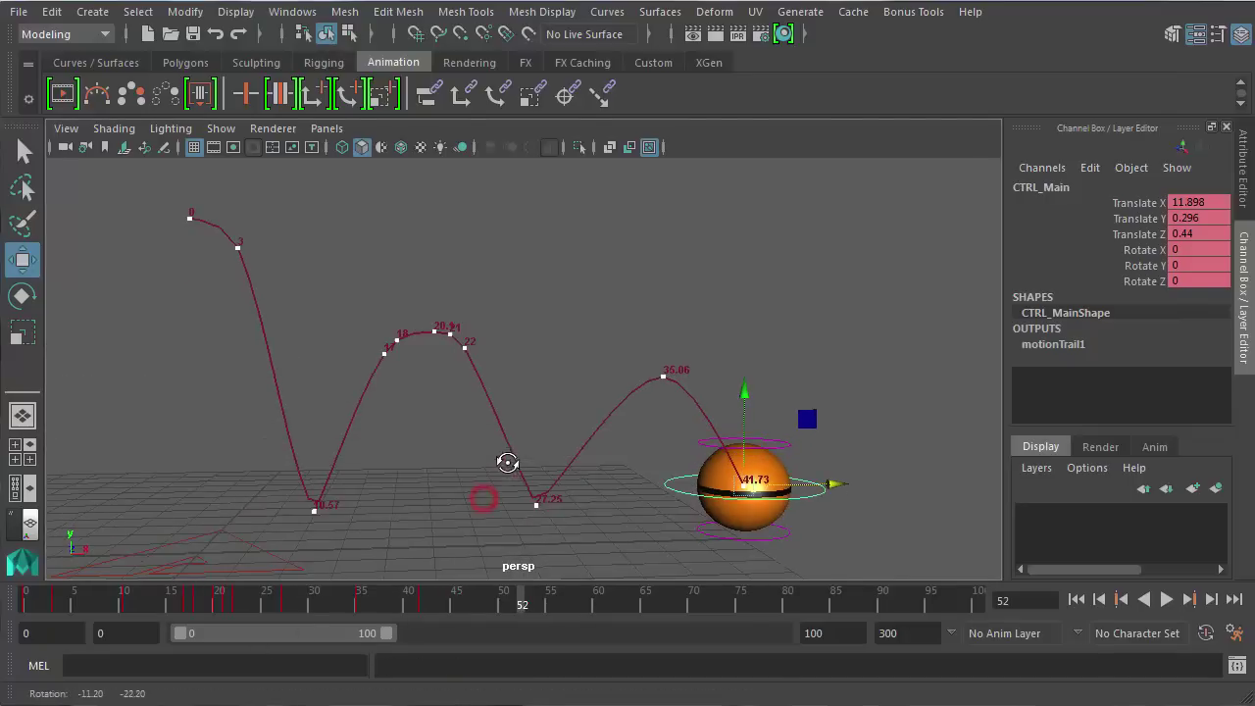
{"action": "left_click", "coordinate": [357, 578]}
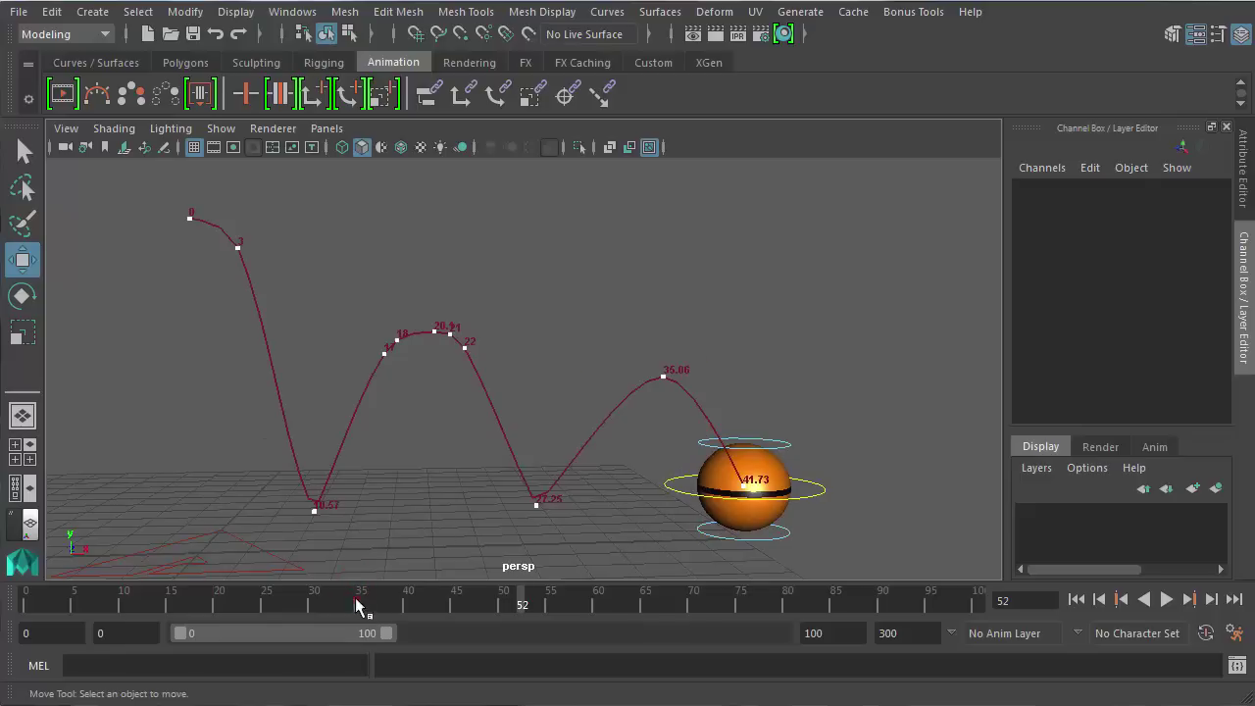
{"action": "left_click", "coordinate": [335, 601]}
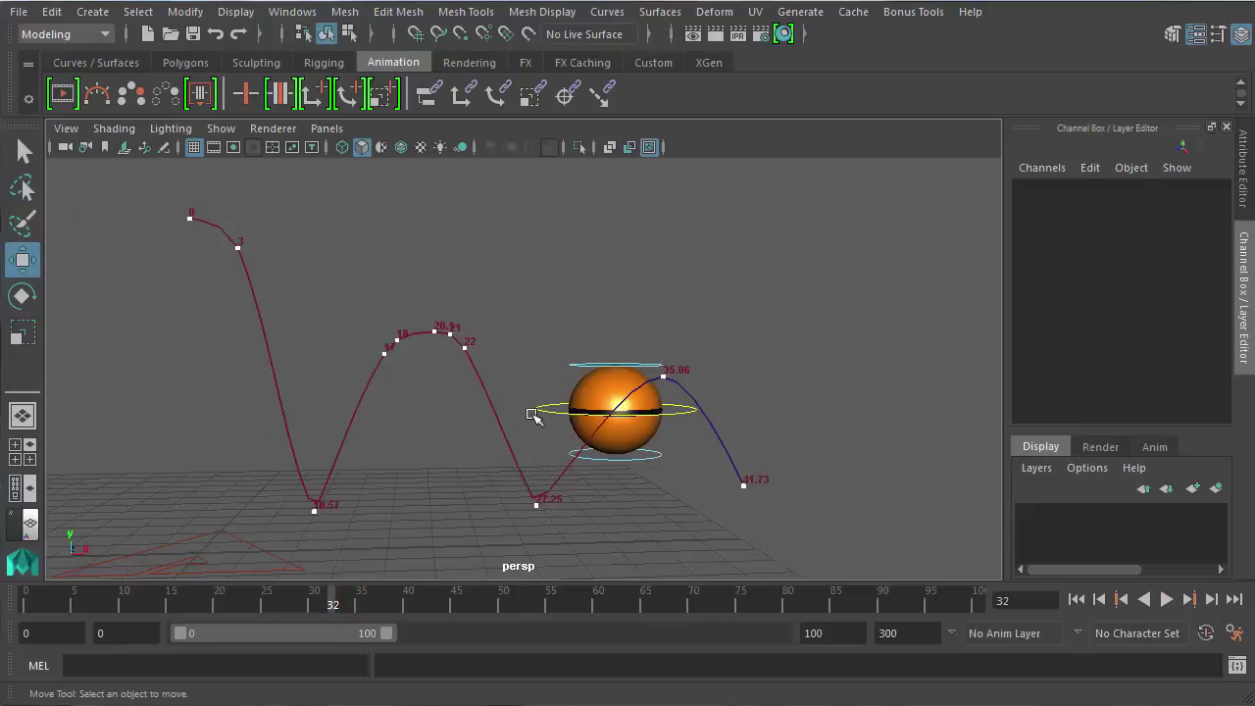
{"action": "left_click", "coordinate": [541, 410]}
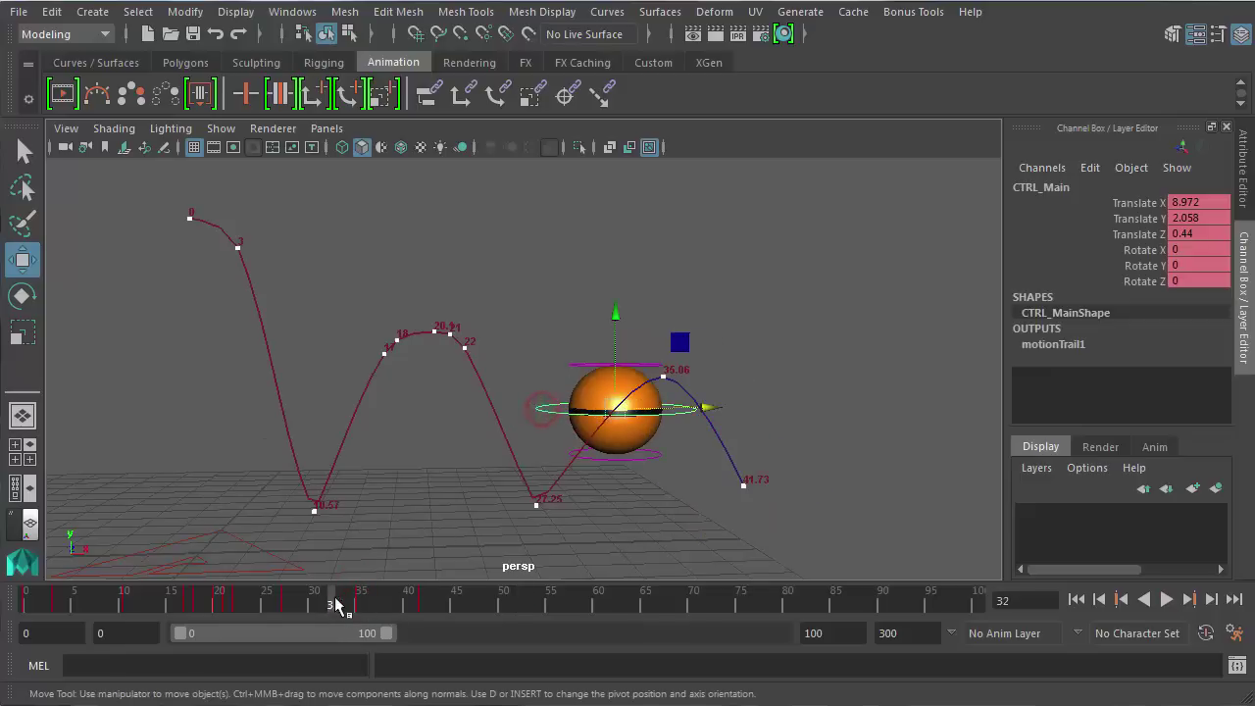
{"action": "key", "text": "alt+v"}
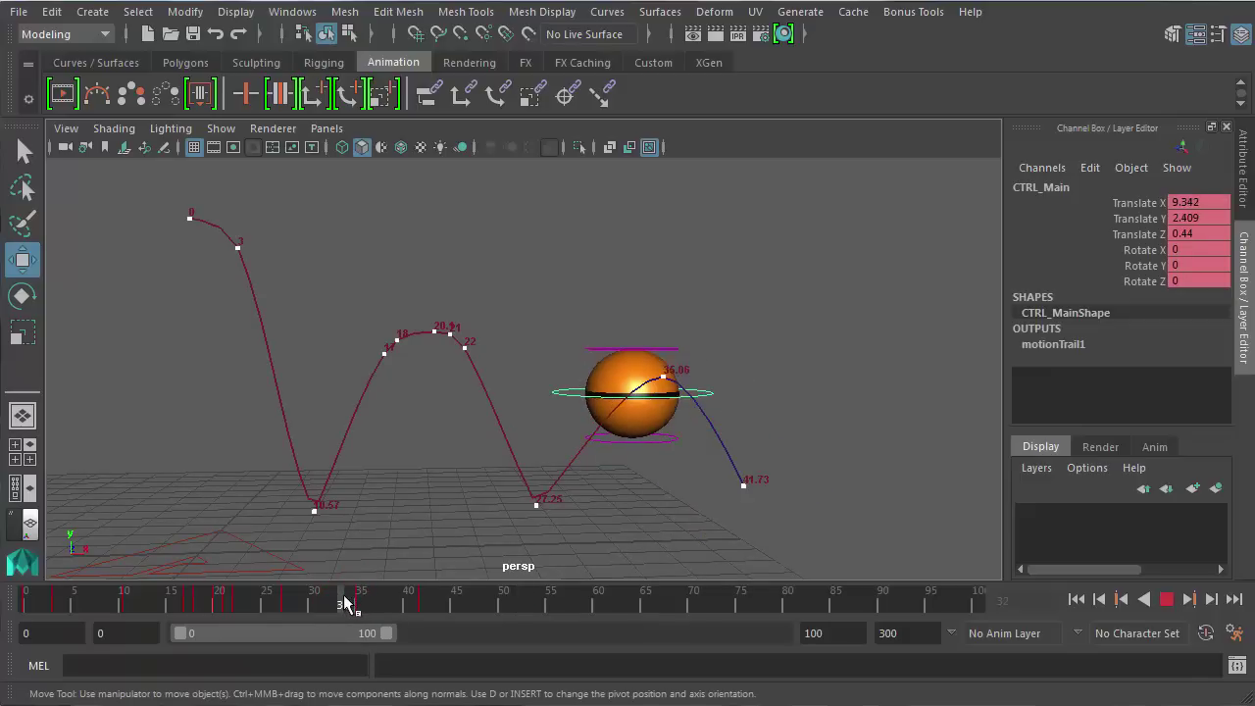
{"action": "key", "text": "alt+v"}
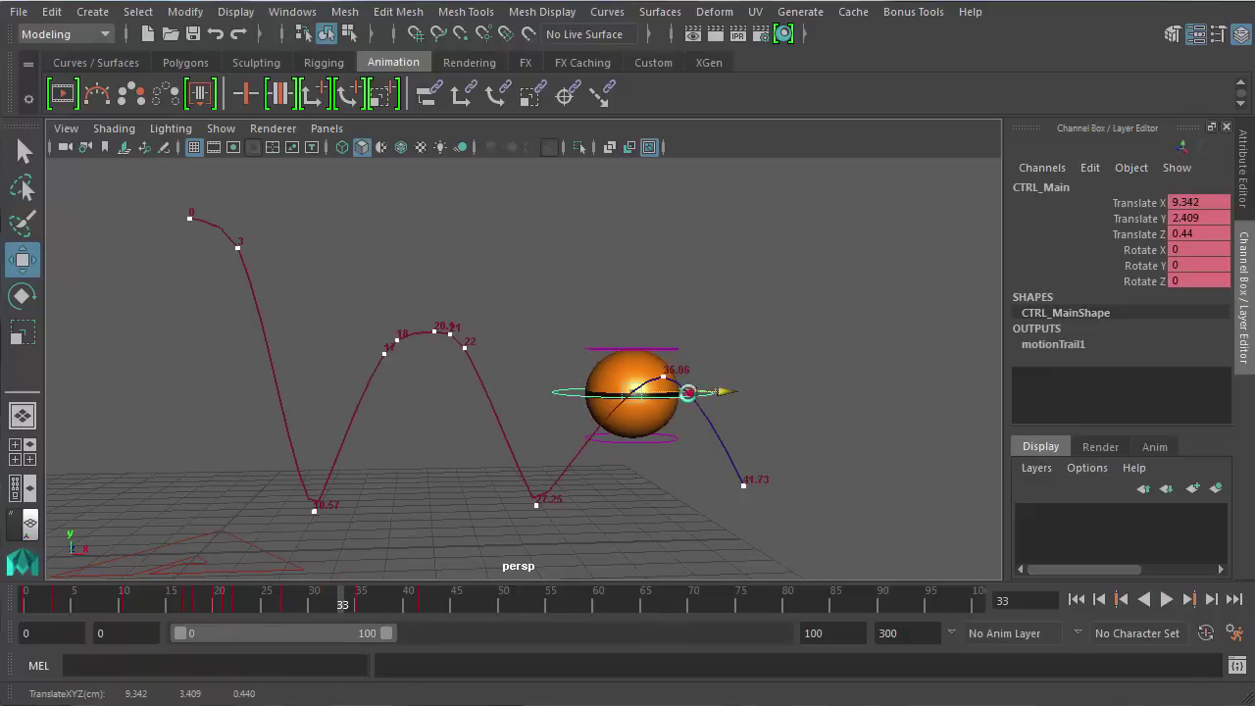
Key the ball slightly back in X and up at frame 33, then replay the bounce
{"action": "left_click_drag", "start_coordinate": [692, 395], "coordinate": [681, 402]}
{"action": "key", "text": "s"}
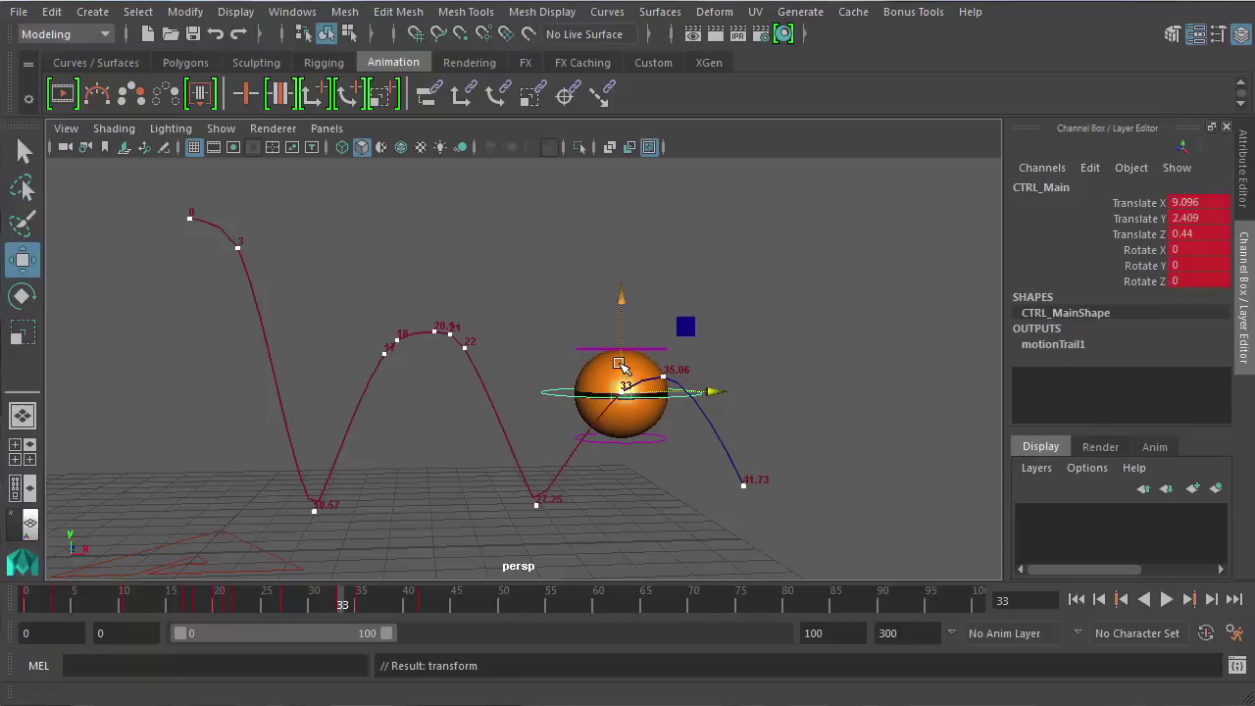
{"action": "left_click_drag", "start_coordinate": [620, 364], "coordinate": [620, 362]}
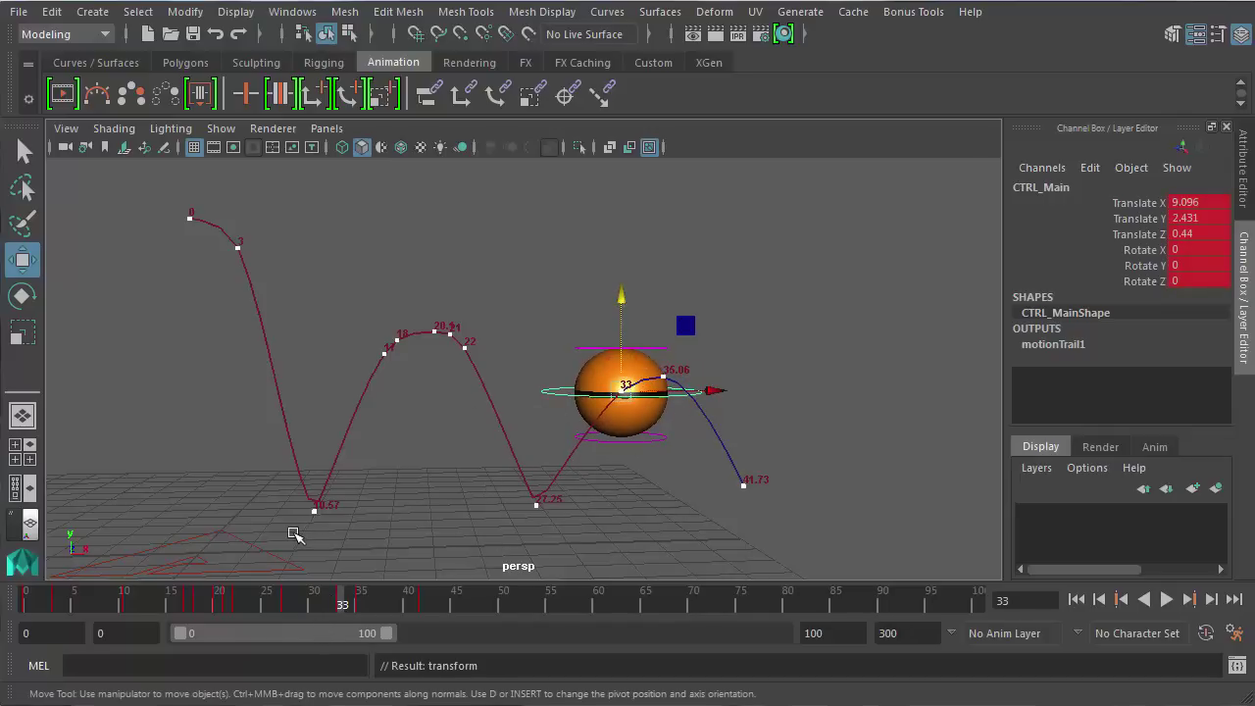
{"action": "left_click_drag", "start_coordinate": [147, 605], "coordinate": [25, 605]}
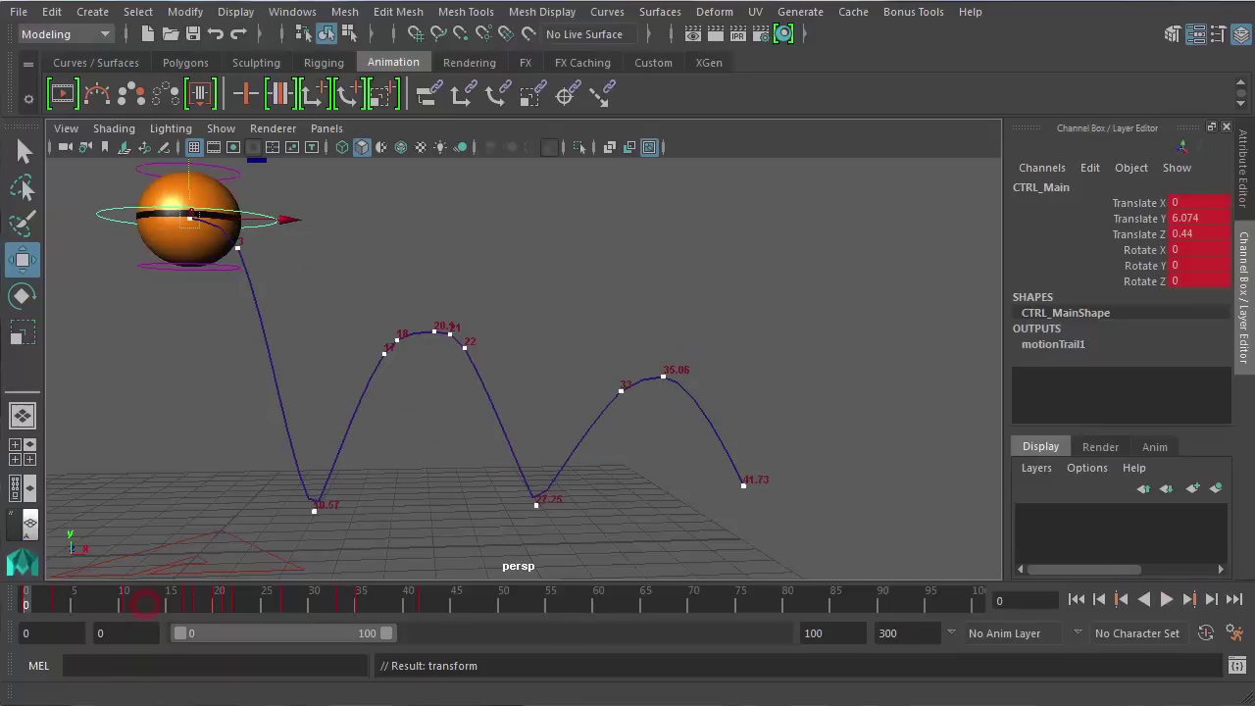
{"action": "left_click", "coordinate": [1167, 600]}
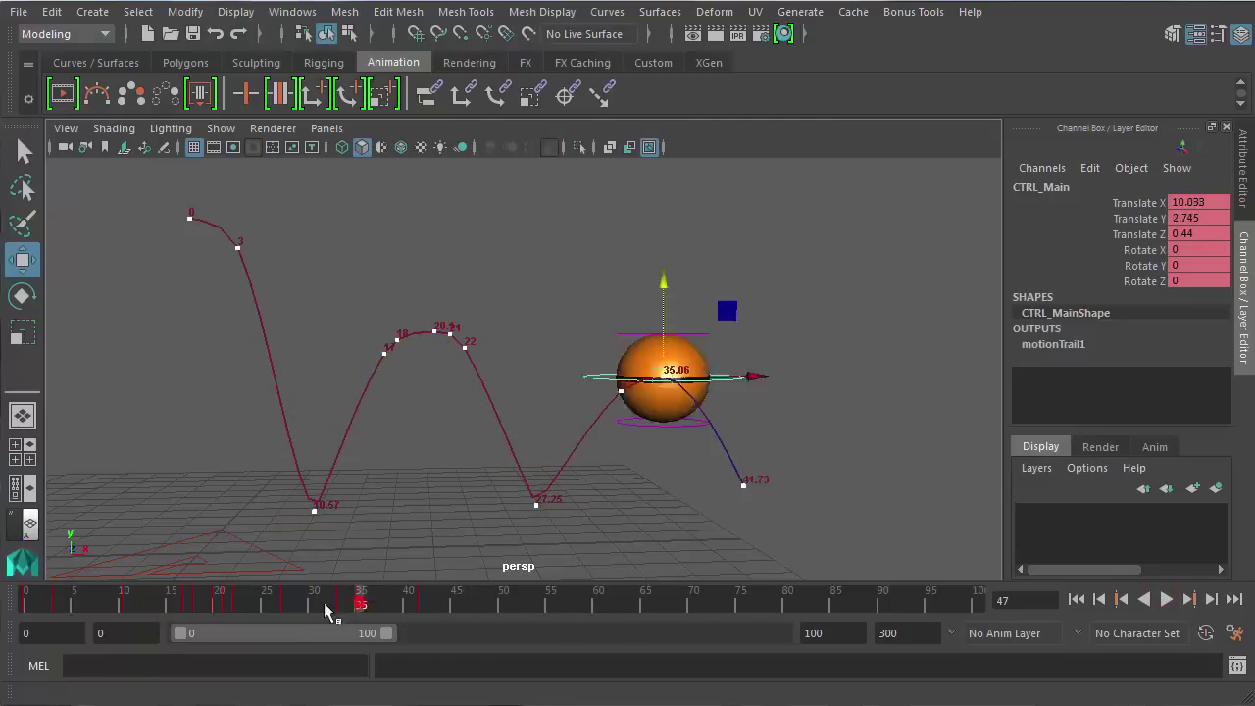
{"action": "mouse_move", "coordinate": [25, 600]}
{"action": "left_mouse_down"}
{"action": "mouse_move", "coordinate": [317, 555]}
{"action": "mouse_move", "coordinate": [517, 567]}
{"action": "mouse_move", "coordinate": [372, 610]}
{"action": "mouse_move", "coordinate": [39, 602]}
{"action": "mouse_move", "coordinate": [393, 603]}
{"action": "mouse_move", "coordinate": [233, 638]}
{"action": "mouse_move", "coordinate": [26, 603]}
{"action": "left_mouse_up"}
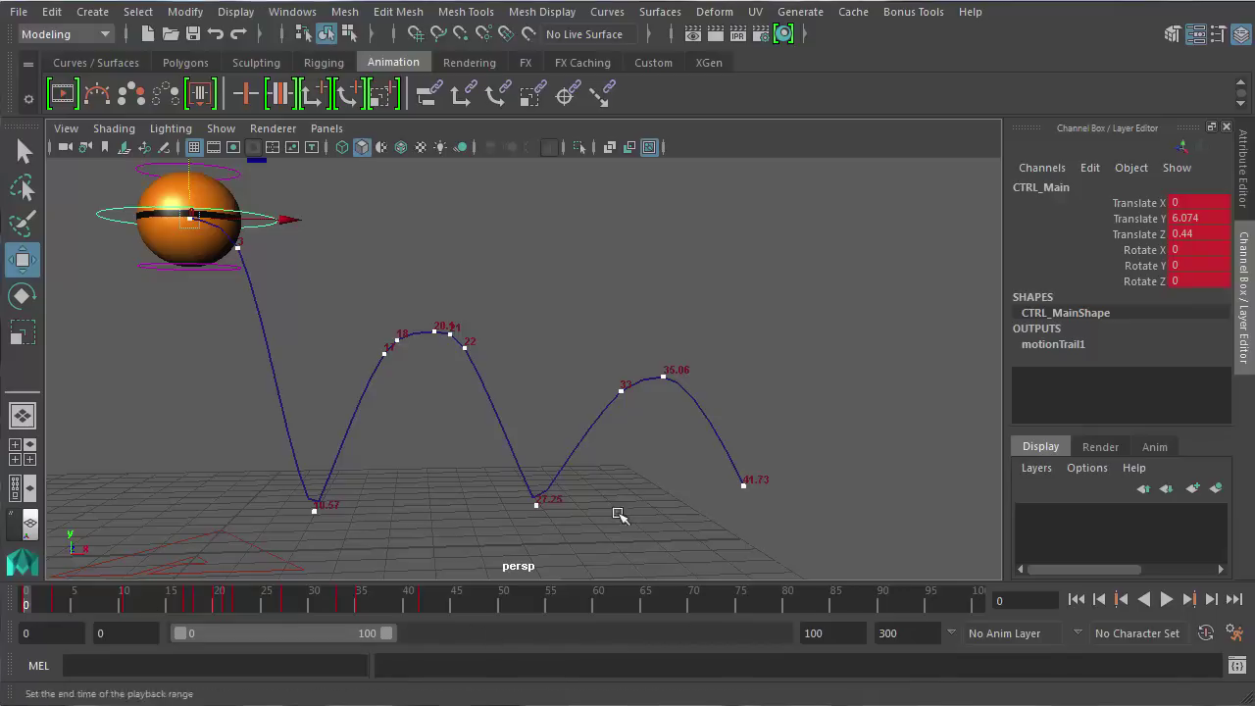
Key the CTRL_Top control's starting height at frame 0
{"action": "key", "text": "alt+v"}
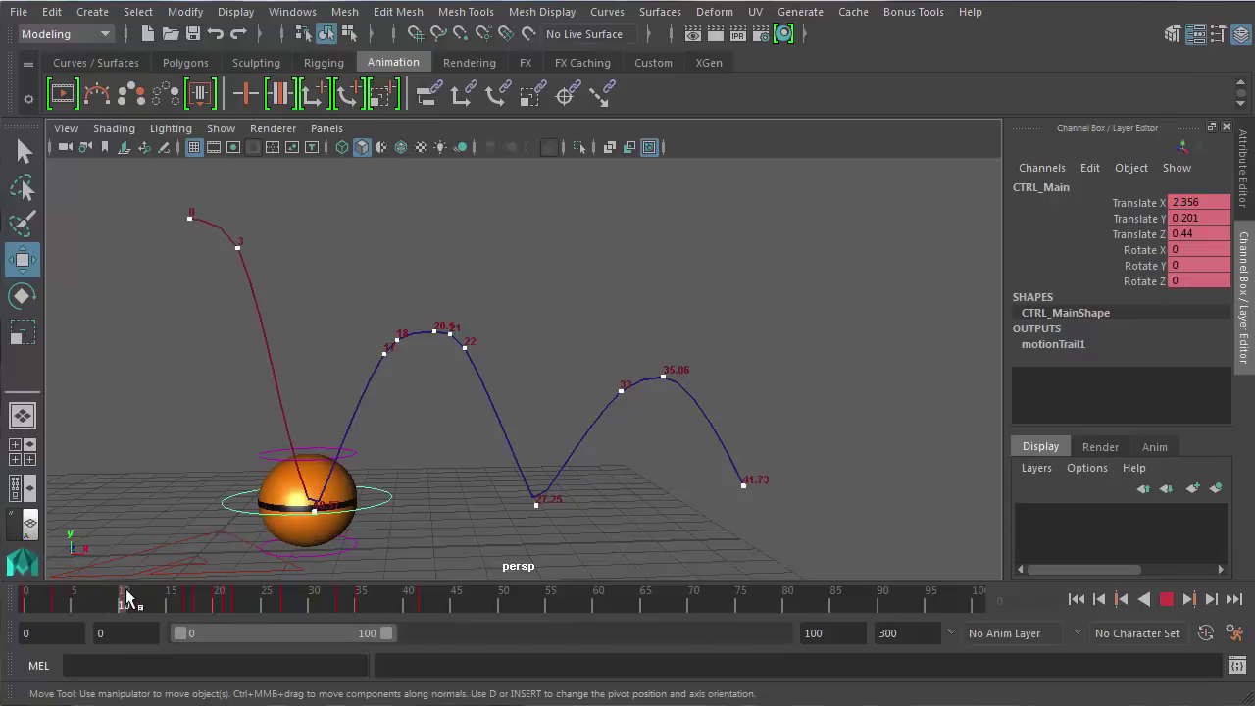
{"action": "left_click", "coordinate": [132, 596]}
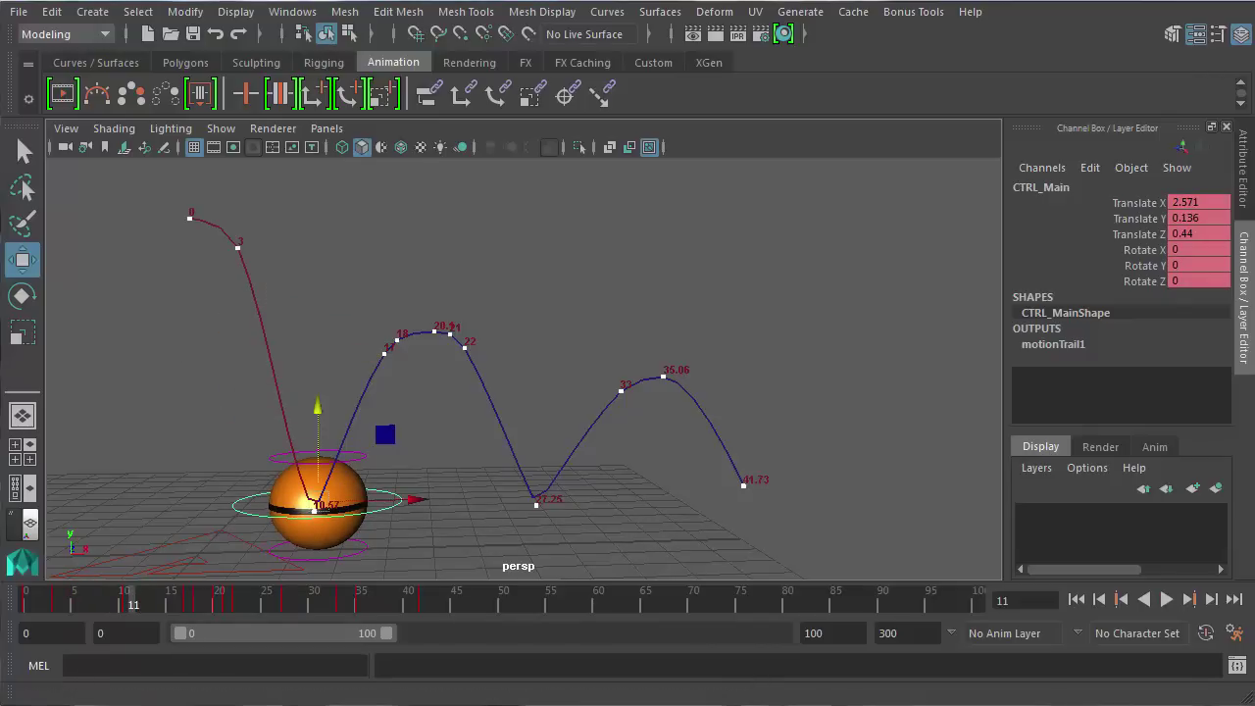
{"action": "left_click", "coordinate": [279, 461]}
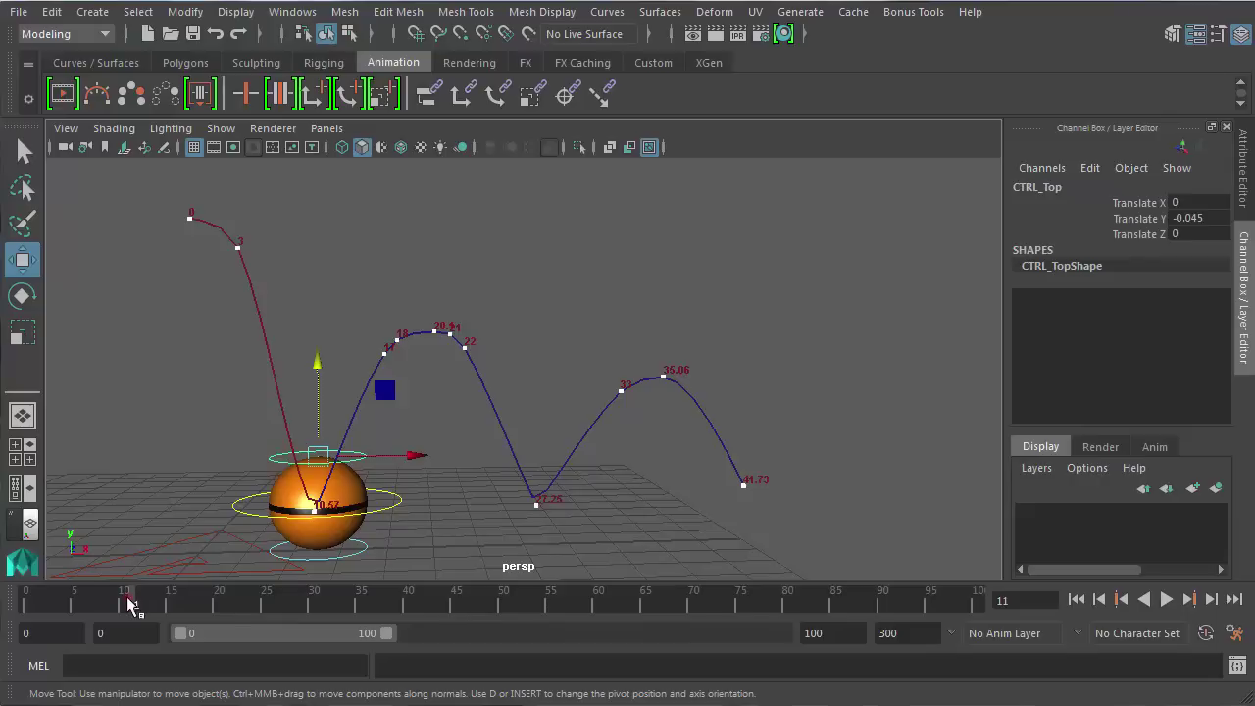
{"action": "left_click_drag", "start_coordinate": [131, 602], "coordinate": [10, 620]}
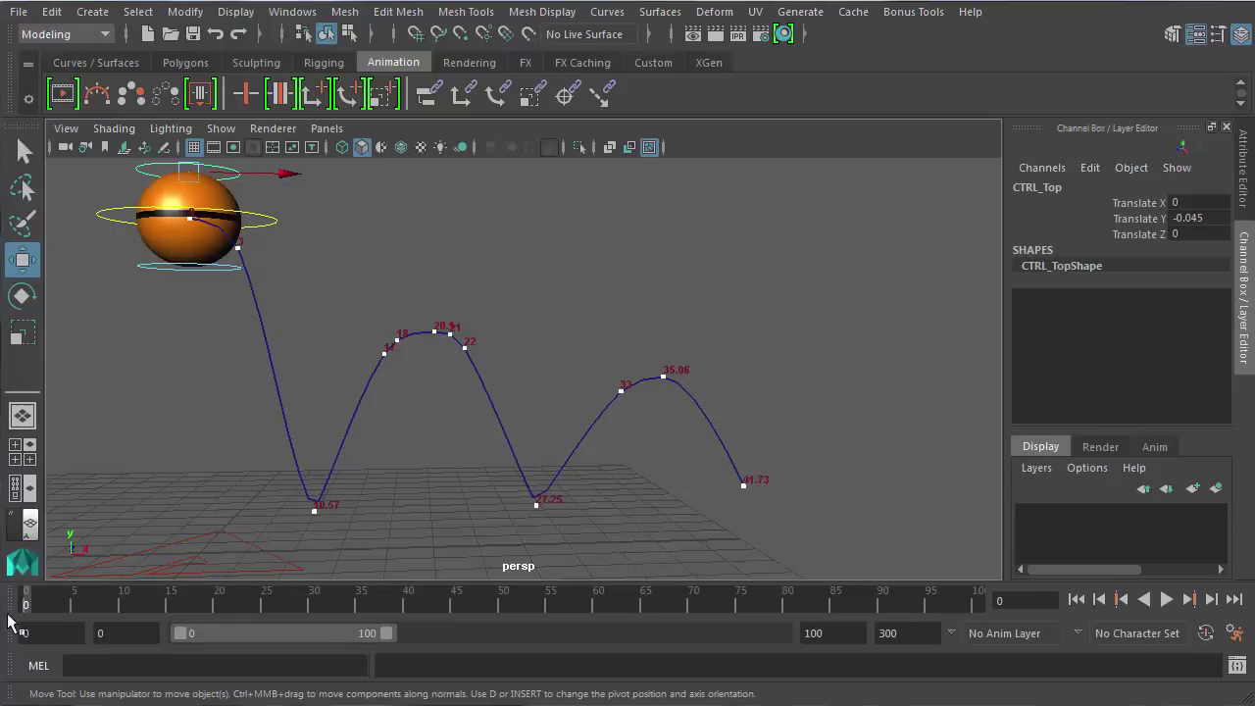
{"action": "key", "text": "s"}
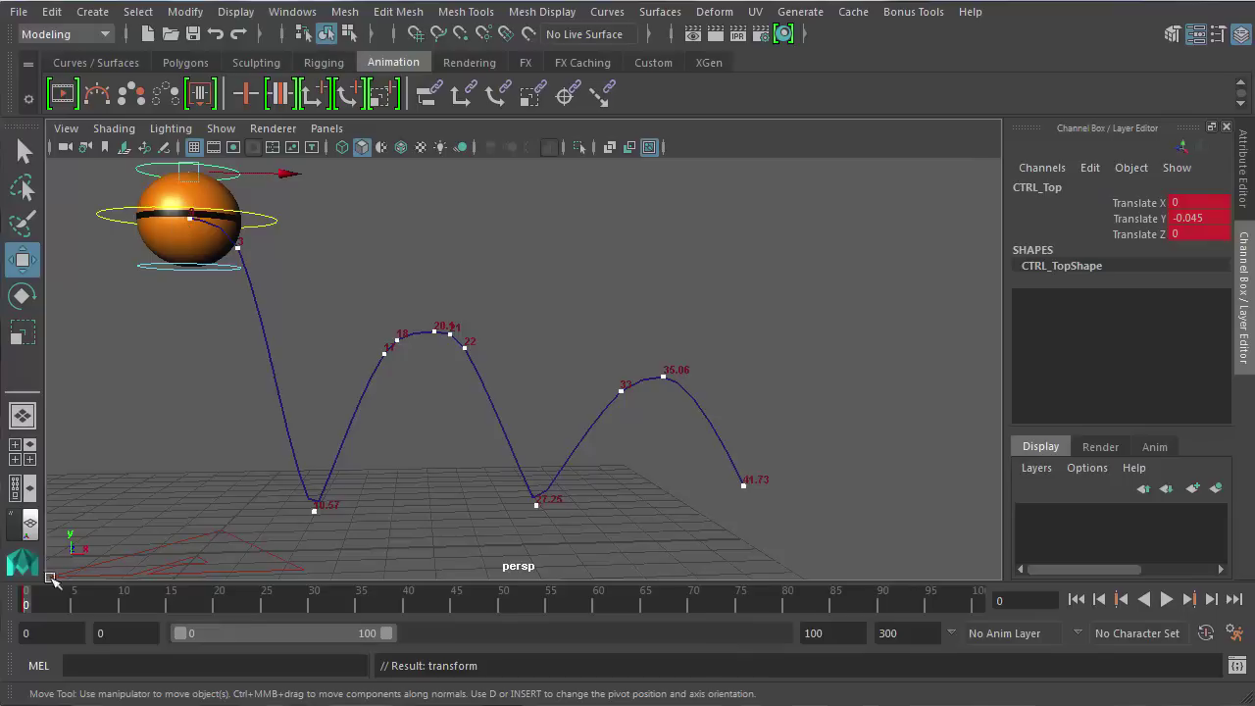
At frame 11, push CTRL_Top down to squash the ball on ground contact
{"action": "key", "text": "alt+v"}
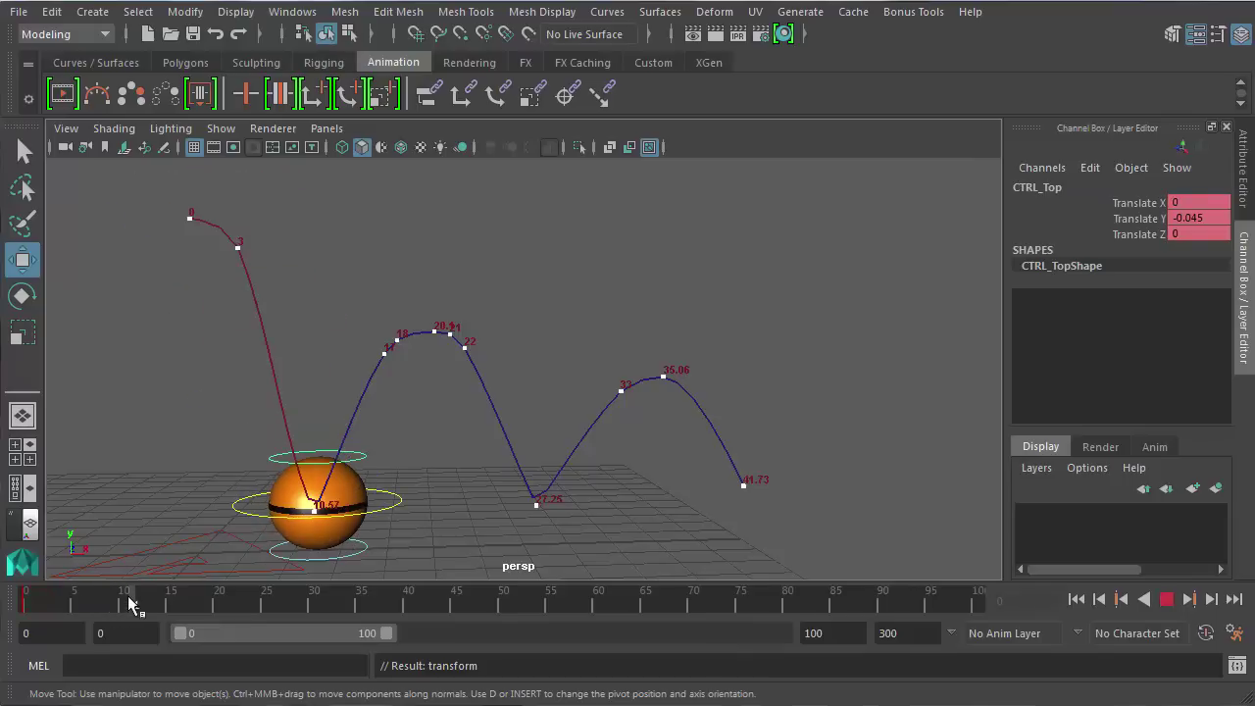
{"action": "left_click", "coordinate": [132, 603]}
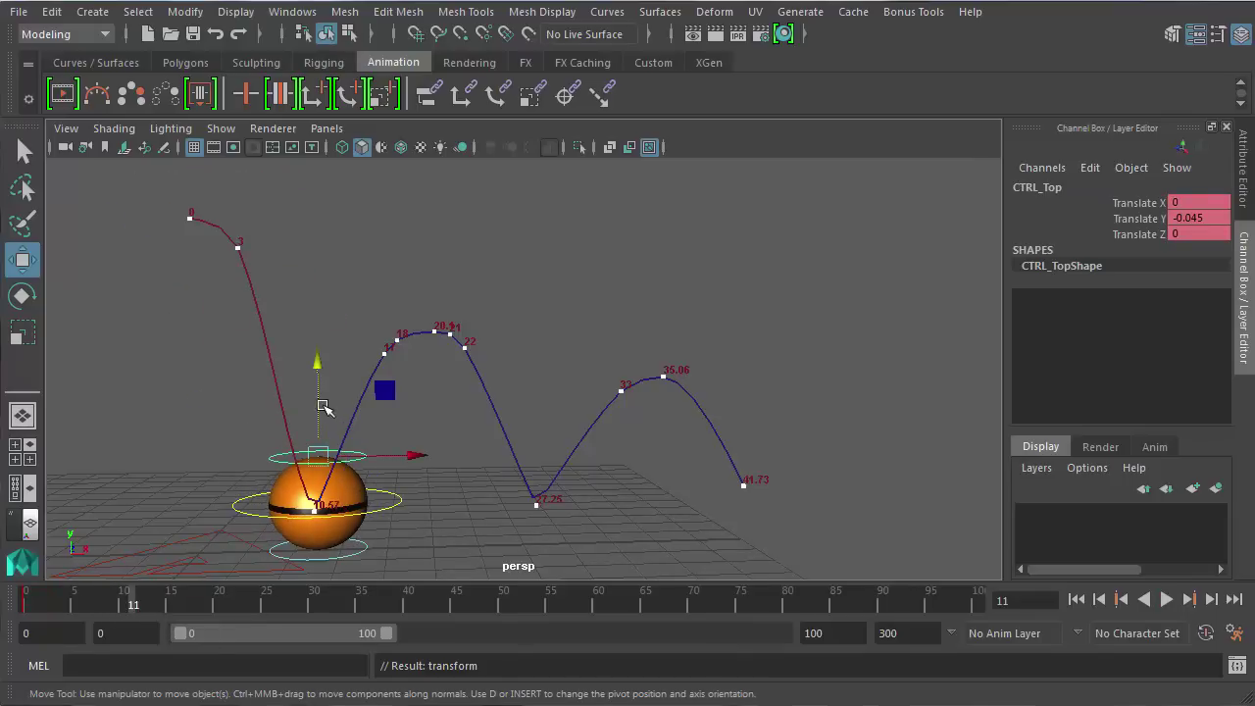
{"action": "left_click_drag", "start_coordinate": [317, 361], "coordinate": [325, 402]}
Key the squashed pose, watch the slow-motion tennis ball clip, then close Media Player Classic
{"action": "key", "text": "shift+w"}
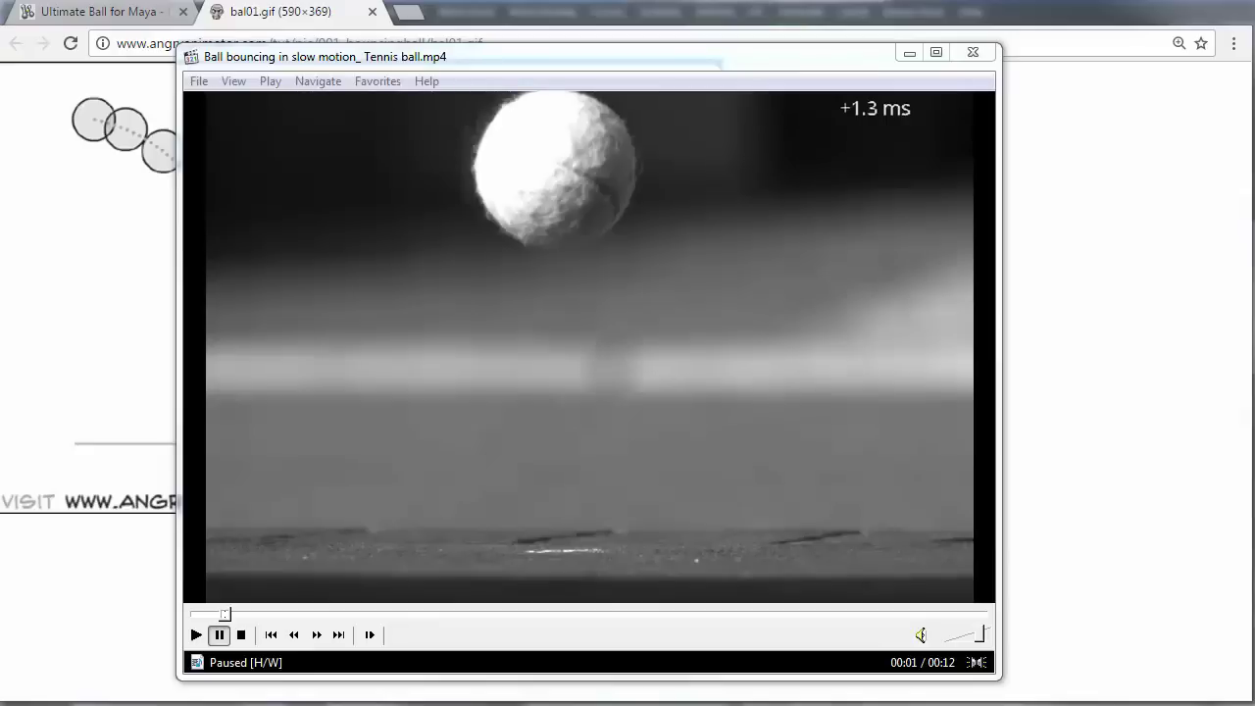
{"action": "left_click", "coordinate": [196, 635]}
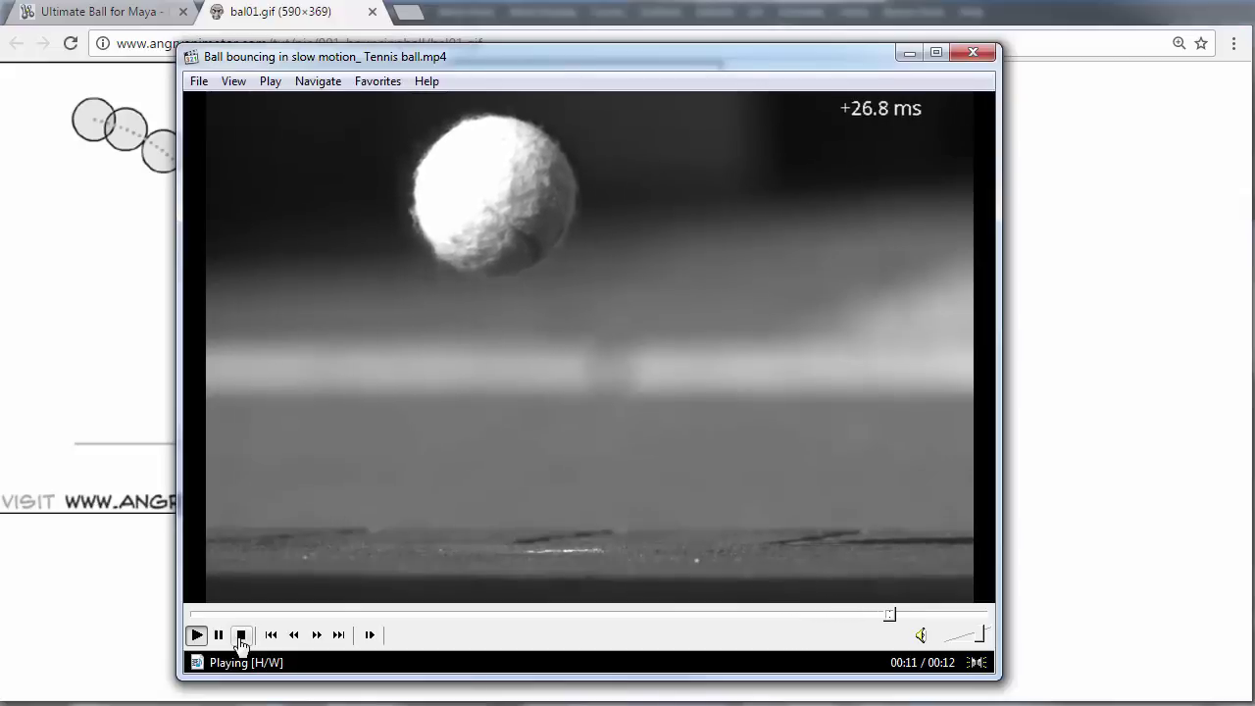
{"action": "left_click", "coordinate": [242, 635]}
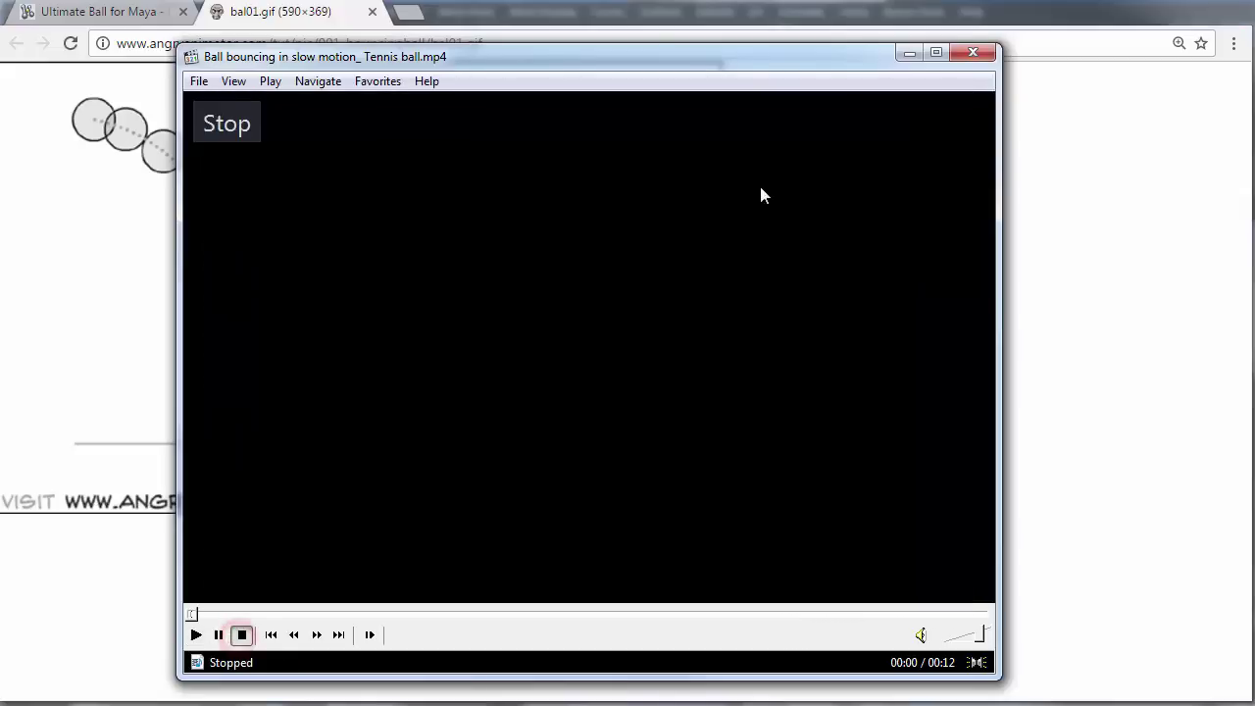
{"action": "left_click", "coordinate": [972, 53]}
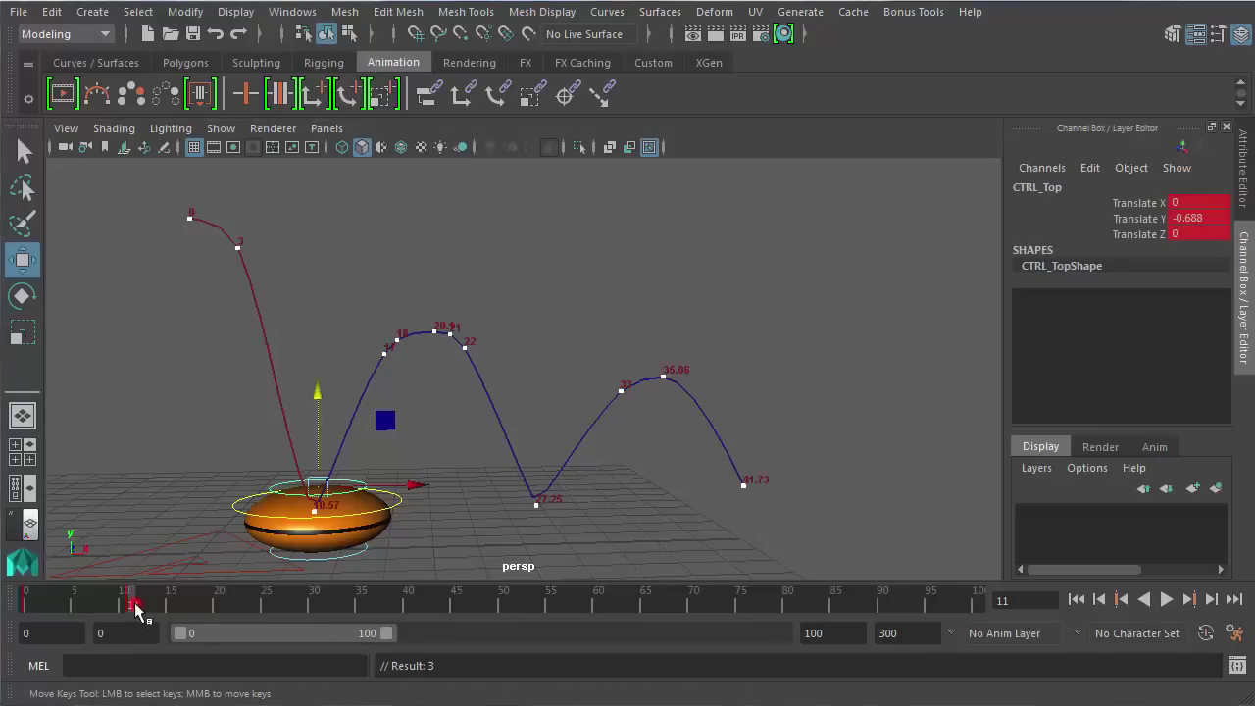
Review the bounce, then undo the previous squash key and its move
{"action": "left_click", "coordinate": [124, 607]}
{"action": "left_click_drag", "start_coordinate": [124, 608], "coordinate": [39, 607]}
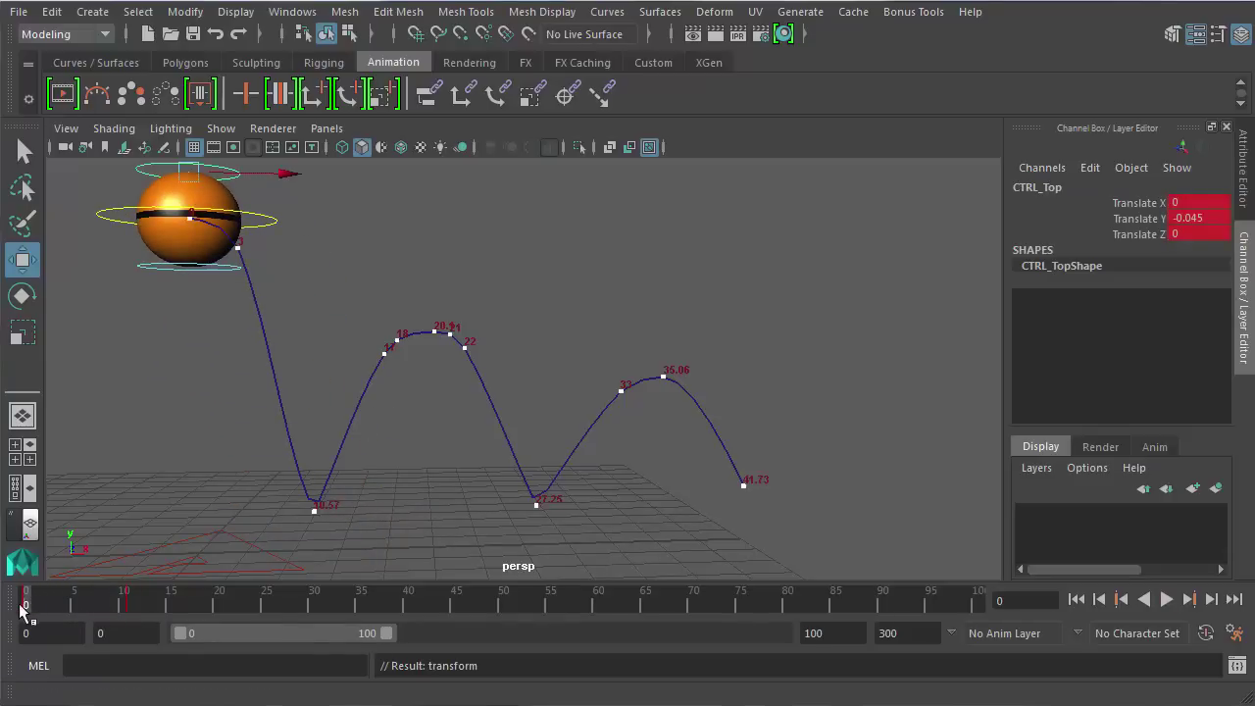
{"action": "key", "text": "alt+v"}
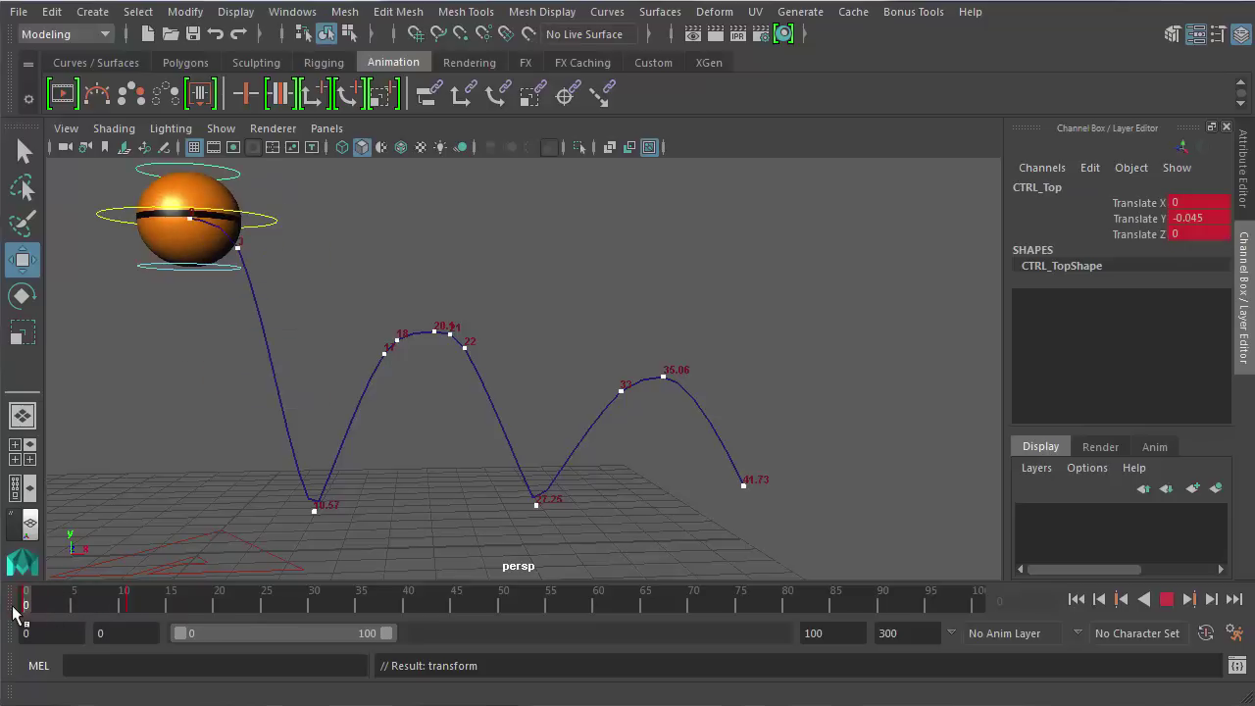
{"action": "key", "text": "alt+v"}
{"action": "key", "text": "ctrl+z"}
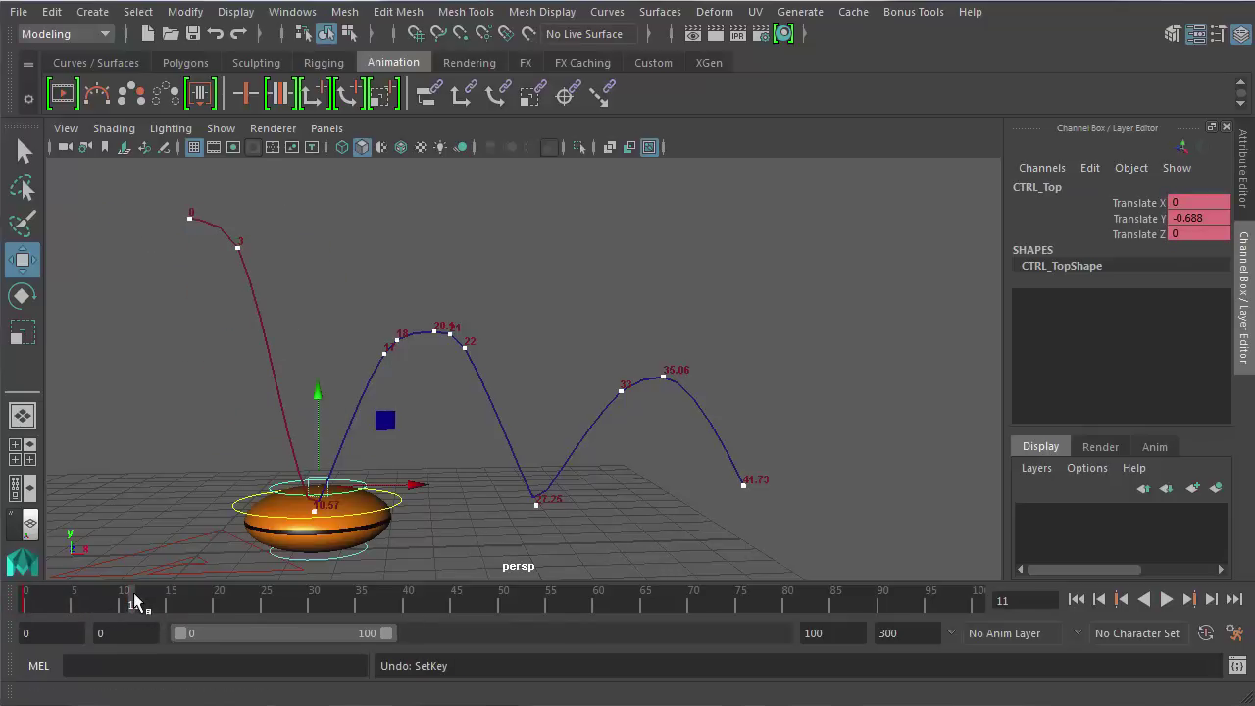
{"action": "key", "text": "ctrl+z"}
At the contact frame, lower the top control to Translate Y -0.638 and key it
{"action": "left_click", "coordinate": [125, 600]}
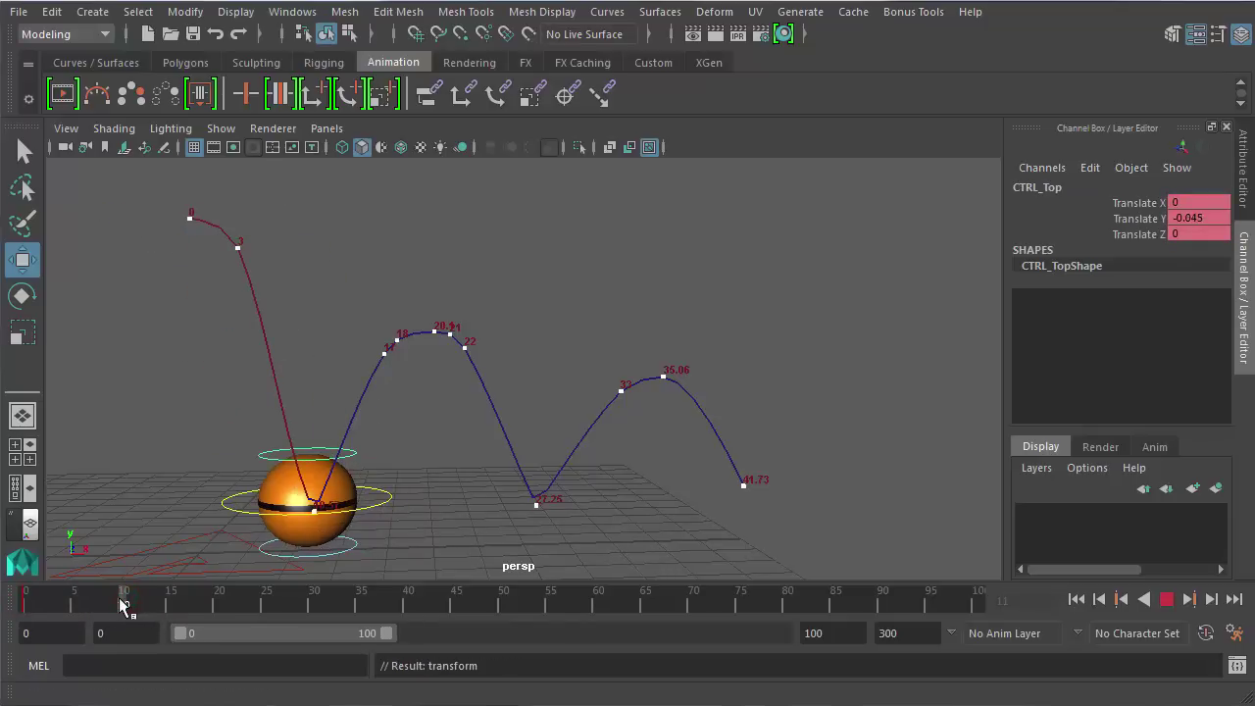
{"action": "mouse_move", "coordinate": [122, 604]}
{"action": "left_mouse_down"}
{"action": "mouse_move", "coordinate": [112, 600]}
{"action": "mouse_move", "coordinate": [150, 604]}
{"action": "mouse_move", "coordinate": [133, 605]}
{"action": "left_mouse_up"}
{"action": "mouse_move", "coordinate": [317, 380]}
{"action": "left_mouse_down"}
{"action": "mouse_move", "coordinate": [317, 417]}
{"action": "mouse_move", "coordinate": [318, 391]}
{"action": "left_mouse_up"}
{"action": "key", "text": "s"}
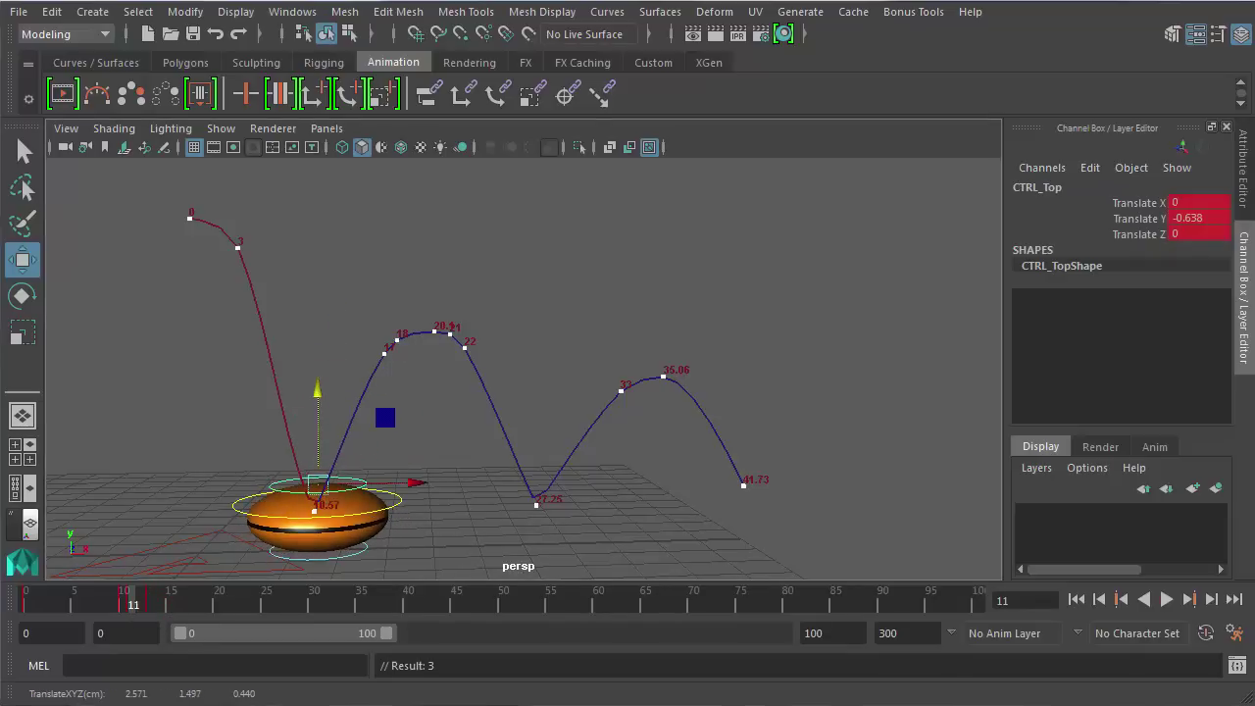
{"action": "key", "text": "alt+v"}
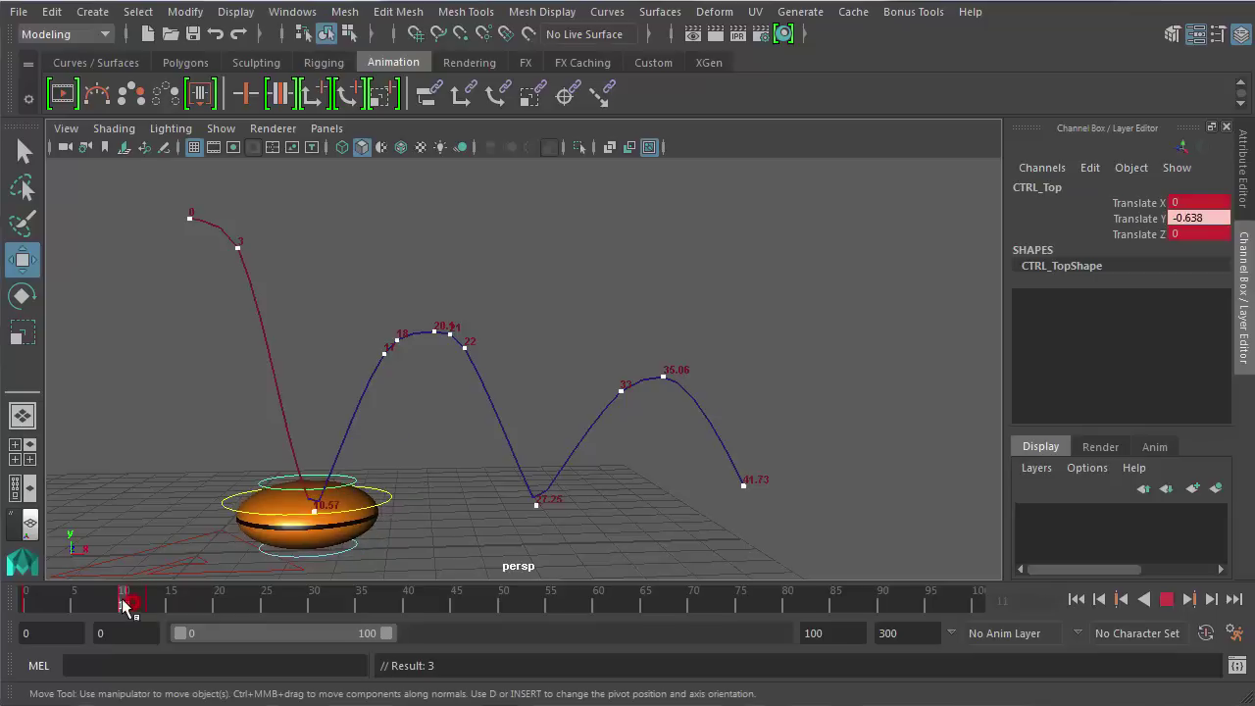
{"action": "key", "text": "alt+v"}
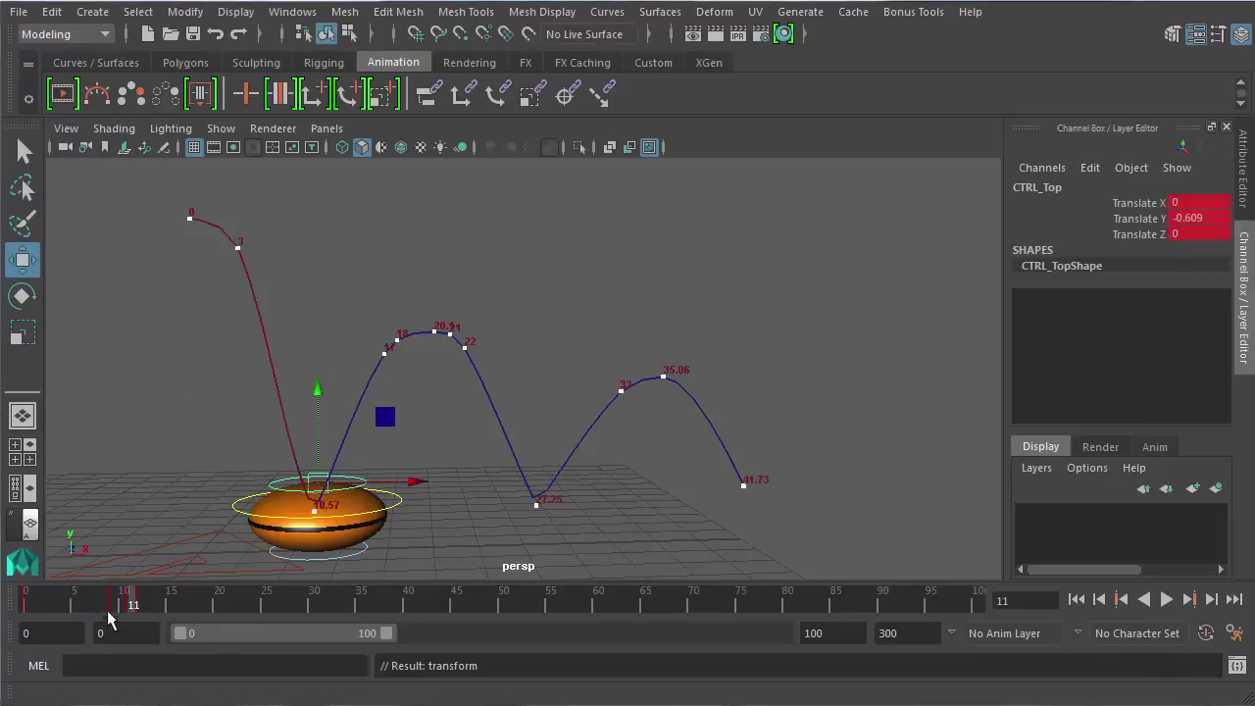
Squash the ball down at the second bounce and key it at frame 27
{"action": "key", "text": "alt+v"}
{"action": "mouse_move", "coordinate": [126, 603]}
{"action": "left_mouse_down"}
{"action": "mouse_move", "coordinate": [42, 607]}
{"action": "mouse_move", "coordinate": [145, 625]}
{"action": "mouse_move", "coordinate": [116, 631]}
{"action": "mouse_move", "coordinate": [116, 608]}
{"action": "mouse_move", "coordinate": [154, 605]}
{"action": "mouse_move", "coordinate": [128, 604]}
{"action": "mouse_move", "coordinate": [285, 605]}
{"action": "left_mouse_up"}
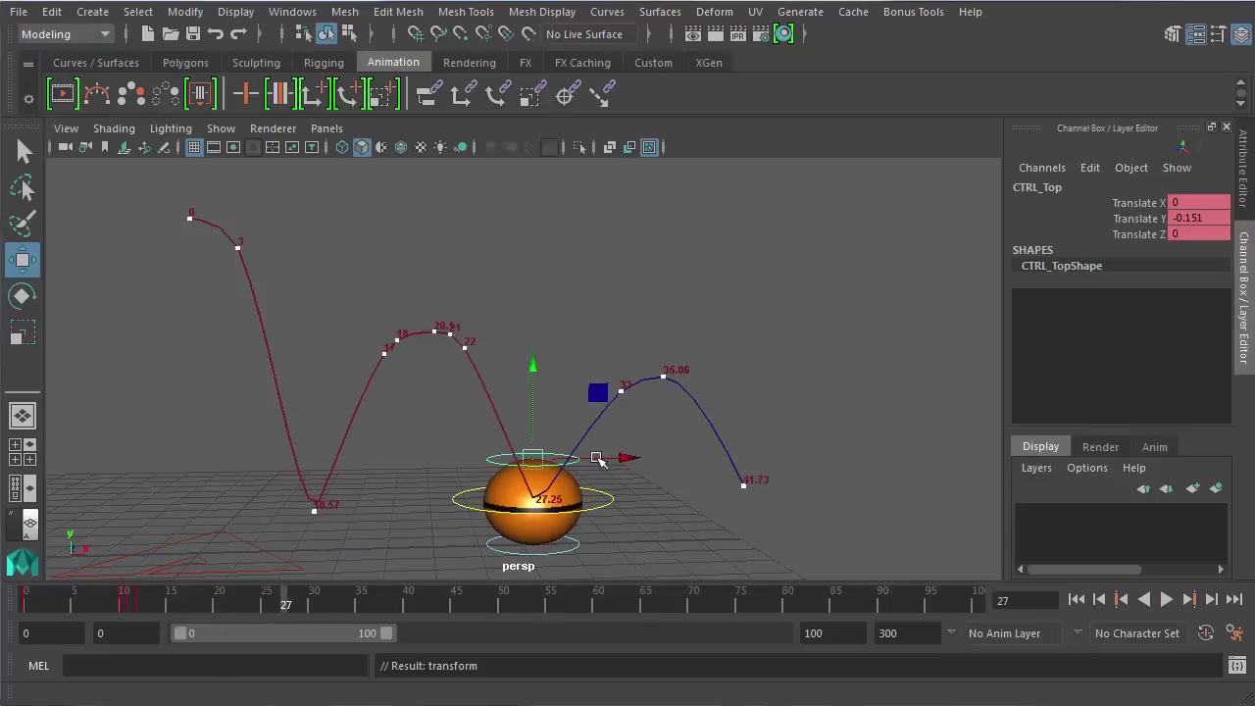
{"action": "left_click_drag", "start_coordinate": [534, 419], "coordinate": [537, 438]}
{"action": "key", "text": "s"}
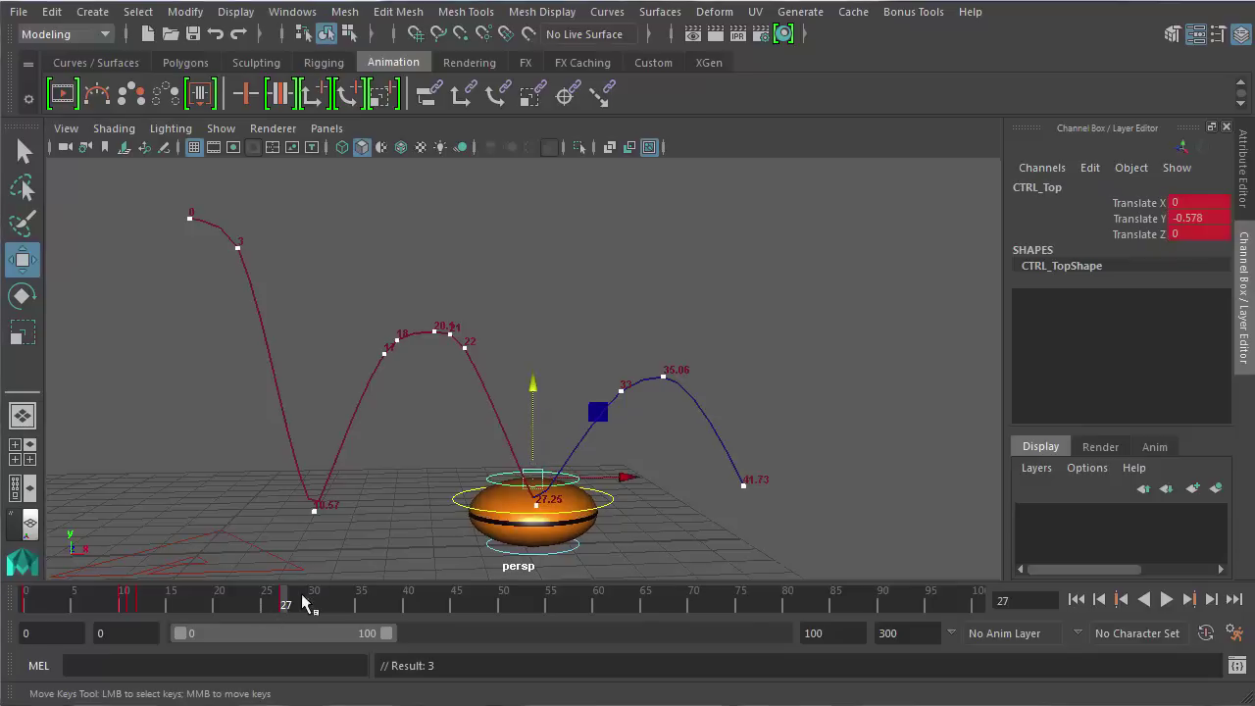
{"action": "key", "text": "alt+v"}
{"action": "left_click", "coordinate": [268, 600]}
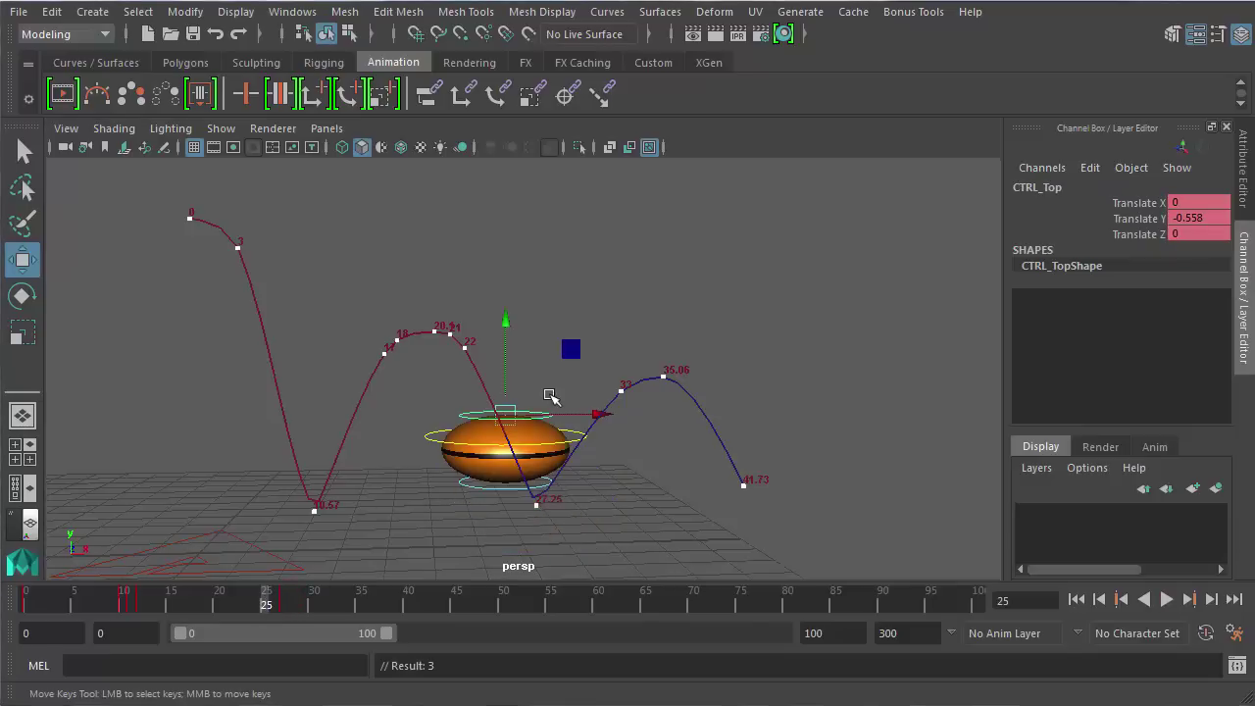
Raise the ball at frames 26 and 29 so it stays round around the contact
{"action": "left_click", "coordinate": [275, 602]}
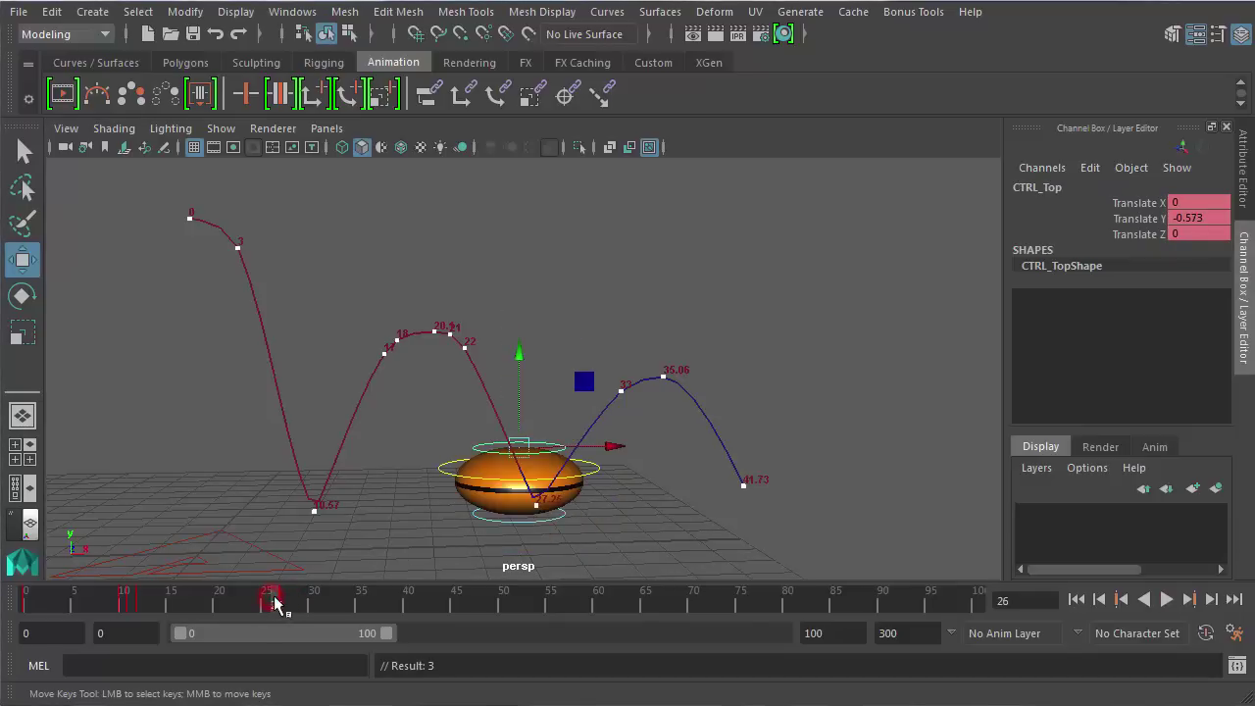
{"action": "left_click_drag", "start_coordinate": [522, 402], "coordinate": [521, 386]}
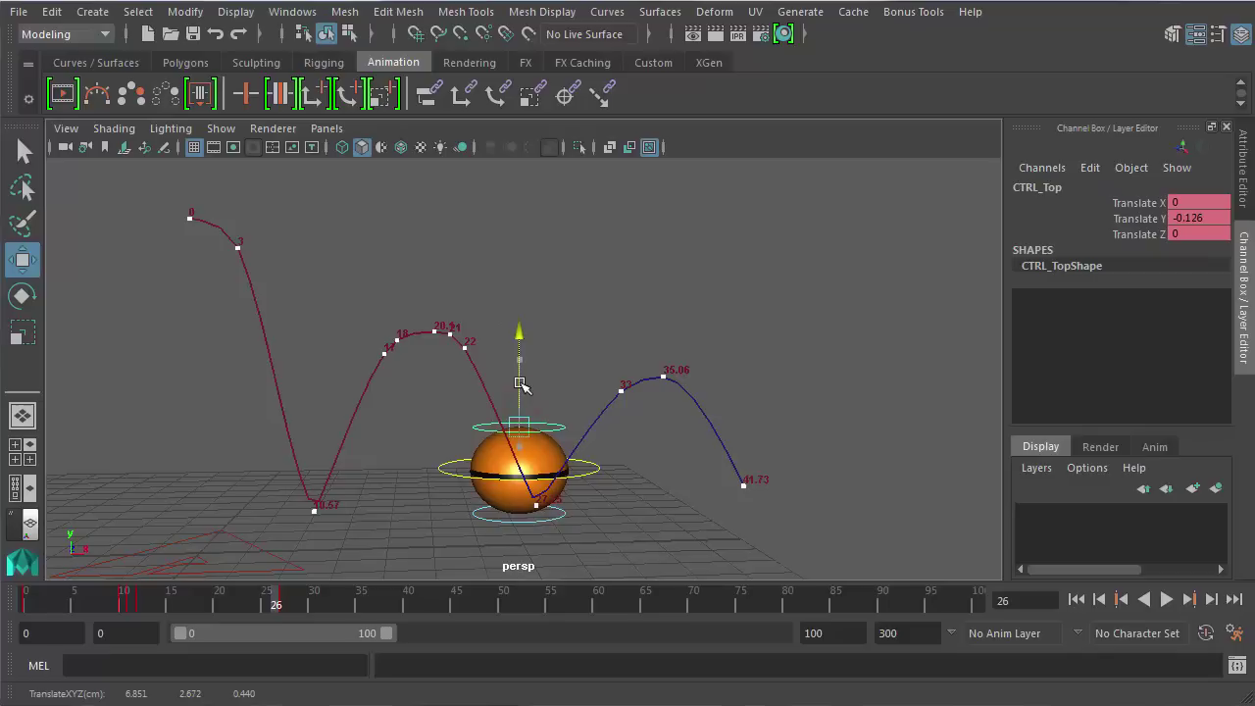
{"action": "key", "text": "s"}
{"action": "left_click", "coordinate": [295, 602]}
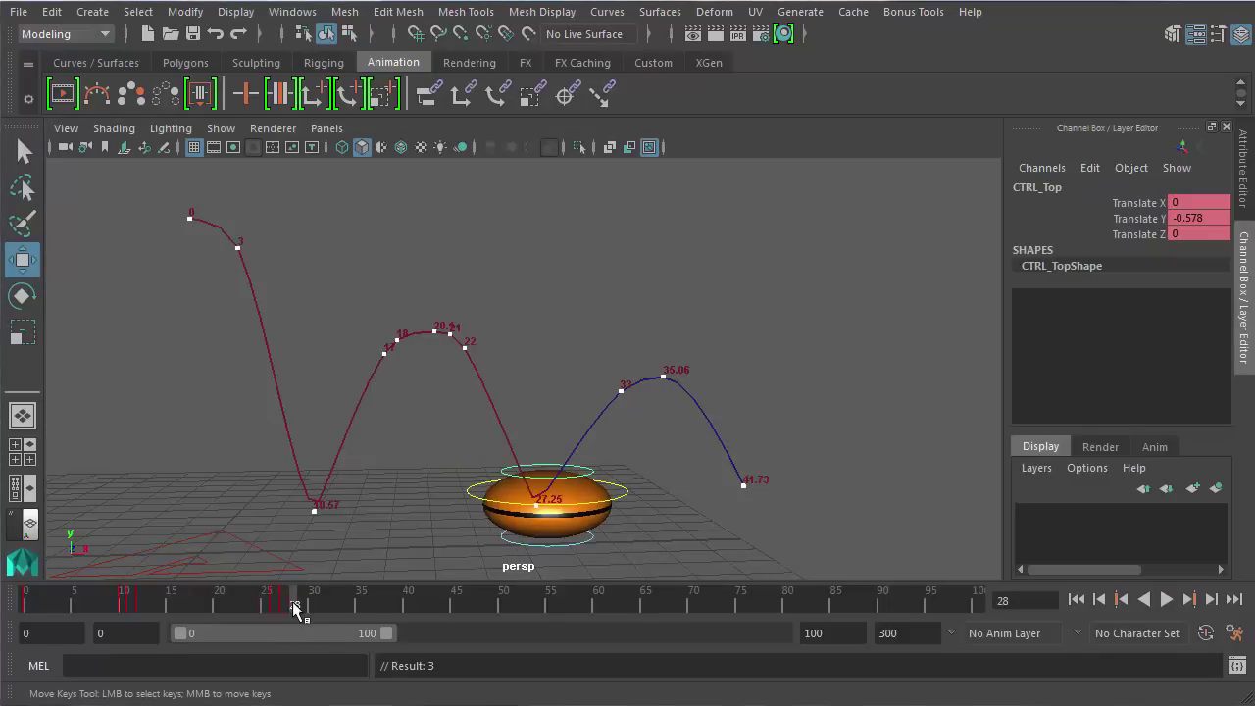
{"action": "left_click", "coordinate": [303, 603]}
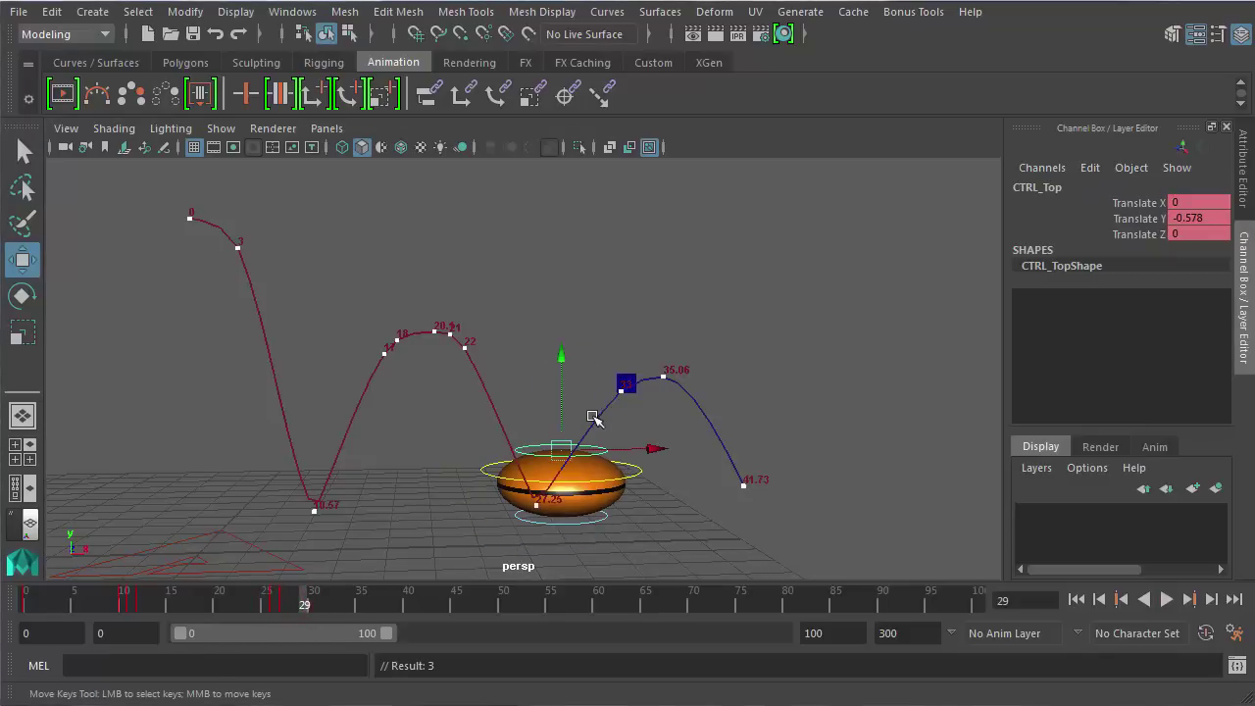
{"action": "left_click_drag", "start_coordinate": [564, 419], "coordinate": [495, 482]}
{"action": "left_click_drag", "start_coordinate": [299, 613], "coordinate": [27, 604]}
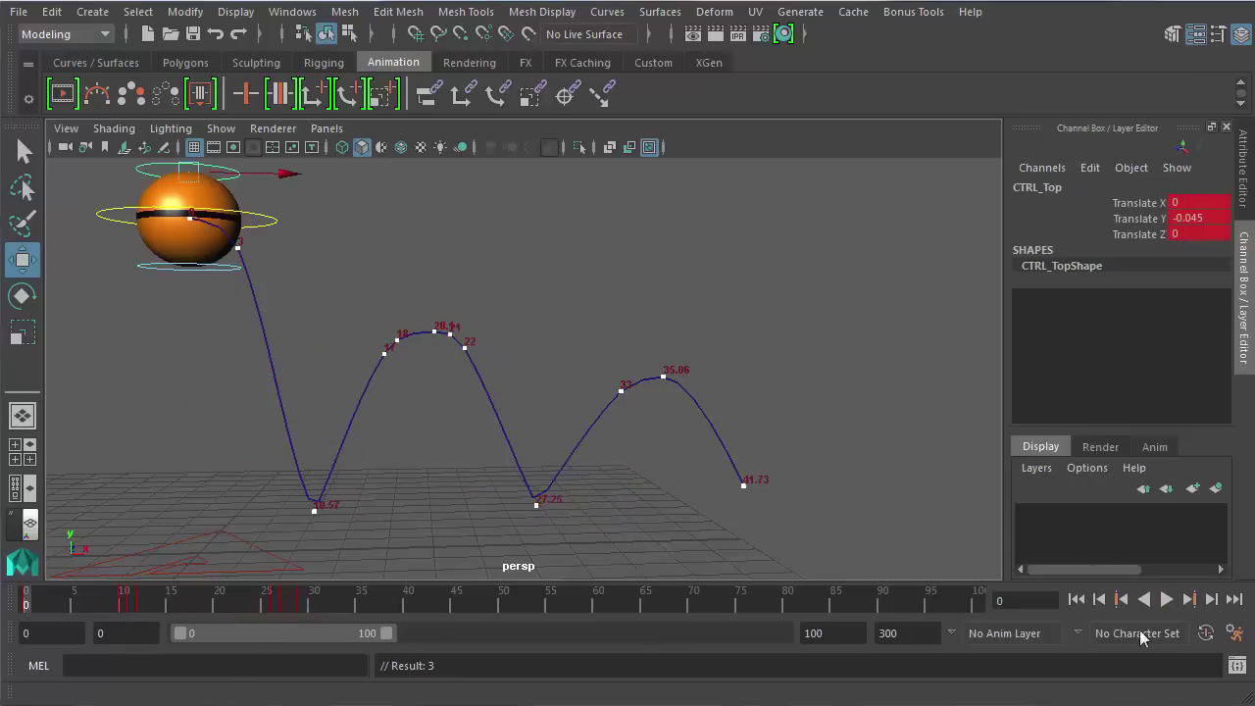
{"action": "left_click", "coordinate": [1164, 599]}
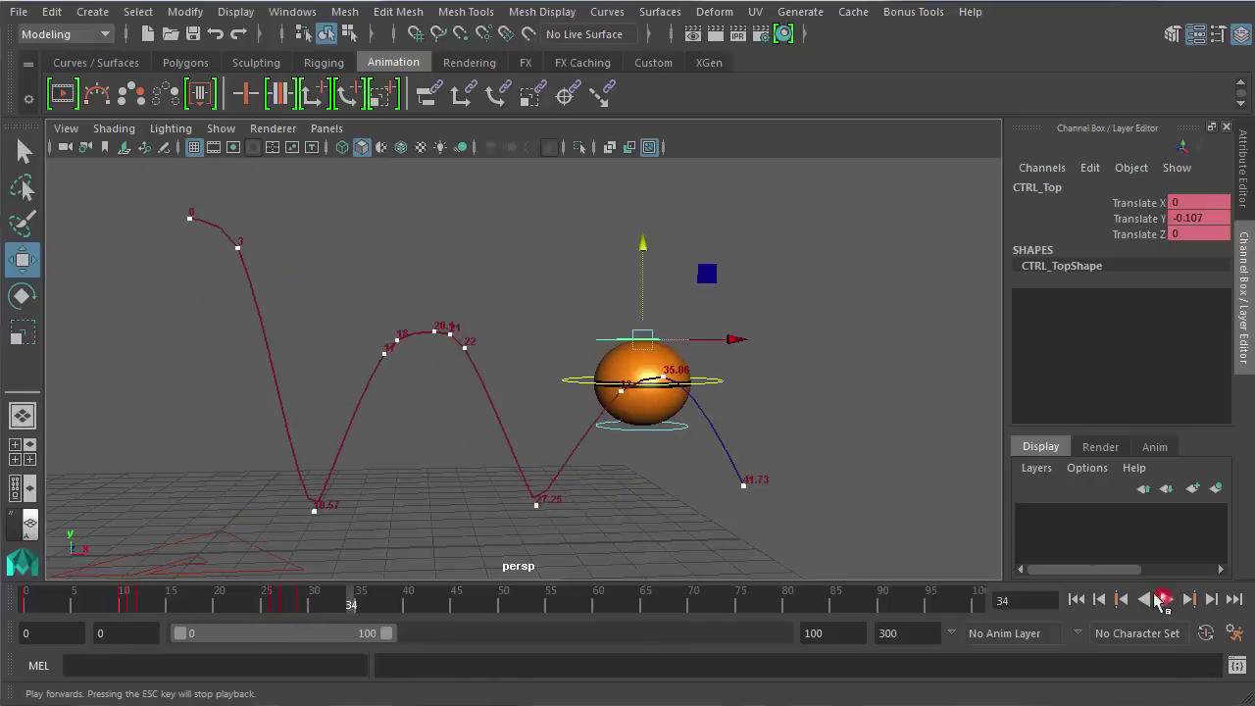
{"action": "left_click_drag", "start_coordinate": [210, 602], "coordinate": [161, 607]}
{"action": "key", "text": "alt+v"}
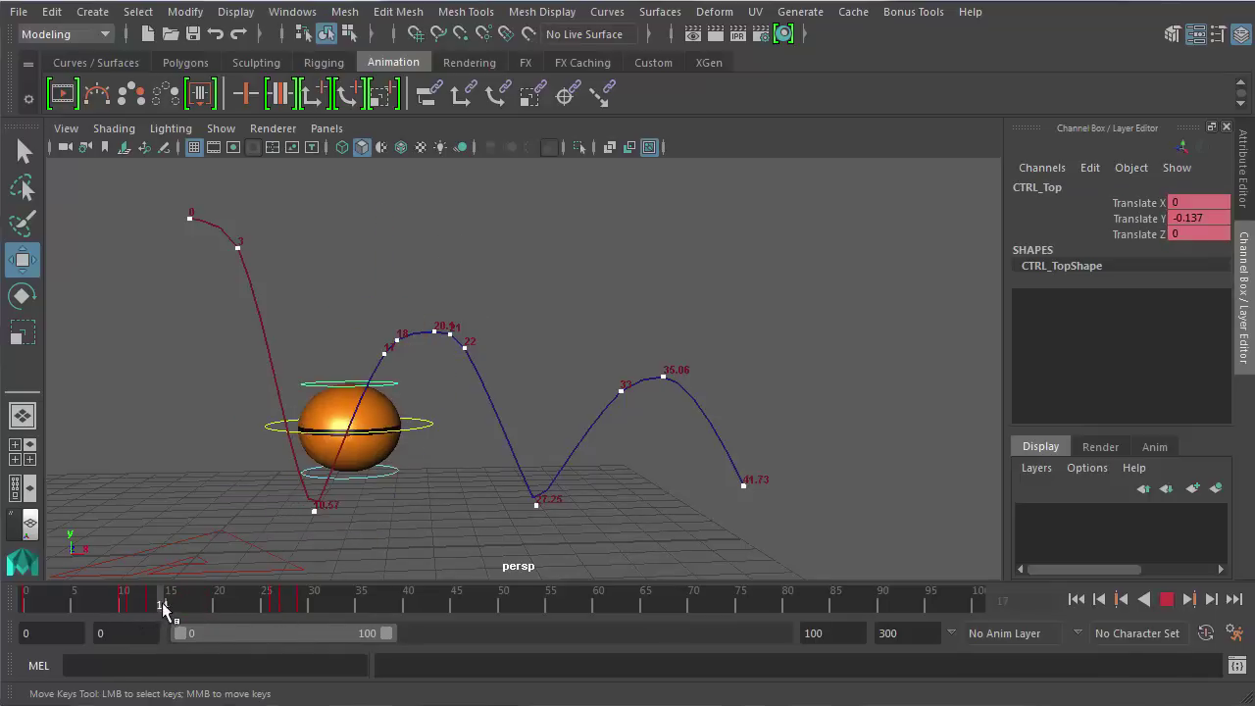
{"action": "key", "text": "alt+shift+v"}
{"action": "key", "text": "alt+v"}
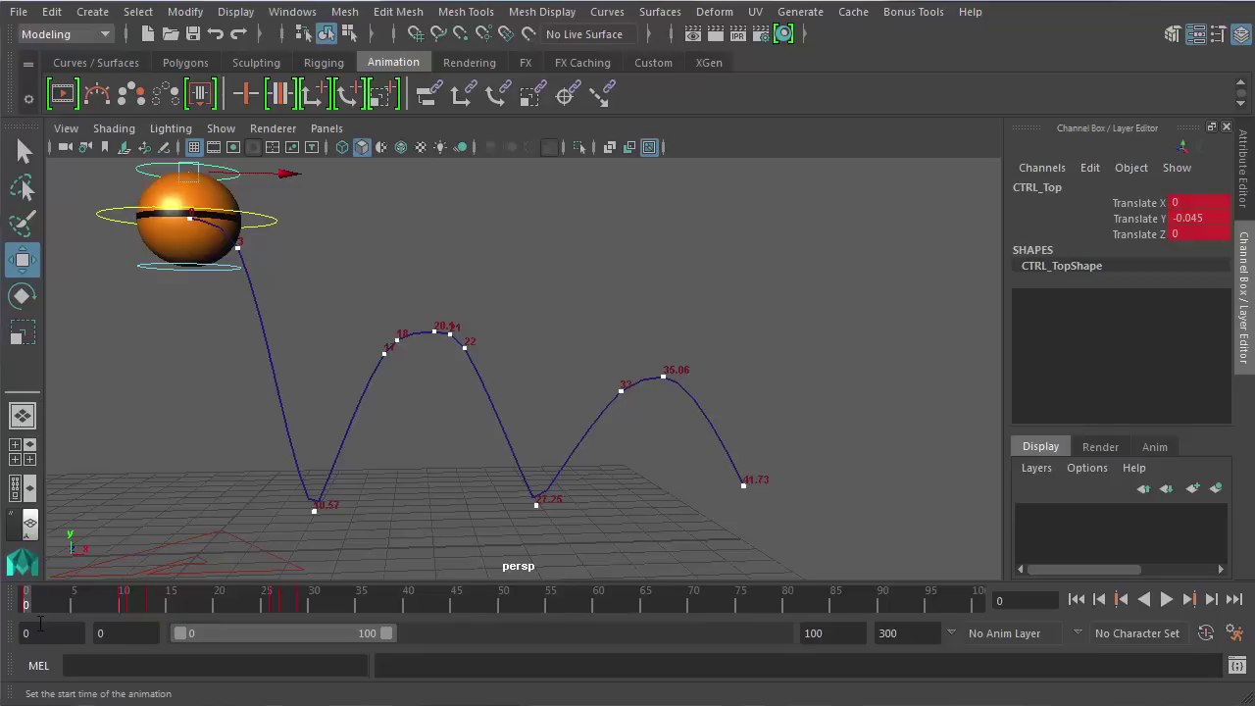
Key the bottom control at frame 0, then nudge it forward and down and key at frame 4
{"action": "mouse_move", "coordinate": [39, 608]}
{"action": "left_mouse_down"}
{"action": "mouse_move", "coordinate": [28, 605]}
{"action": "mouse_move", "coordinate": [68, 605]}
{"action": "mouse_move", "coordinate": [24, 623]}
{"action": "left_mouse_up"}
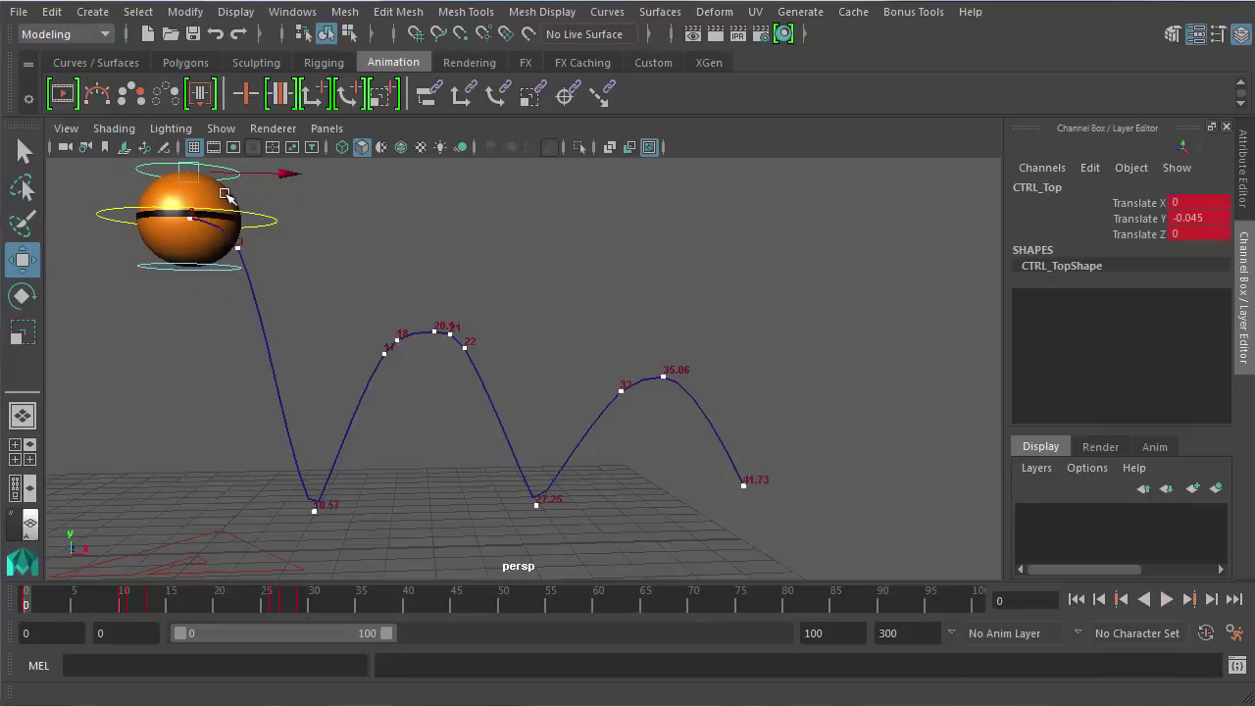
{"action": "left_click", "coordinate": [205, 267]}
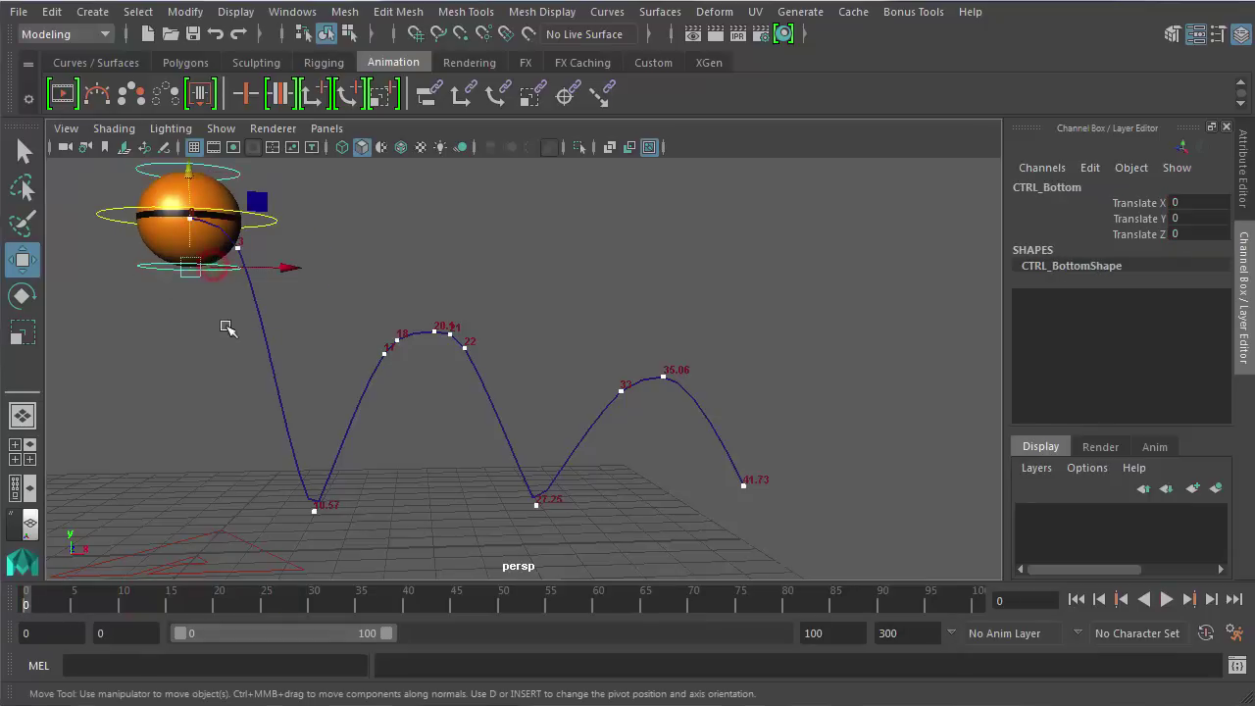
{"action": "key", "text": "s"}
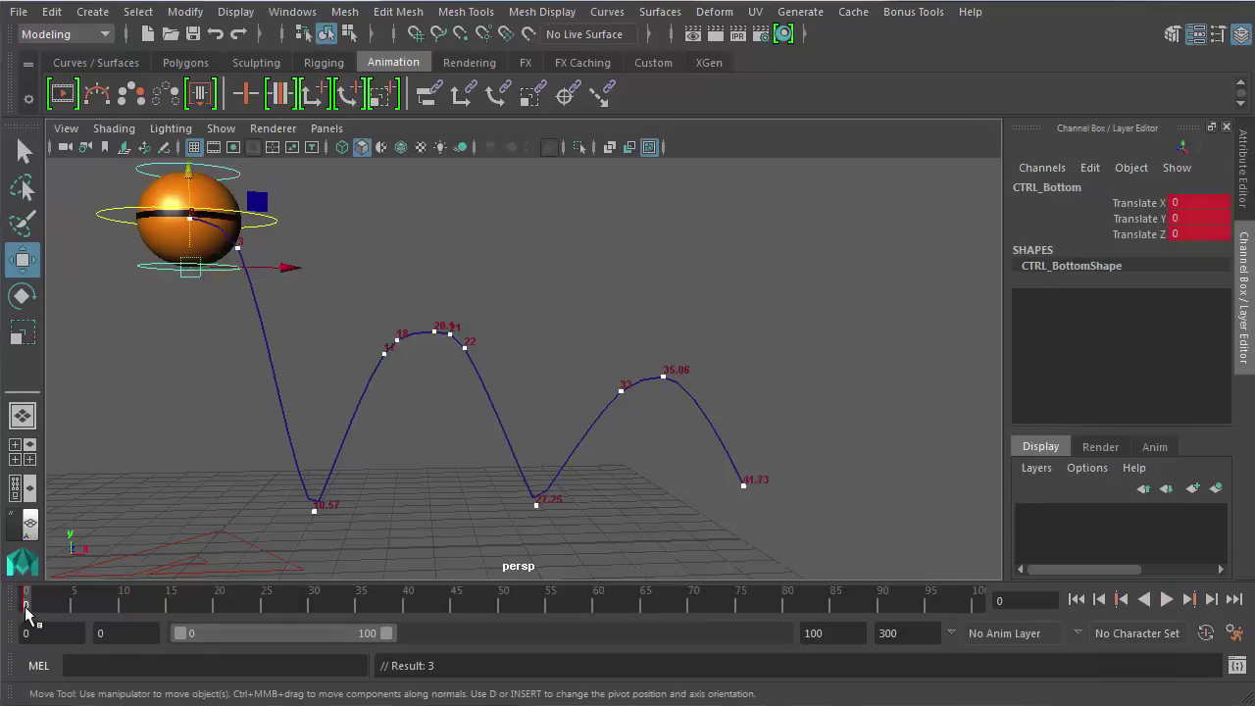
{"action": "key", "text": "alt+v"}
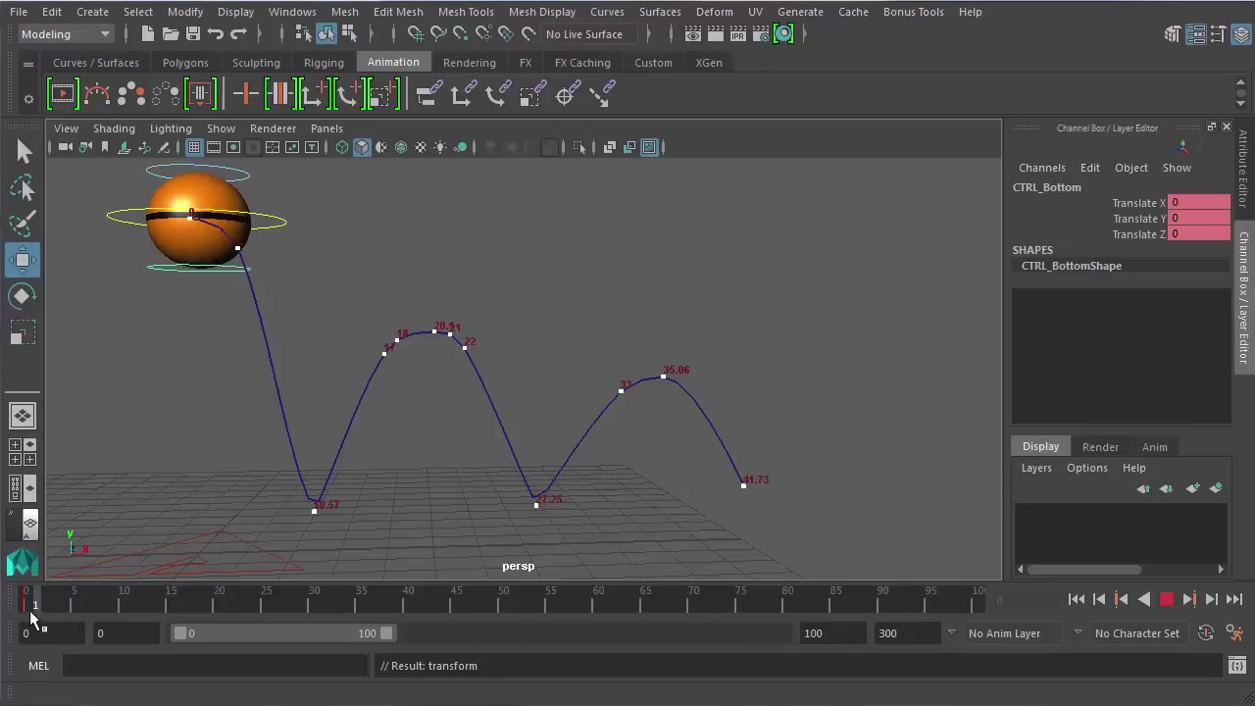
{"action": "left_click", "coordinate": [60, 614]}
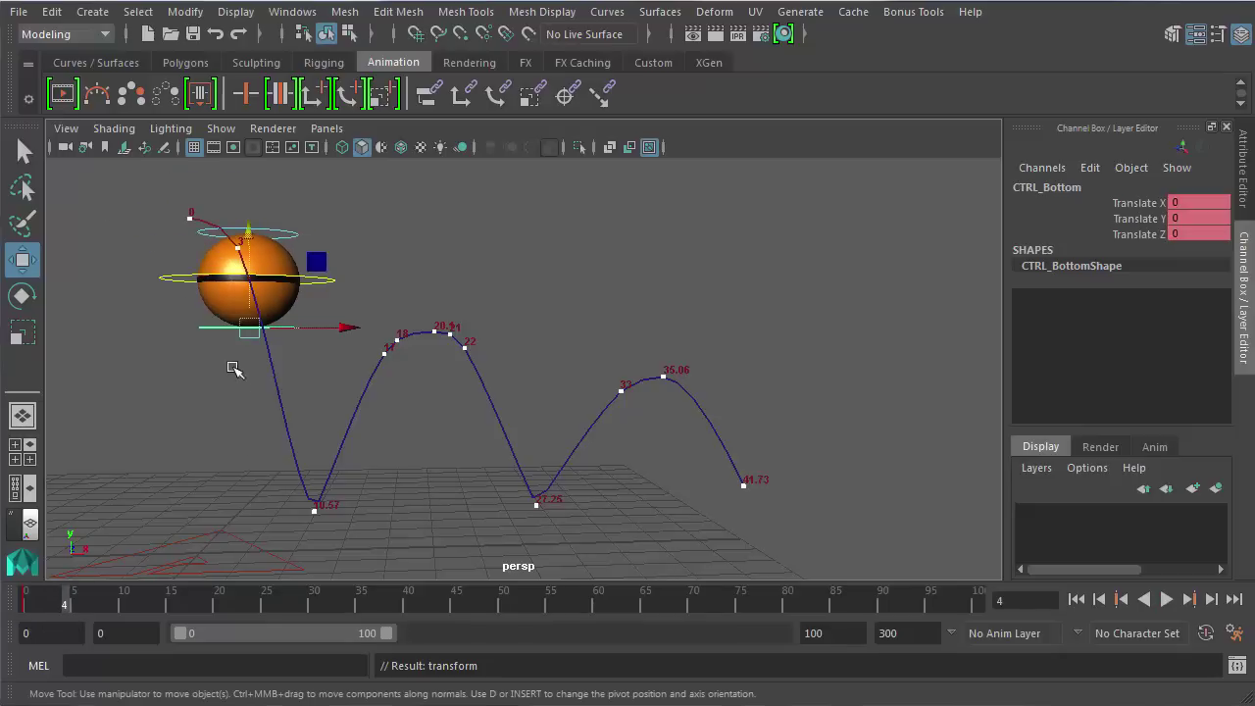
{"action": "left_click_drag", "start_coordinate": [300, 327], "coordinate": [321, 334]}
{"action": "left_click_drag", "start_coordinate": [262, 293], "coordinate": [265, 305]}
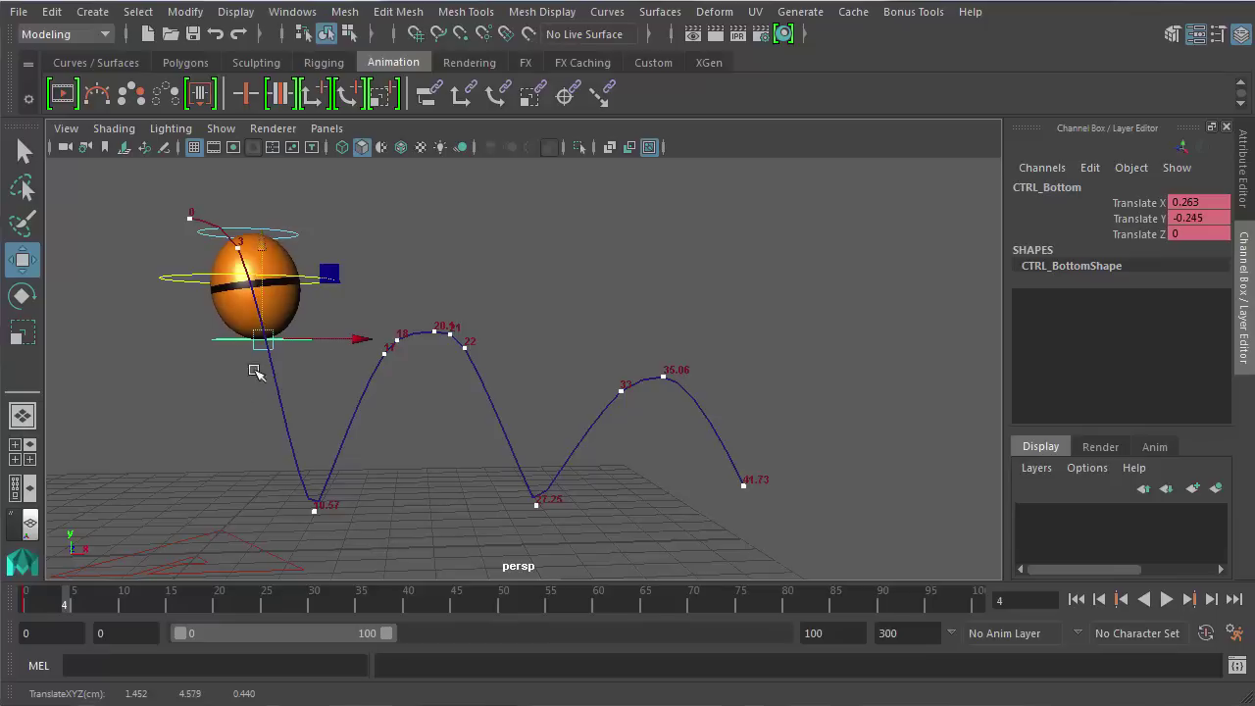
{"action": "key", "text": "s"}
Stretch the ball downward and forward at frame 7 and key the bottom control
{"action": "key", "text": "alt+v"}
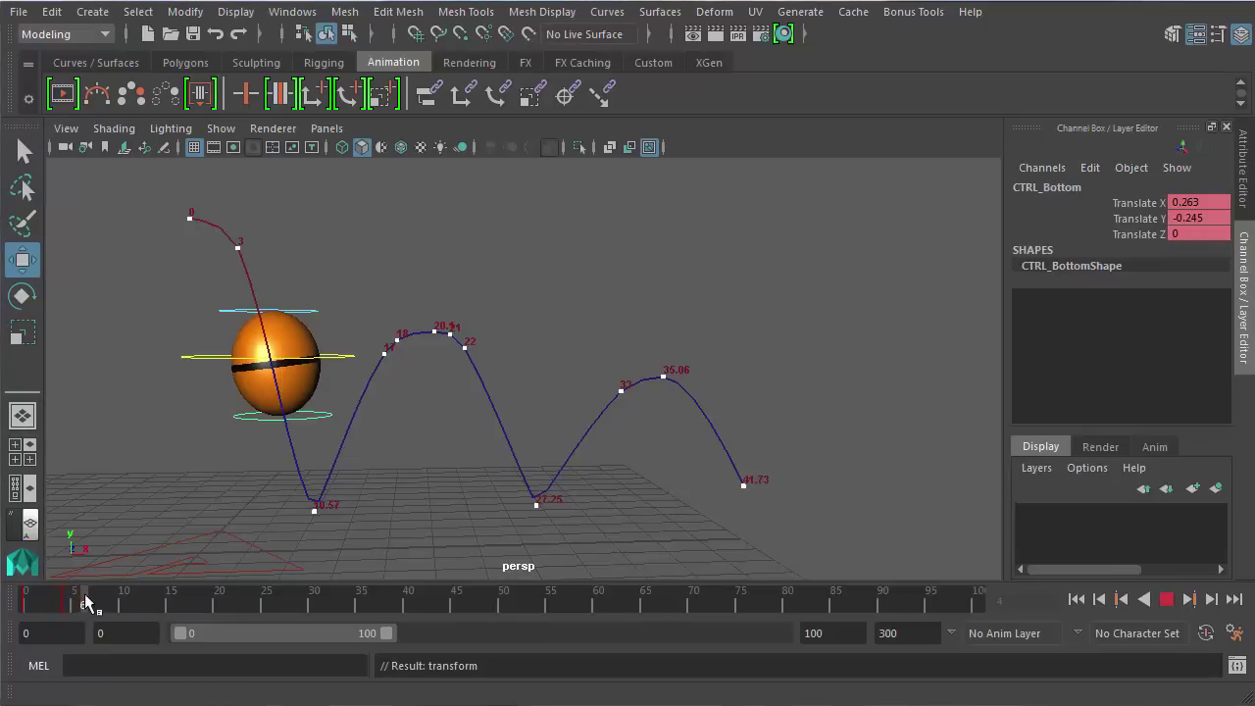
{"action": "left_click", "coordinate": [93, 600]}
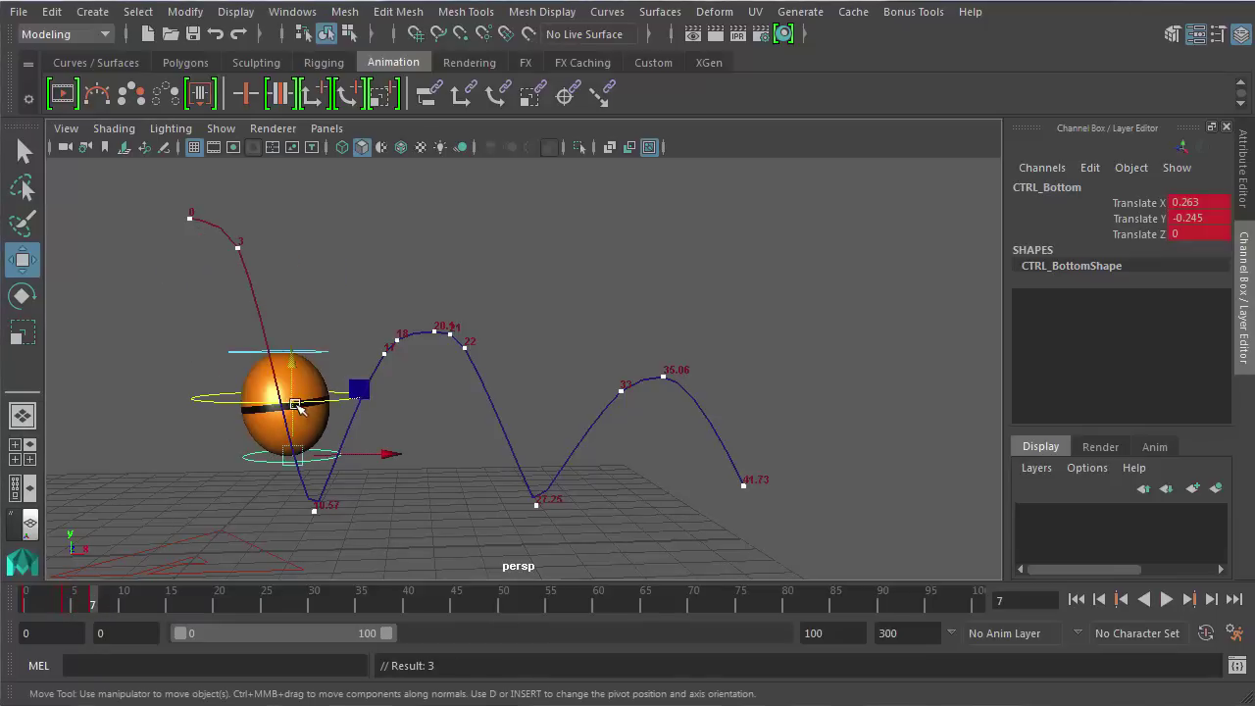
{"action": "left_click_drag", "start_coordinate": [294, 422], "coordinate": [294, 436]}
{"action": "left_click_drag", "start_coordinate": [368, 471], "coordinate": [376, 470]}
{"action": "key", "text": "s"}
Slide the bottom control back onto the contact point at frame 10 and key the rounded pose
{"action": "key", "text": "alt+v"}
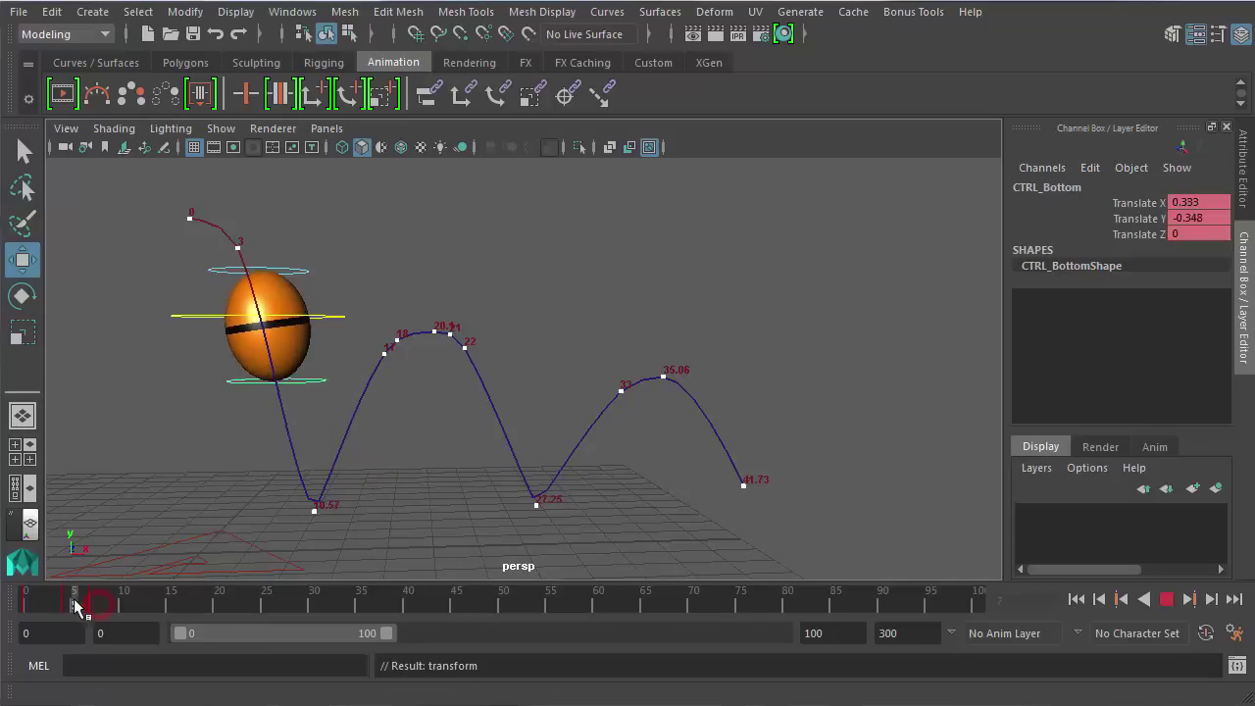
{"action": "left_click", "coordinate": [123, 604]}
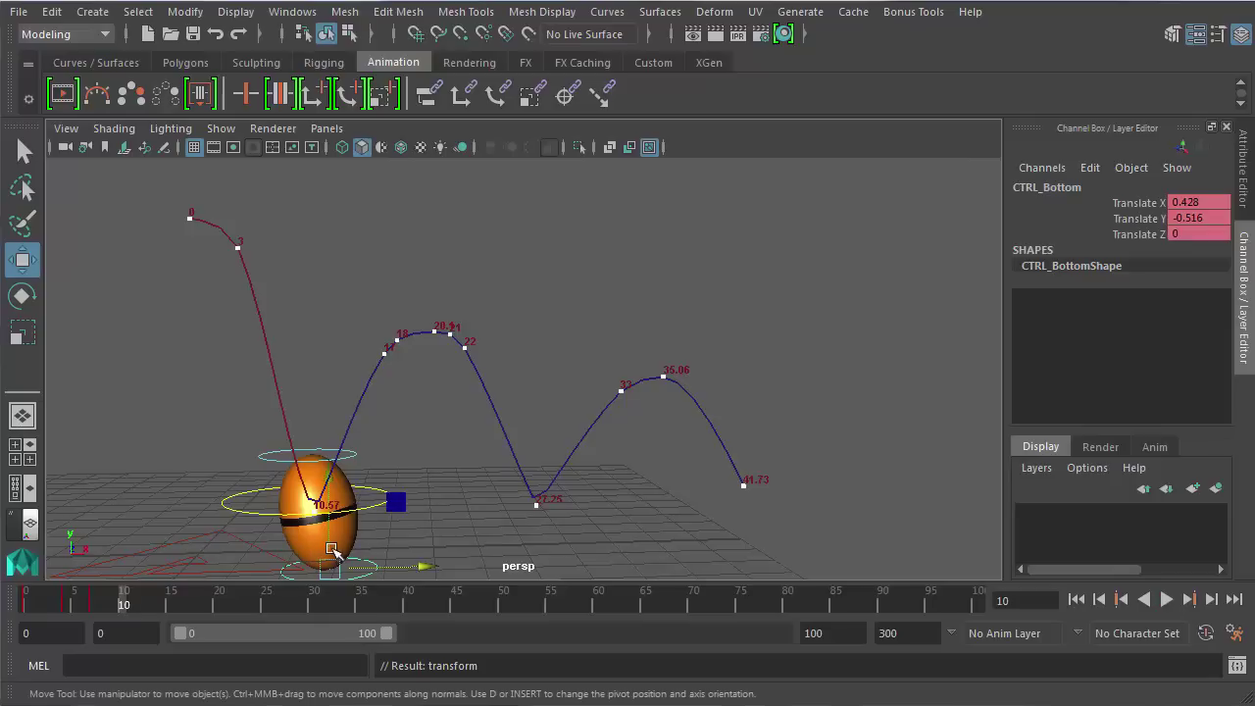
{"action": "left_click_drag", "start_coordinate": [388, 571], "coordinate": [306, 549]}
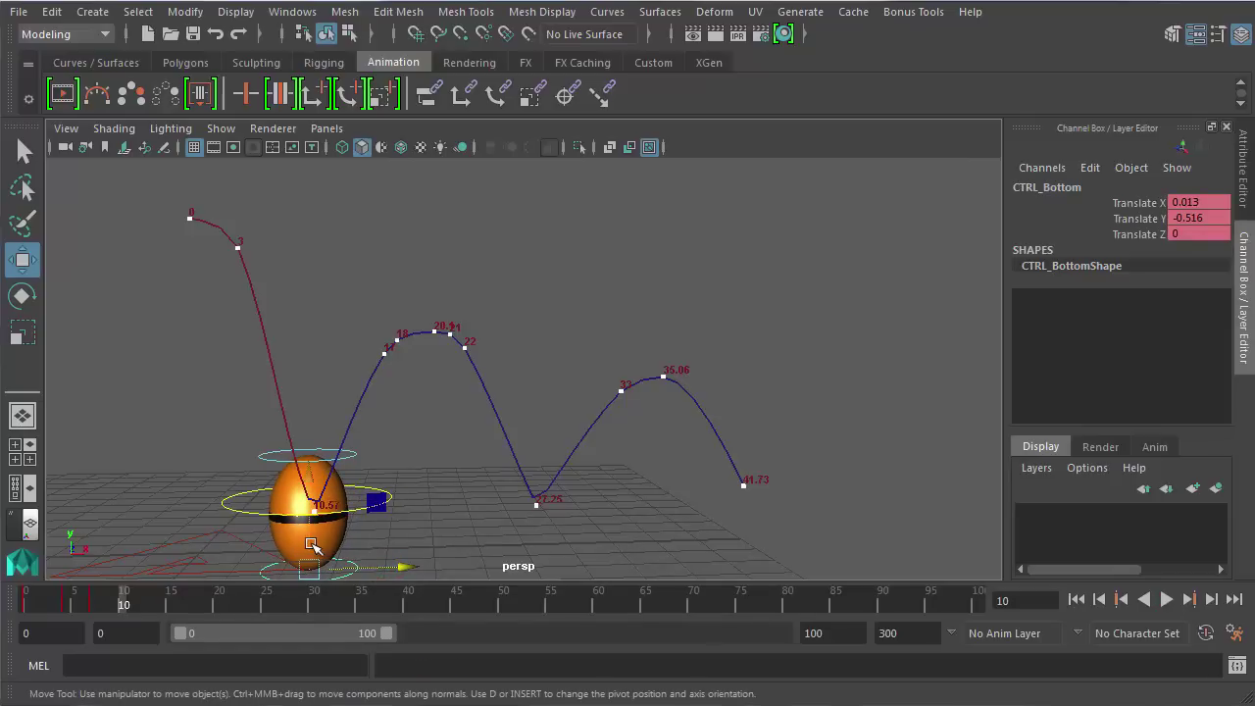
{"action": "mouse_move", "coordinate": [312, 545]}
{"action": "left_mouse_down"}
{"action": "mouse_move", "coordinate": [308, 534]}
{"action": "mouse_move", "coordinate": [304, 545]}
{"action": "left_mouse_up"}
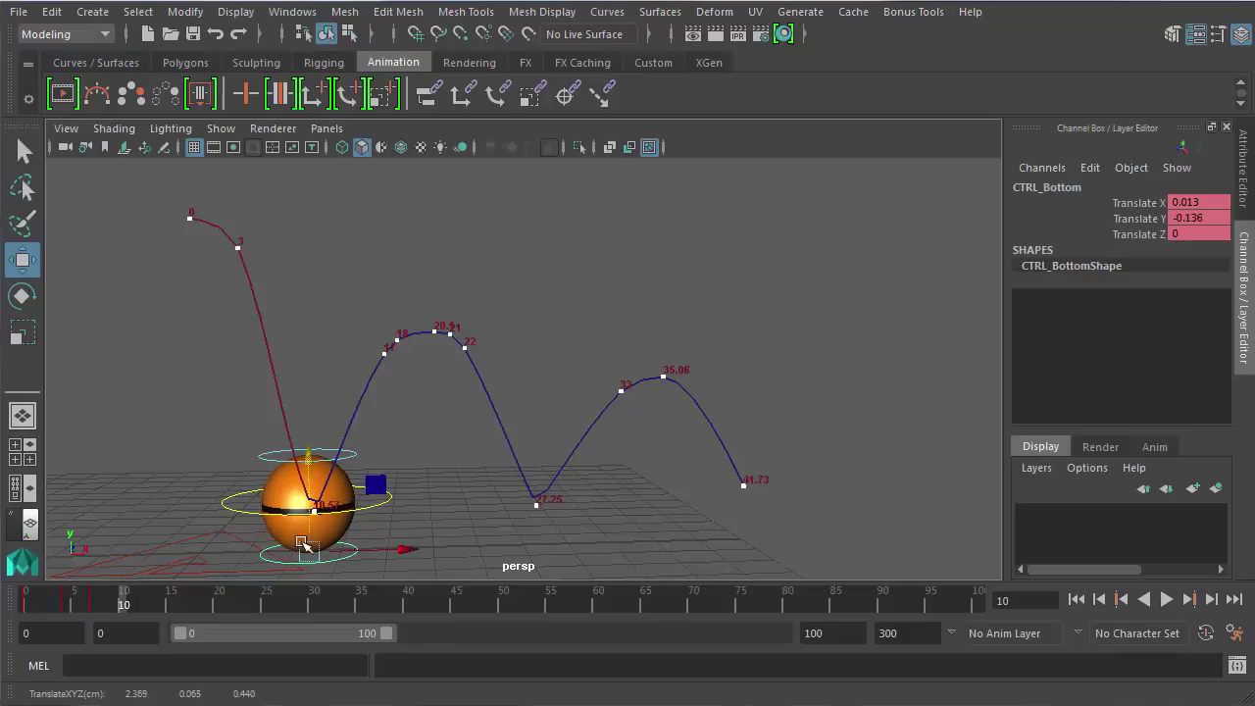
{"action": "key", "text": "s"}
{"action": "left_click_drag", "start_coordinate": [114, 604], "coordinate": [27, 600]}
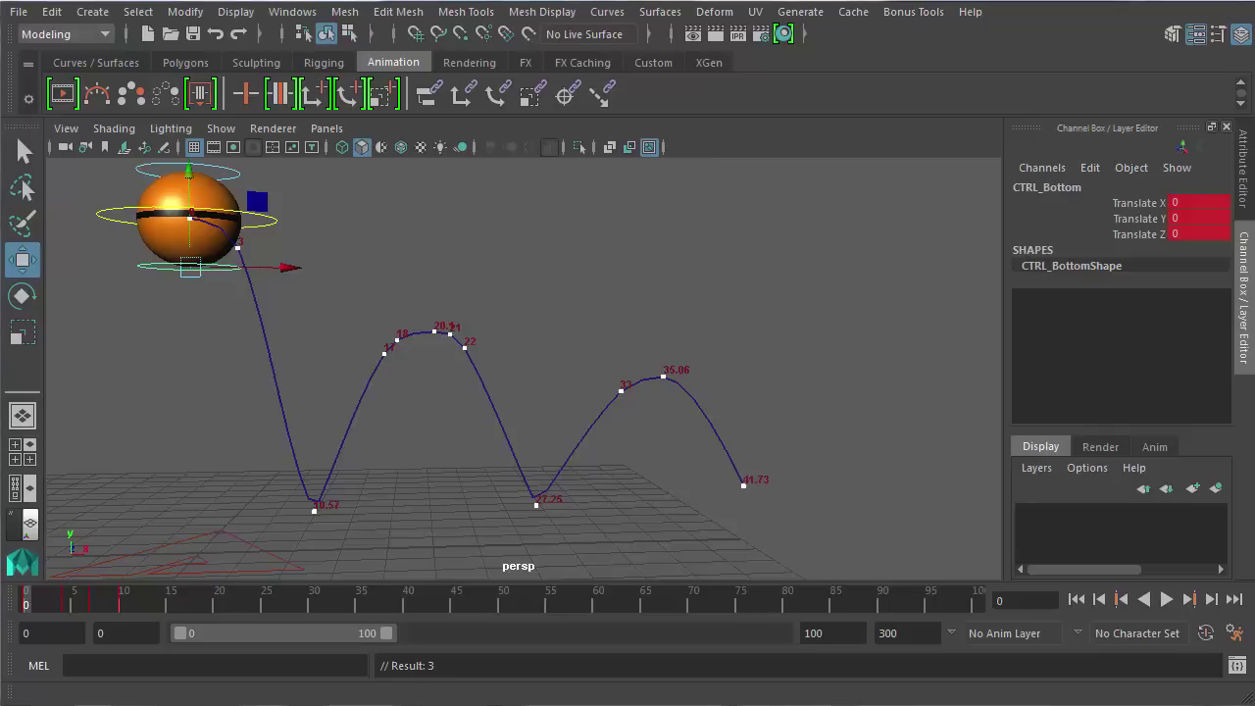
Stretch the top control forward and up into an egg shape and key it at frame 15
{"action": "left_click", "coordinate": [1166, 599]}
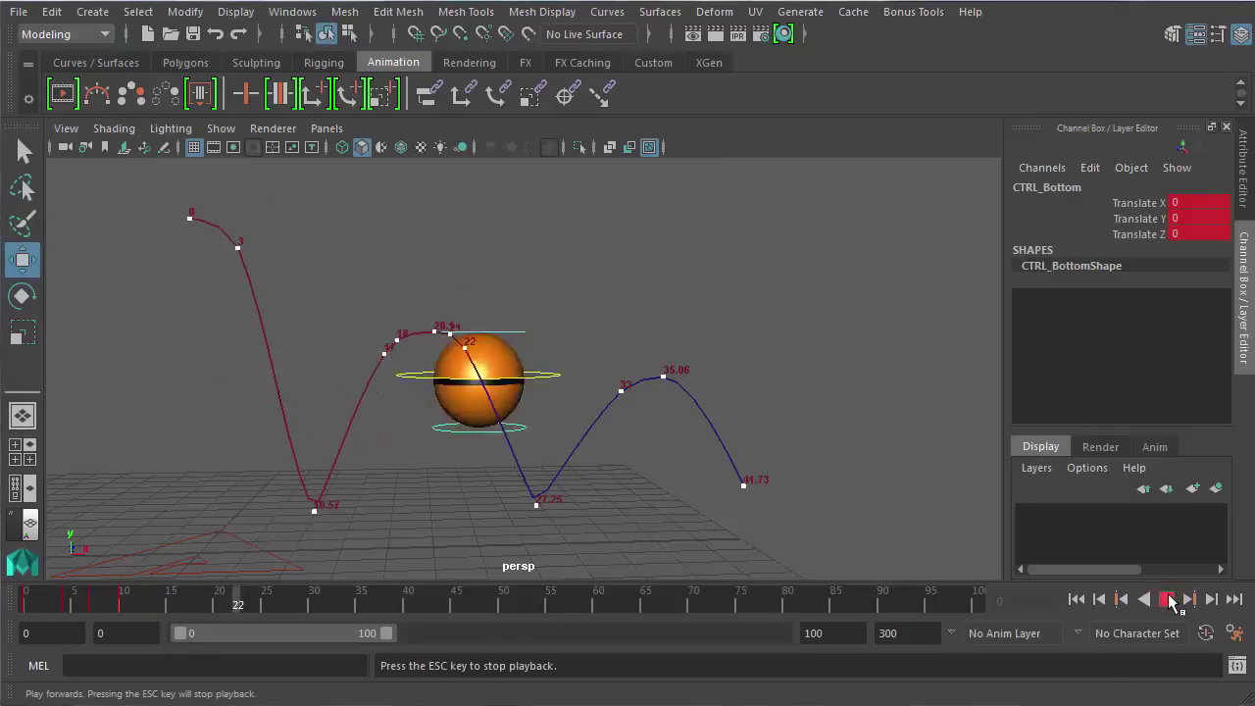
{"action": "left_click", "coordinate": [1166, 599]}
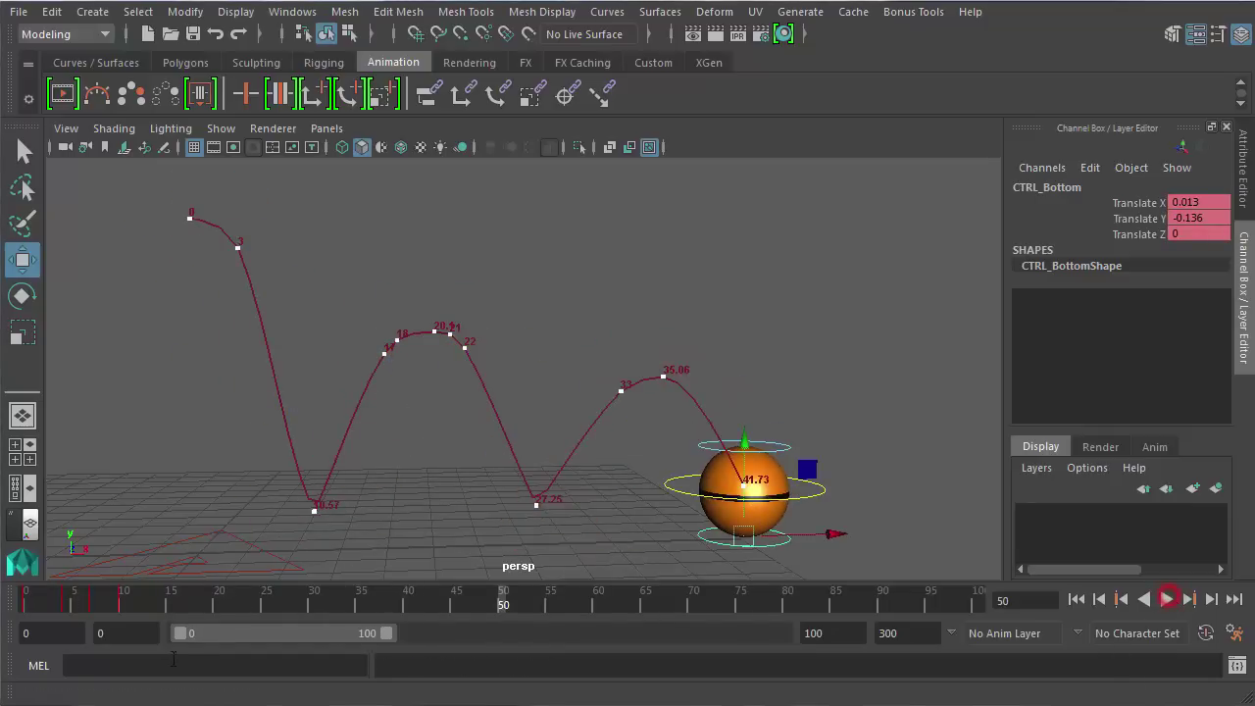
{"action": "left_click_drag", "start_coordinate": [192, 612], "coordinate": [161, 605]}
{"action": "left_click", "coordinate": [317, 385]}
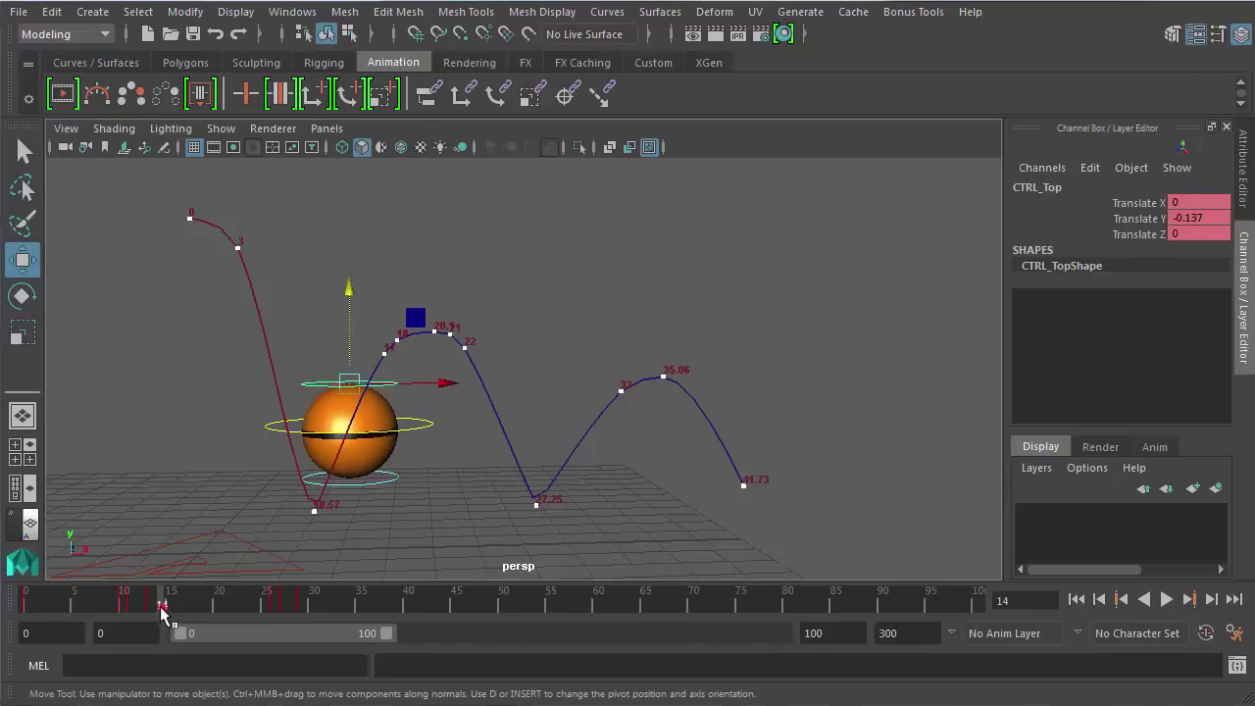
{"action": "mouse_move", "coordinate": [162, 608]}
{"action": "left_mouse_down"}
{"action": "mouse_move", "coordinate": [146, 603]}
{"action": "mouse_move", "coordinate": [170, 602]}
{"action": "left_mouse_up"}
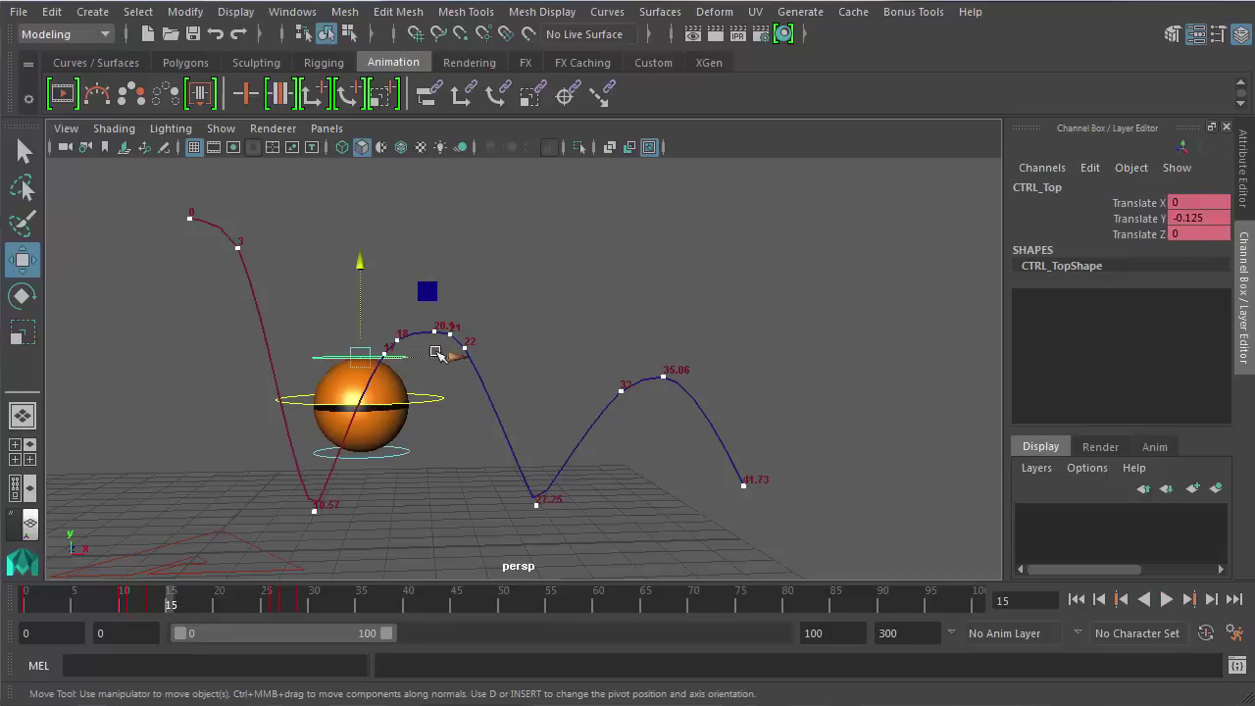
{"action": "left_click_drag", "start_coordinate": [436, 353], "coordinate": [456, 359]}
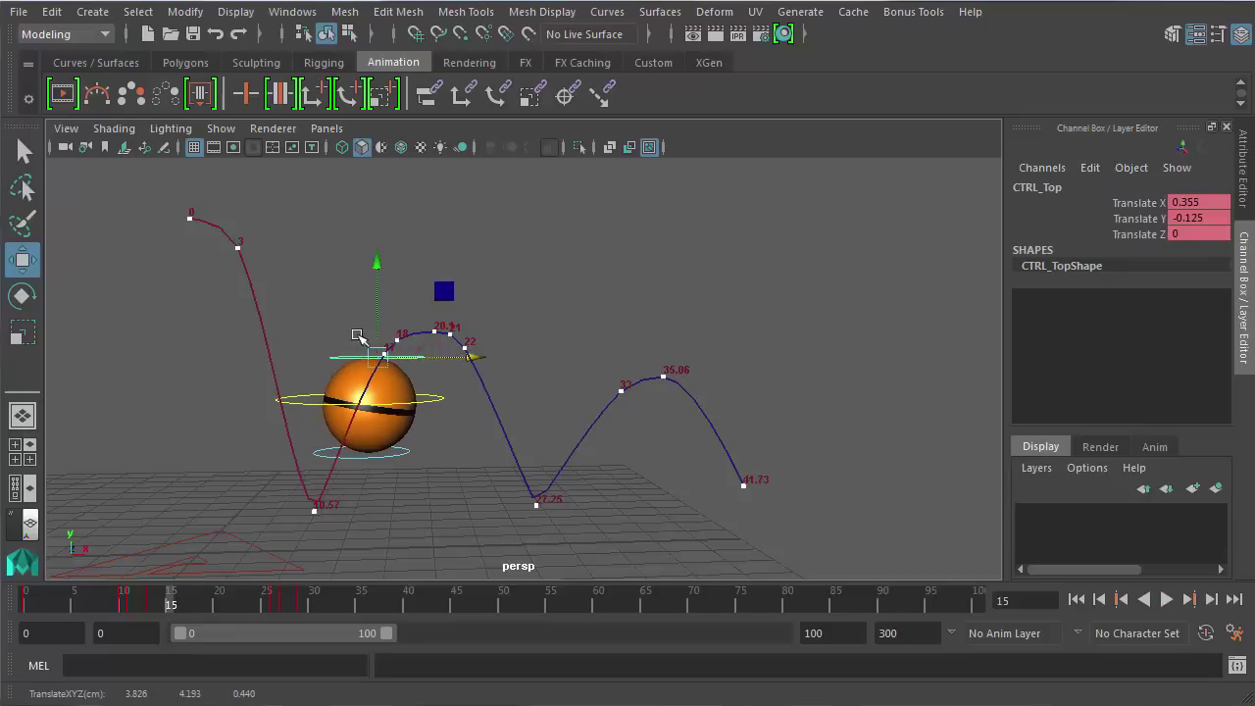
{"action": "left_click_drag", "start_coordinate": [379, 327], "coordinate": [378, 313]}
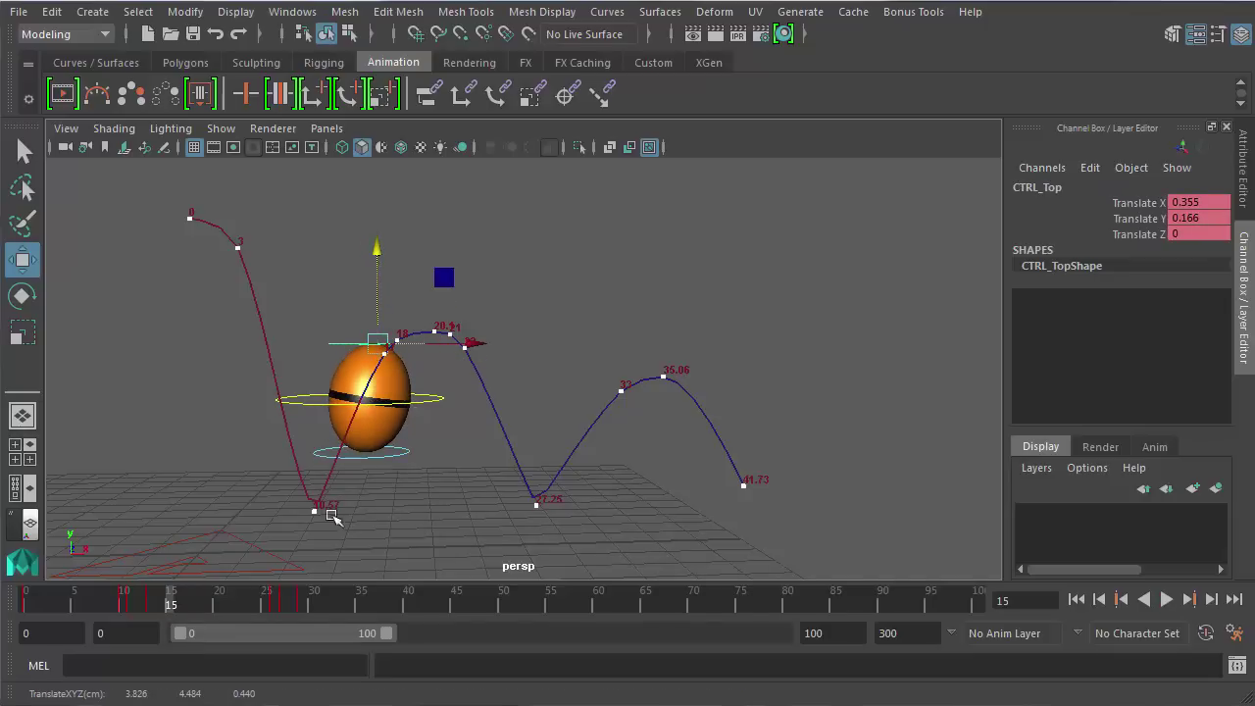
{"action": "key", "text": "s"}
Lower and recentre the top control so the ball rounds out, keyed at frame 18
{"action": "key", "text": "alt+v"}
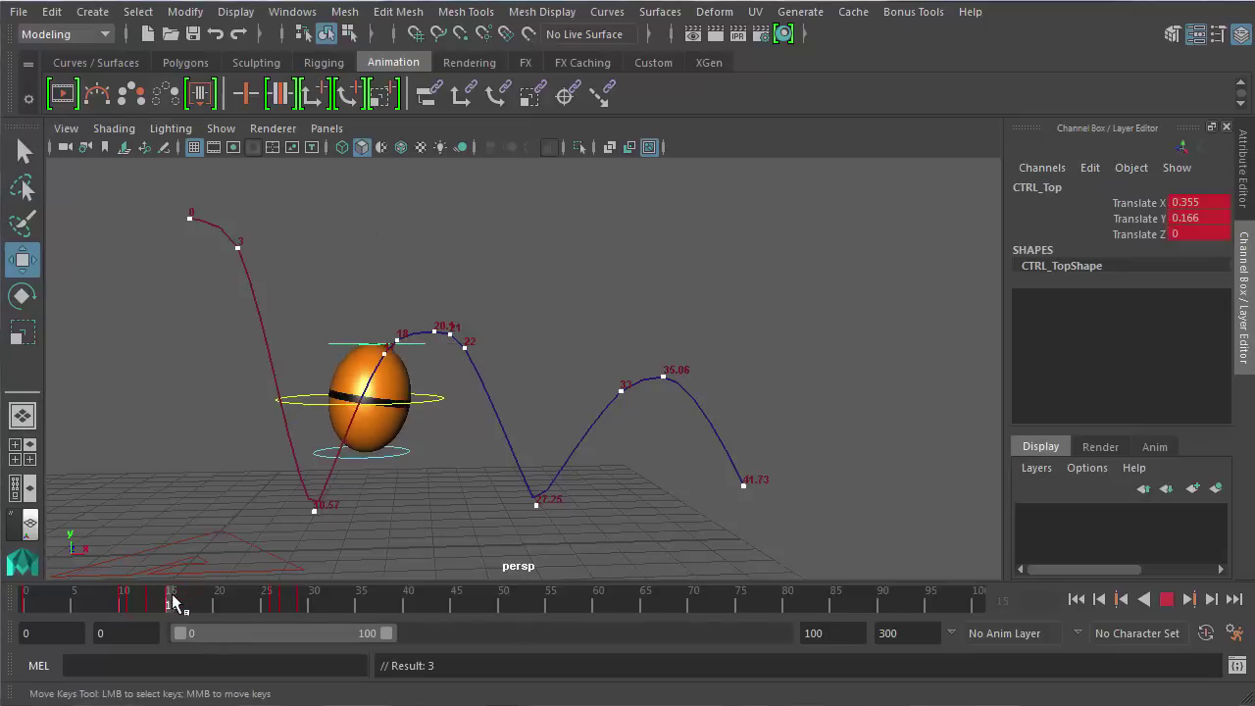
{"action": "left_click_drag", "start_coordinate": [190, 600], "coordinate": [199, 594]}
{"action": "left_click_drag", "start_coordinate": [414, 224], "coordinate": [410, 240]}
{"action": "key", "text": "s"}
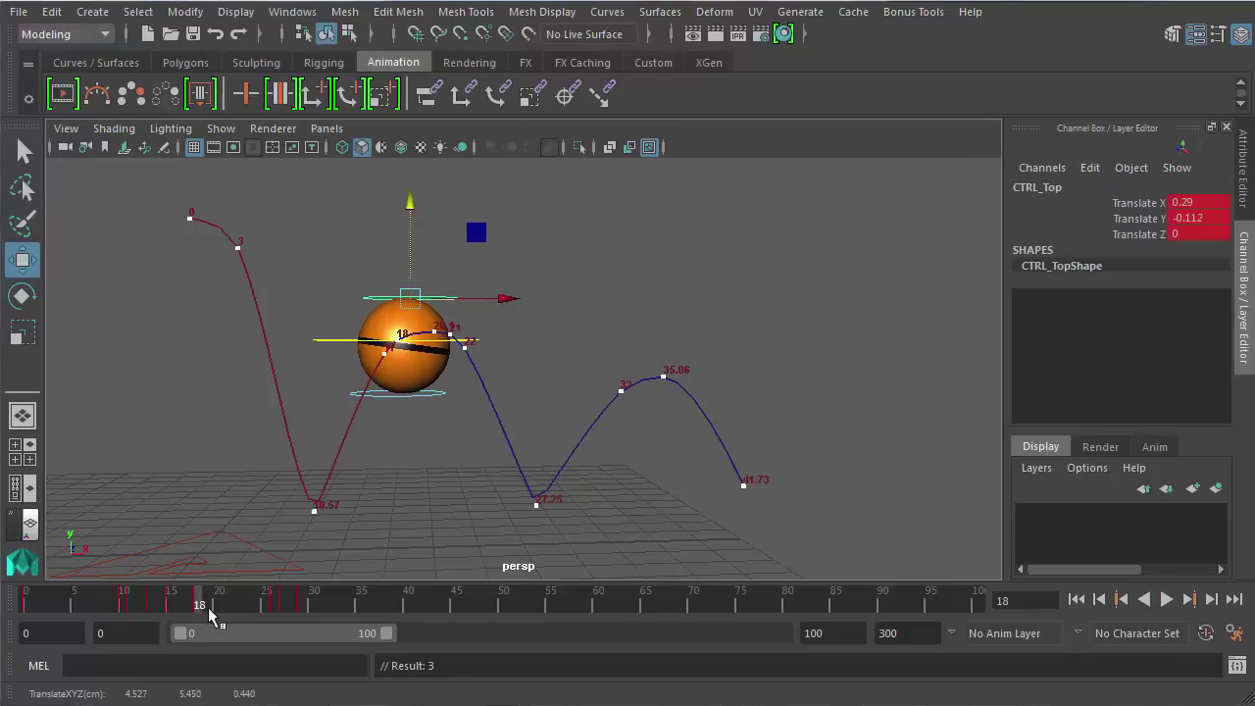
{"action": "mouse_move", "coordinate": [205, 605]}
{"action": "left_mouse_down"}
{"action": "mouse_move", "coordinate": [219, 604]}
{"action": "mouse_move", "coordinate": [123, 608]}
{"action": "mouse_move", "coordinate": [194, 611]}
{"action": "left_mouse_up"}
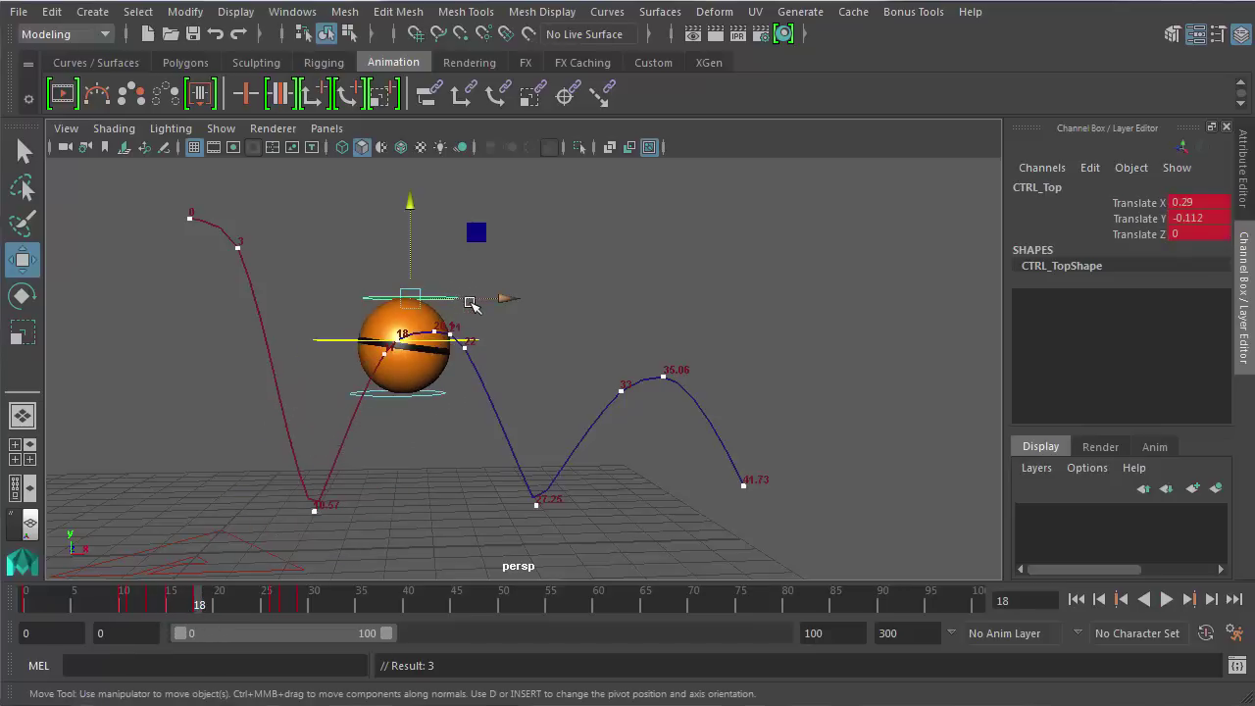
{"action": "left_click_drag", "start_coordinate": [502, 297], "coordinate": [464, 298]}
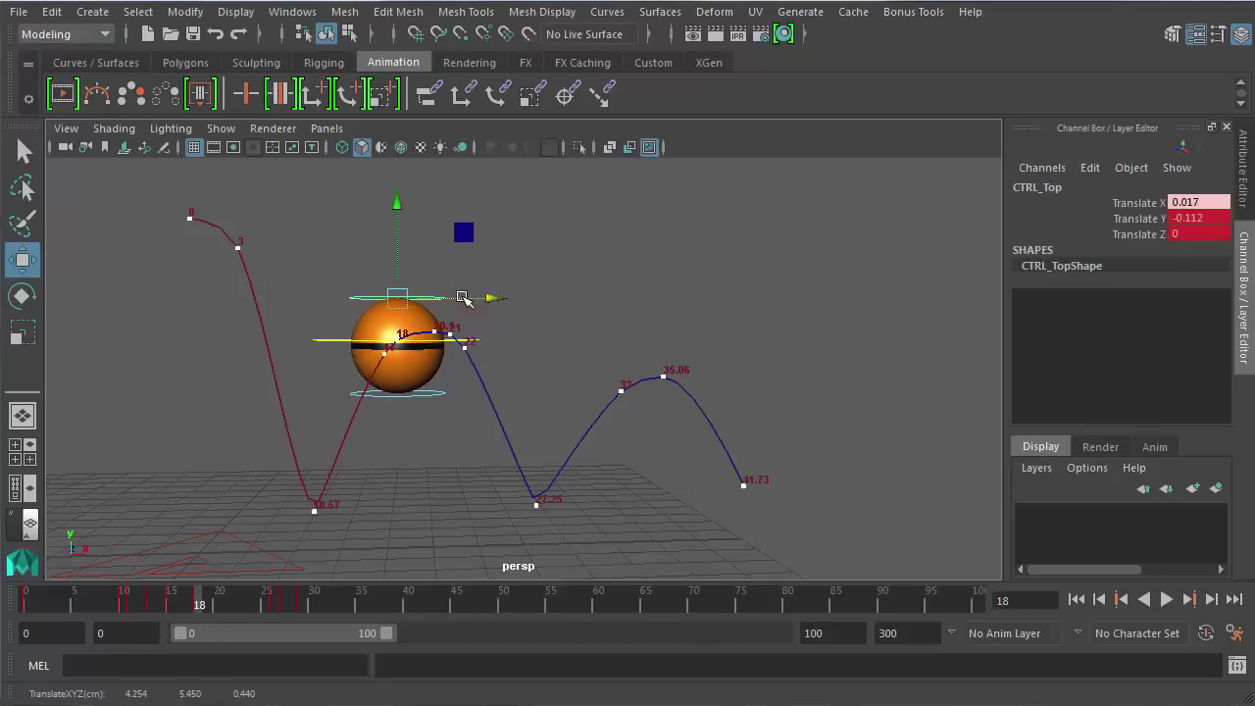
{"action": "key", "text": "s"}
Stretch the bottom control down and forward near frame 20, then key a rounded contact at frame 26
{"action": "left_click_drag", "start_coordinate": [208, 603], "coordinate": [240, 605]}
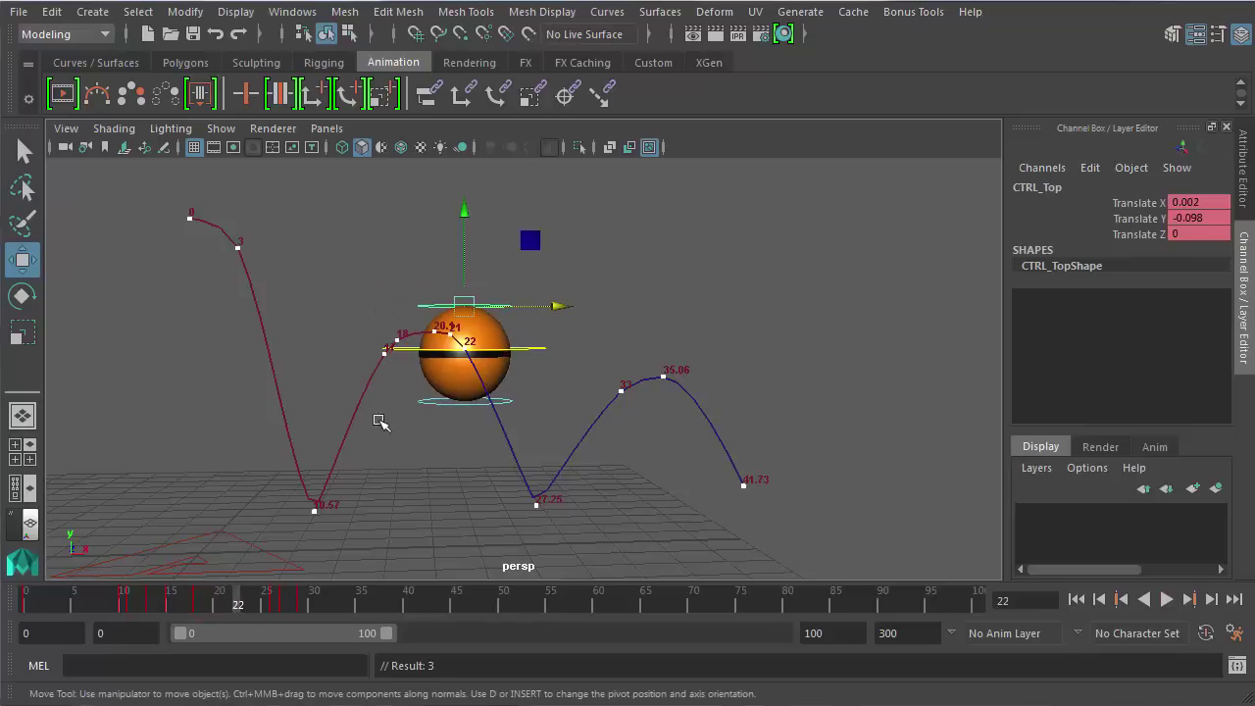
{"action": "left_click", "coordinate": [456, 402]}
{"action": "mouse_move", "coordinate": [240, 608]}
{"action": "left_mouse_down"}
{"action": "mouse_move", "coordinate": [220, 604]}
{"action": "mouse_move", "coordinate": [239, 604]}
{"action": "left_mouse_up"}
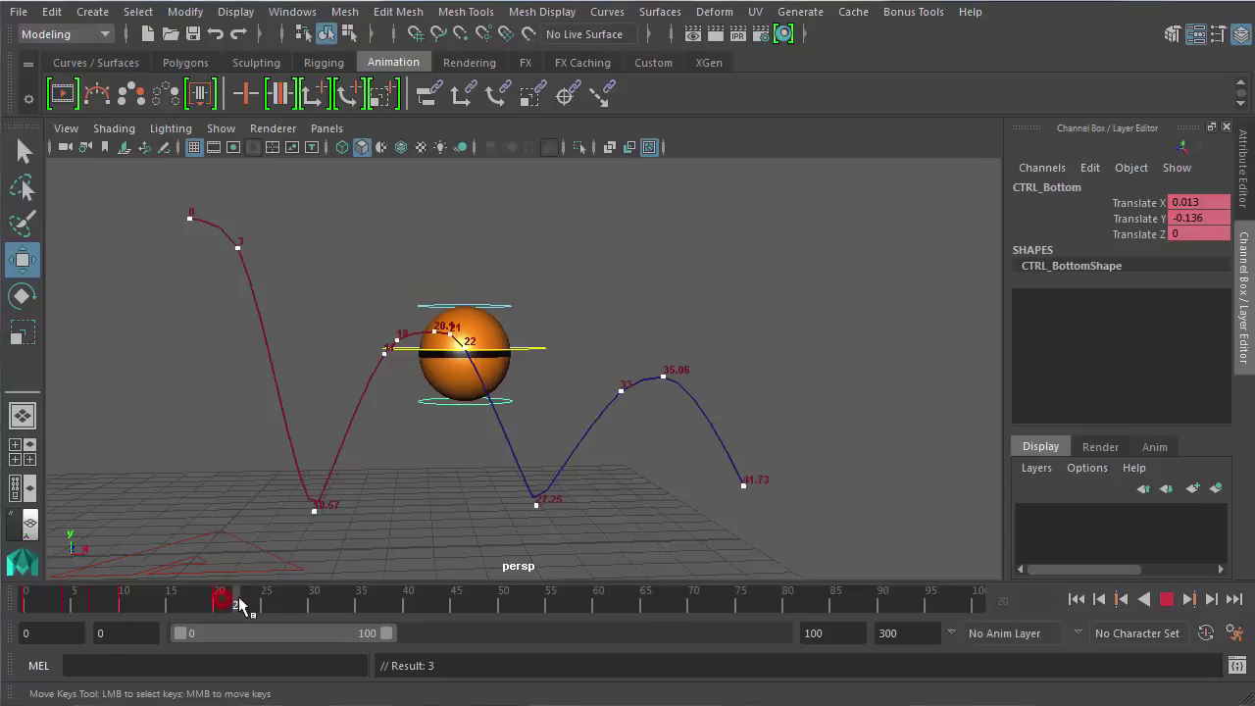
{"action": "left_click_drag", "start_coordinate": [526, 402], "coordinate": [547, 401]}
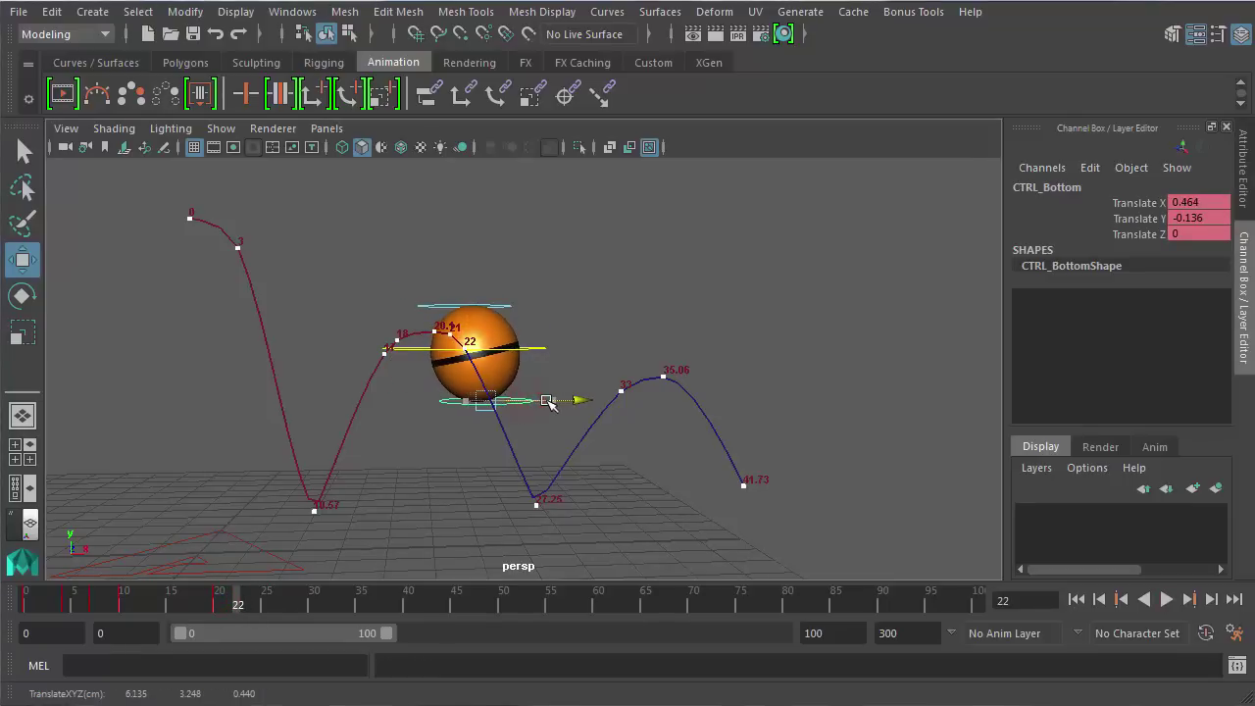
{"action": "left_click_drag", "start_coordinate": [487, 355], "coordinate": [497, 374]}
{"action": "left_click_drag", "start_coordinate": [551, 428], "coordinate": [564, 428]}
{"action": "left_click_drag", "start_coordinate": [239, 604], "coordinate": [279, 610]}
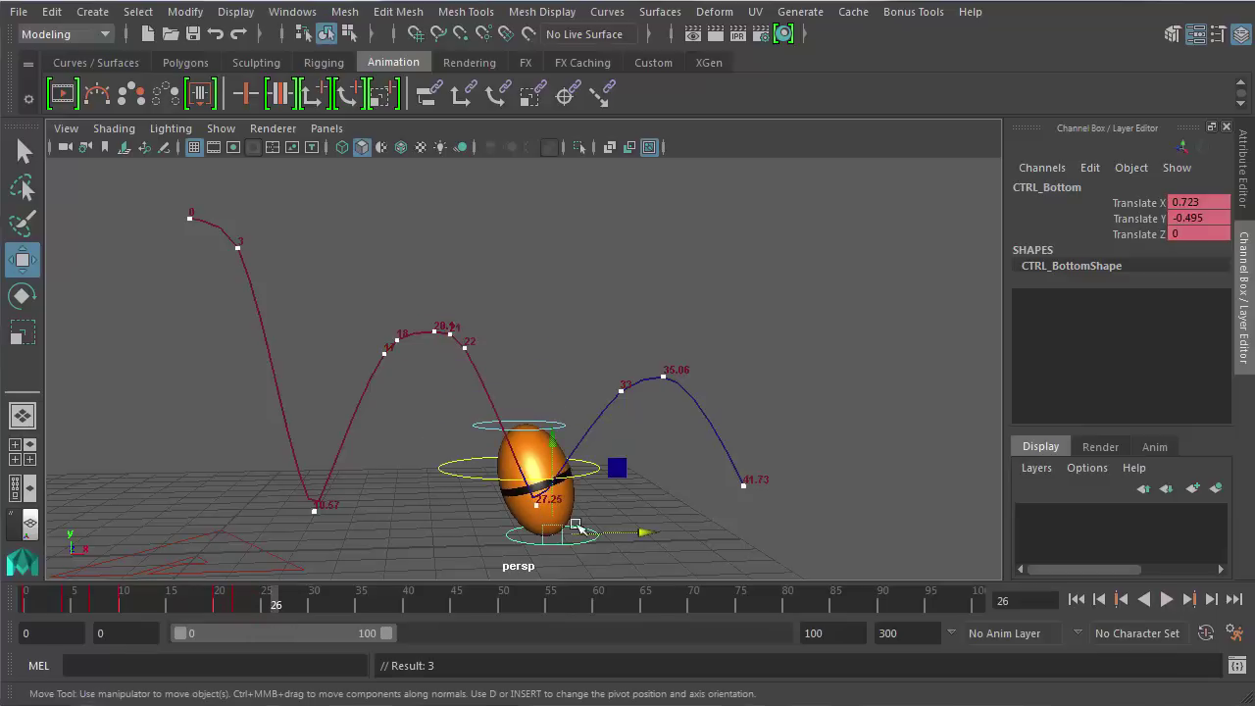
{"action": "left_click_drag", "start_coordinate": [608, 532], "coordinate": [519, 477]}
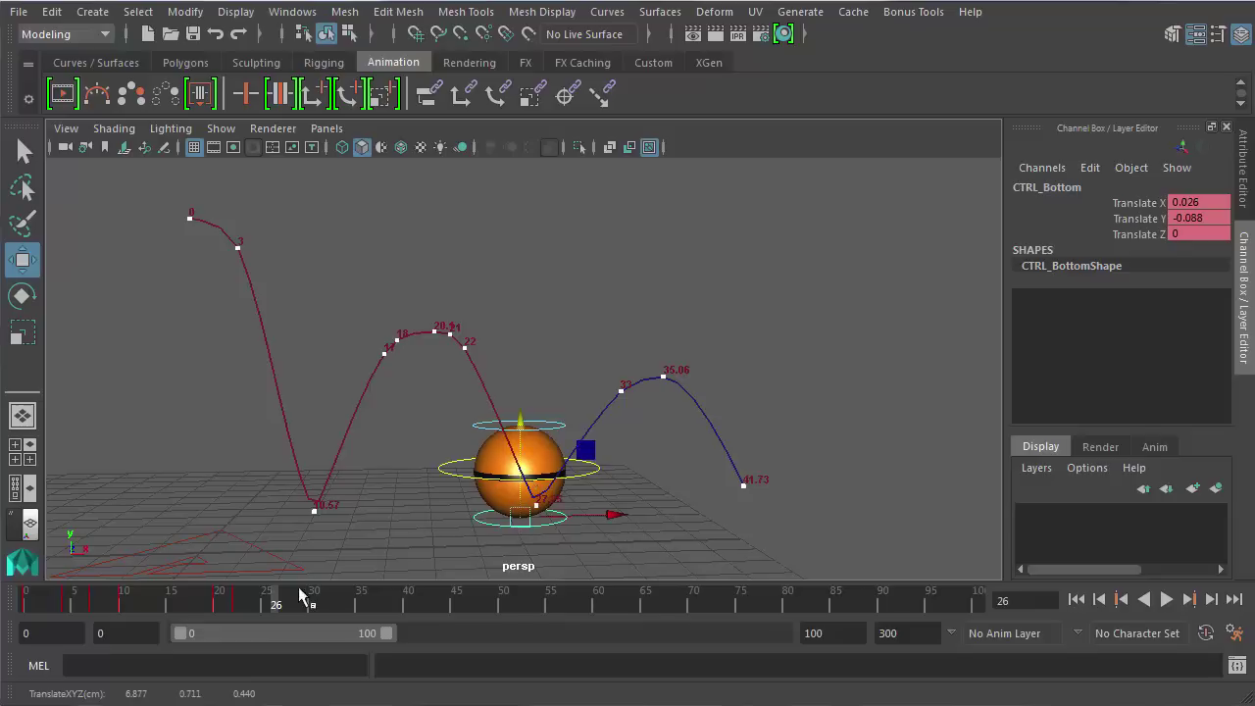
{"action": "key", "text": "s"}
Lean the top control forward at frame 30, then recentre and key it at frame 33
{"action": "left_click_drag", "start_coordinate": [276, 601], "coordinate": [312, 600]}
{"action": "key", "text": "Up"}
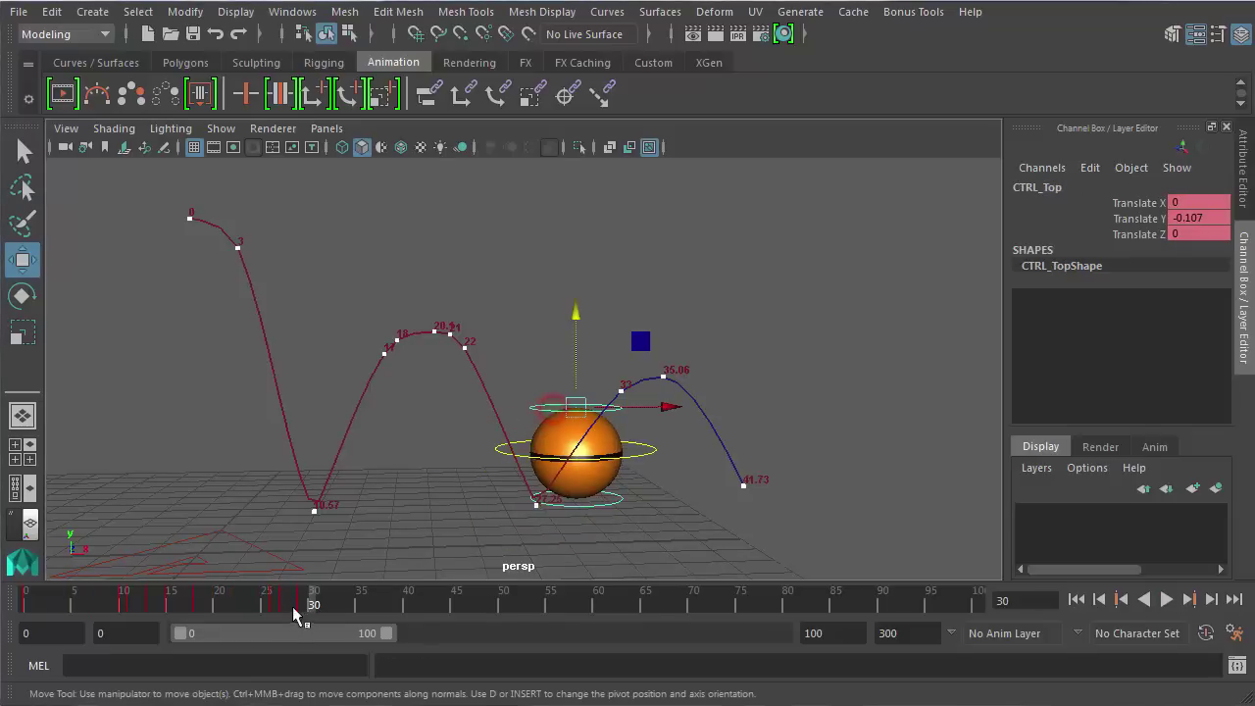
{"action": "left_click_drag", "start_coordinate": [643, 409], "coordinate": [602, 369]}
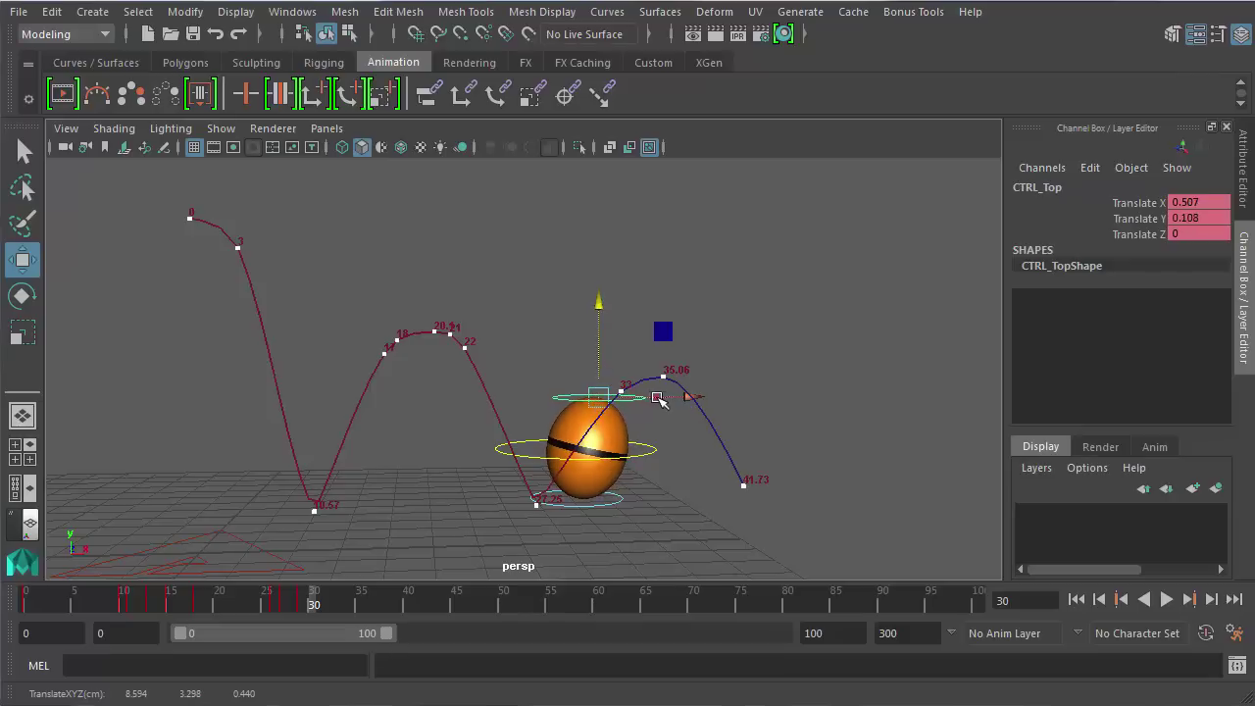
{"action": "key", "text": "s"}
{"action": "left_click_drag", "start_coordinate": [316, 608], "coordinate": [343, 603]}
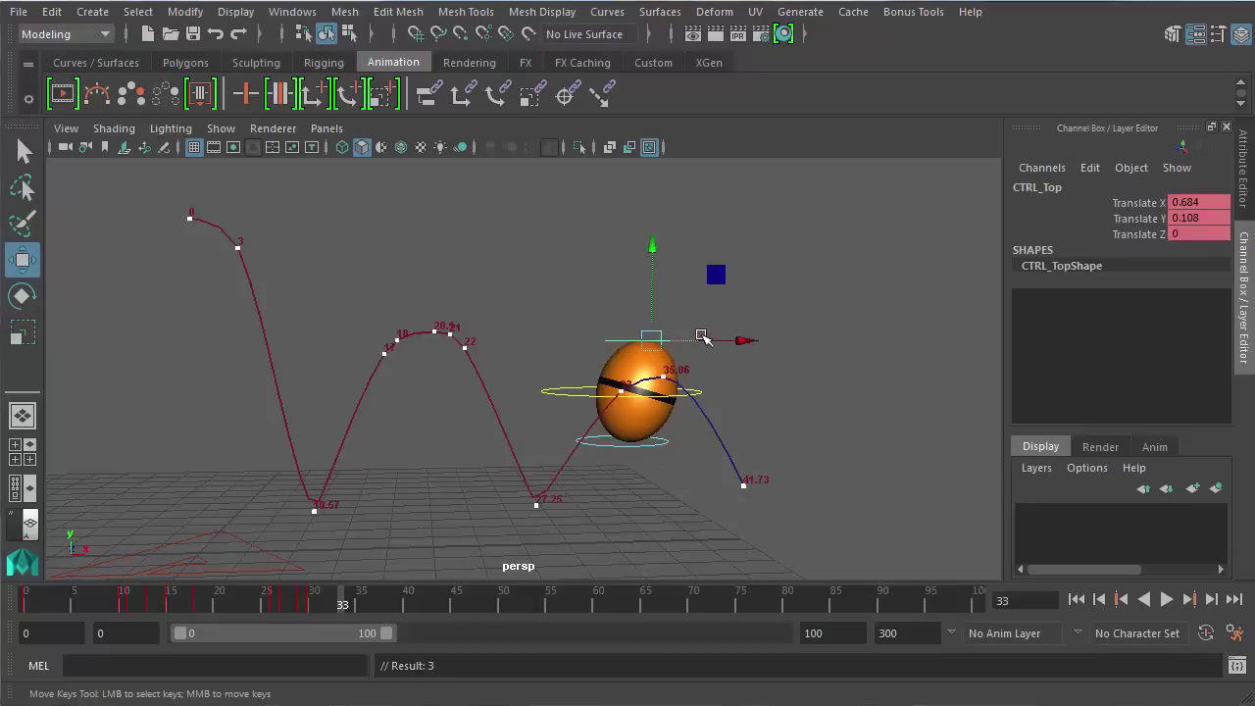
{"action": "left_click_drag", "start_coordinate": [702, 339], "coordinate": [623, 317]}
{"action": "key", "text": "s"}
{"action": "left_click_drag", "start_coordinate": [343, 605], "coordinate": [371, 603]}
Key the bottom control at frame 36, then stretch it to X 0.835, Y -0.501 and key at frame 38
{"action": "left_click", "coordinate": [656, 433]}
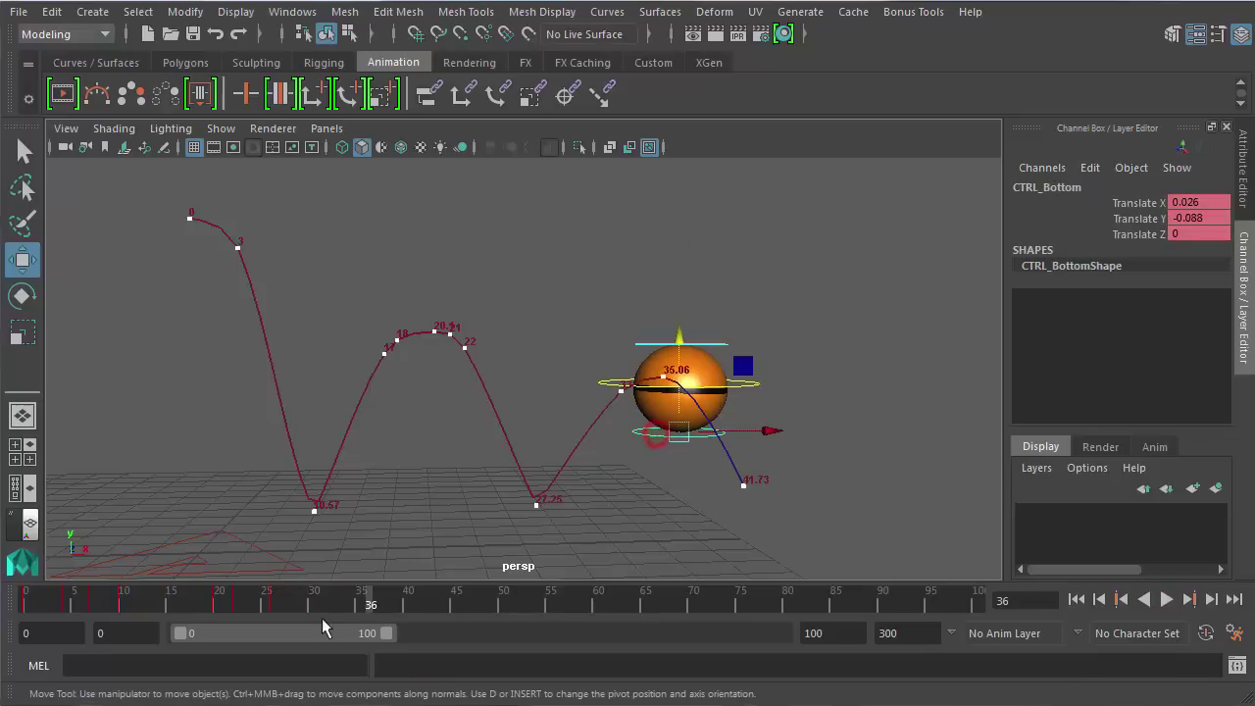
{"action": "key", "text": "s"}
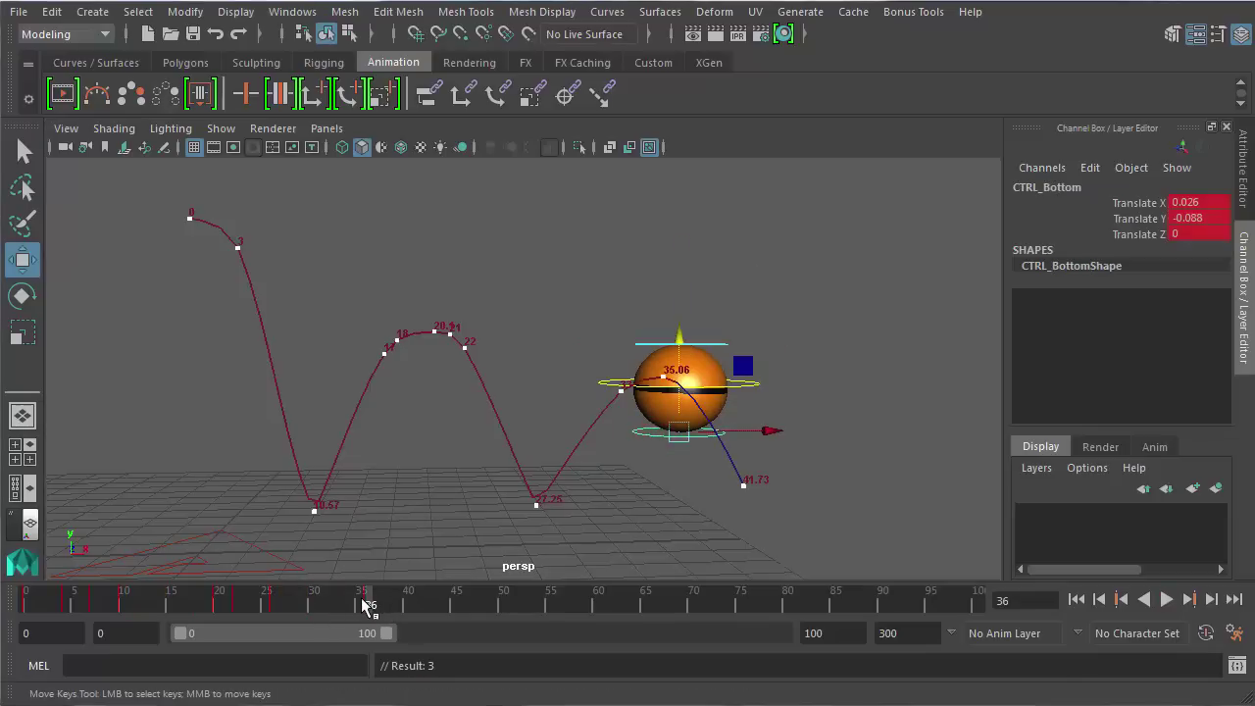
{"action": "key", "text": "alt+v"}
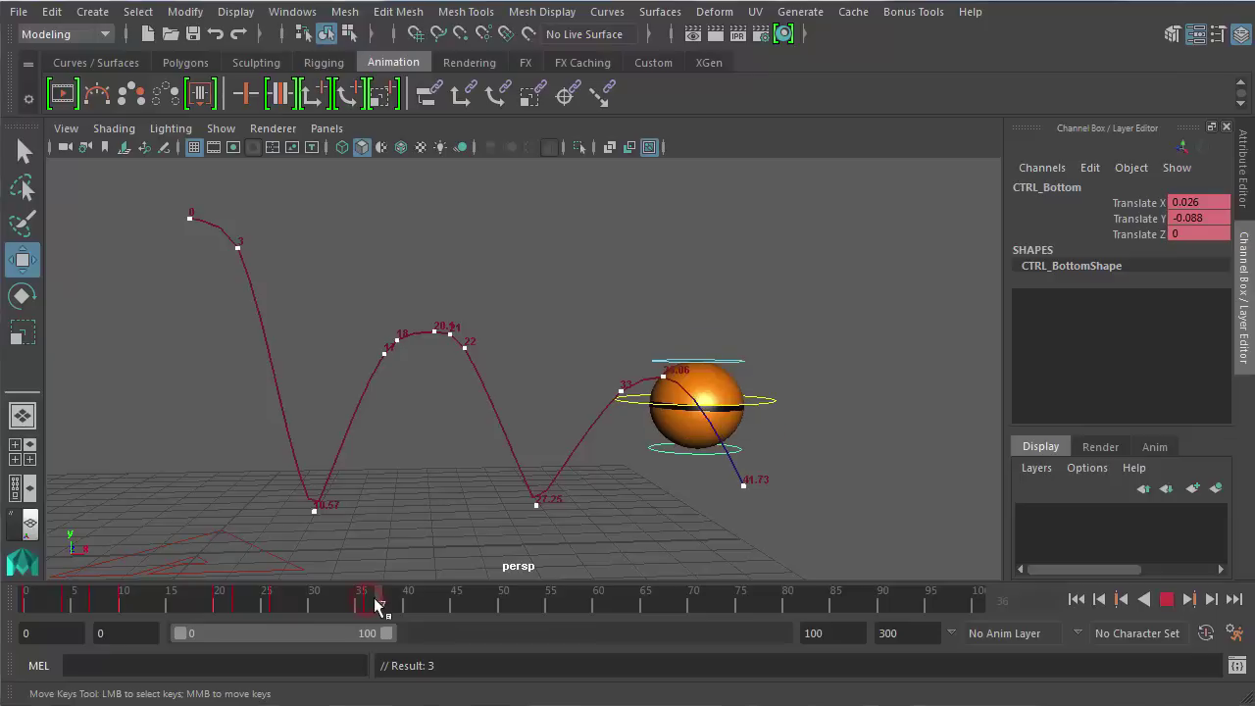
{"action": "key", "text": "alt+v"}
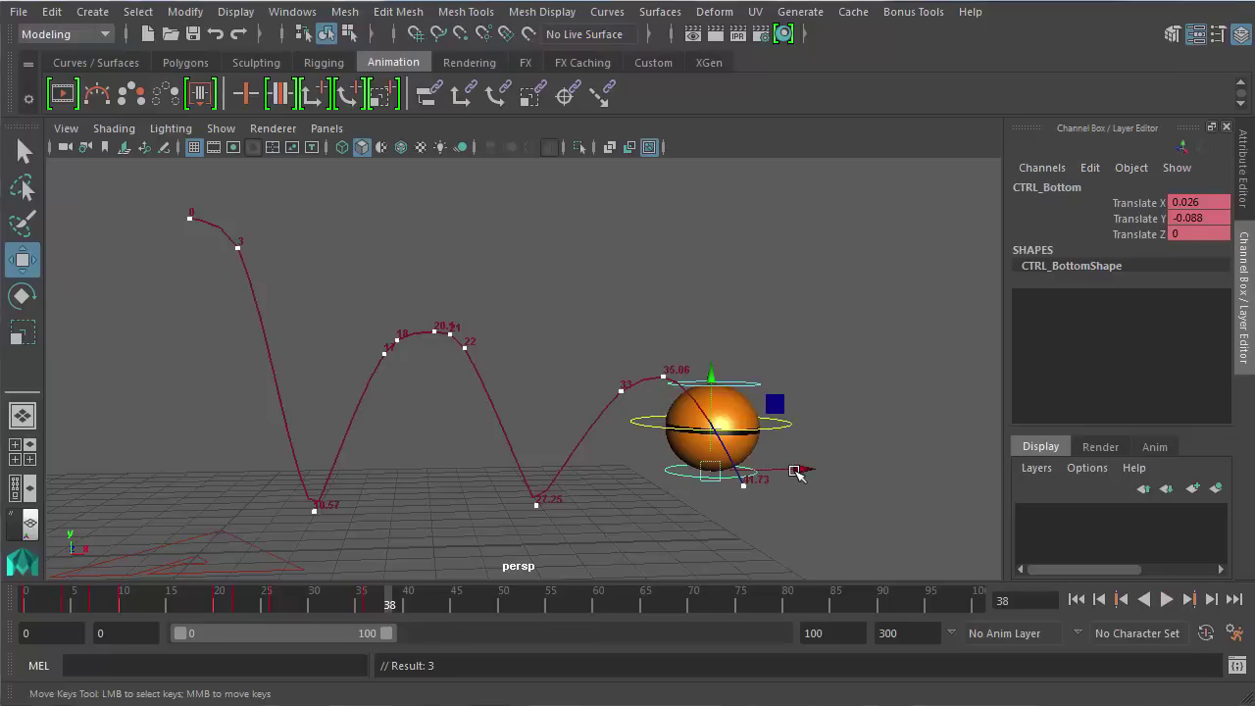
{"action": "left_click_drag", "start_coordinate": [796, 472], "coordinate": [815, 470]}
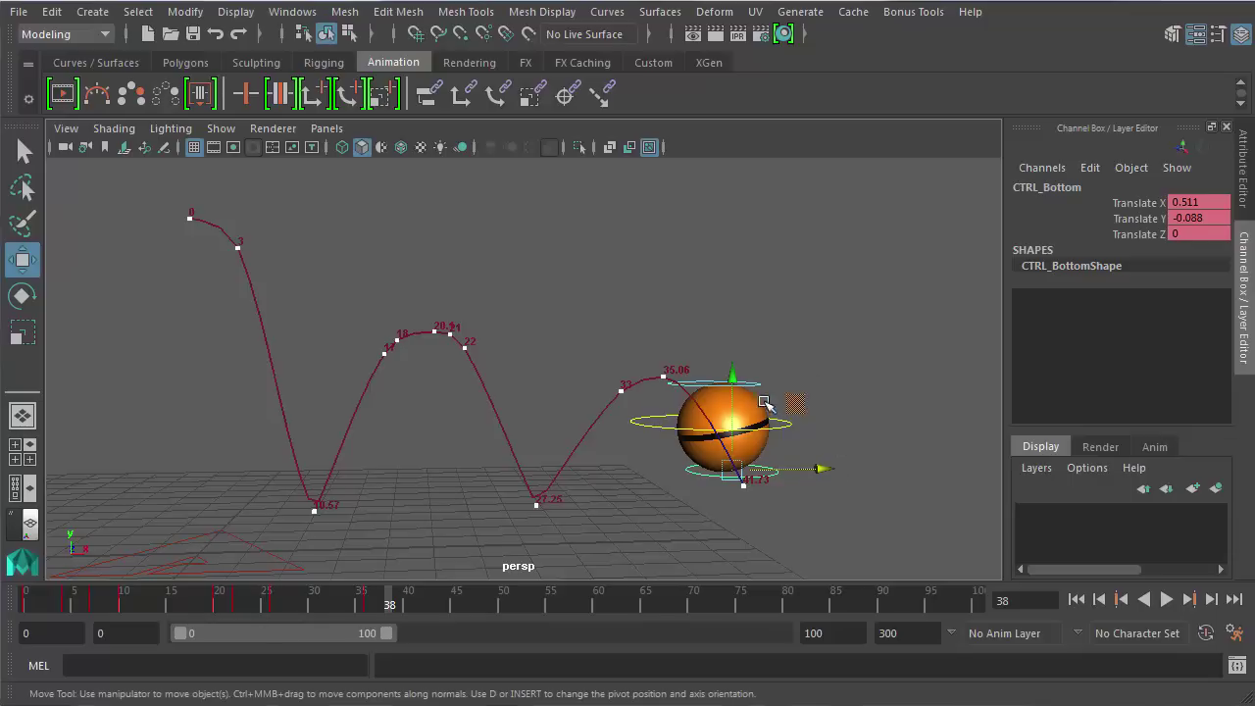
{"action": "left_click_drag", "start_coordinate": [736, 407], "coordinate": [740, 426]}
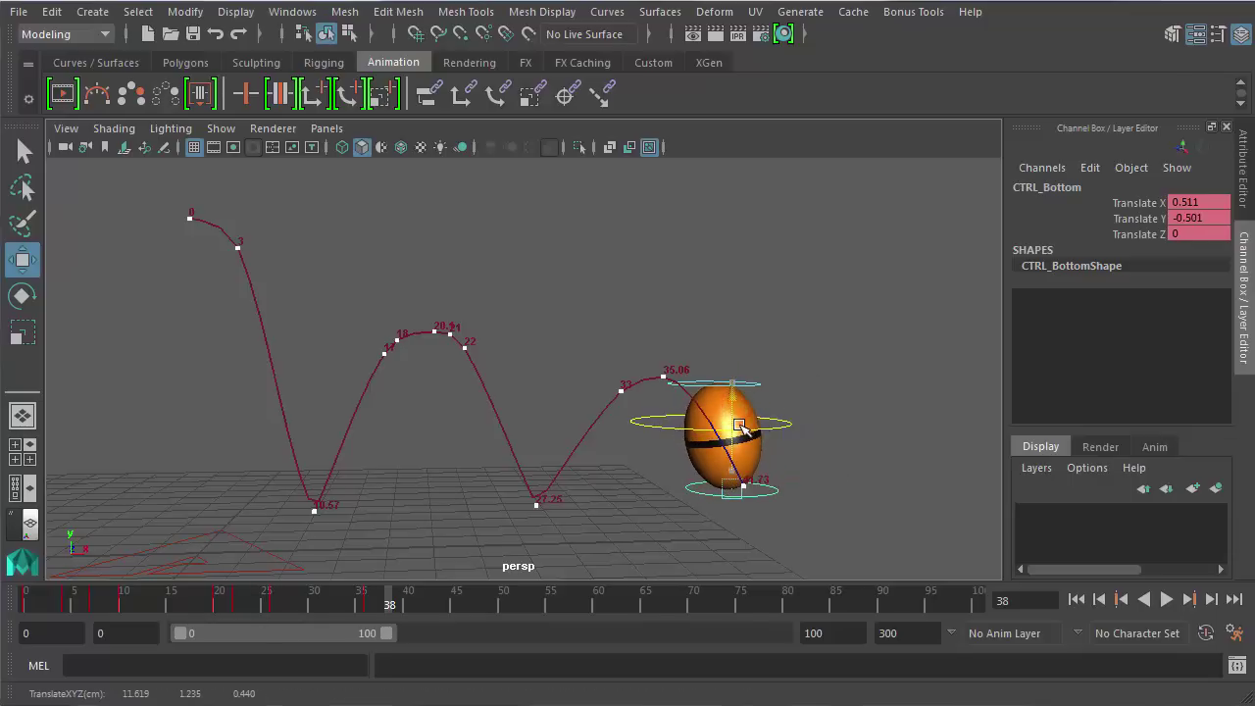
{"action": "left_click_drag", "start_coordinate": [813, 483], "coordinate": [826, 485]}
{"action": "key", "text": "s"}
{"action": "left_click_drag", "start_coordinate": [387, 601], "coordinate": [26, 596]}
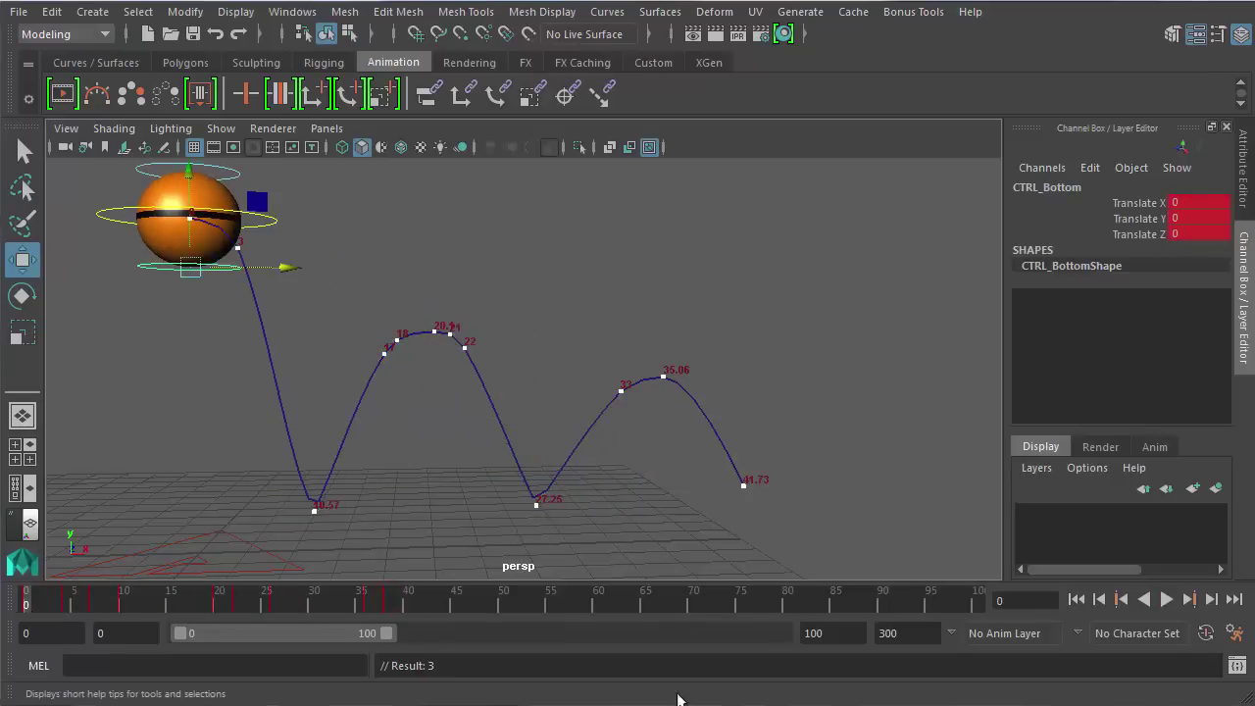
Review the bounce and nudge the bottom control around frame 25 to reshape the ball
{"action": "left_click", "coordinate": [438, 291]}
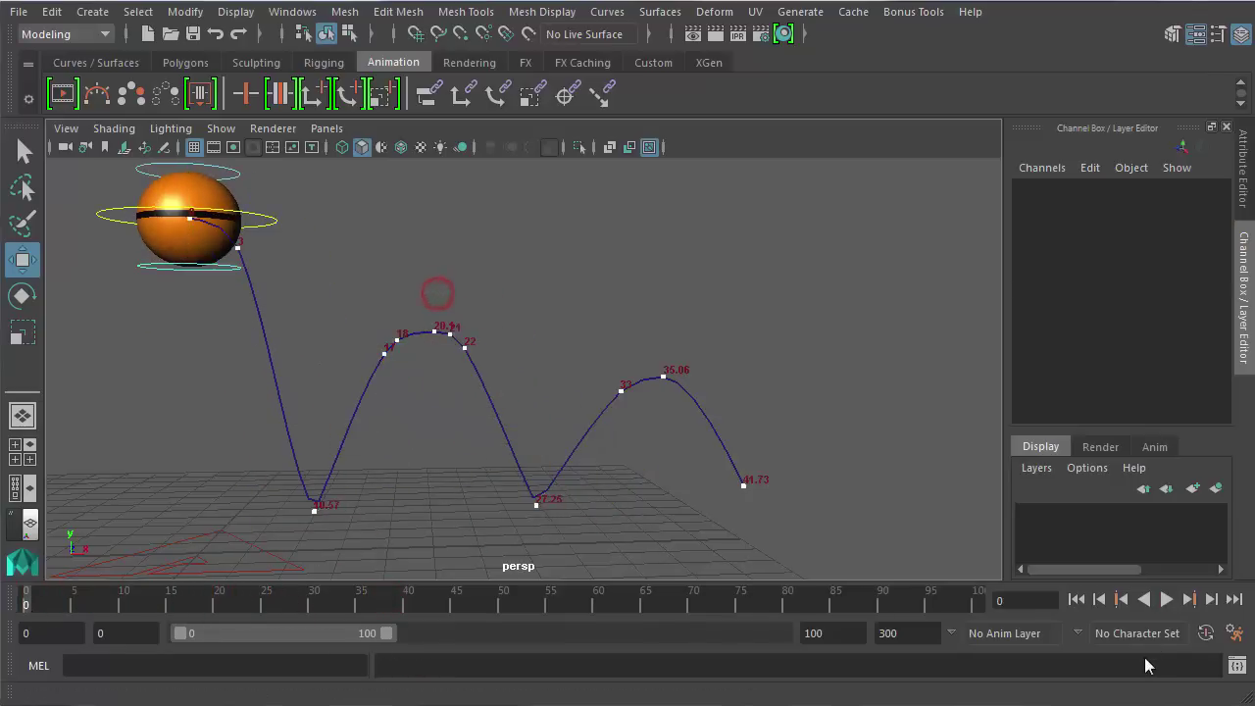
{"action": "left_click", "coordinate": [1168, 600]}
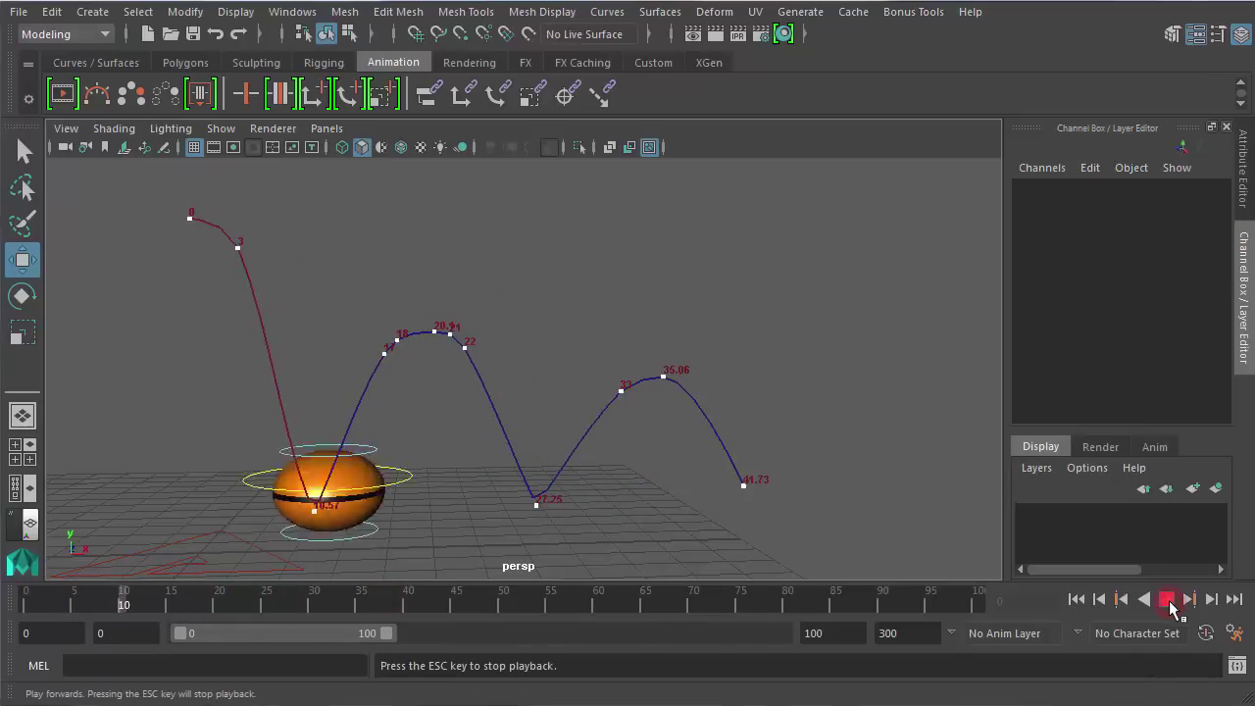
{"action": "left_click", "coordinate": [1168, 600]}
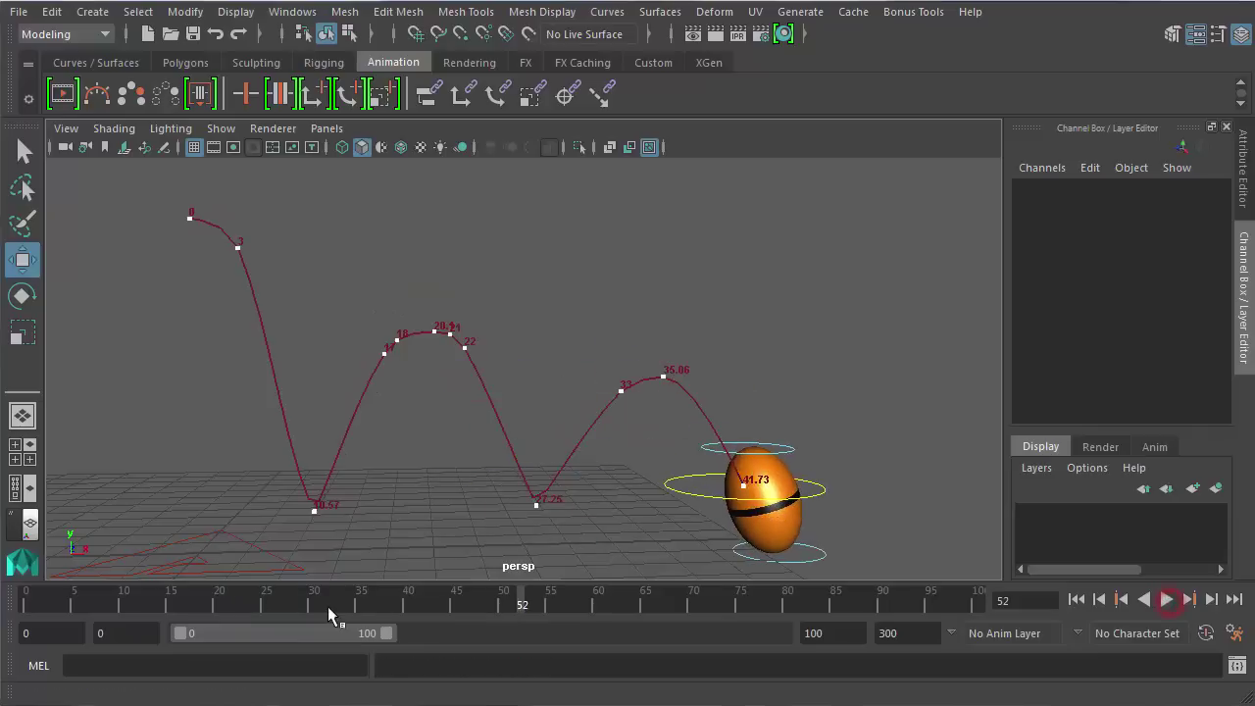
{"action": "left_click_drag", "start_coordinate": [327, 606], "coordinate": [137, 604]}
{"action": "left_click_drag", "start_coordinate": [171, 595], "coordinate": [240, 604]}
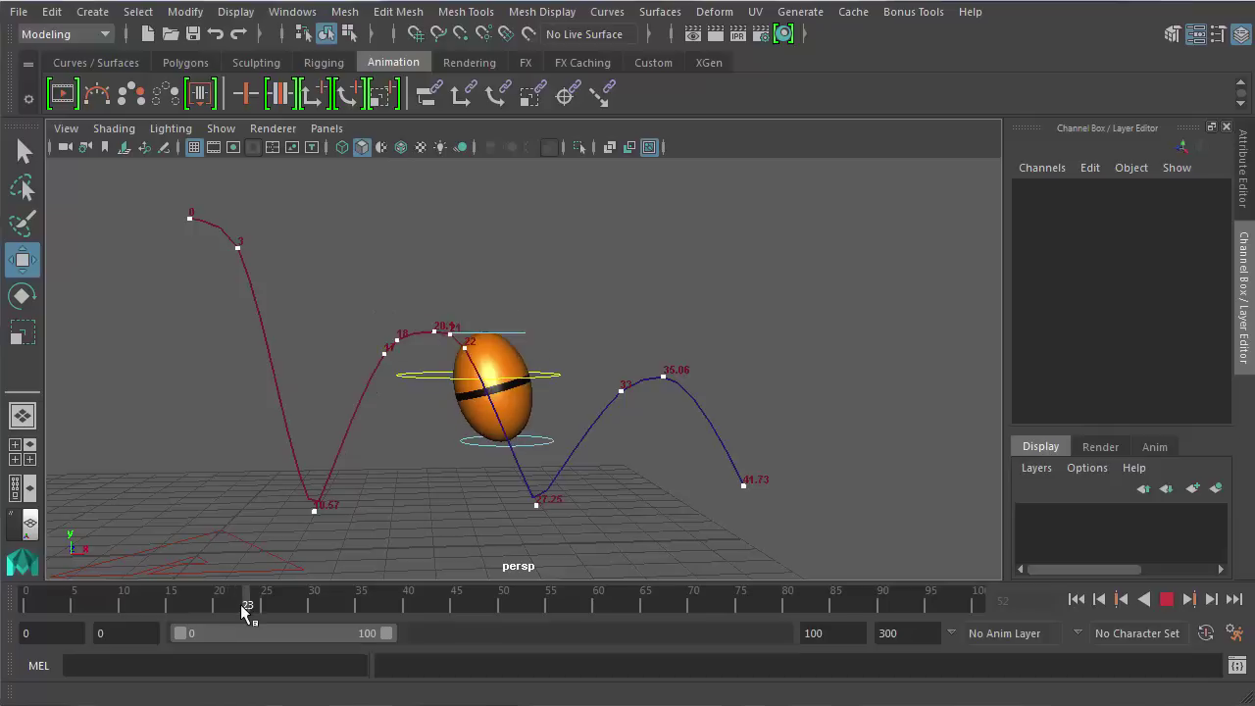
{"action": "left_click", "coordinate": [461, 444]}
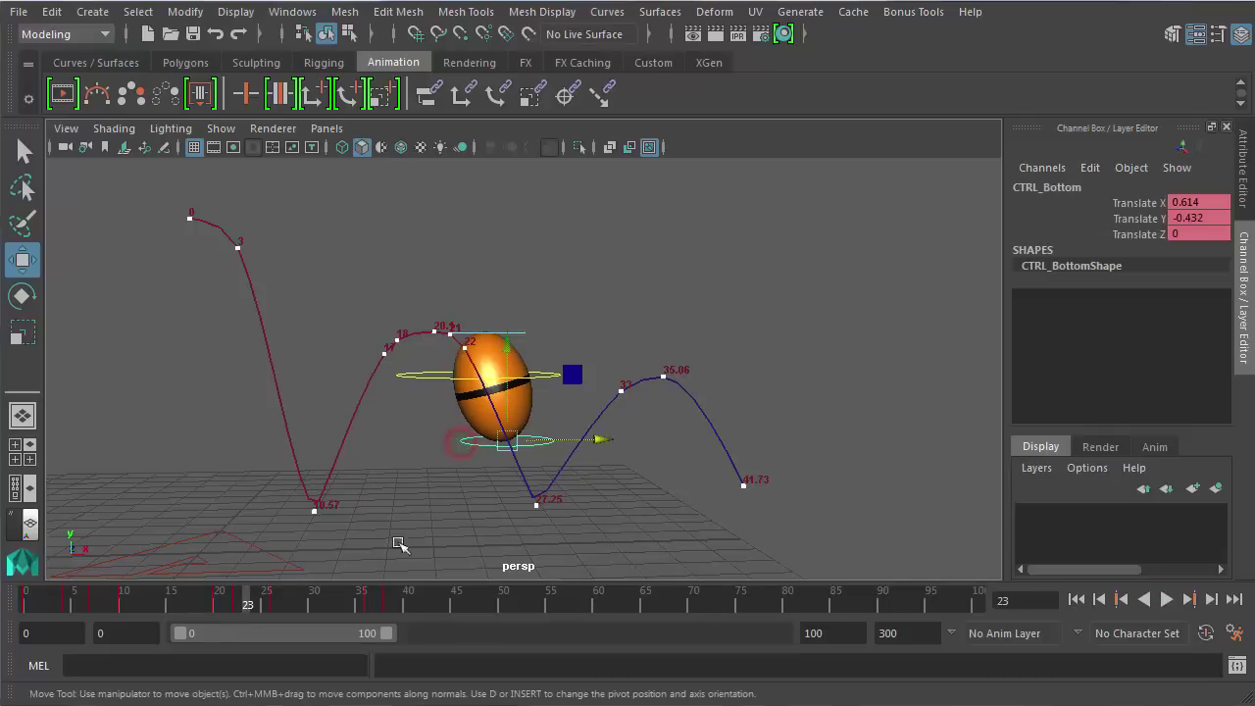
{"action": "mouse_move", "coordinate": [242, 604]}
{"action": "left_mouse_down"}
{"action": "mouse_move", "coordinate": [268, 608]}
{"action": "mouse_move", "coordinate": [237, 605]}
{"action": "left_mouse_up"}
{"action": "left_click_drag", "start_coordinate": [500, 387], "coordinate": [505, 382]}
{"action": "key", "text": "alt+v"}
{"action": "key", "text": "alt+shift+v"}
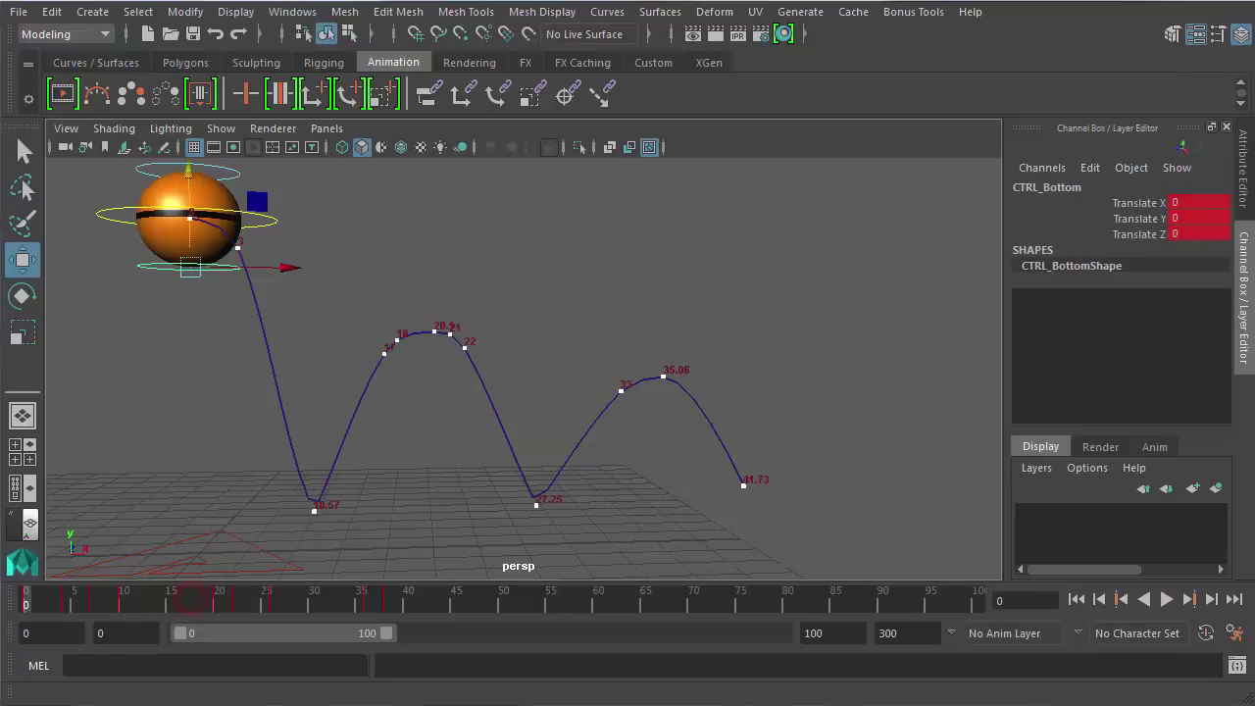
Raise the bottom control at frame 22 to stretch the ball, key it, and play back
{"action": "left_click_drag", "start_coordinate": [280, 598], "coordinate": [237, 608]}
{"action": "left_click_drag", "start_coordinate": [498, 377], "coordinate": [498, 362]}
{"action": "key", "text": "s"}
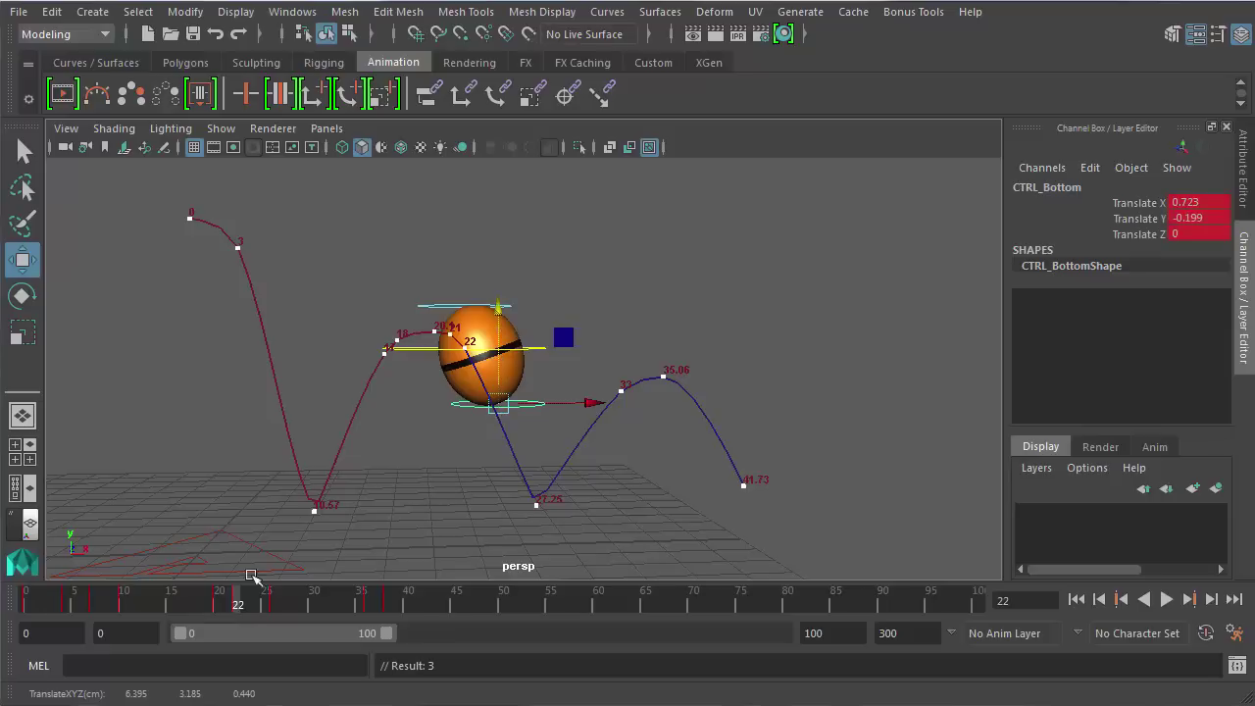
{"action": "left_click_drag", "start_coordinate": [225, 598], "coordinate": [28, 600]}
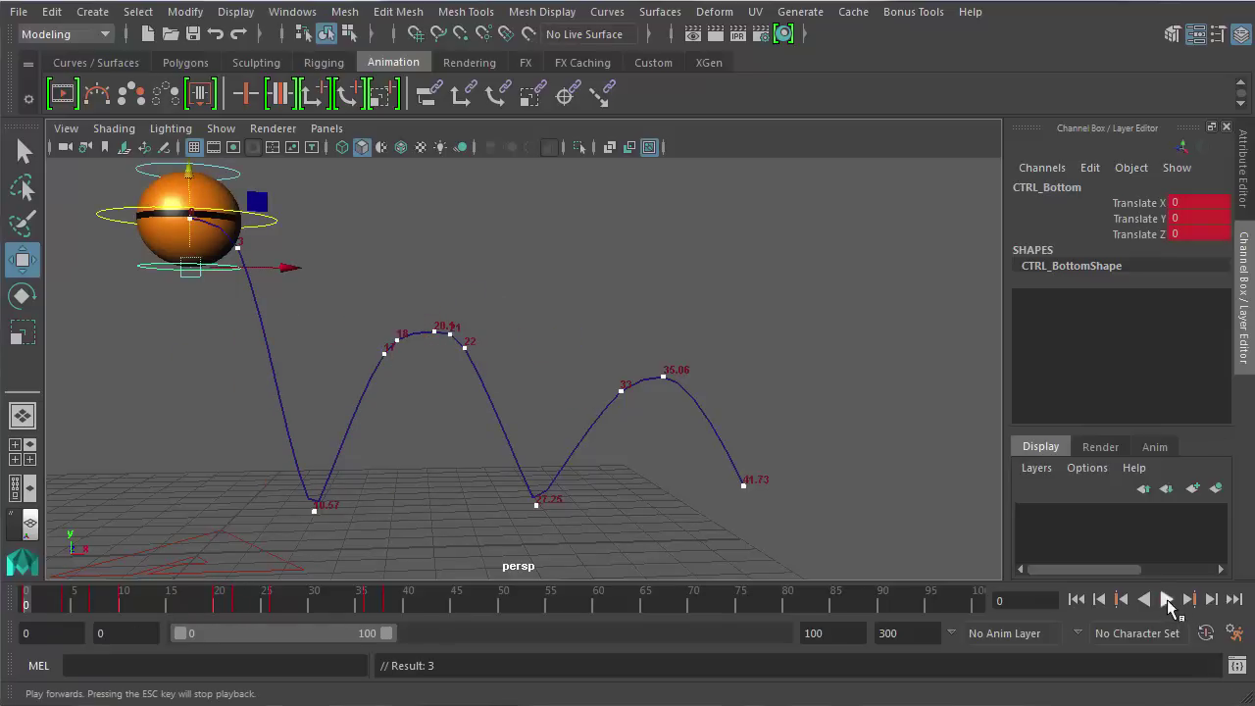
{"action": "left_click", "coordinate": [1166, 599]}
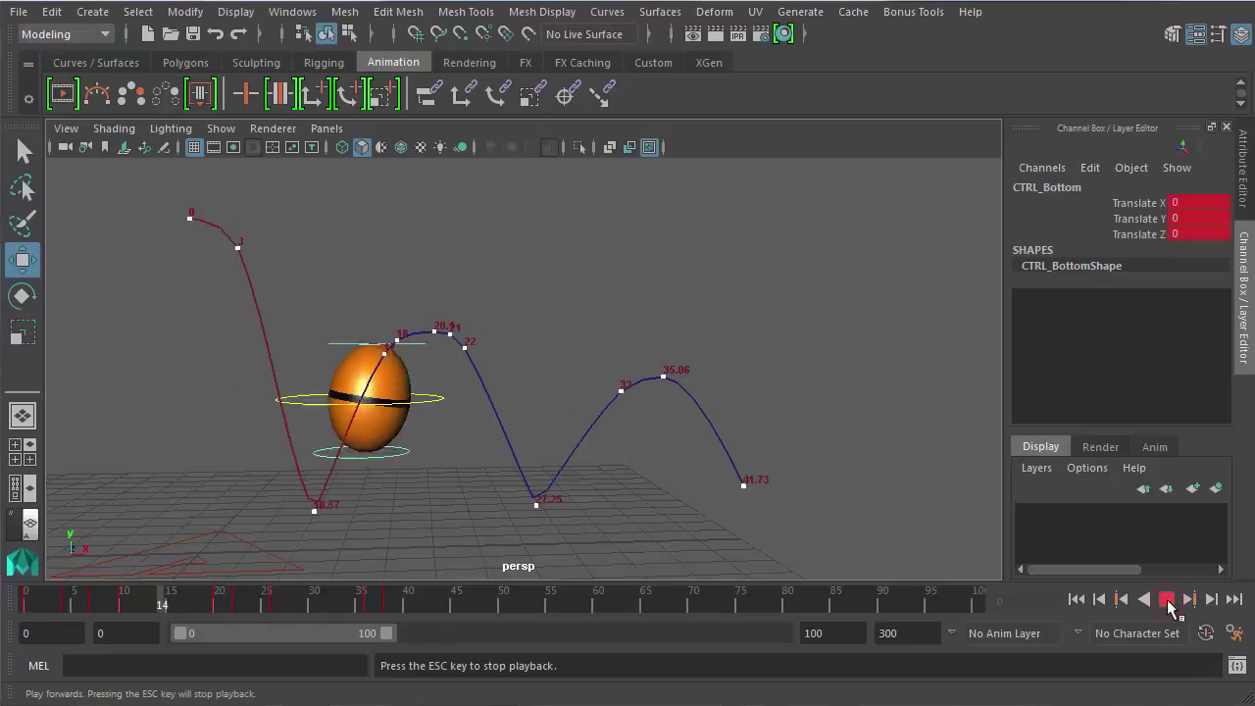
{"action": "left_click", "coordinate": [1166, 599]}
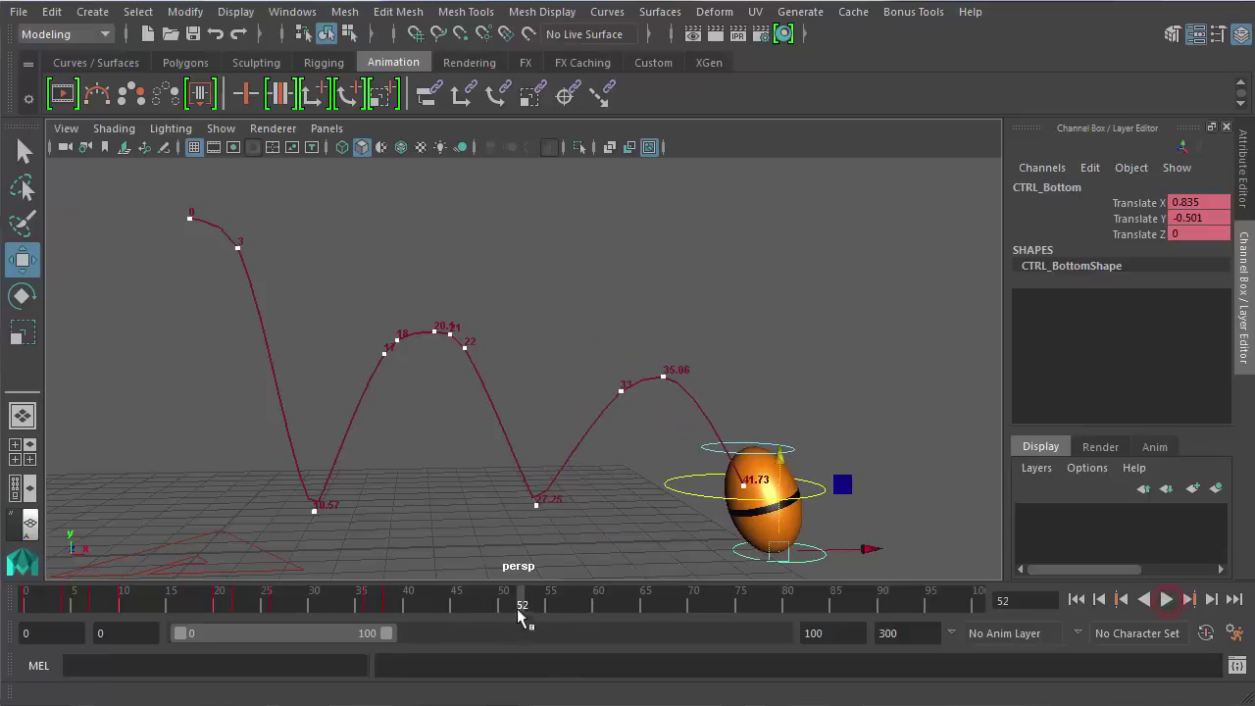
{"action": "left_click_drag", "start_coordinate": [427, 600], "coordinate": [397, 605]}
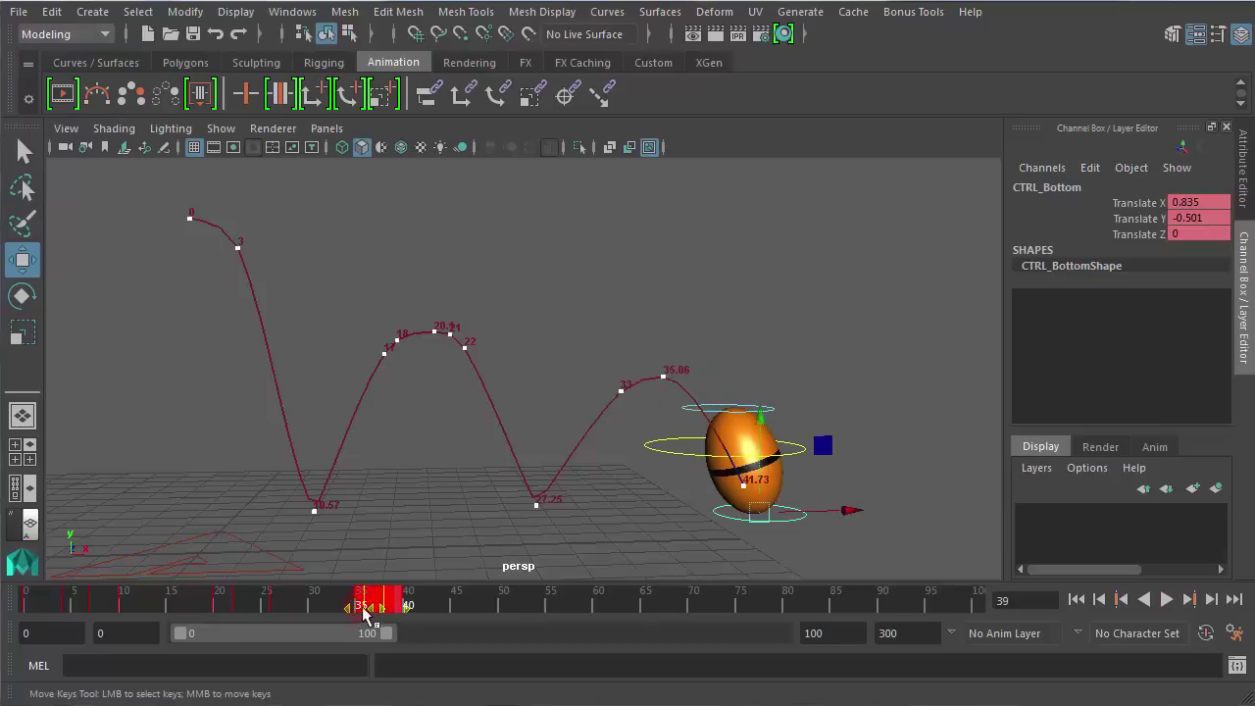
Scale CTRL_Main's keys from frames 31–43 to end earlier, then play back the retimed bounce
{"action": "left_click", "coordinate": [689, 454]}
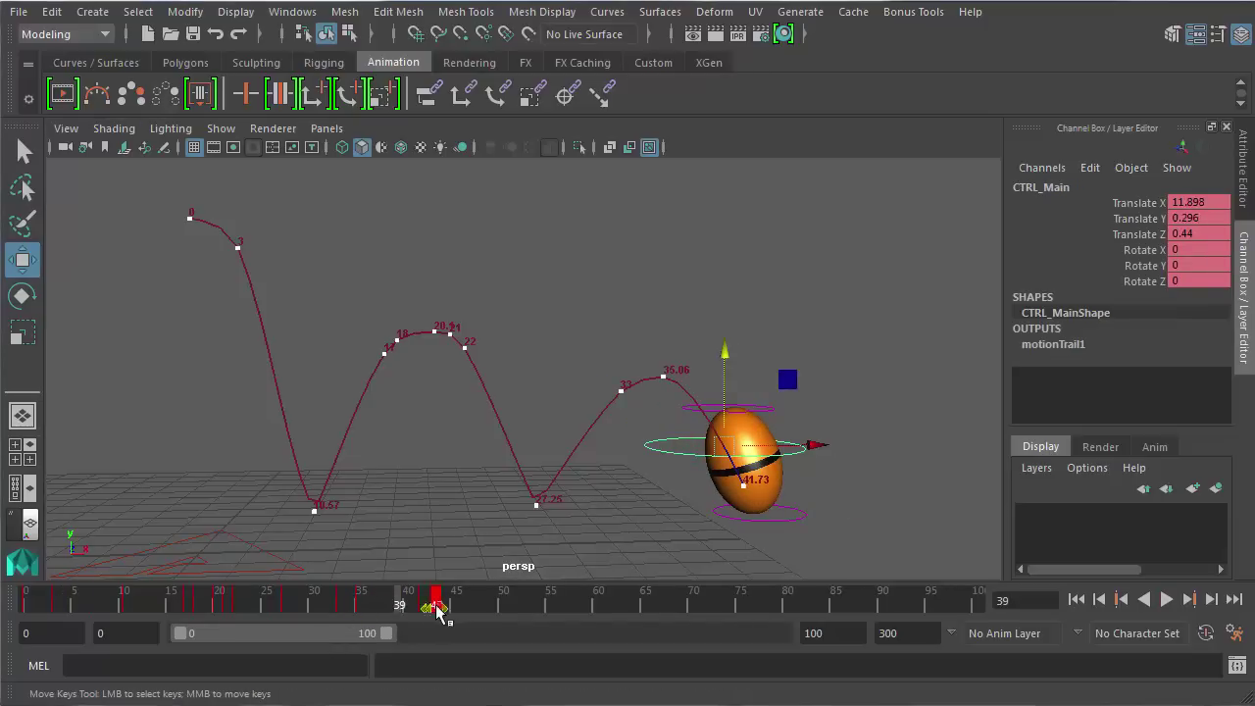
{"action": "left_click_drag", "start_coordinate": [439, 610], "coordinate": [316, 607], "text": "shift"}
{"action": "key", "text": "alt+v"}
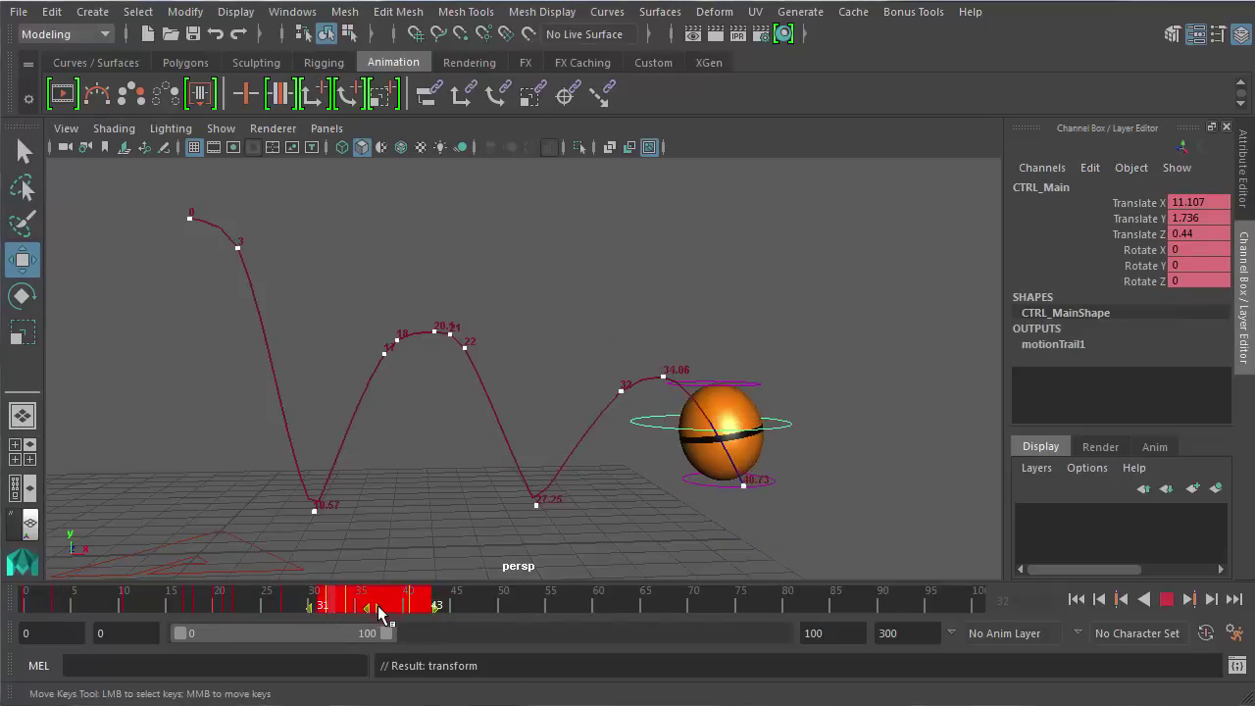
{"action": "left_click_drag", "start_coordinate": [436, 608], "coordinate": [351, 609]}
{"action": "key", "text": "alt+v"}
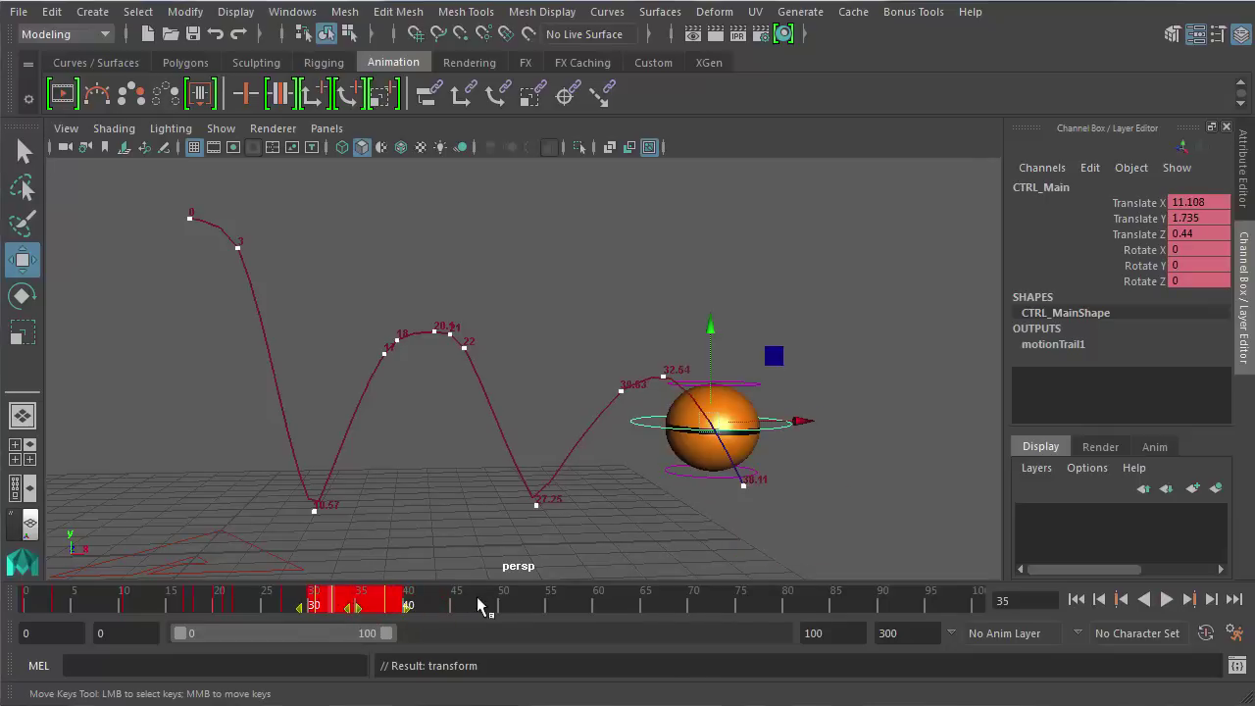
{"action": "left_click", "coordinate": [477, 603]}
{"action": "left_click", "coordinate": [420, 510]}
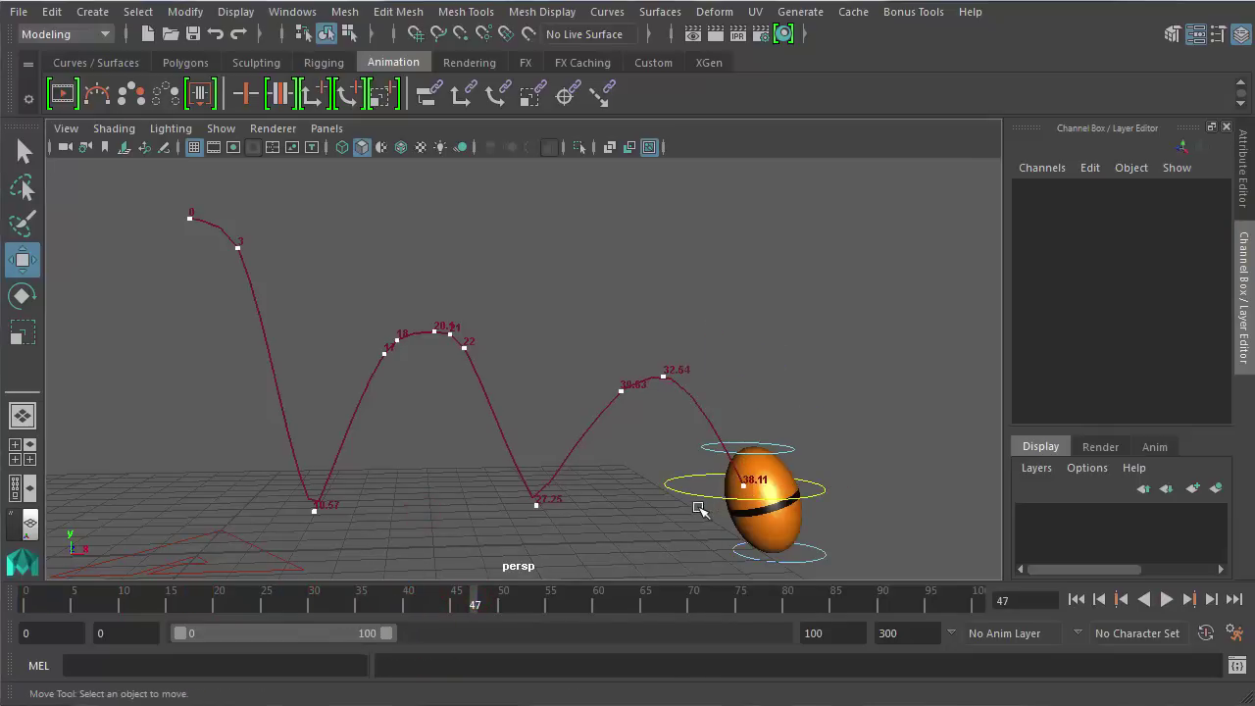
{"action": "left_click_drag", "start_coordinate": [434, 608], "coordinate": [25, 605]}
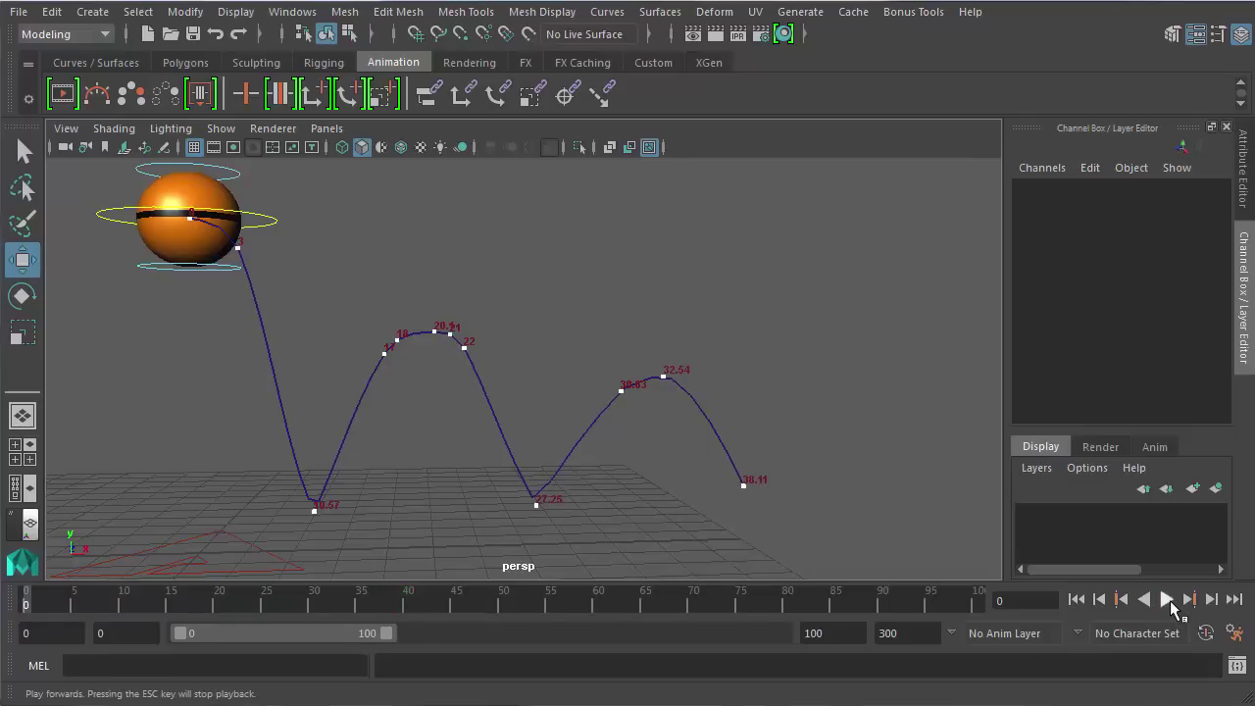
{"action": "left_click", "coordinate": [1167, 600]}
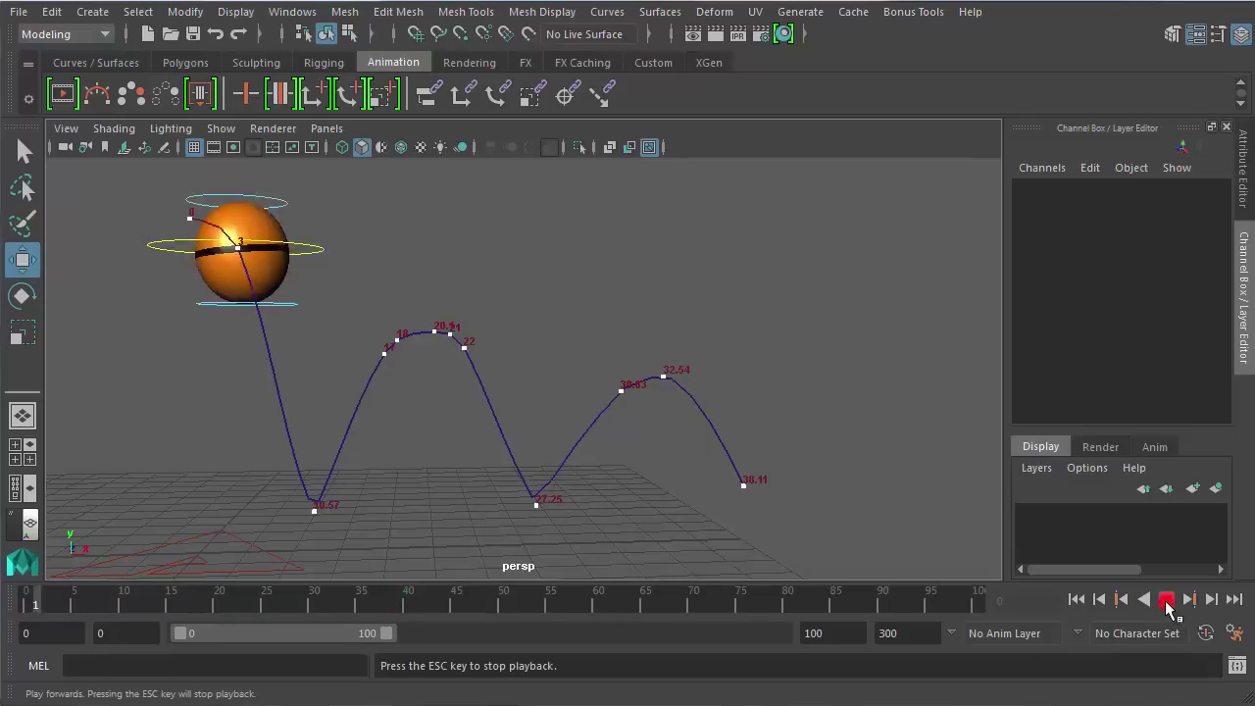
{"action": "left_click", "coordinate": [1167, 600]}
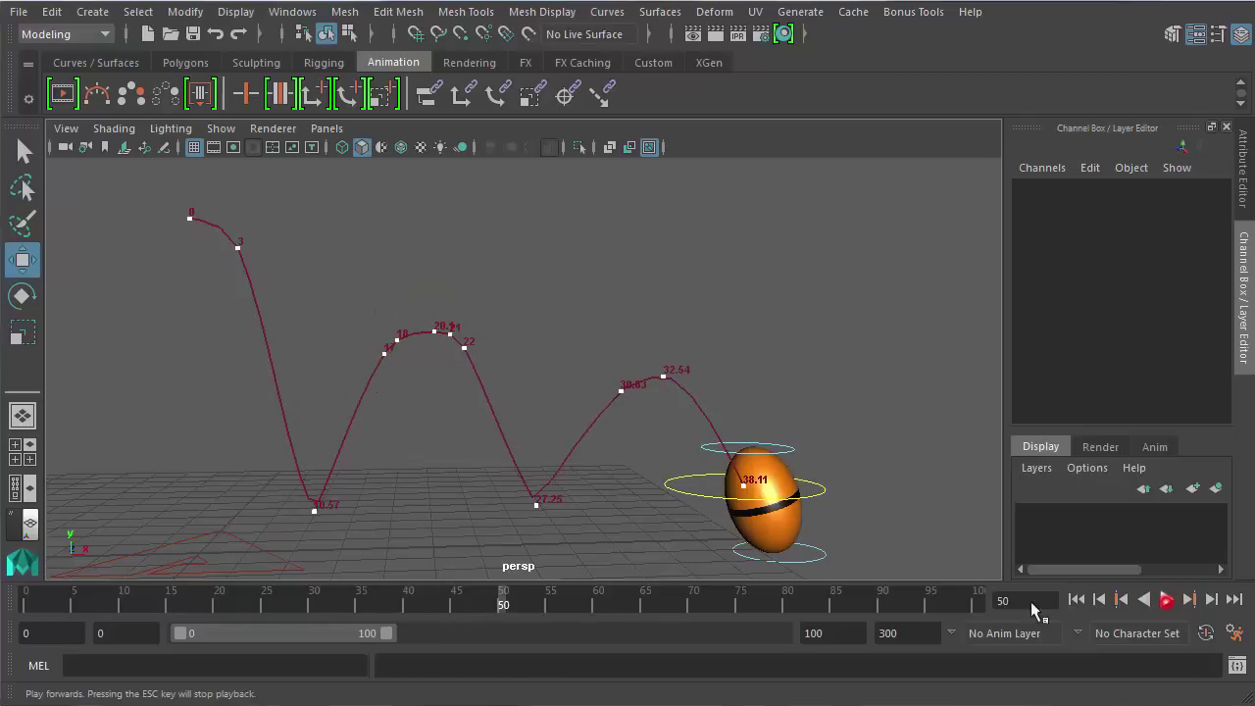
{"action": "left_click_drag", "start_coordinate": [448, 601], "coordinate": [25, 603]}
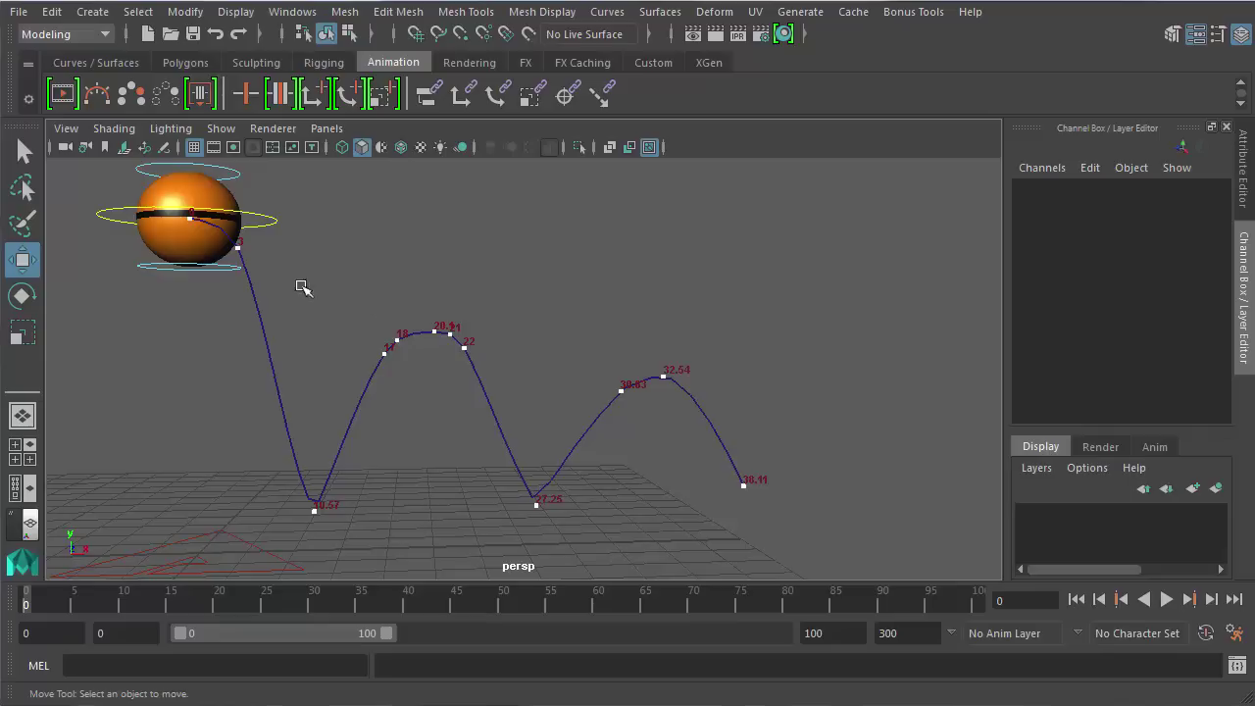
Open the Playblast options from the time slider menu with Save to file enabled
{"action": "left_click", "coordinate": [269, 351]}
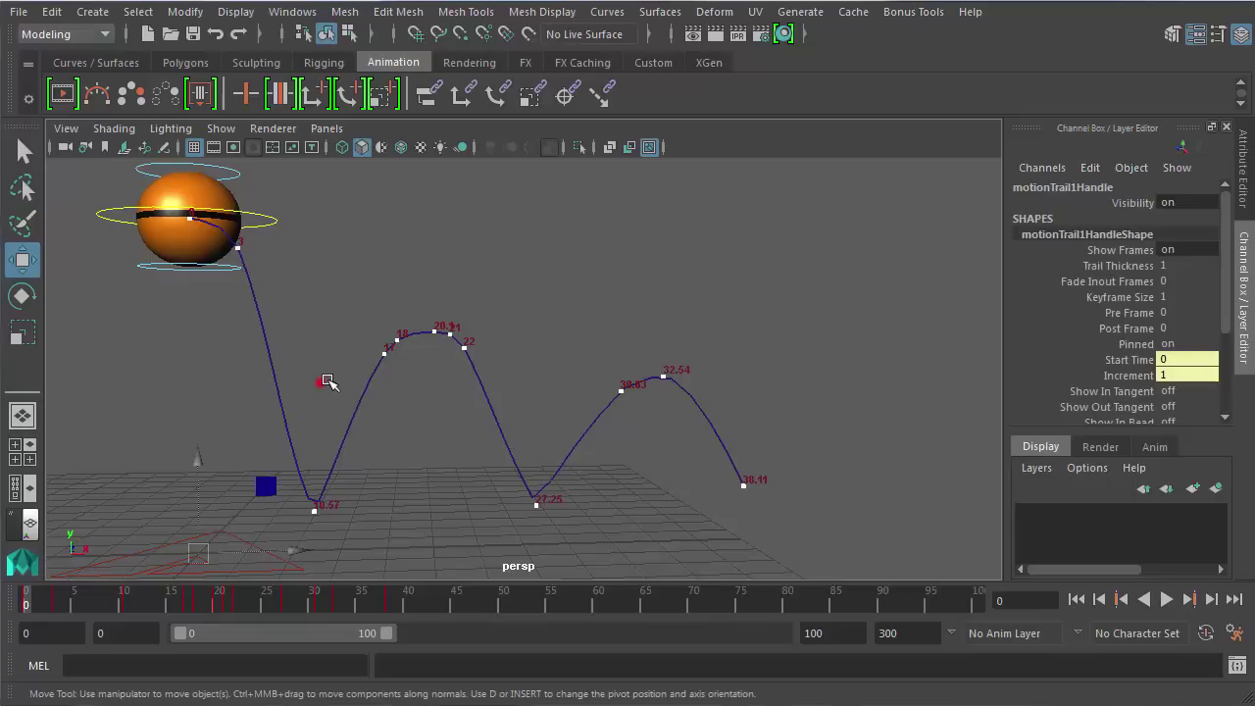
{"action": "left_click", "coordinate": [318, 382]}
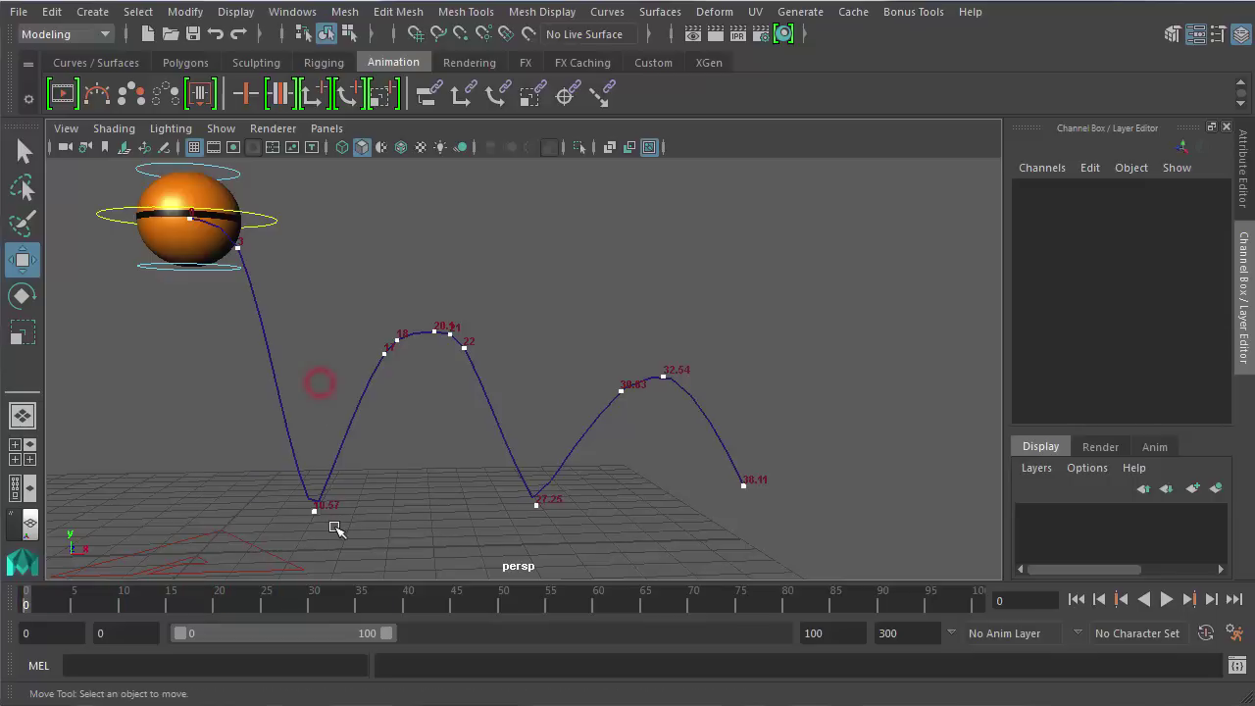
{"action": "right_click", "coordinate": [355, 594]}
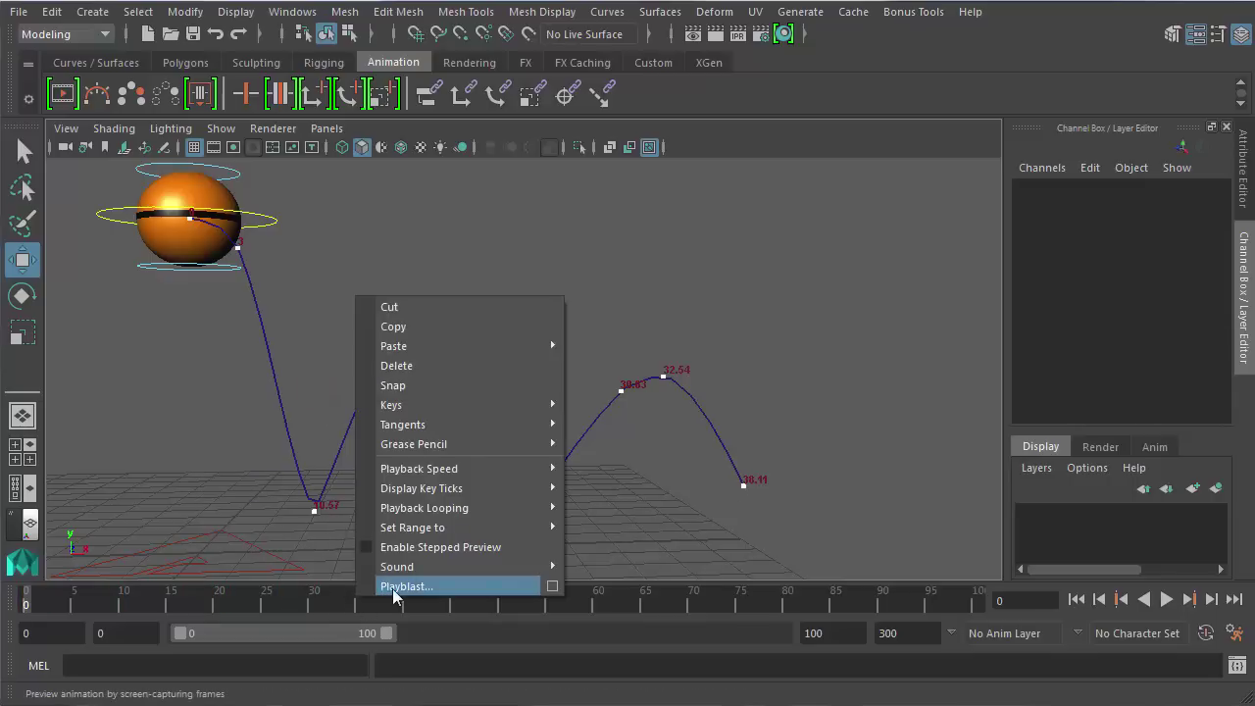
{"action": "left_click", "coordinate": [555, 589]}
{"action": "scroll", "coordinate": [435, 447], "scroll_direction": "down", "scroll_amount": 1}
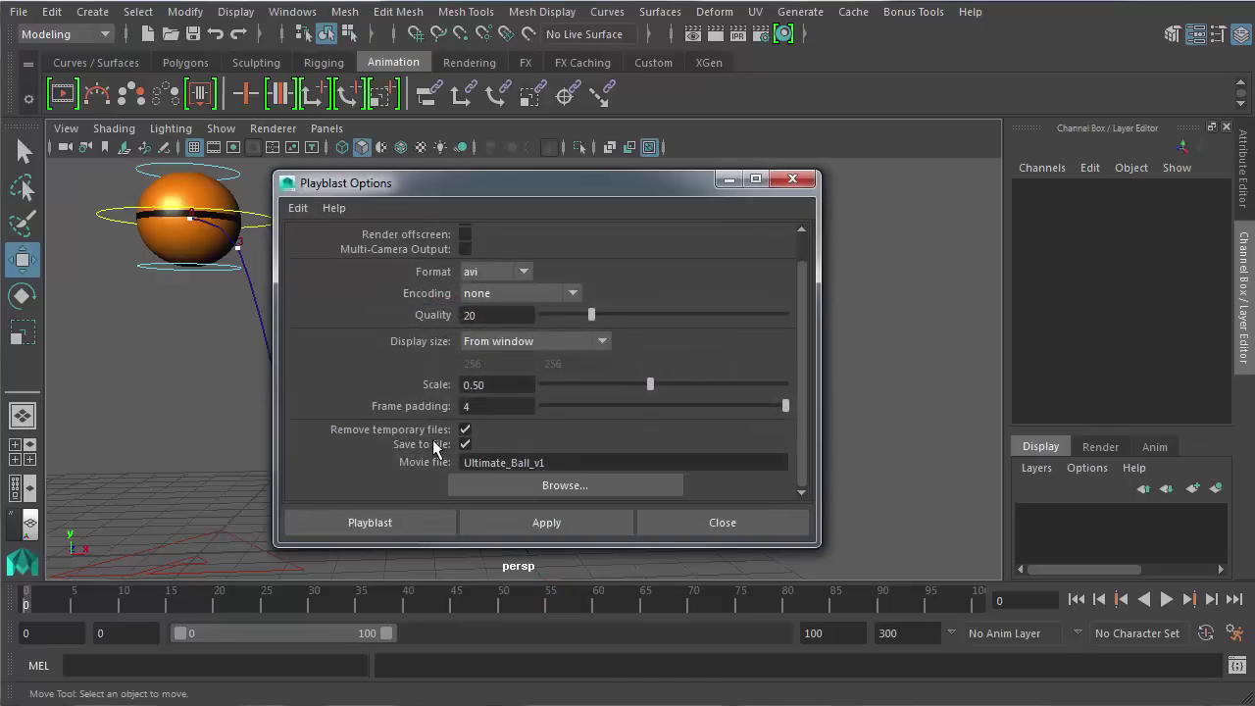
{"action": "left_click", "coordinate": [463, 443]}
{"action": "left_click", "coordinate": [463, 443]}
Set the playblast movie file to 'ball' in the Desktop folder
{"action": "left_click", "coordinate": [508, 485]}
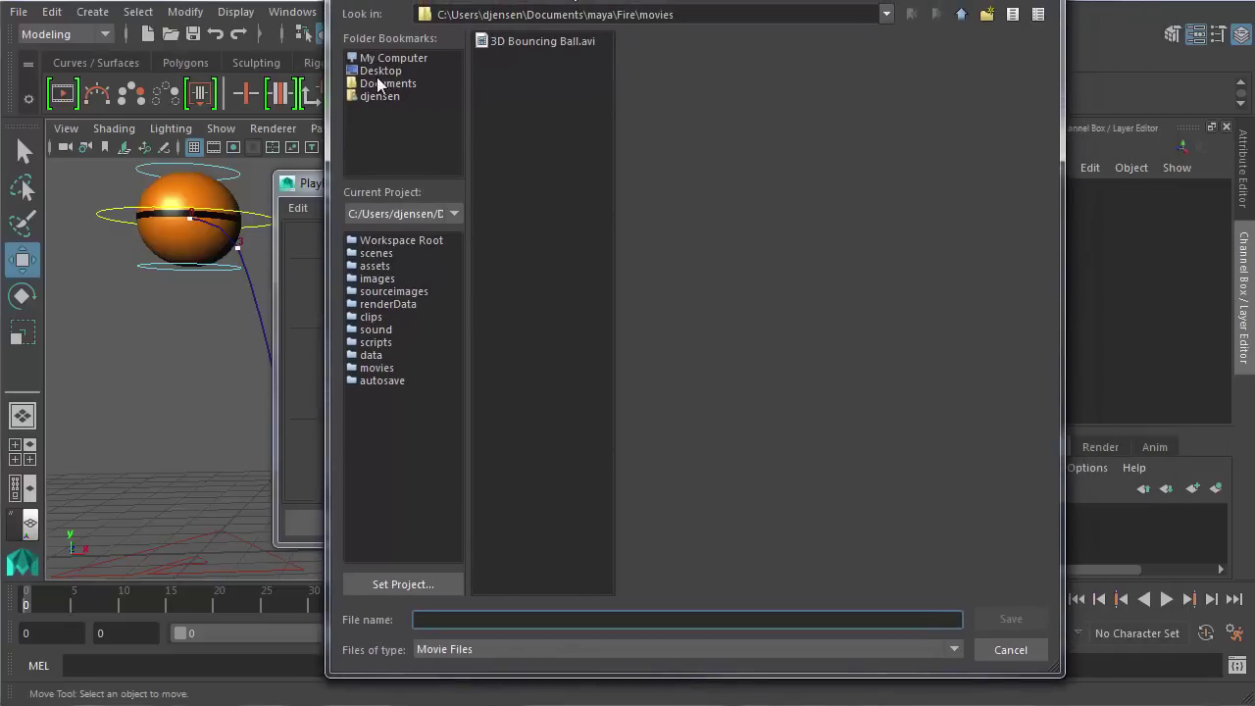
{"action": "left_click", "coordinate": [375, 75]}
{"action": "left_click", "coordinate": [485, 618]}
{"action": "type", "text": "ball"}
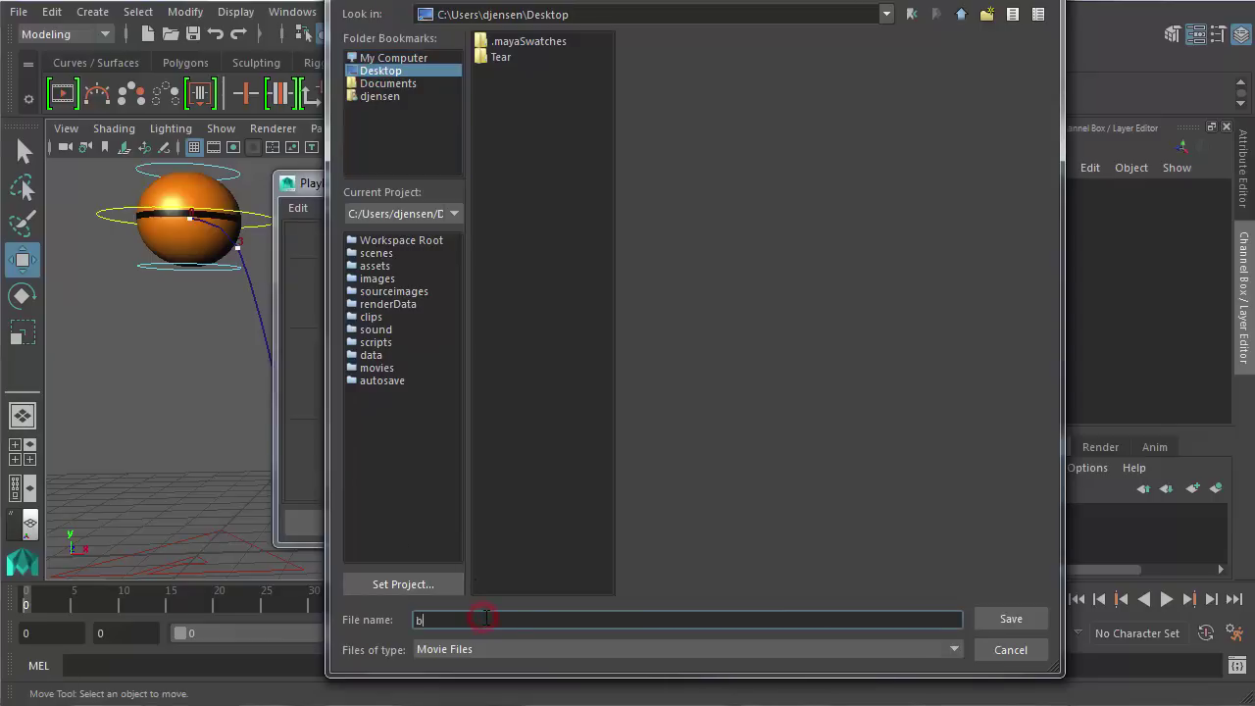
{"action": "left_click", "coordinate": [563, 641]}
{"action": "left_click", "coordinate": [577, 640]}
{"action": "left_click", "coordinate": [992, 623]}
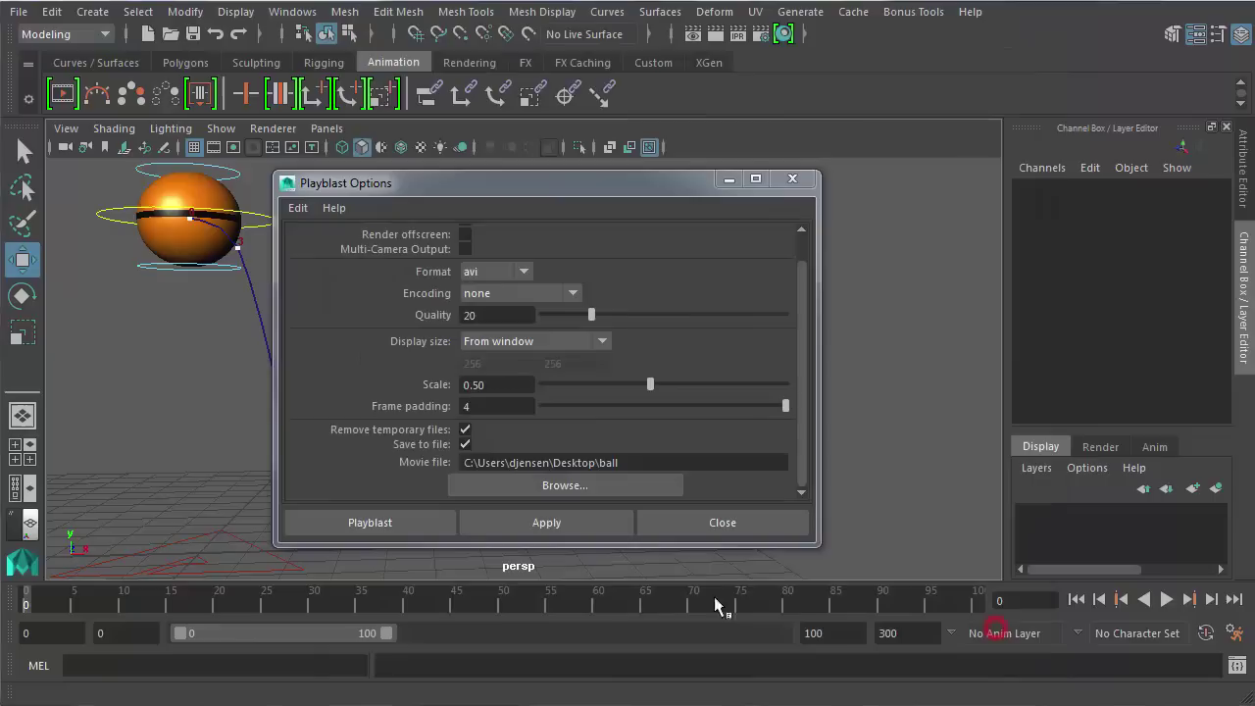
Render the playblast and replay ball.avi in Windows Media Player
{"action": "left_click", "coordinate": [370, 522]}
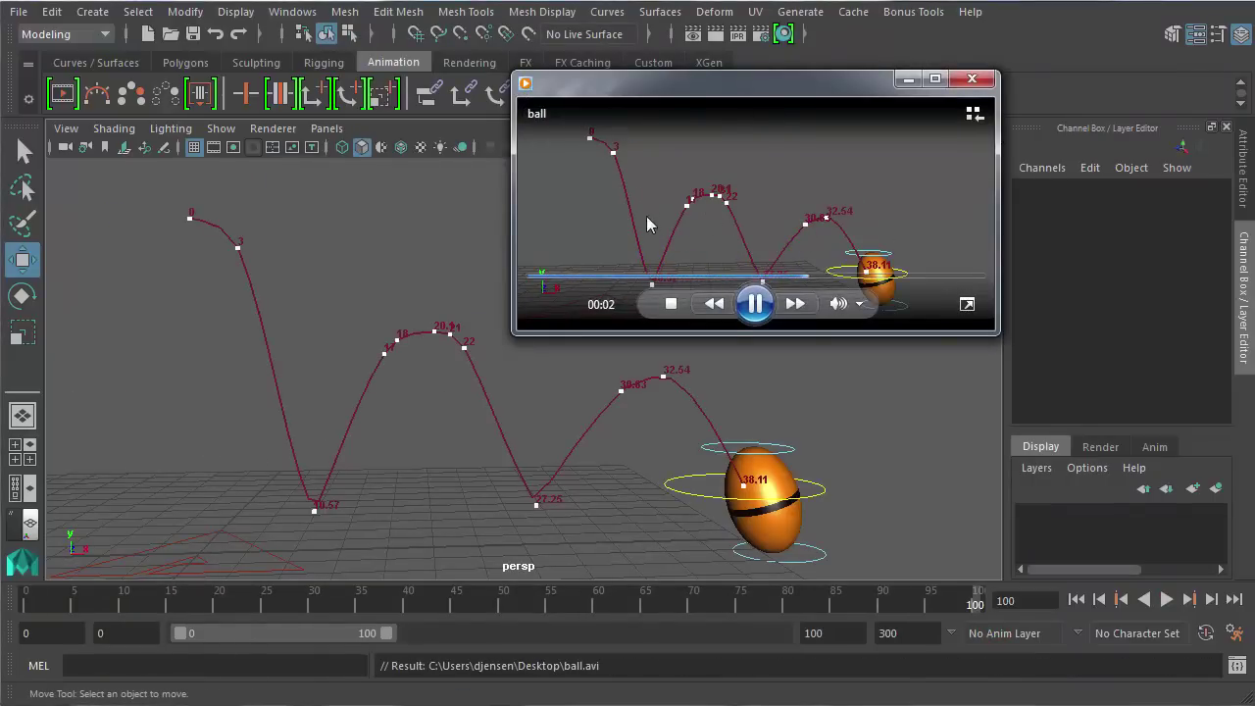
{"action": "left_click", "coordinate": [755, 306]}
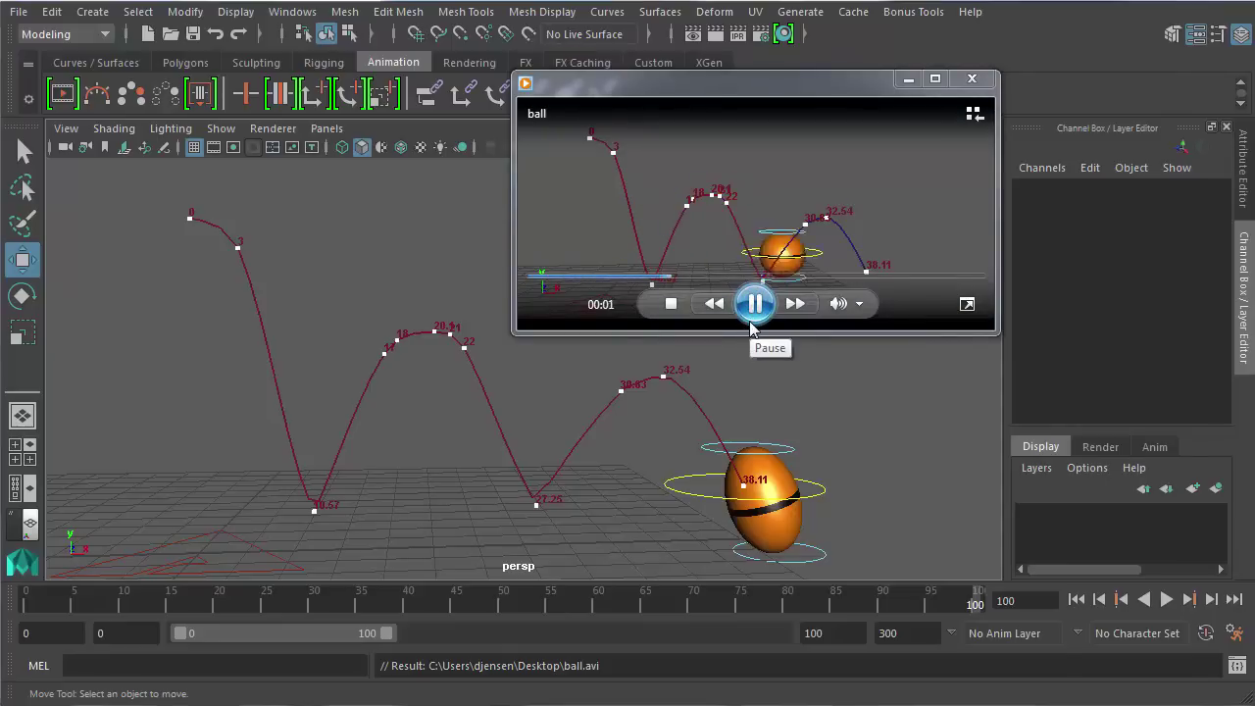